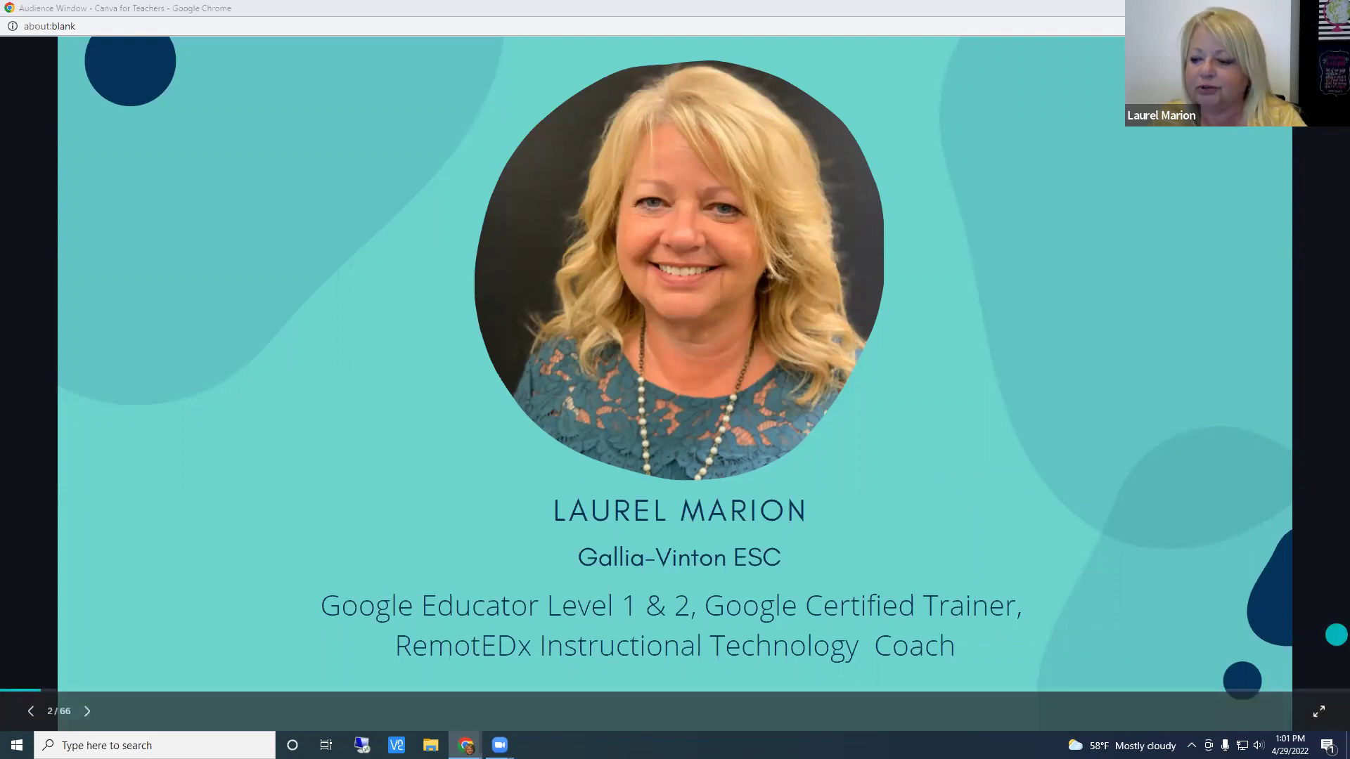
Step: Advance the presentation slide by slide from the presenter introduction to the Canva Basics slide
{"action": "left_click", "coordinate": [1273, 499]}
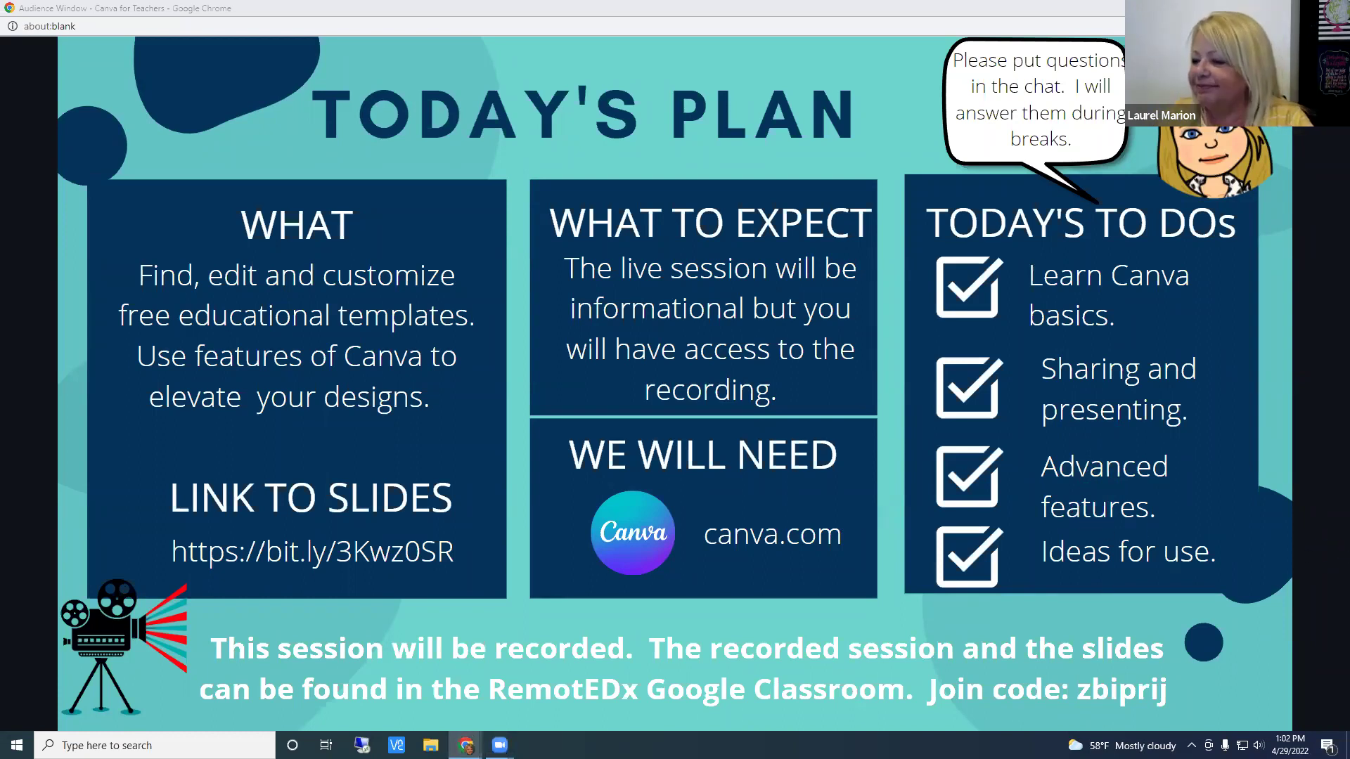
{"action": "key", "text": "Right"}
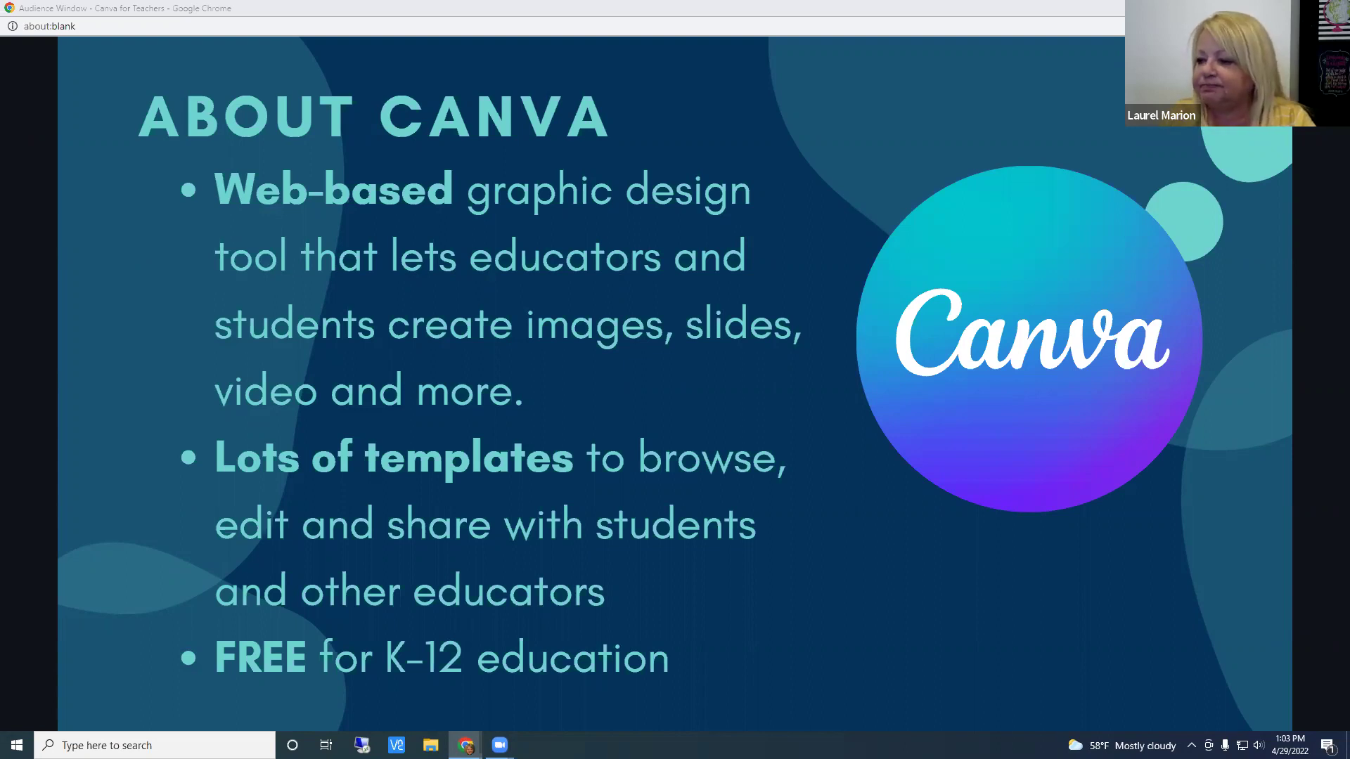
{"action": "key", "text": "Right"}
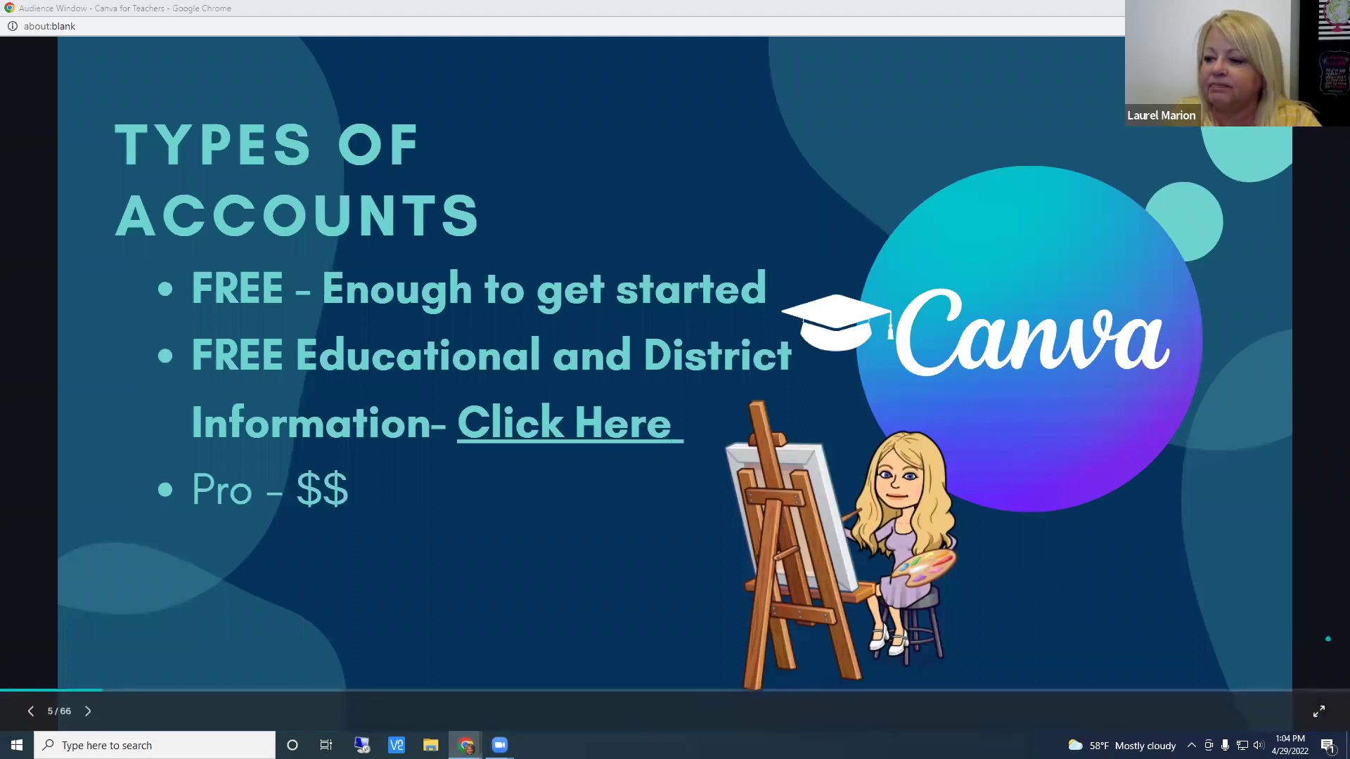
{"action": "key", "text": "Right"}
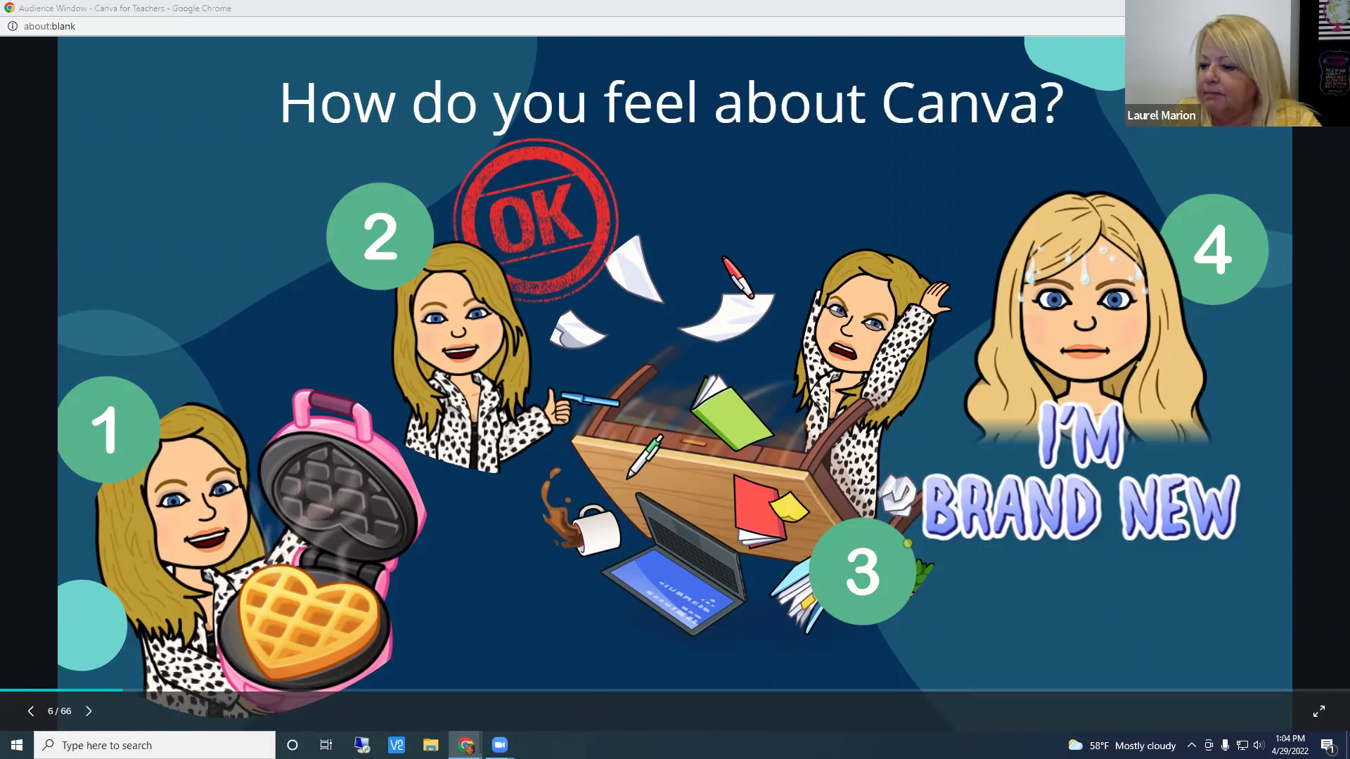
{"action": "key", "text": "Right"}
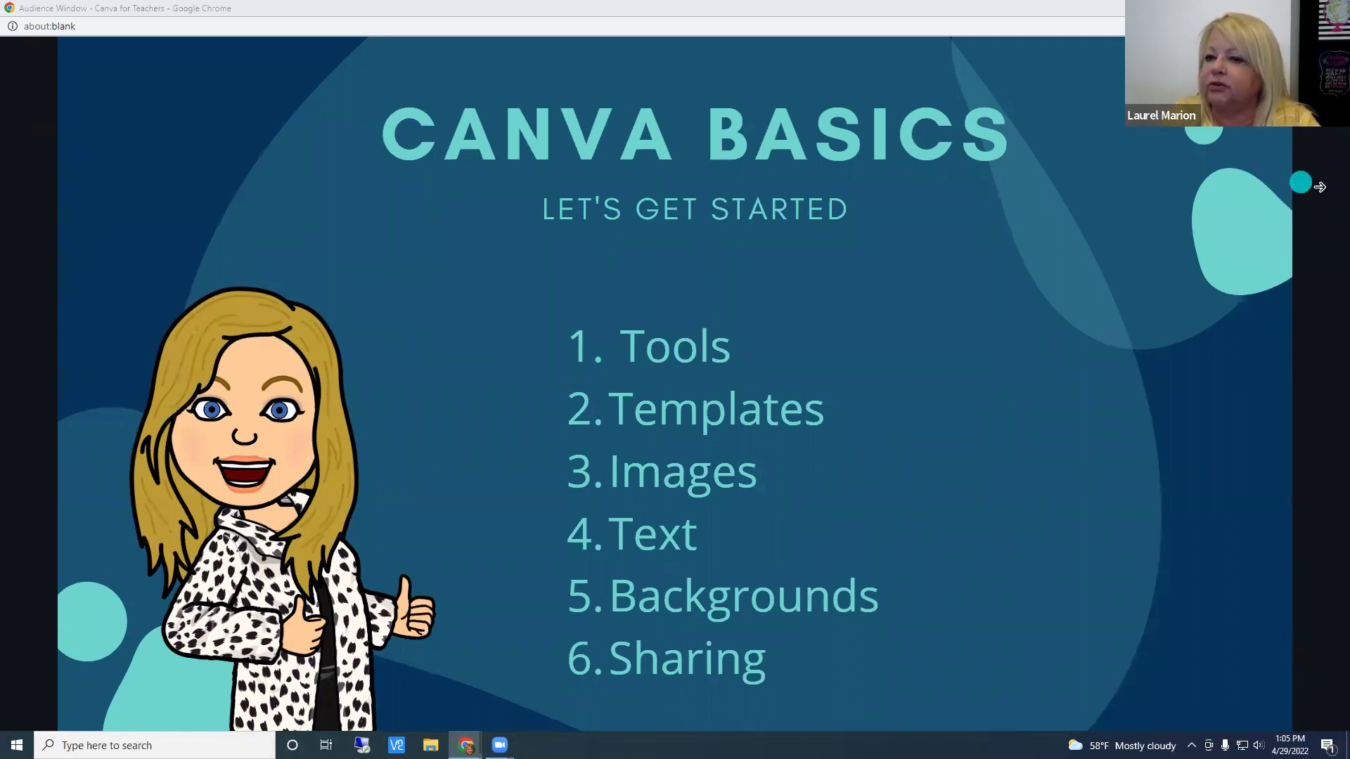
Step: Shrink the audience slide window from full screen and bring up the Canva home page window beside it
{"action": "double_click", "coordinate": [486, 8]}
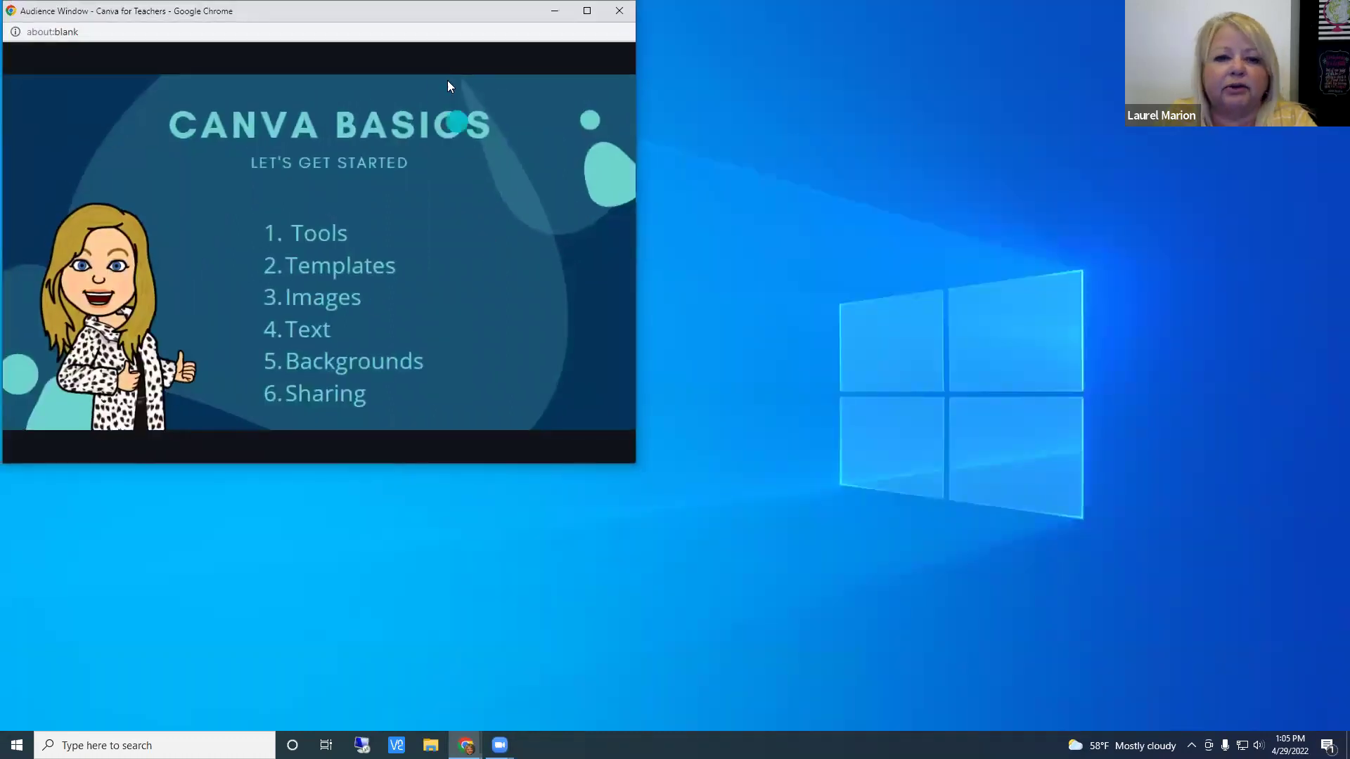
{"action": "left_click", "coordinate": [578, 660]}
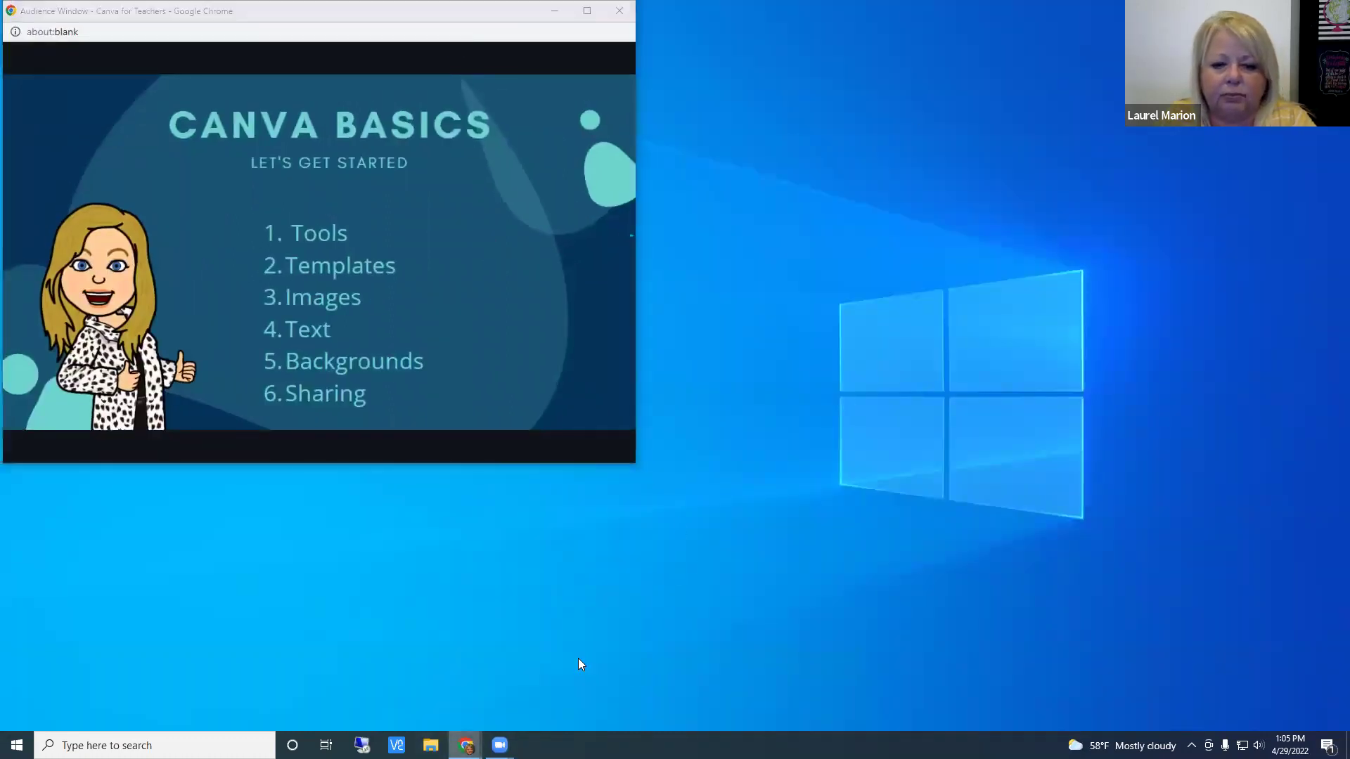
{"action": "mouse_move", "coordinate": [465, 745]}
{"action": "left_click", "coordinate": [277, 649]}
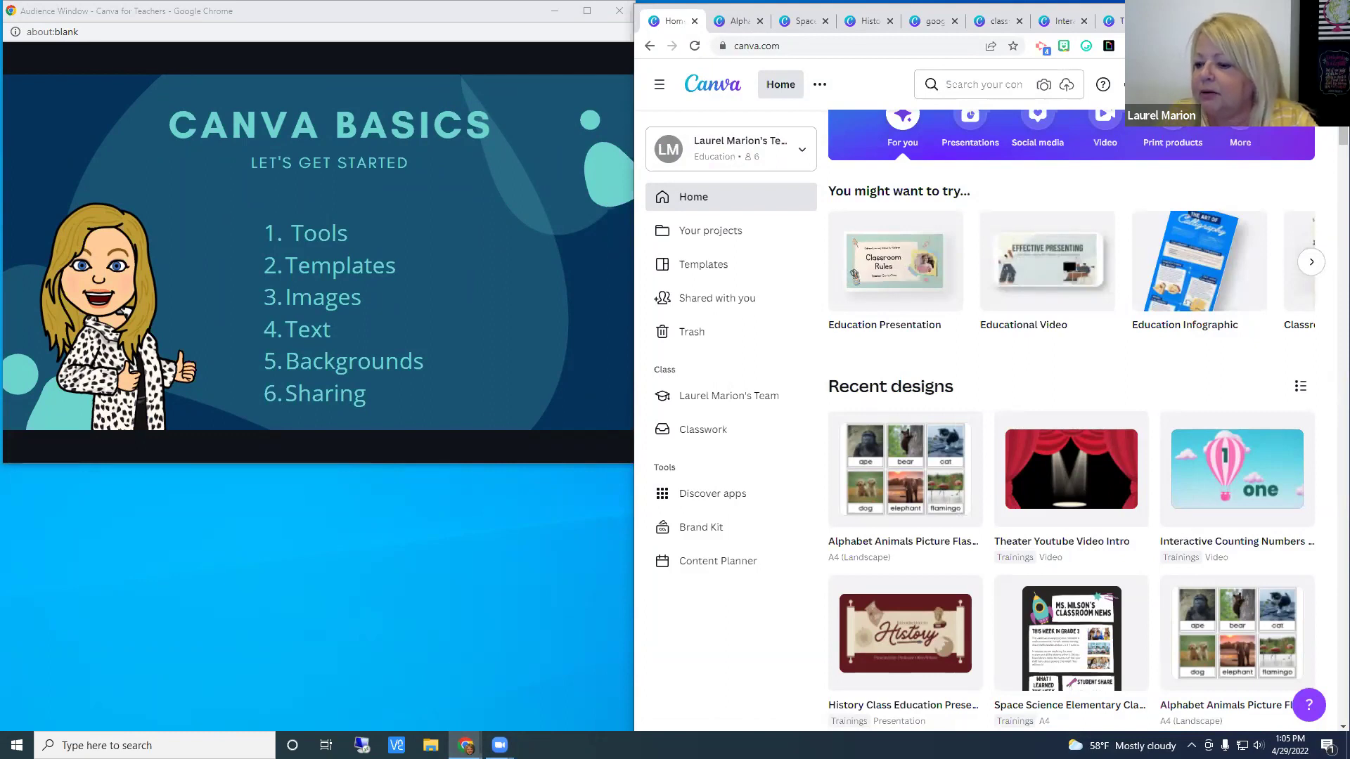
Step: Advance the slides to Start with a Template and search the Canva templates for "flyer"
{"action": "key", "text": "Right"}
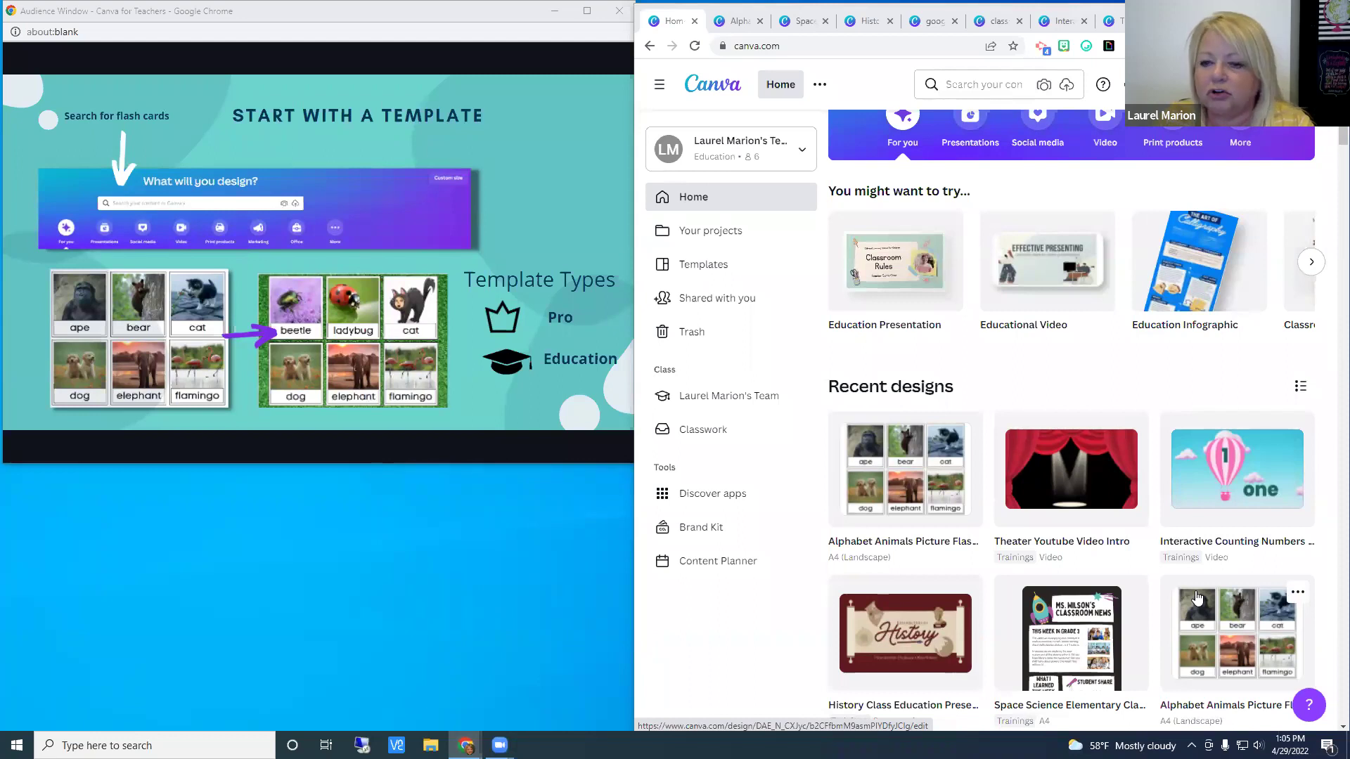
{"action": "left_click", "coordinate": [971, 84]}
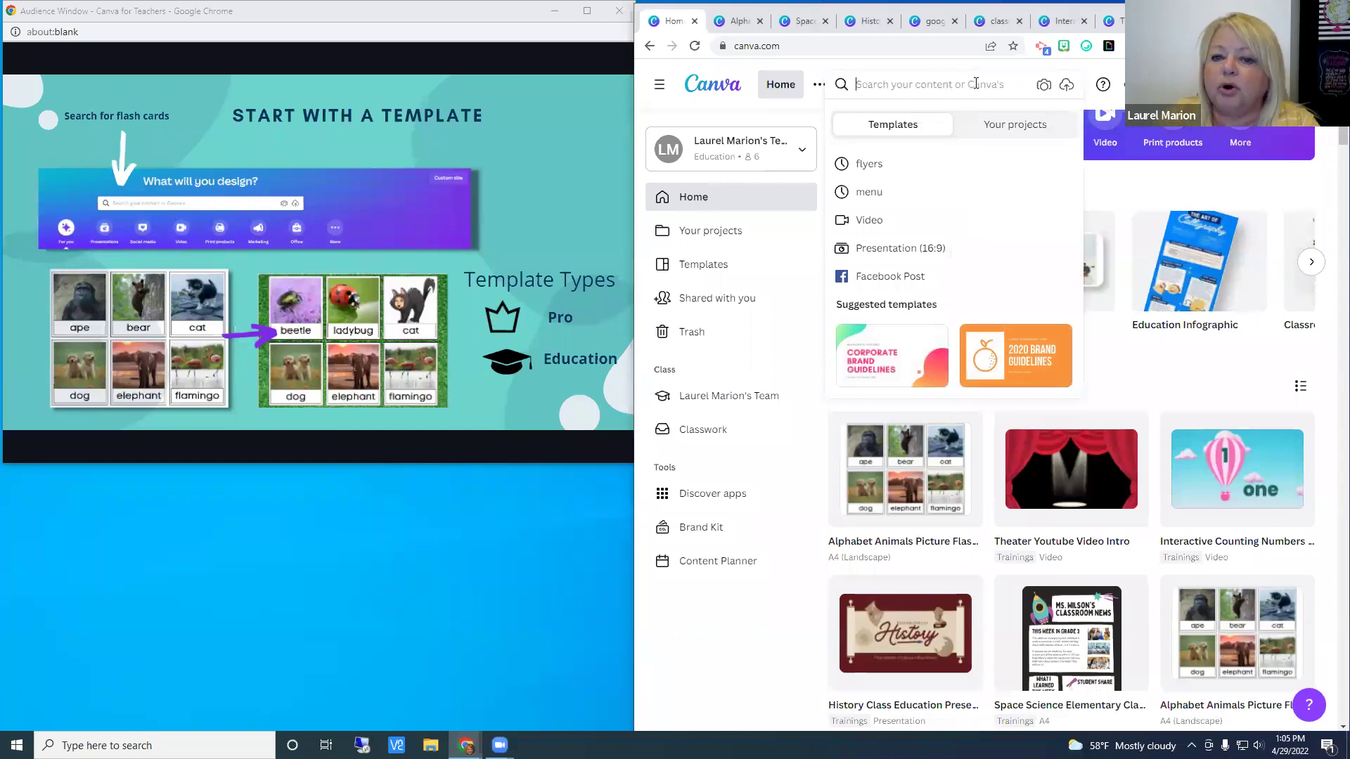
{"action": "type", "text": "f"}
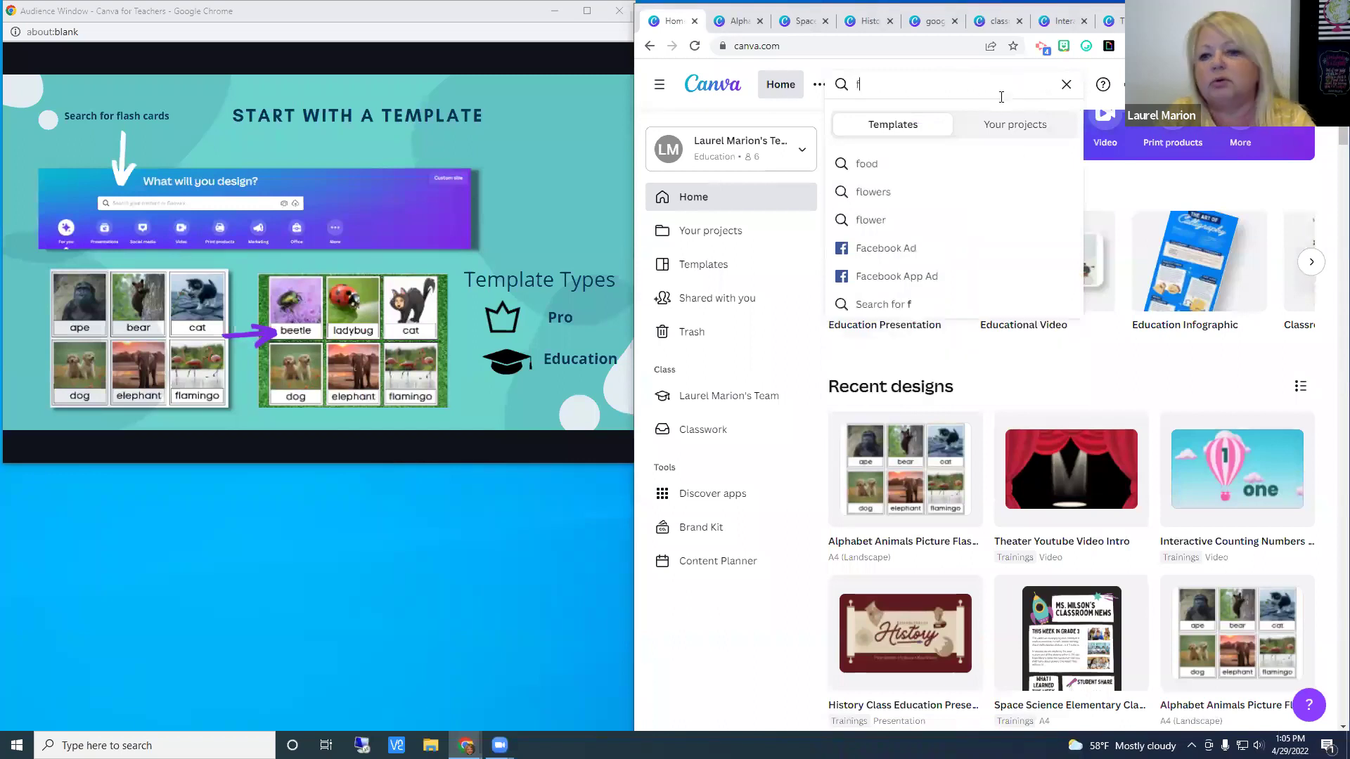
{"action": "type", "text": "lyer"}
{"action": "key", "text": "Return"}
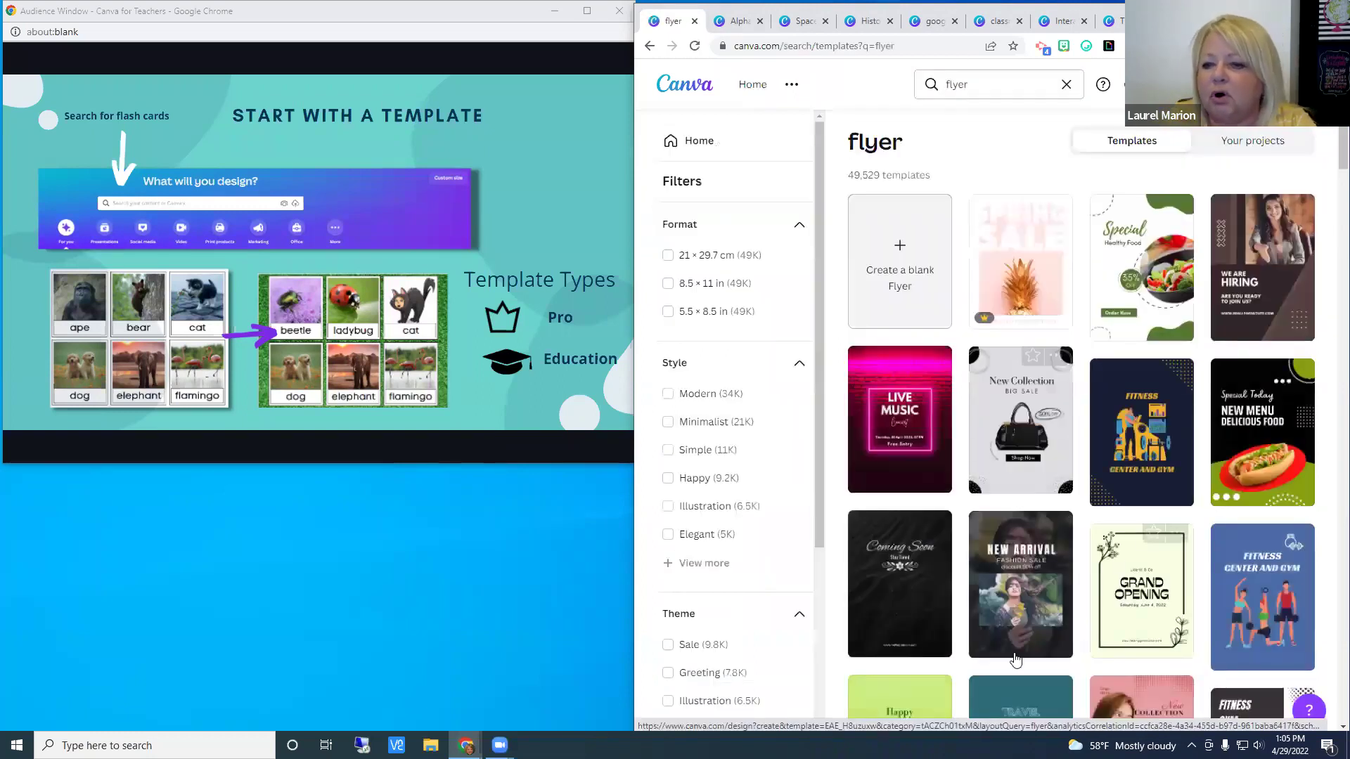
Step: Return to the Canva home page and search the templates for "flashcards"
{"action": "left_click", "coordinate": [710, 139]}
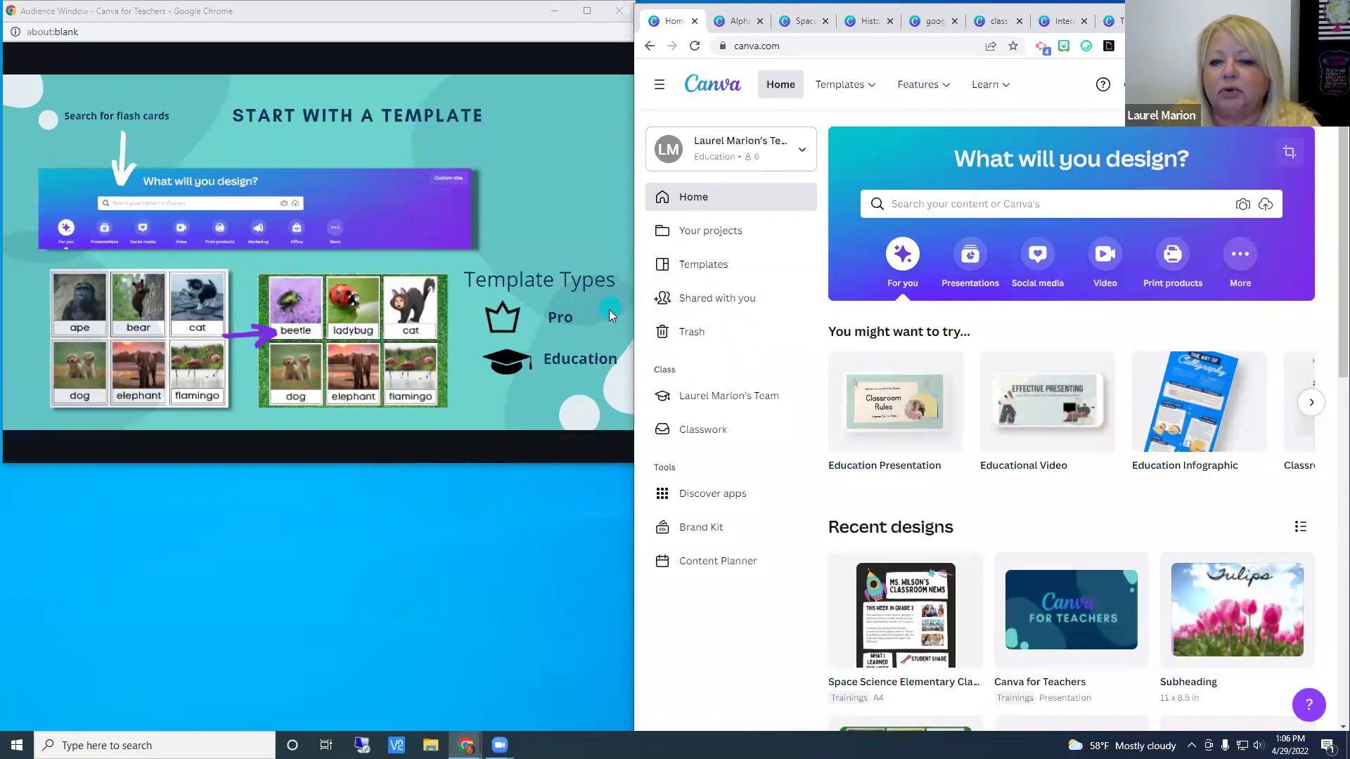
{"action": "left_click", "coordinate": [970, 205]}
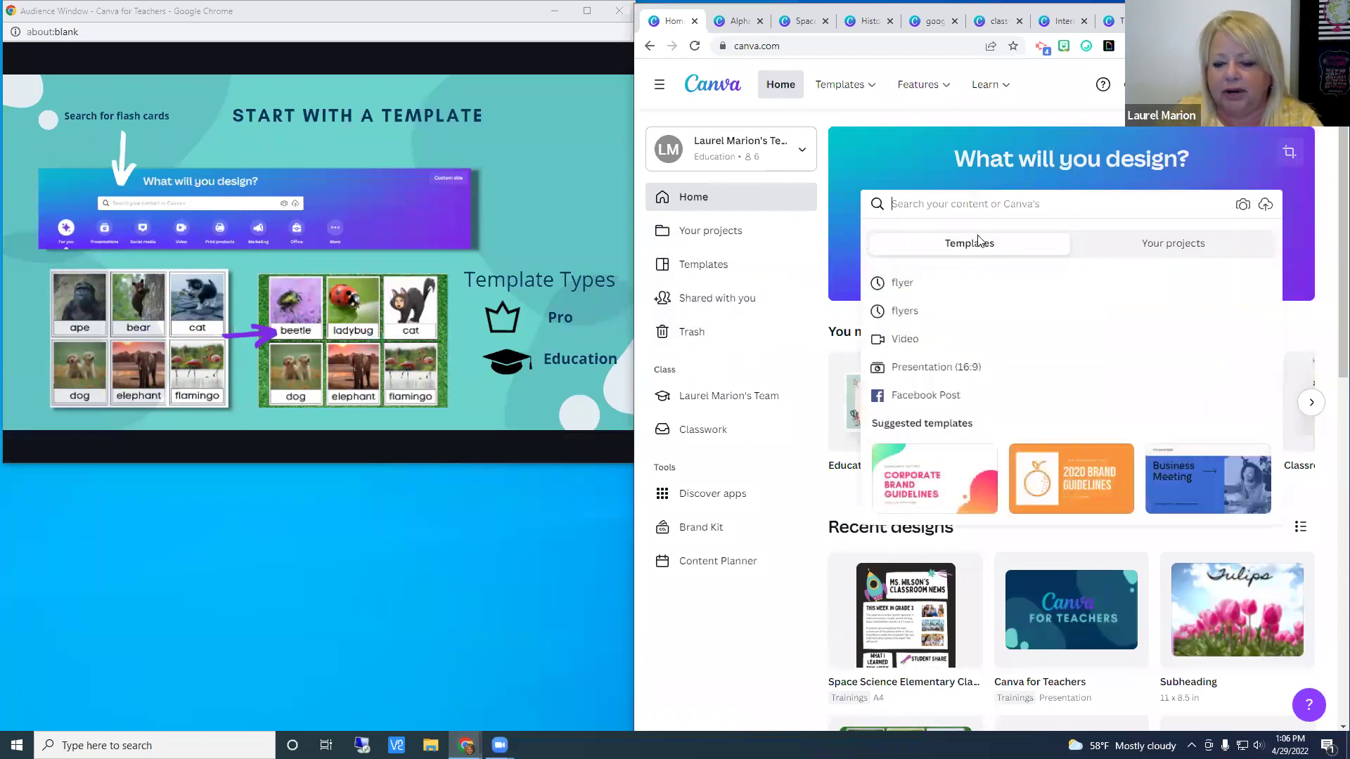
{"action": "type", "text": "fl"}
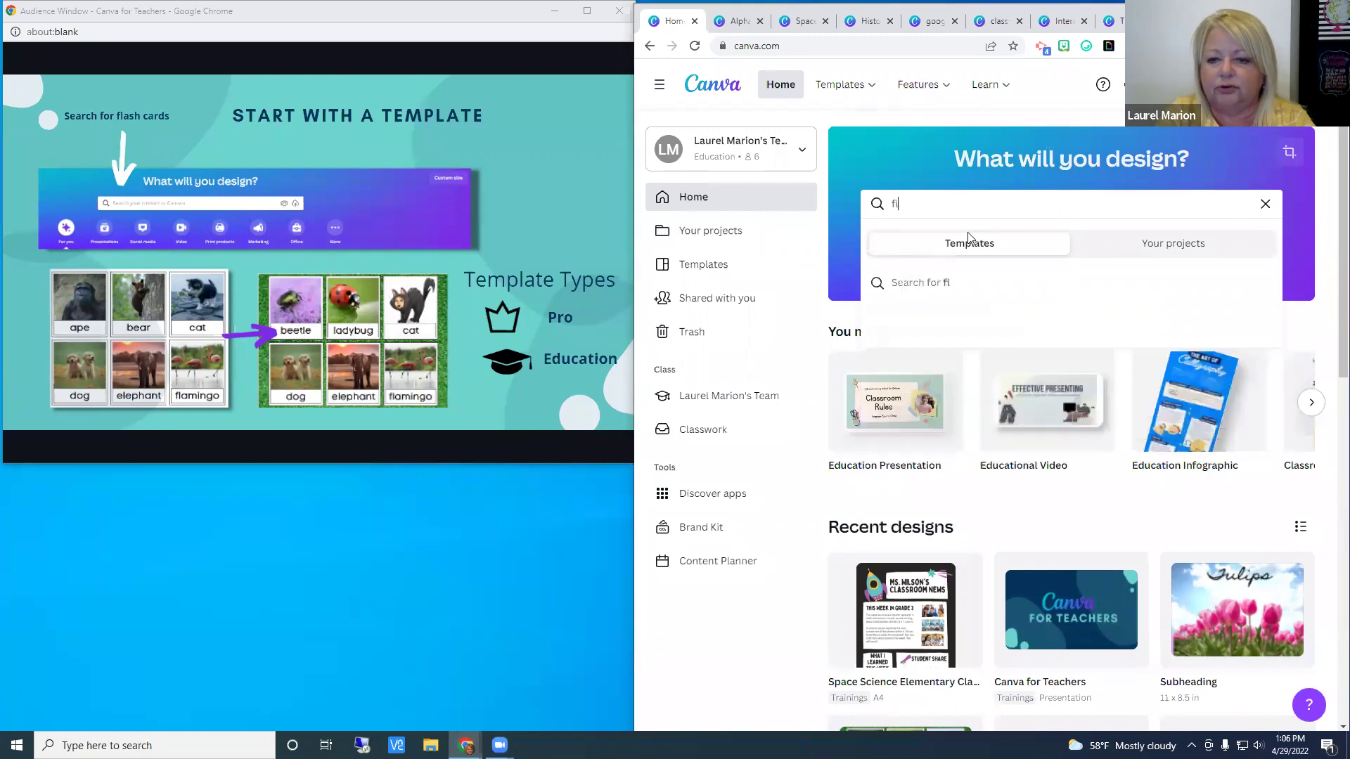
{"action": "type", "text": "ashcards"}
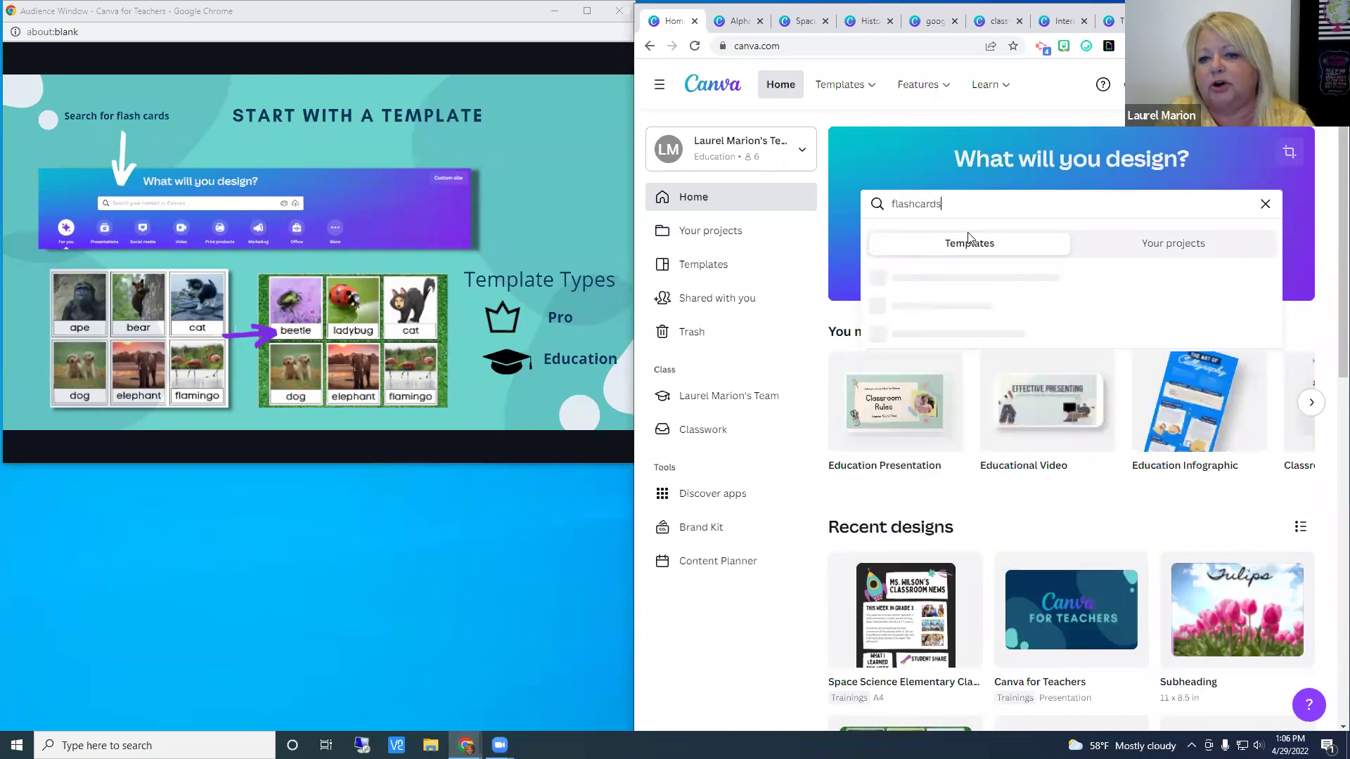
{"action": "key", "text": "Return"}
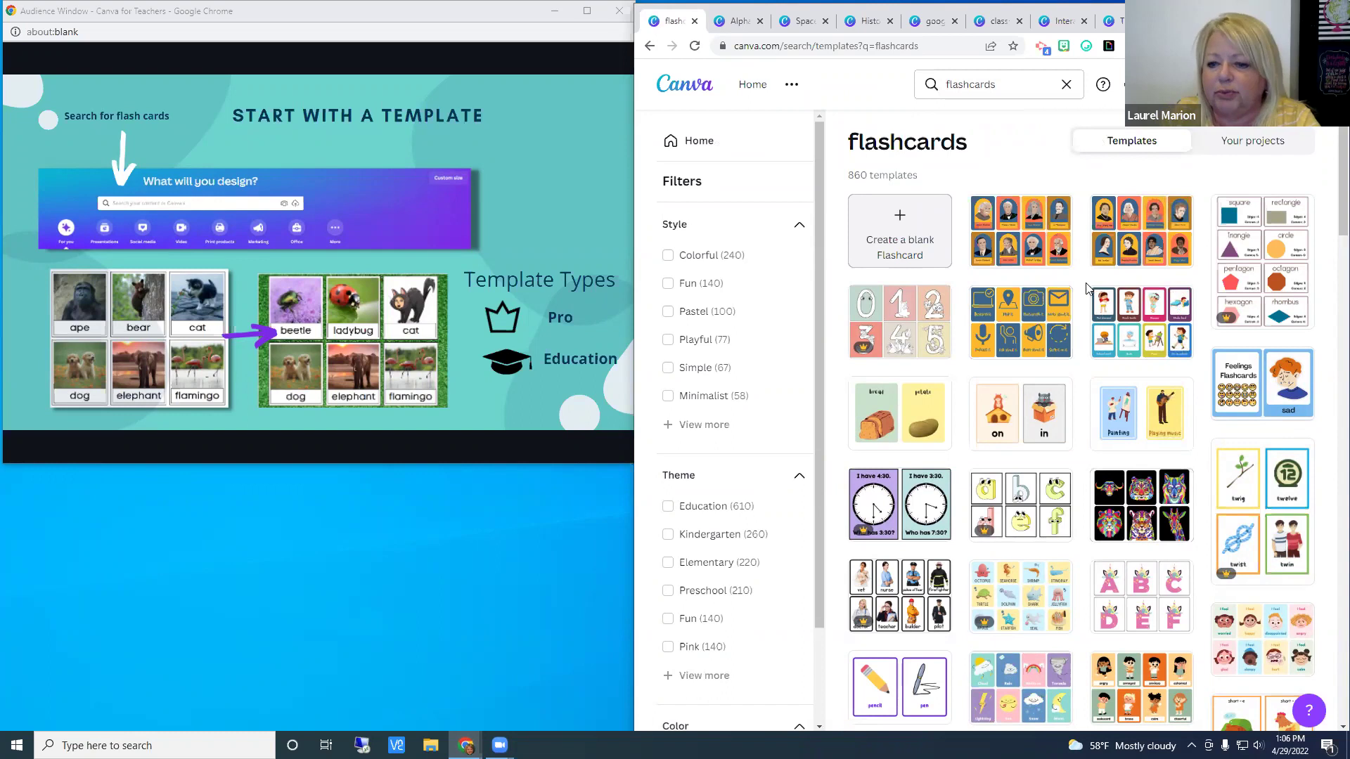
Step: Look through the flashcard templates, the style, theme and color filters, and the Pro label on the shapes template
{"action": "scroll", "coordinate": [1125, 294], "scroll_direction": "down", "scroll_amount": 10}
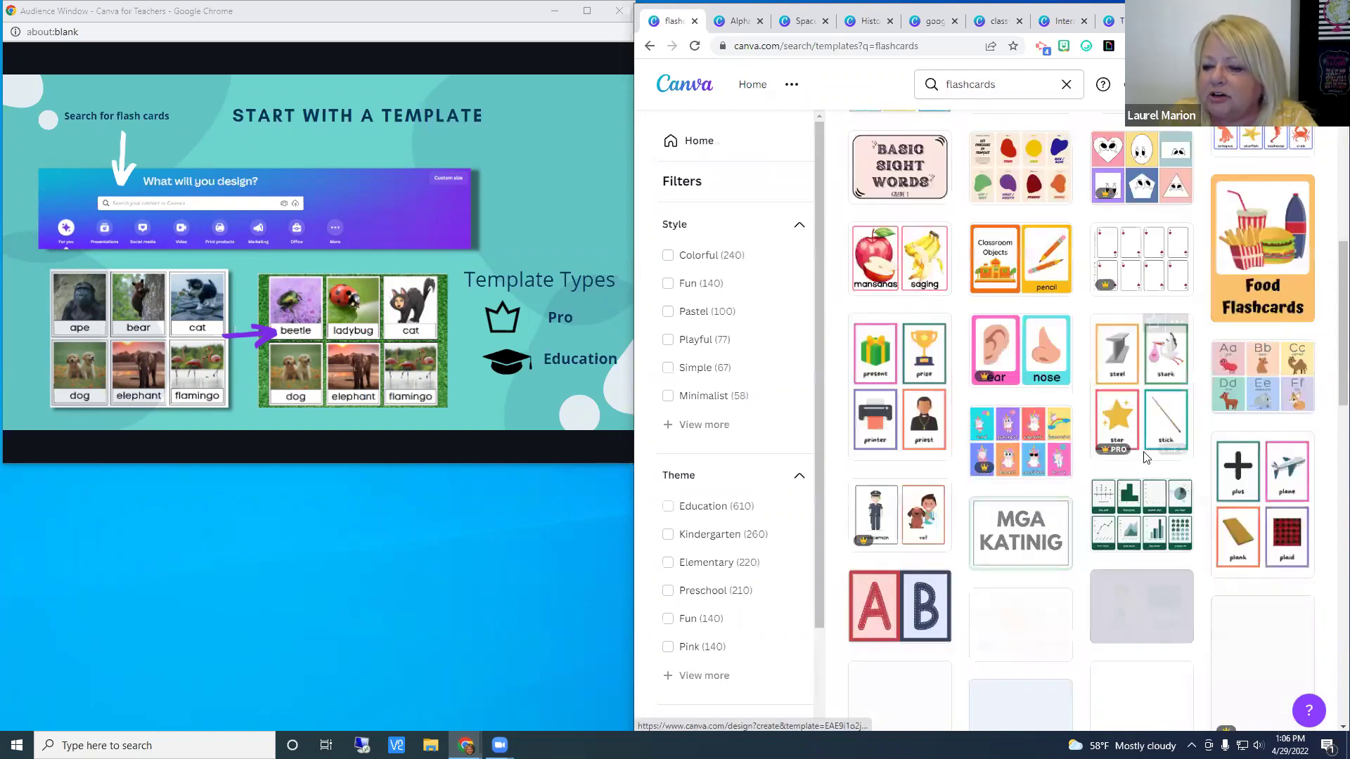
{"action": "scroll", "coordinate": [1150, 481], "scroll_direction": "up", "scroll_amount": 10}
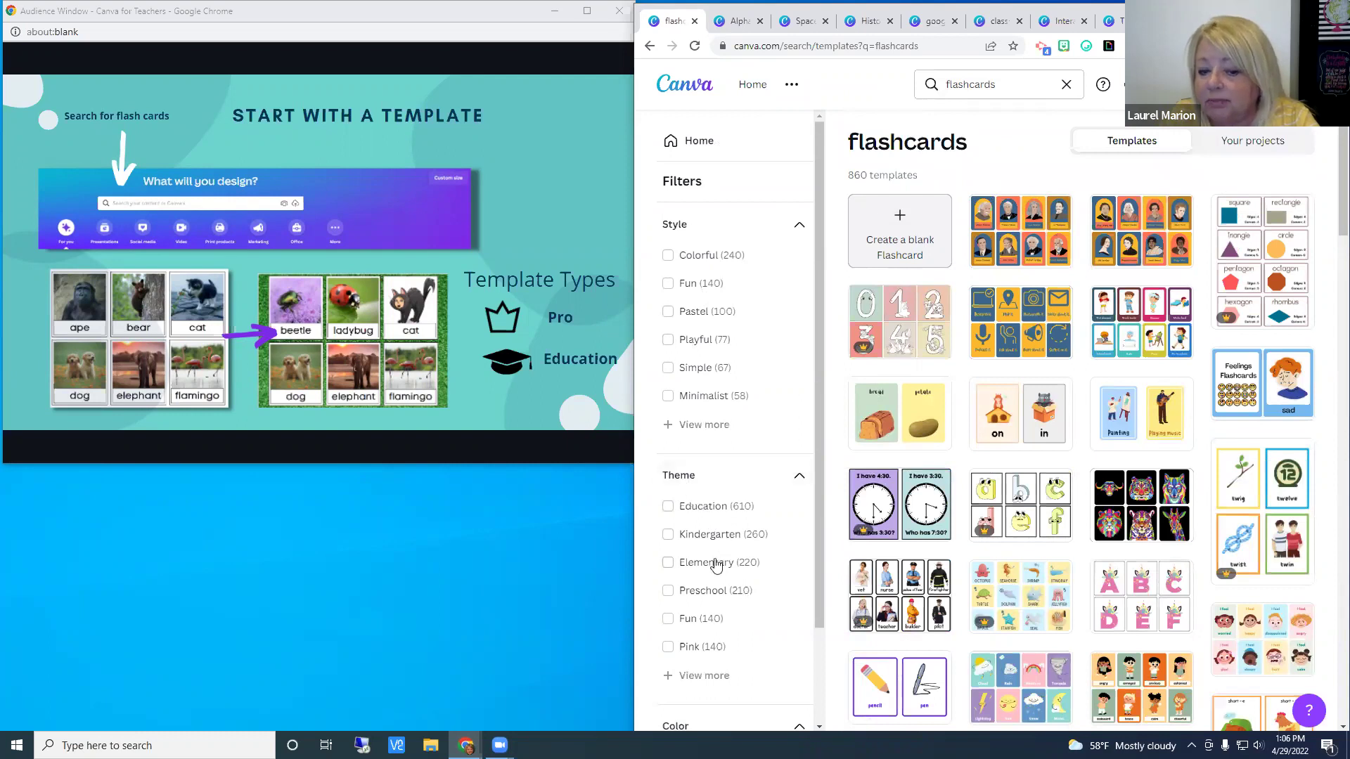
{"action": "scroll", "coordinate": [746, 589], "scroll_direction": "down", "scroll_amount": 5}
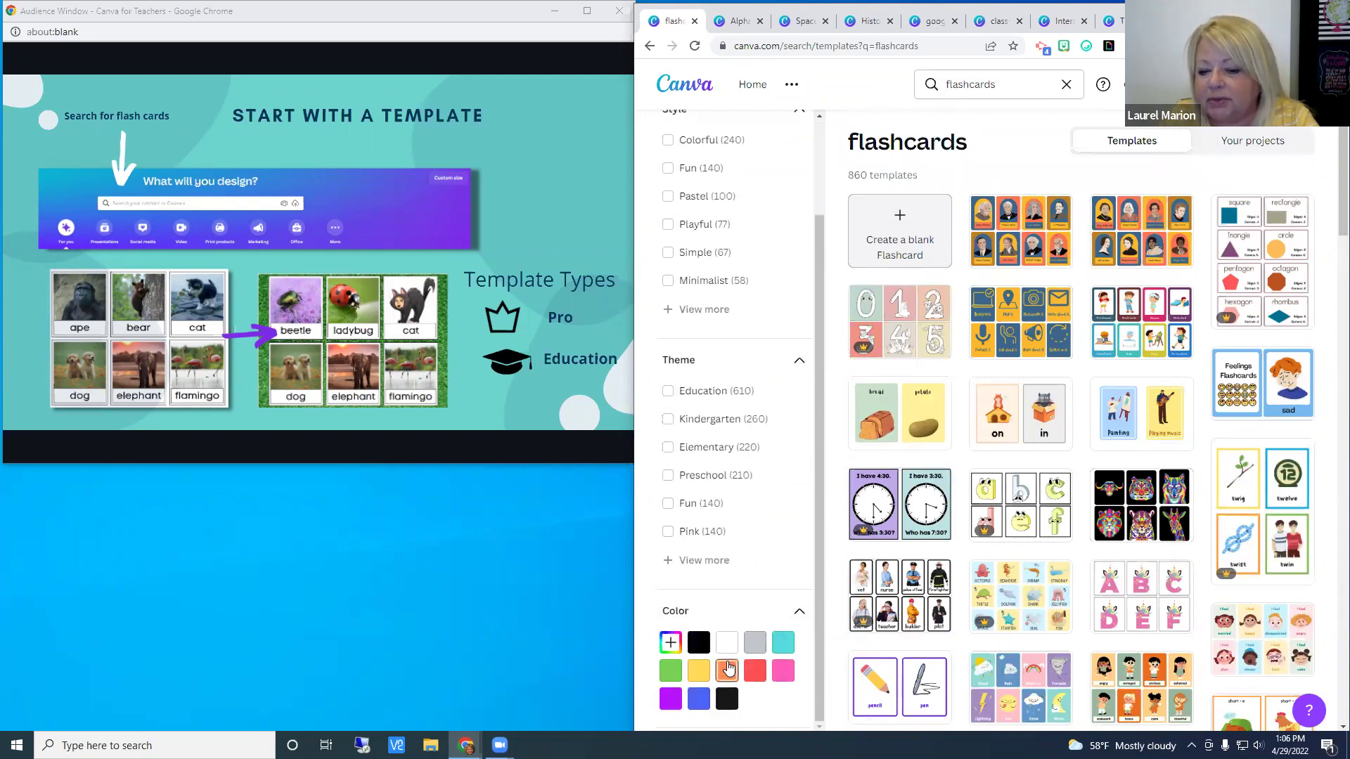
{"action": "scroll", "coordinate": [817, 304], "scroll_direction": "up", "scroll_amount": 3}
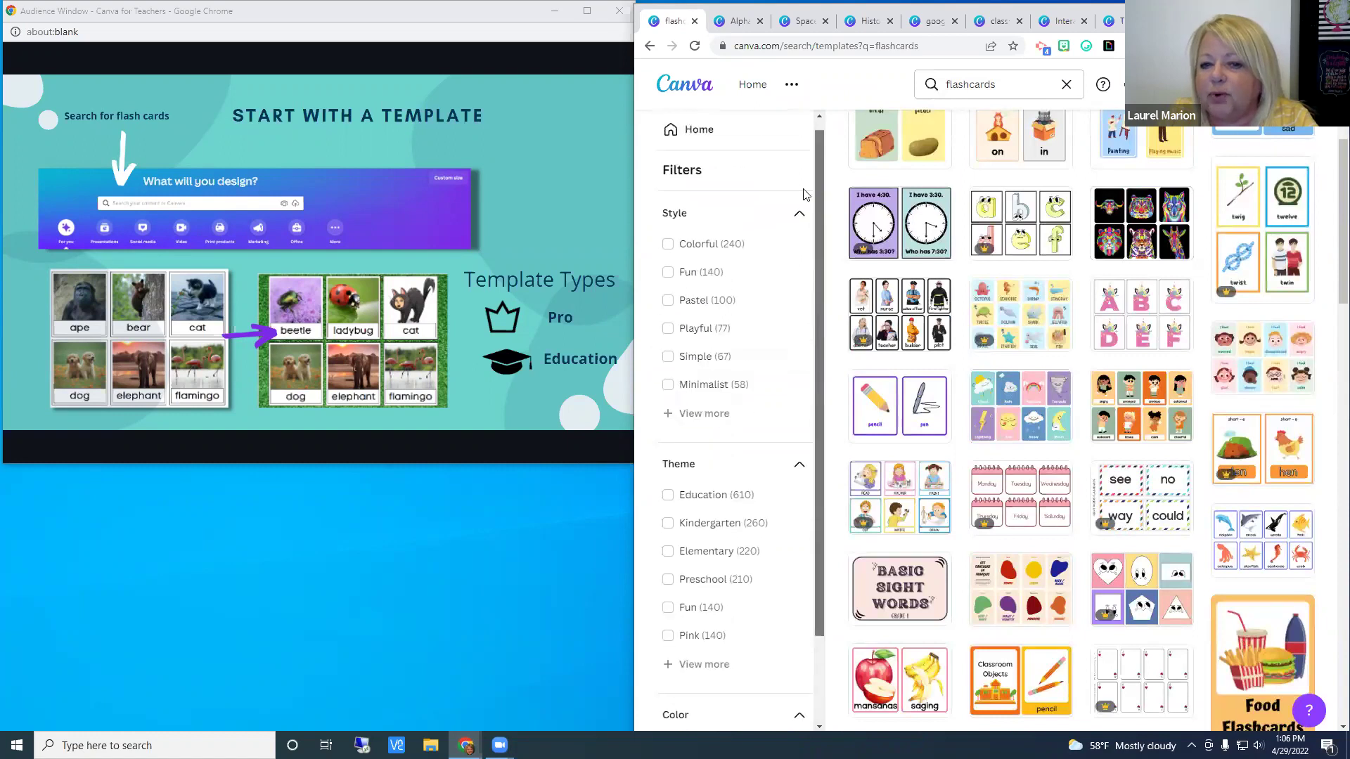
{"action": "scroll", "coordinate": [1024, 360], "scroll_direction": "up", "scroll_amount": 4}
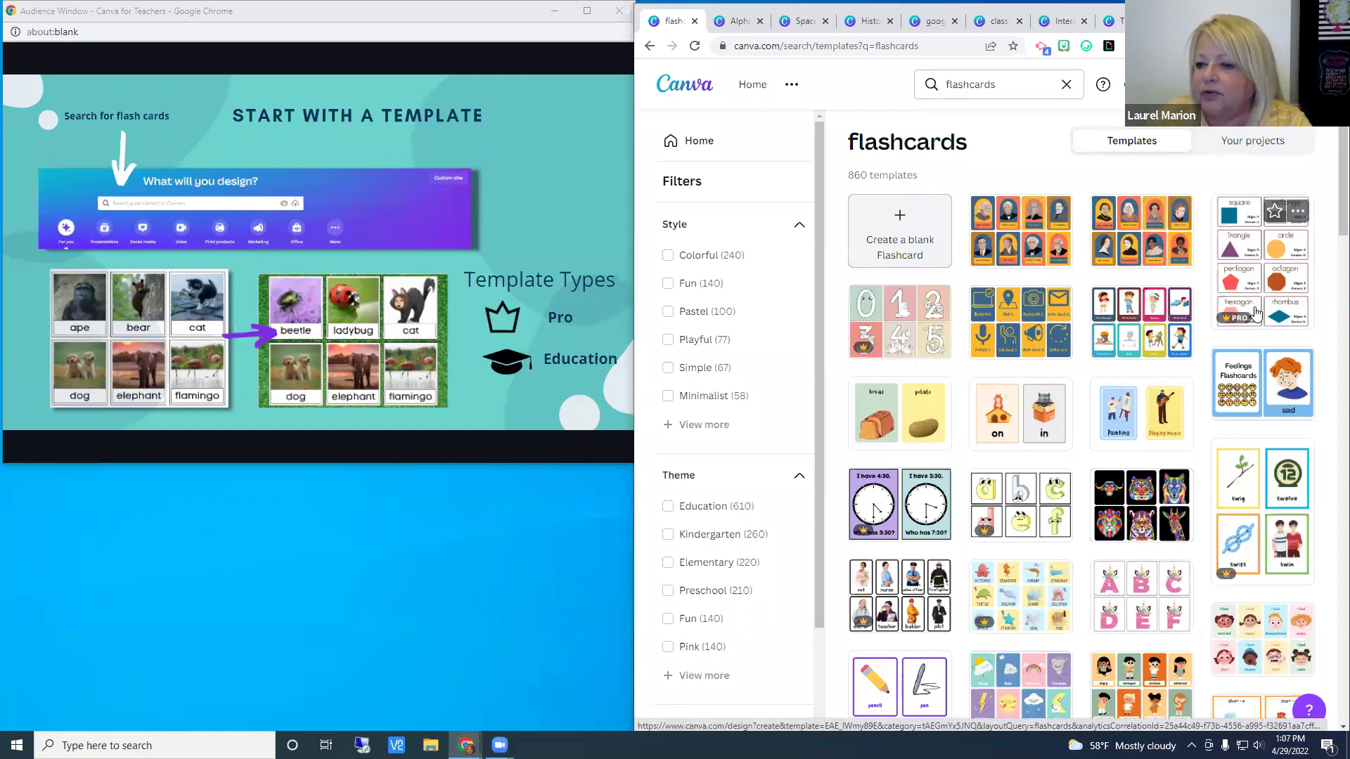
{"action": "mouse_move", "coordinate": [1243, 321]}
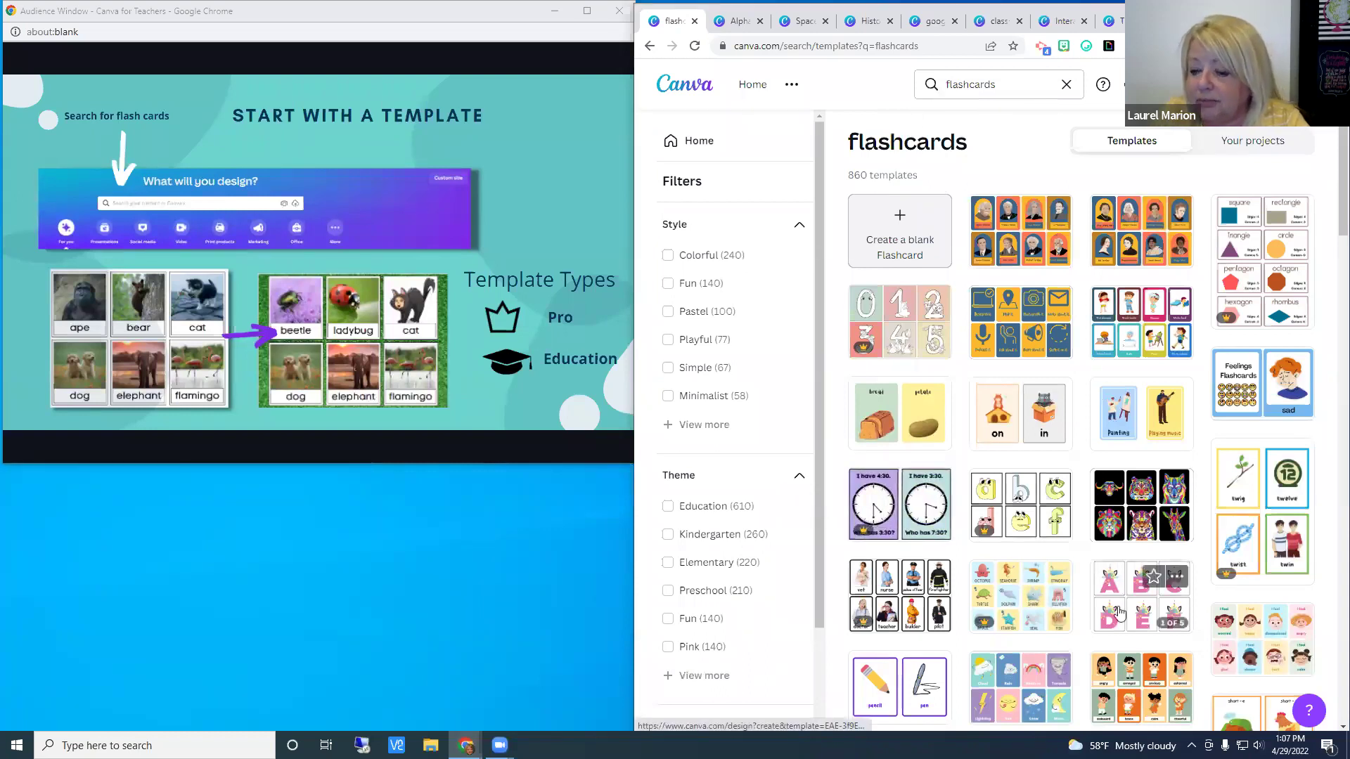
Step: Switch to the alphabet animals flashcard design, collapse its elements panel, and look through the pages
{"action": "left_click", "coordinate": [745, 23]}
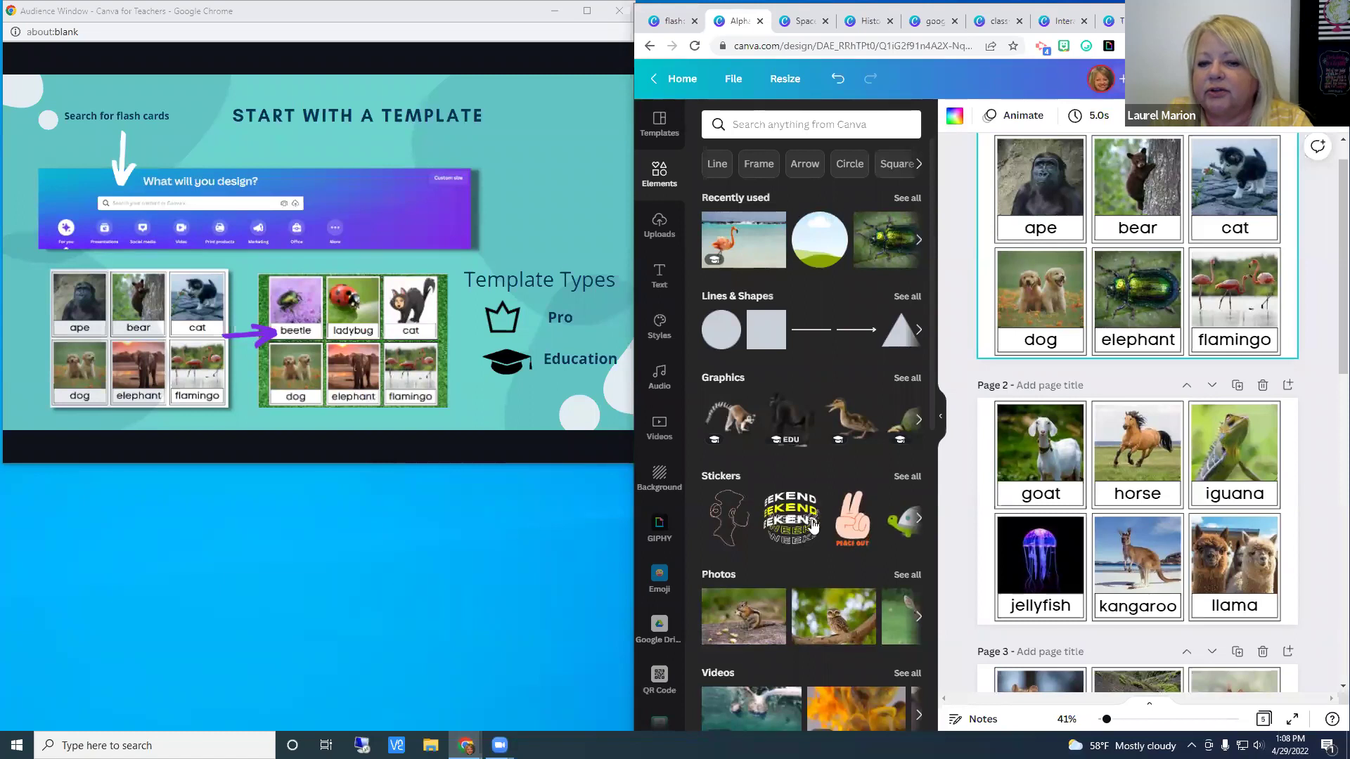
{"action": "left_click", "coordinate": [943, 423]}
{"action": "scroll", "coordinate": [1040, 435], "scroll_direction": "up", "scroll_amount": 4}
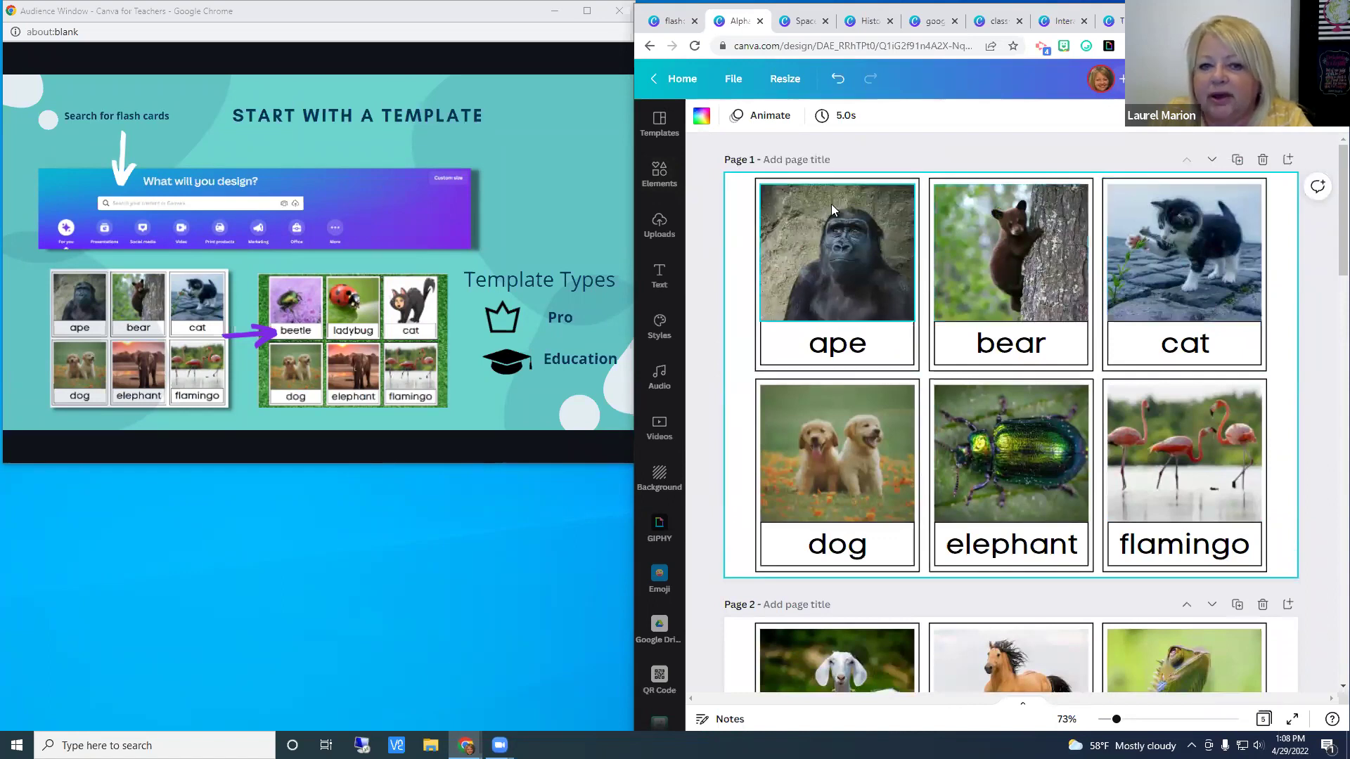
{"action": "scroll", "coordinate": [926, 346], "scroll_direction": "down", "scroll_amount": 4}
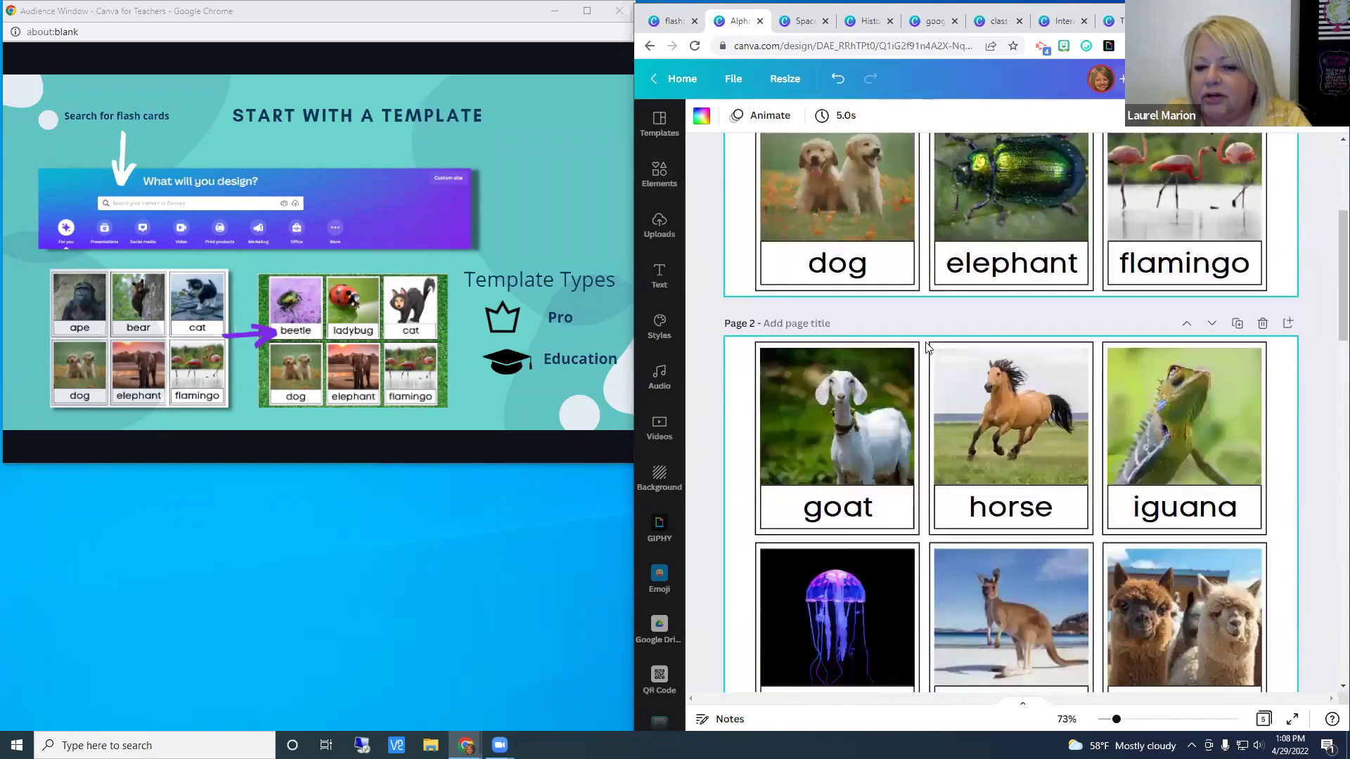
{"action": "scroll", "coordinate": [1065, 443], "scroll_direction": "down", "scroll_amount": 13}
{"action": "scroll", "coordinate": [1069, 444], "scroll_direction": "up", "scroll_amount": 7}
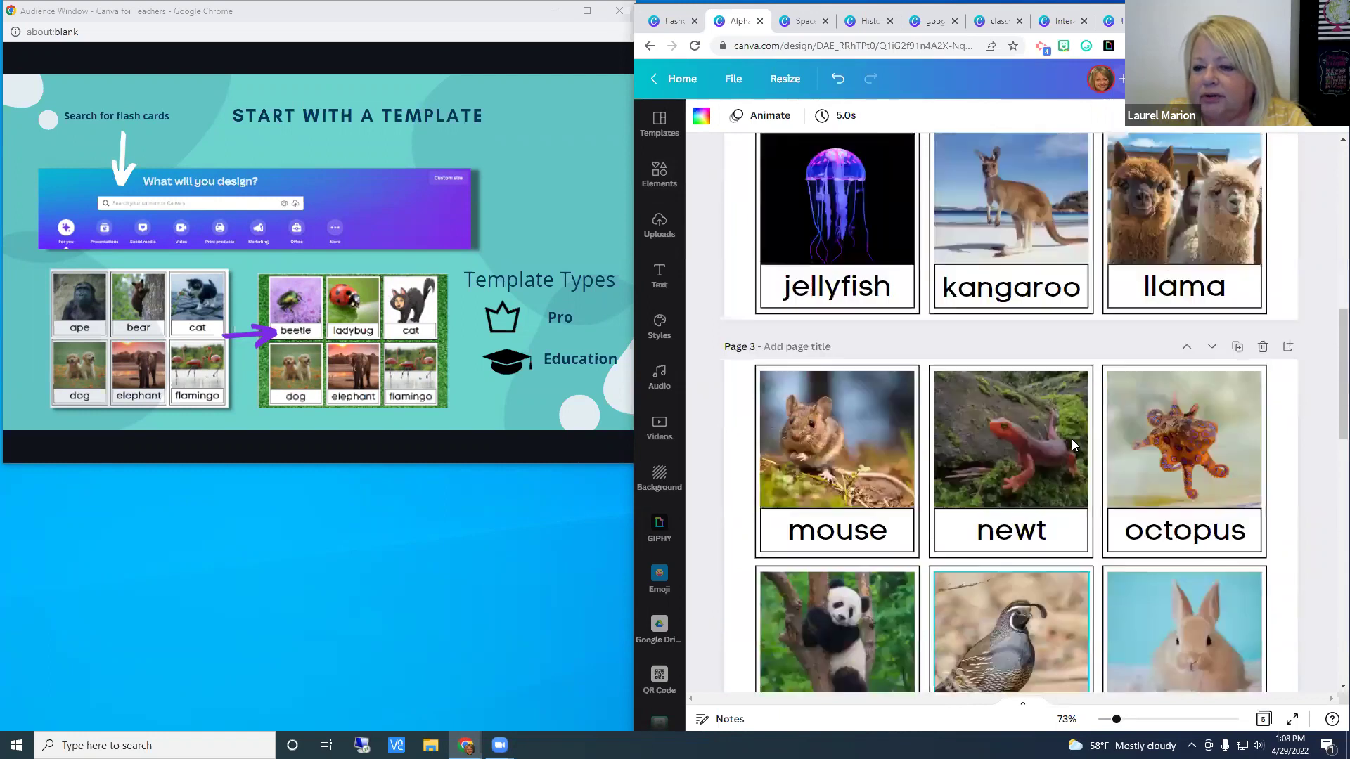
{"action": "scroll", "coordinate": [1071, 429], "scroll_direction": "up", "scroll_amount": 10}
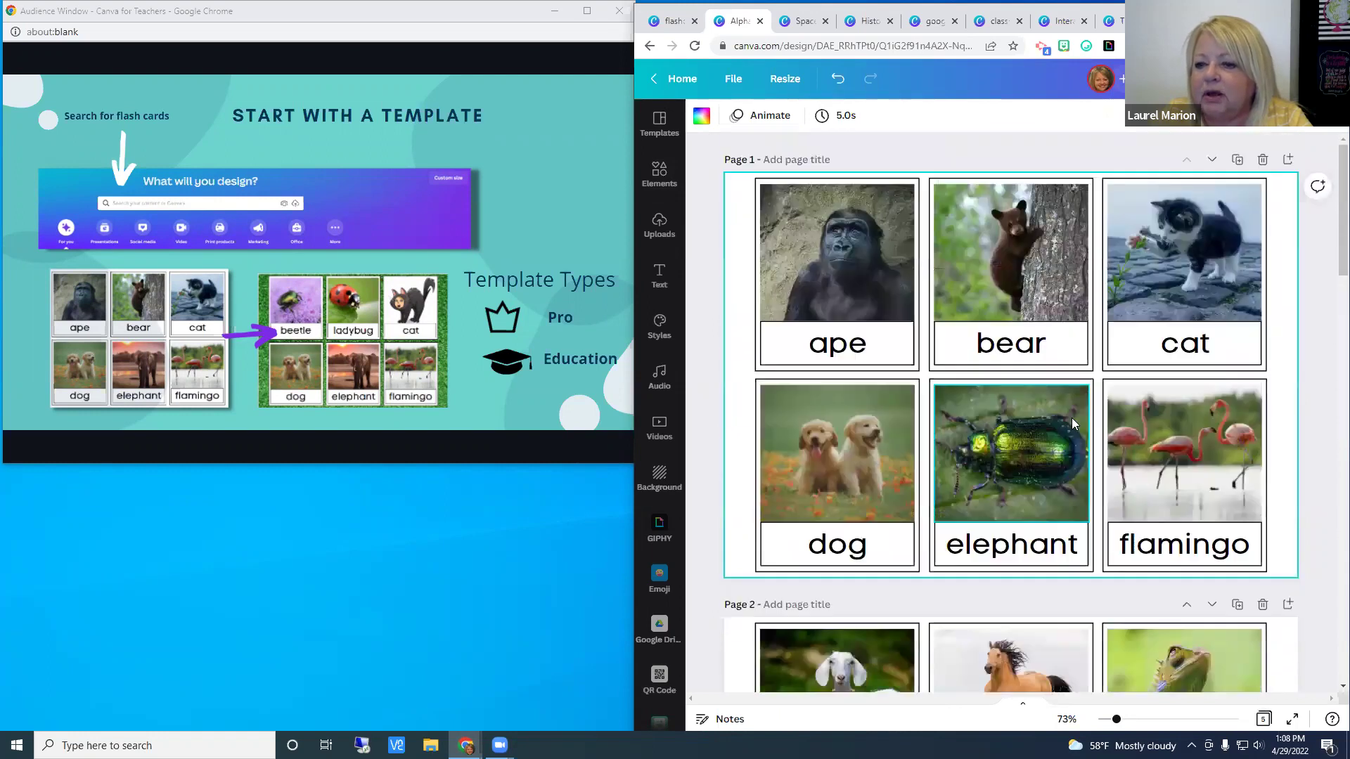
Step: Move the ape-to-flamingo page down one position and return it to the start of the design
{"action": "left_click", "coordinate": [1213, 162]}
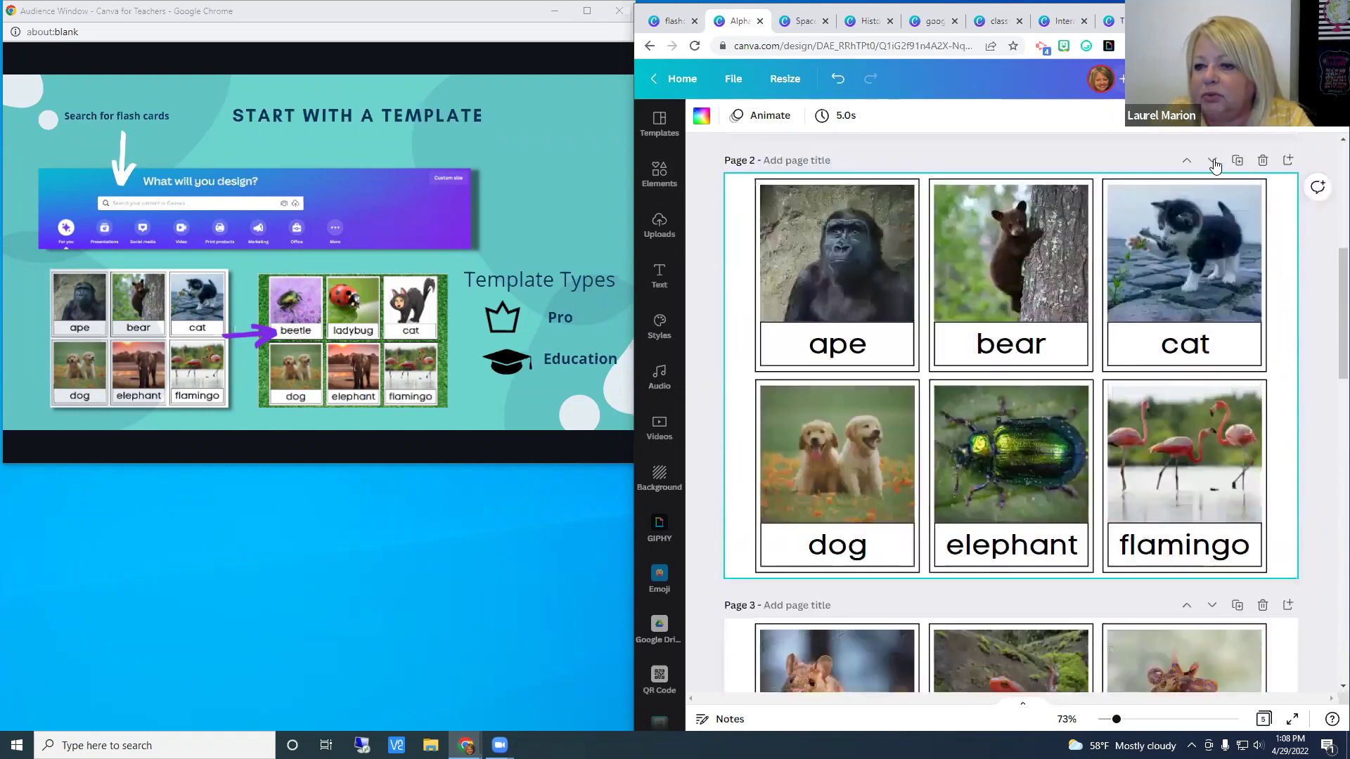
{"action": "left_click", "coordinate": [1187, 160]}
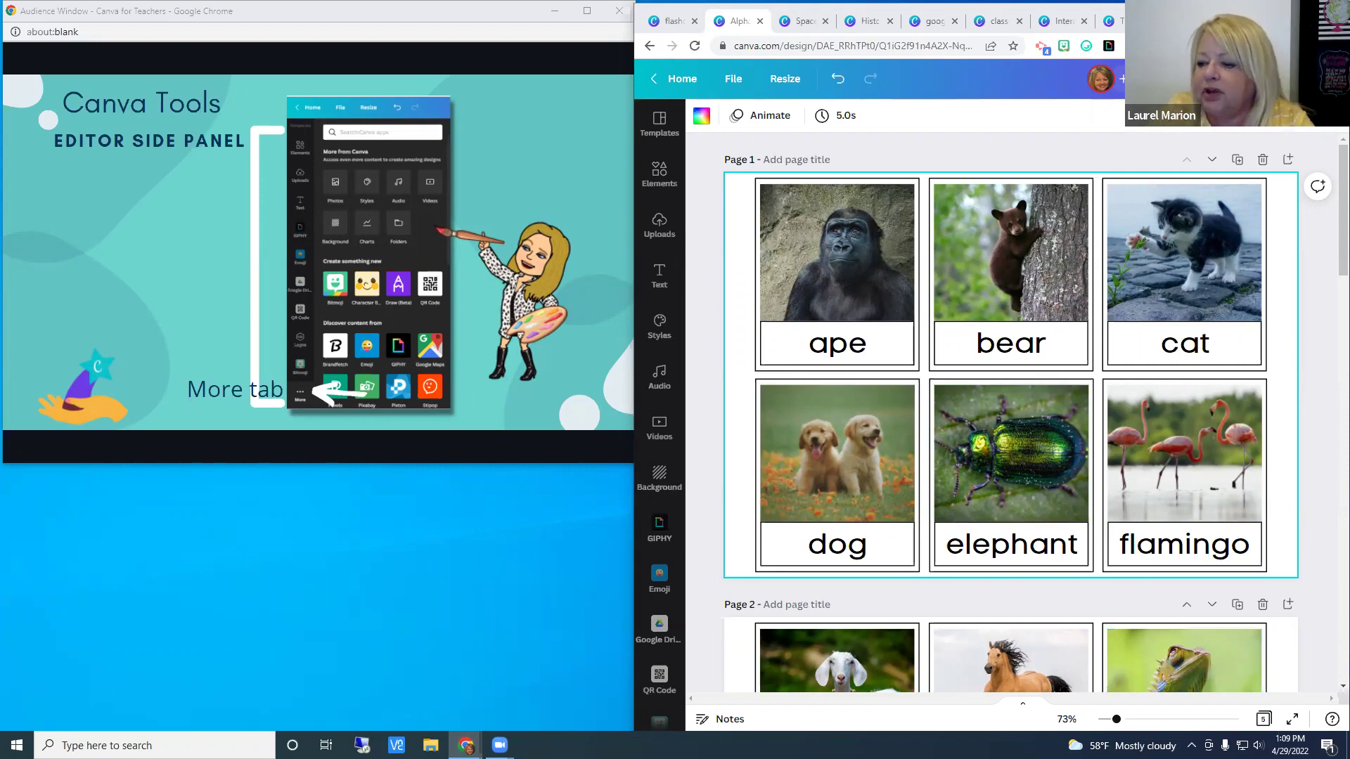
Step: Advance the slides to Adding Images from the Canva Library and search the design's elements for "beetle"
{"action": "key", "text": "Right"}
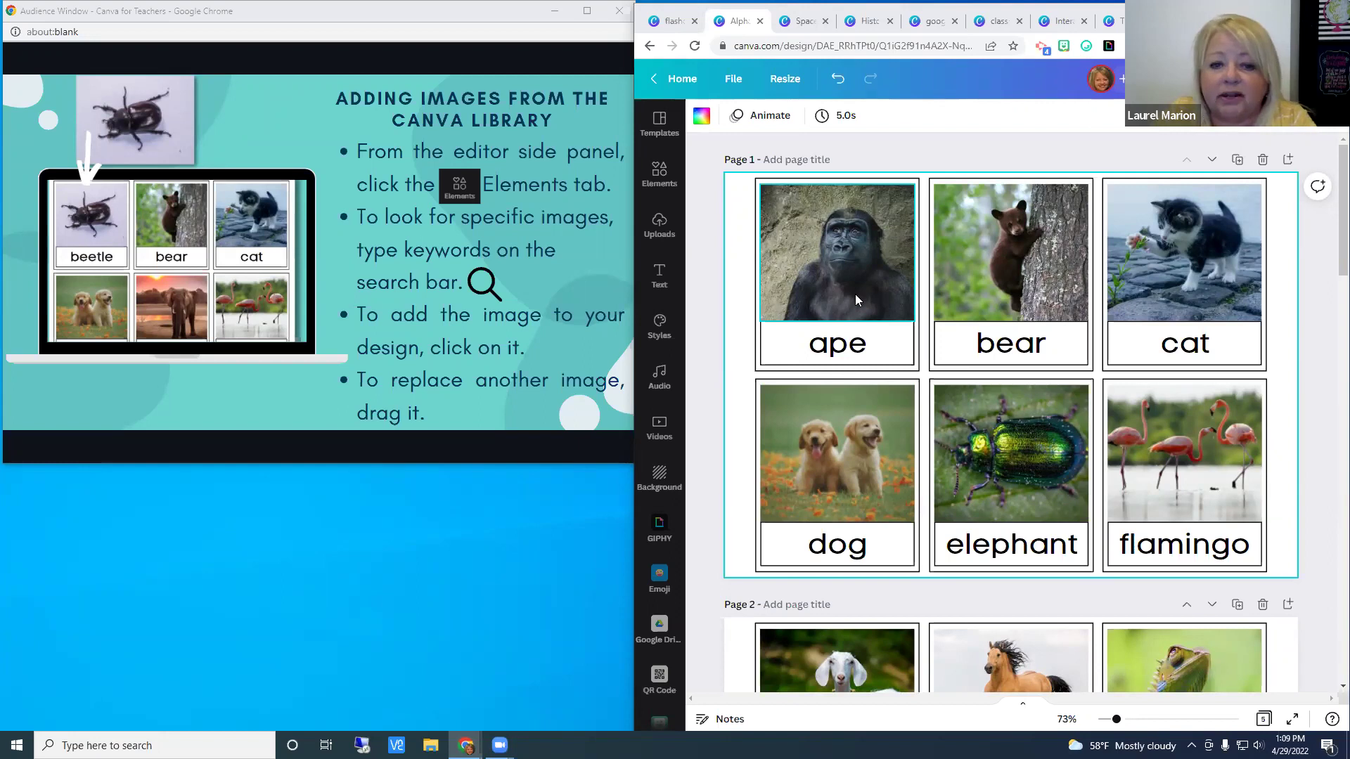
{"action": "left_click", "coordinate": [659, 176]}
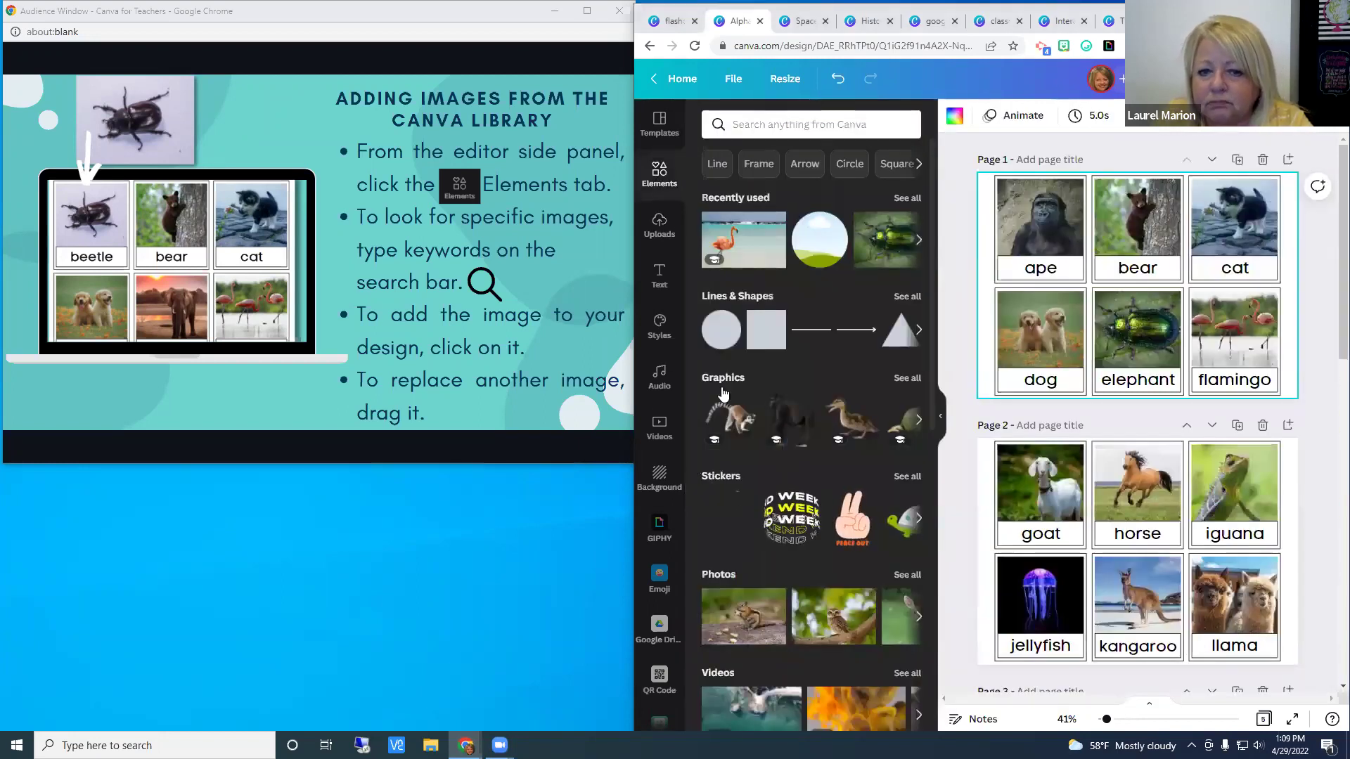
{"action": "left_click", "coordinate": [773, 125]}
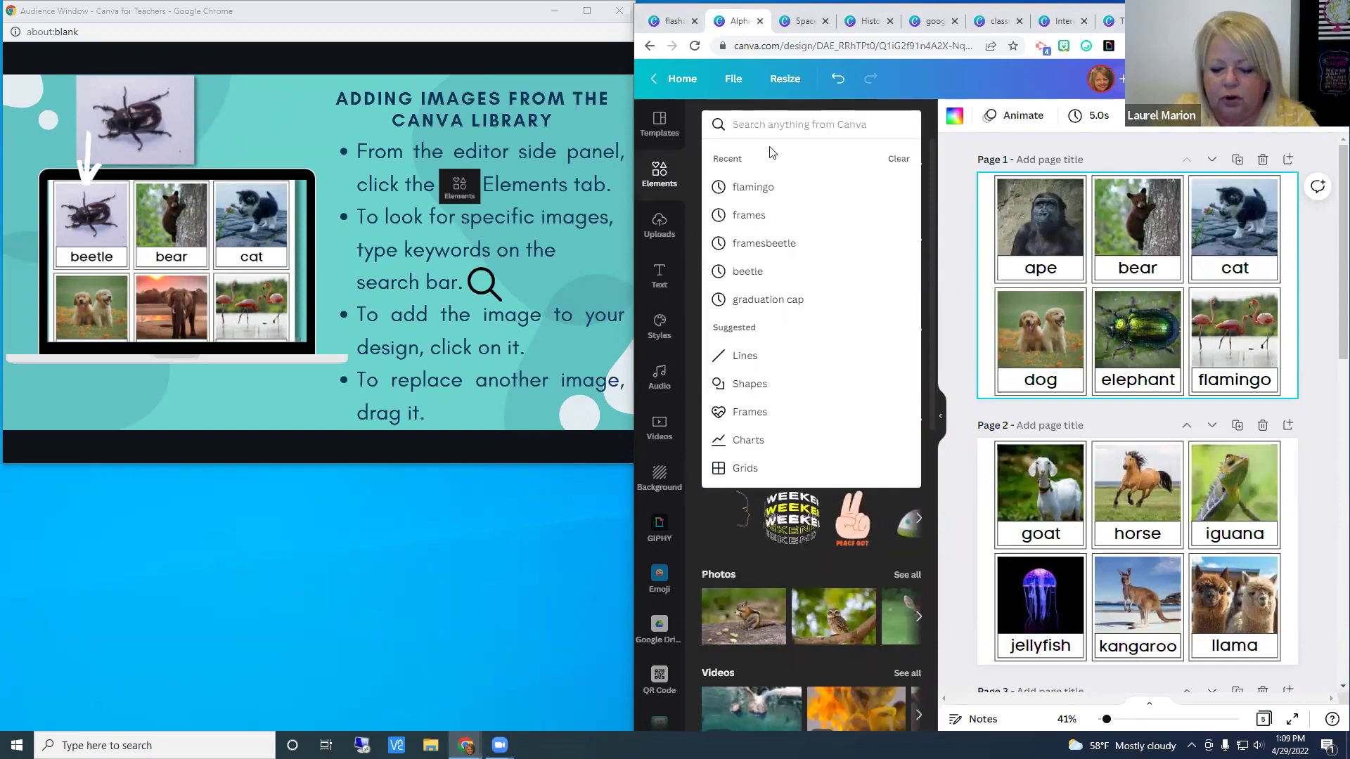
{"action": "type", "text": "beet"}
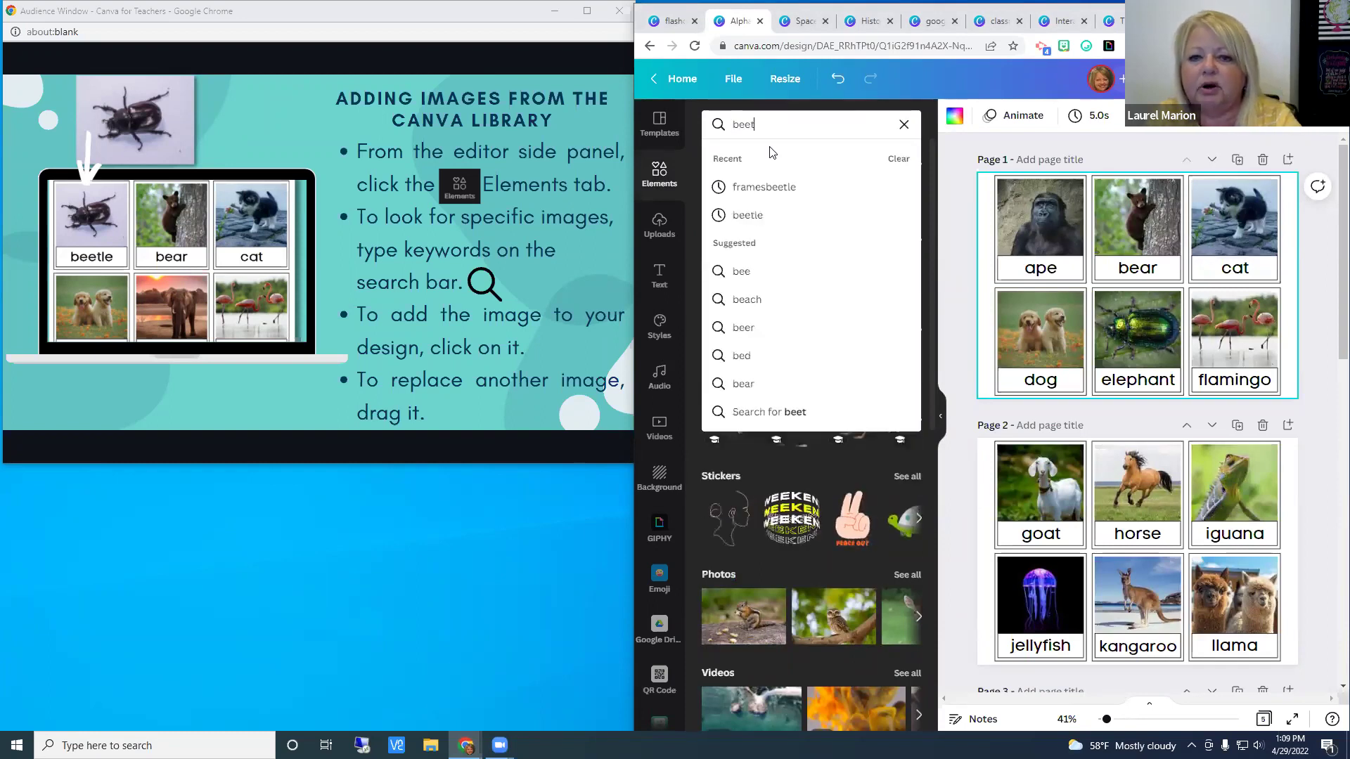
{"action": "type", "text": "le"}
{"action": "key", "text": "Return"}
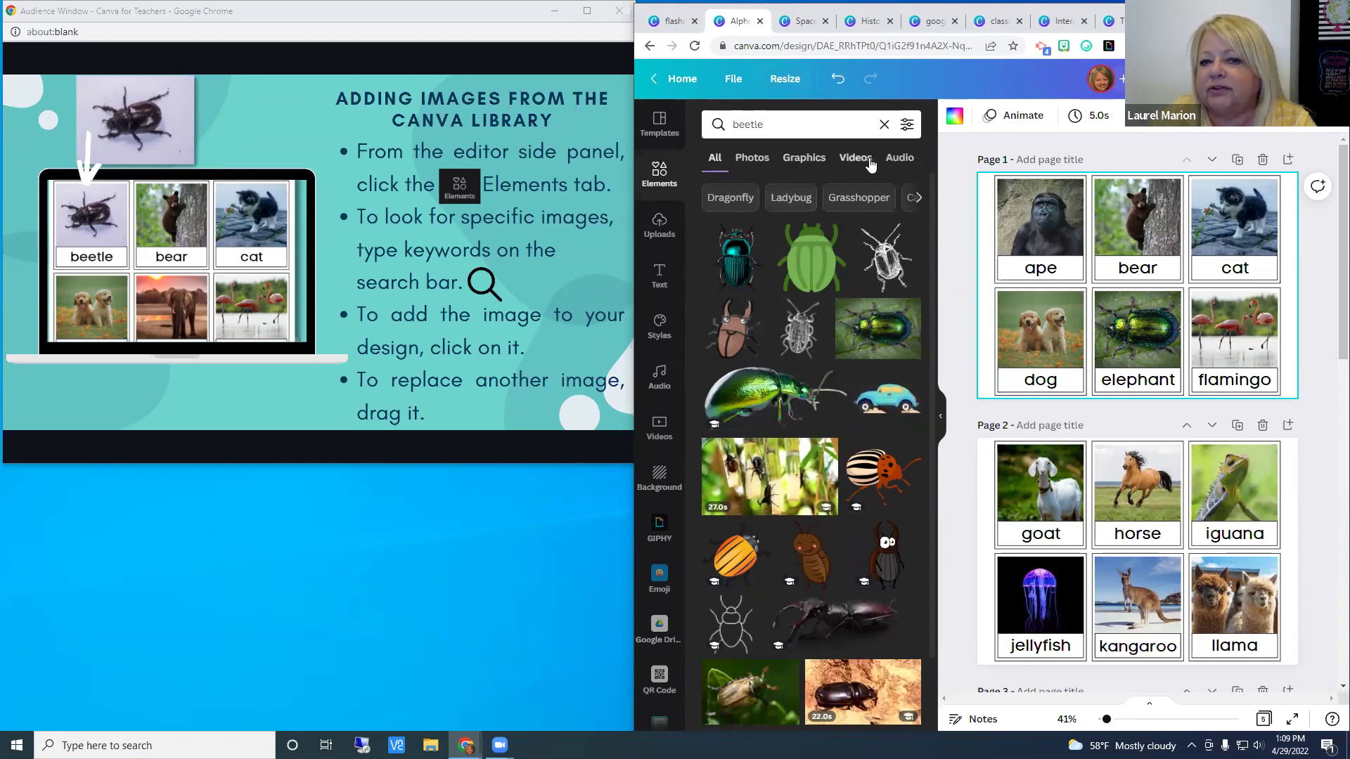
Step: Look through the beetle search results and narrow them to photos
{"action": "scroll", "coordinate": [935, 299], "scroll_direction": "down", "scroll_amount": 2}
{"action": "left_click_drag", "start_coordinate": [935, 299], "coordinate": [923, 212]}
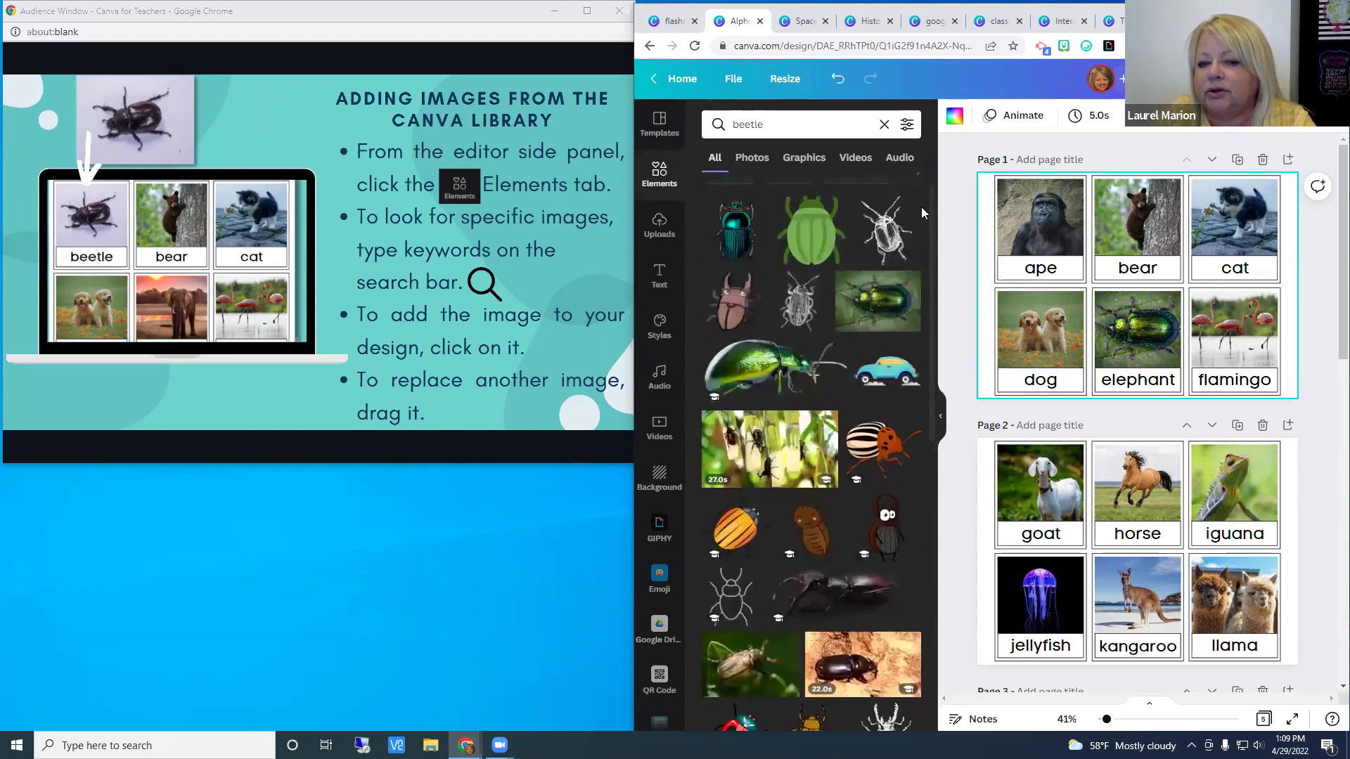
{"action": "scroll", "coordinate": [921, 206], "scroll_direction": "up", "scroll_amount": 1}
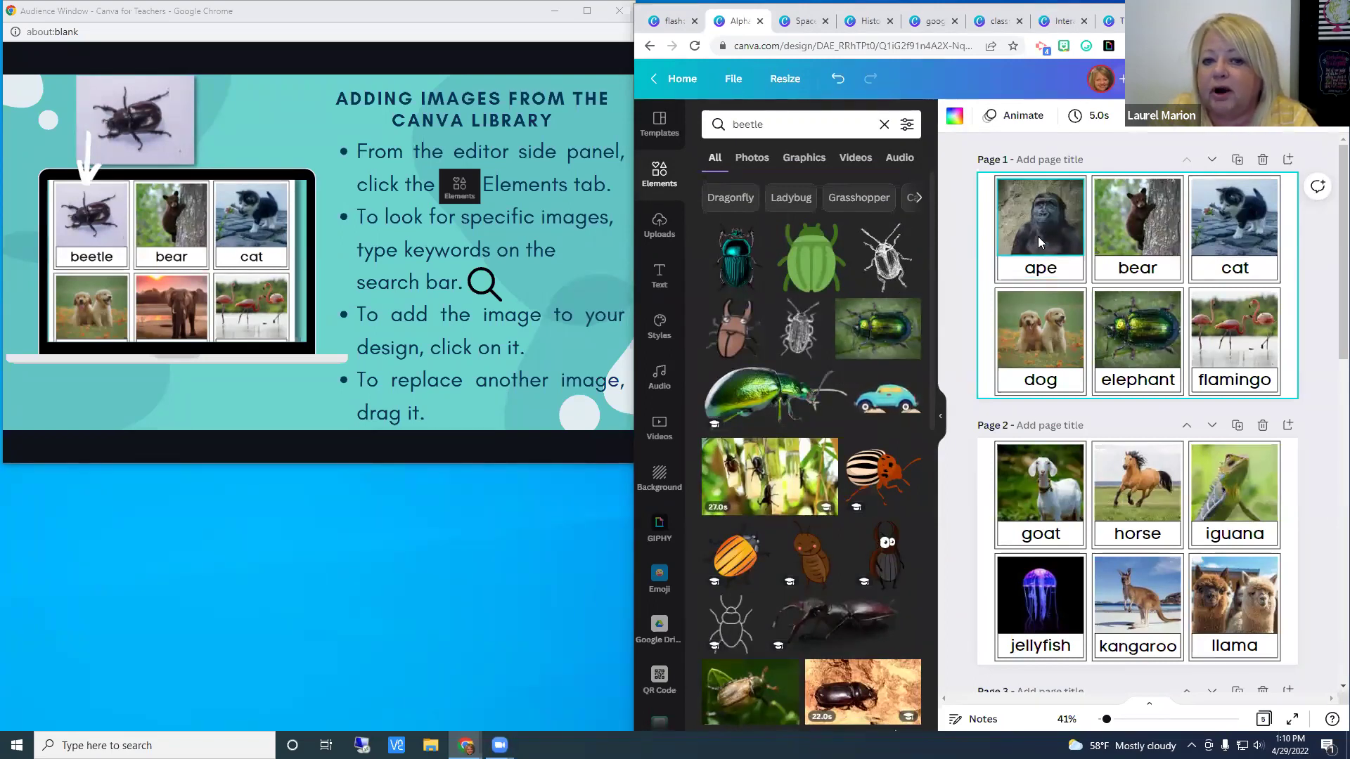
{"action": "left_click", "coordinate": [751, 161]}
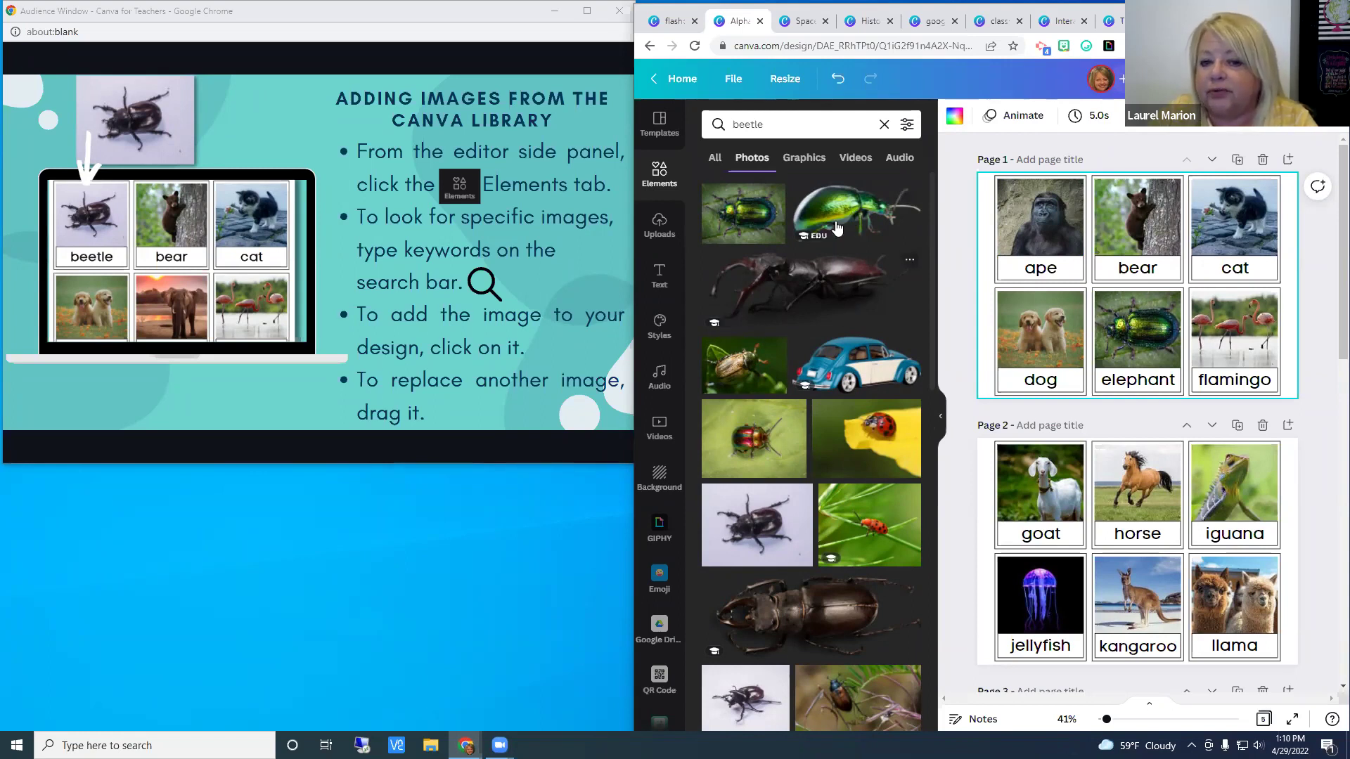
Step: Add the green beetle photo to page 1 as a separate image and shrink it over the lower cards
{"action": "left_click", "coordinate": [748, 220]}
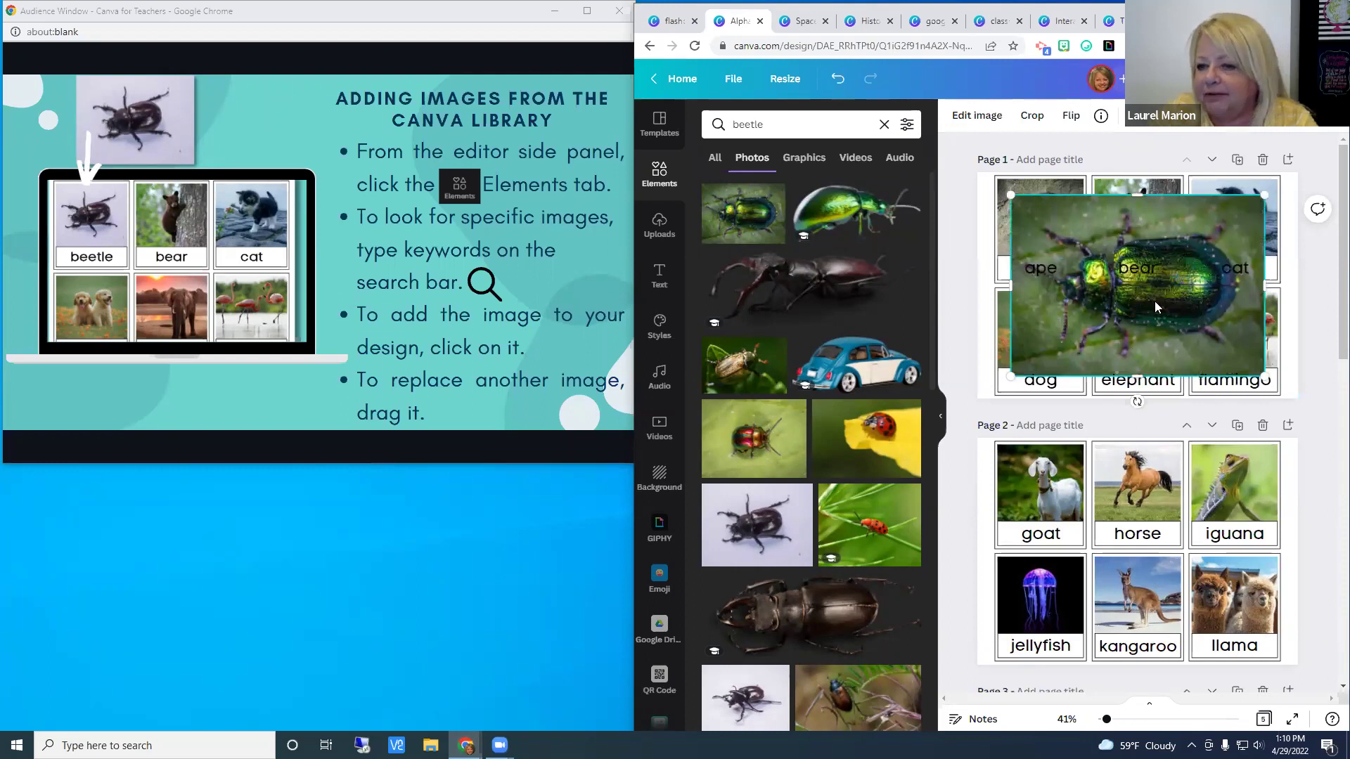
{"action": "left_click_drag", "start_coordinate": [1266, 196], "coordinate": [1182, 332]}
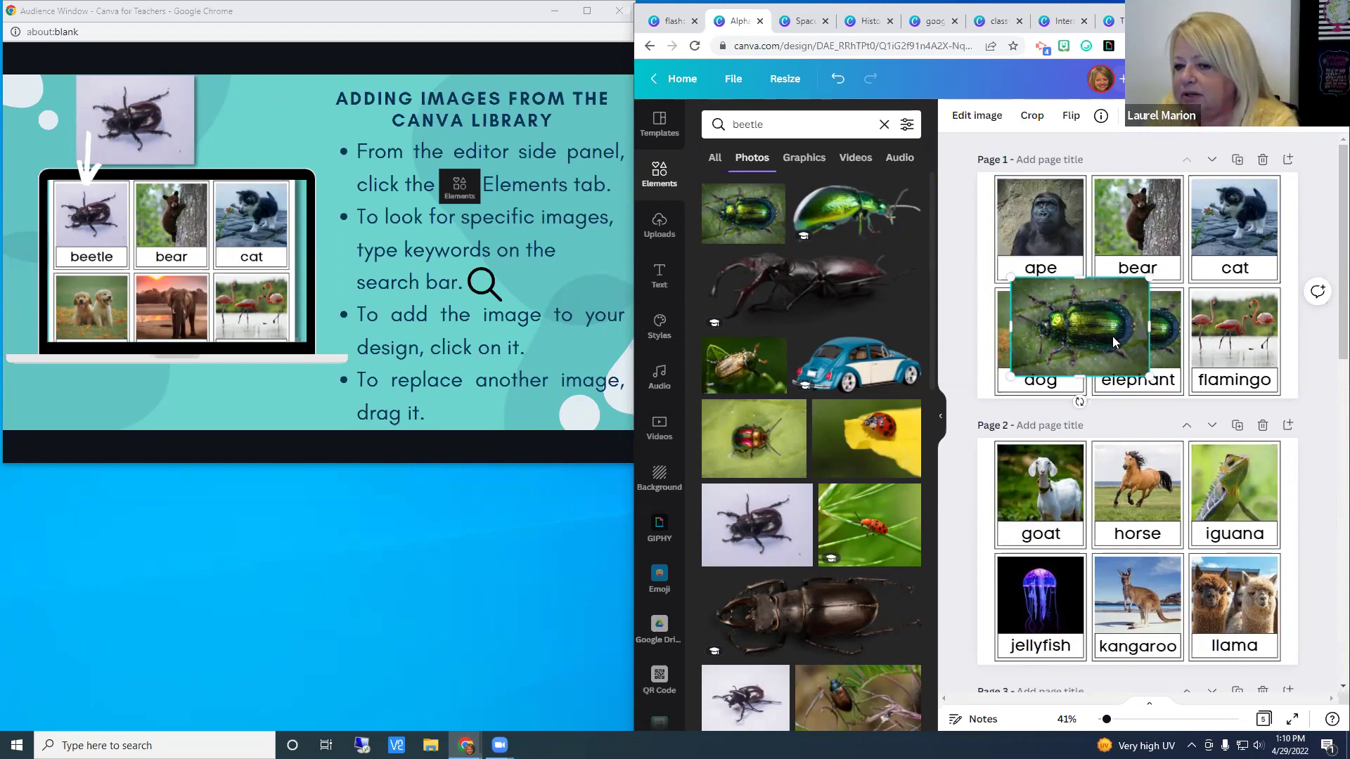
{"action": "left_click_drag", "start_coordinate": [1095, 338], "coordinate": [1094, 338]}
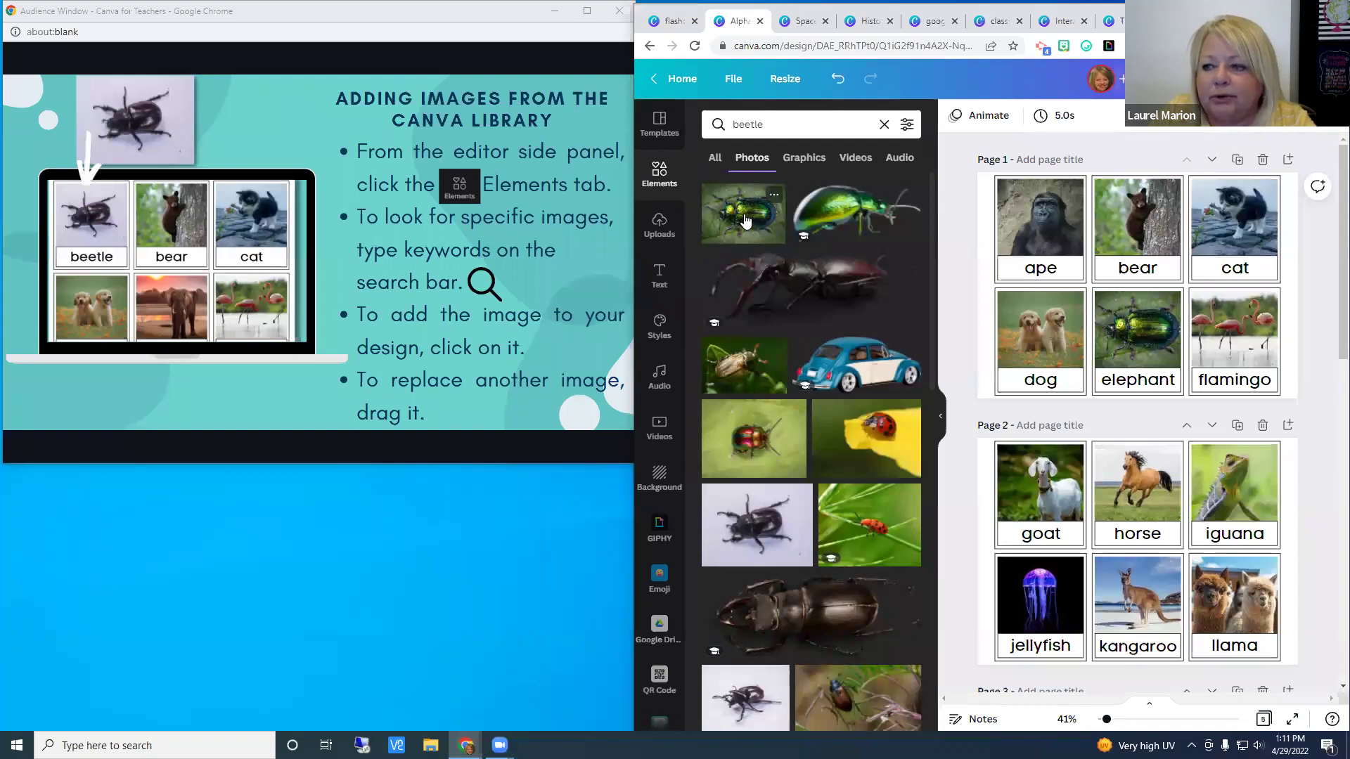
Step: Replace the ape photo on page 1 with the green beetle photo and view its flip options
{"action": "left_click_drag", "start_coordinate": [751, 217], "coordinate": [1008, 222]}
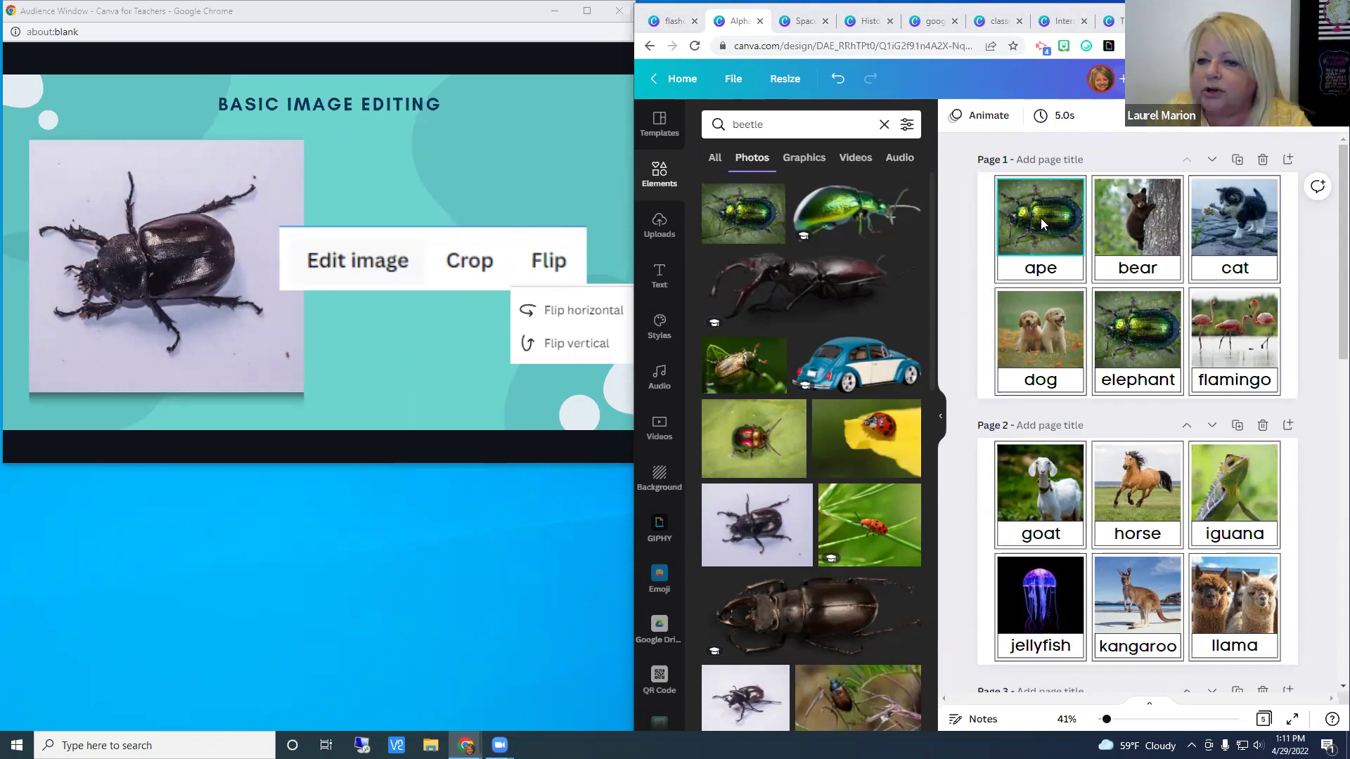
{"action": "left_click", "coordinate": [1042, 219]}
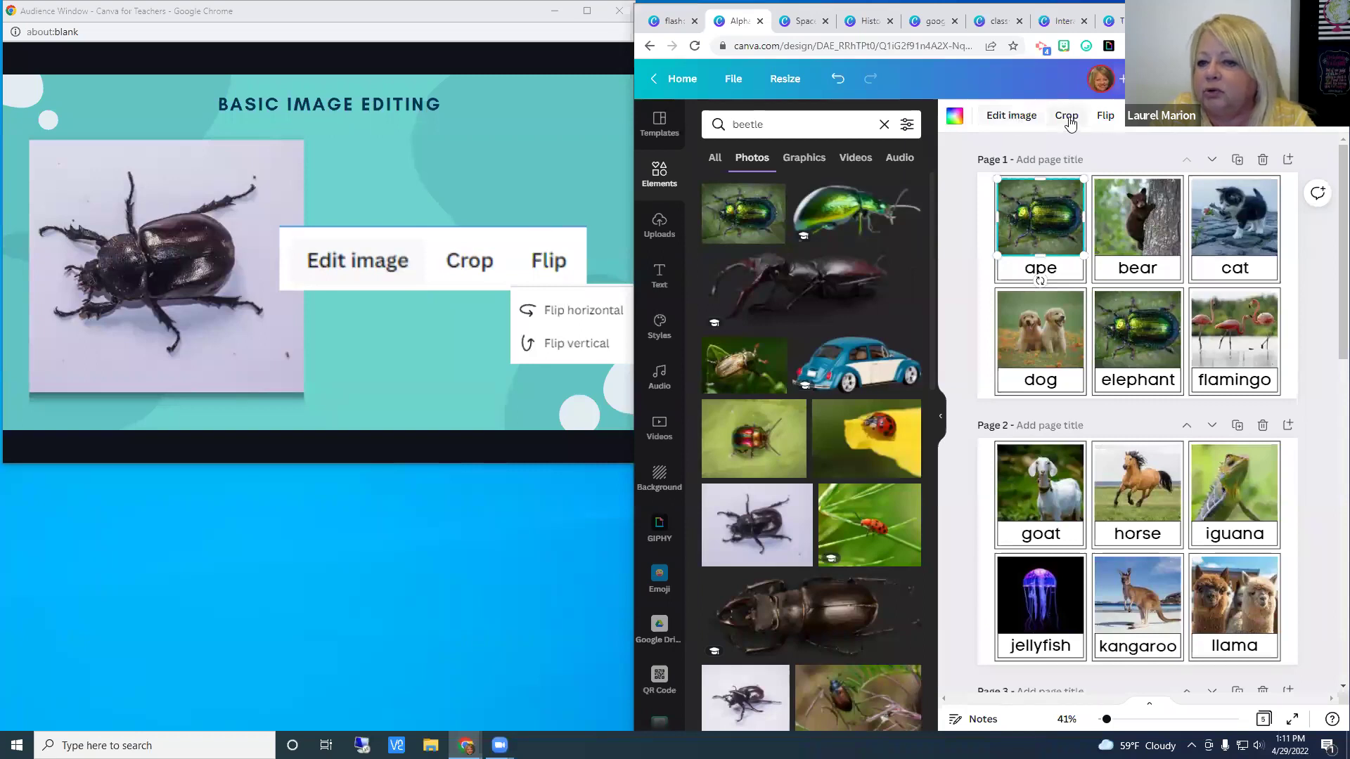
{"action": "left_click", "coordinate": [1107, 119]}
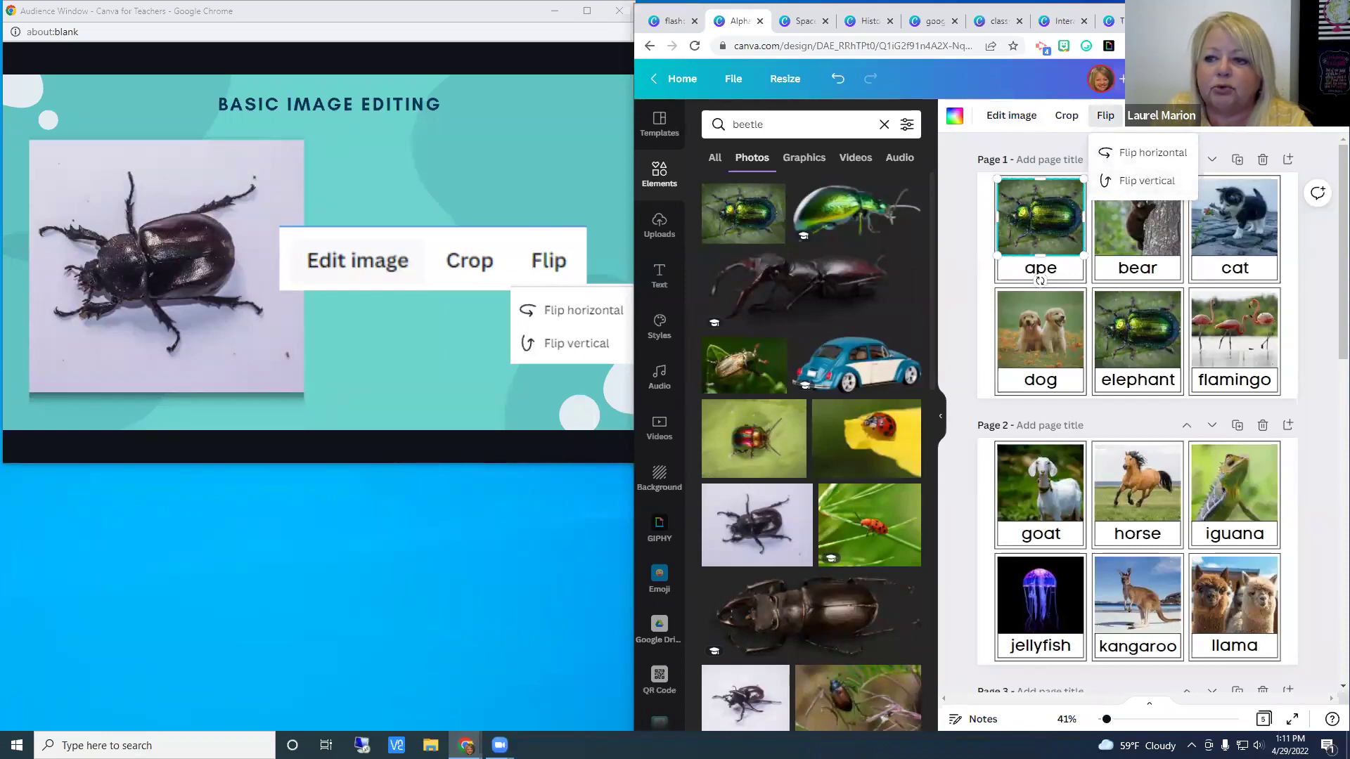
{"action": "key", "text": "Escape"}
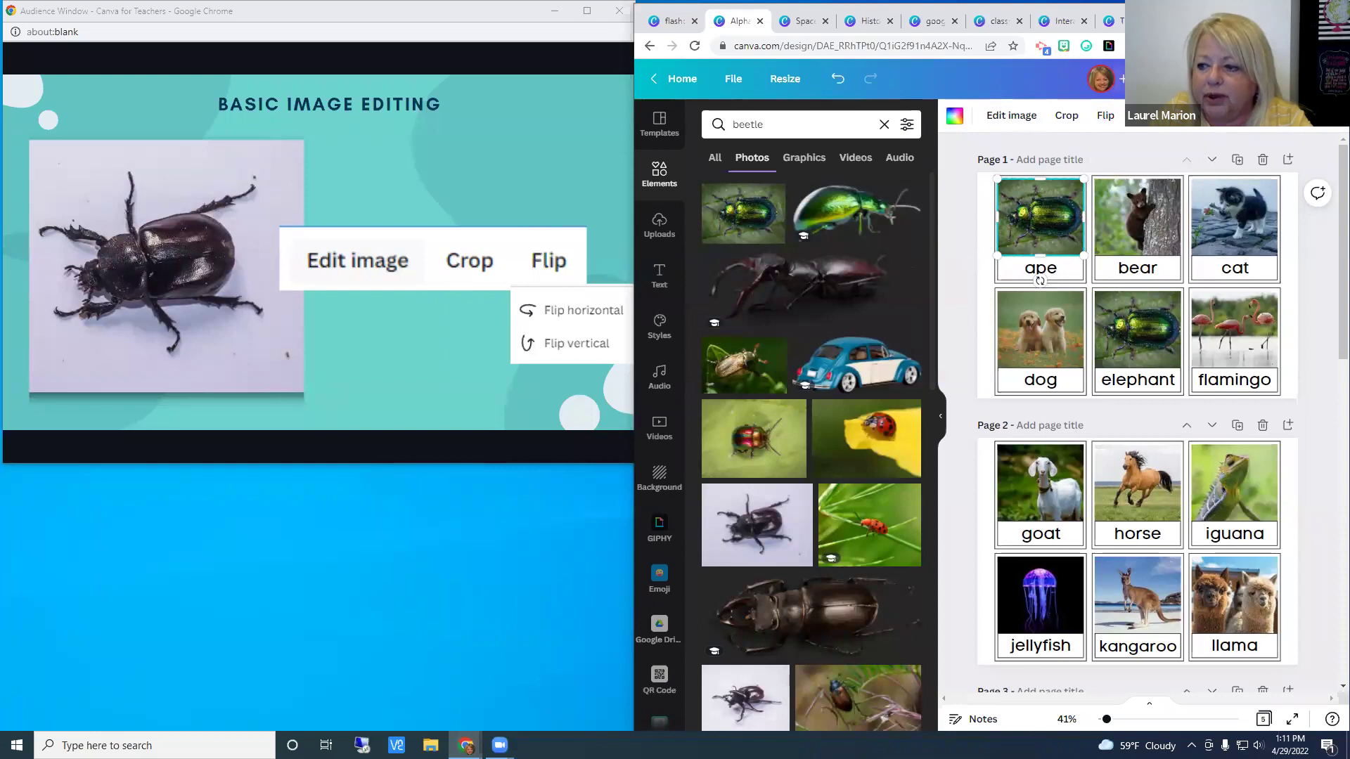
Step: Advance the slides to Uploading Images and upload the ladybug picture from the Desktop
{"action": "key", "text": "Right"}
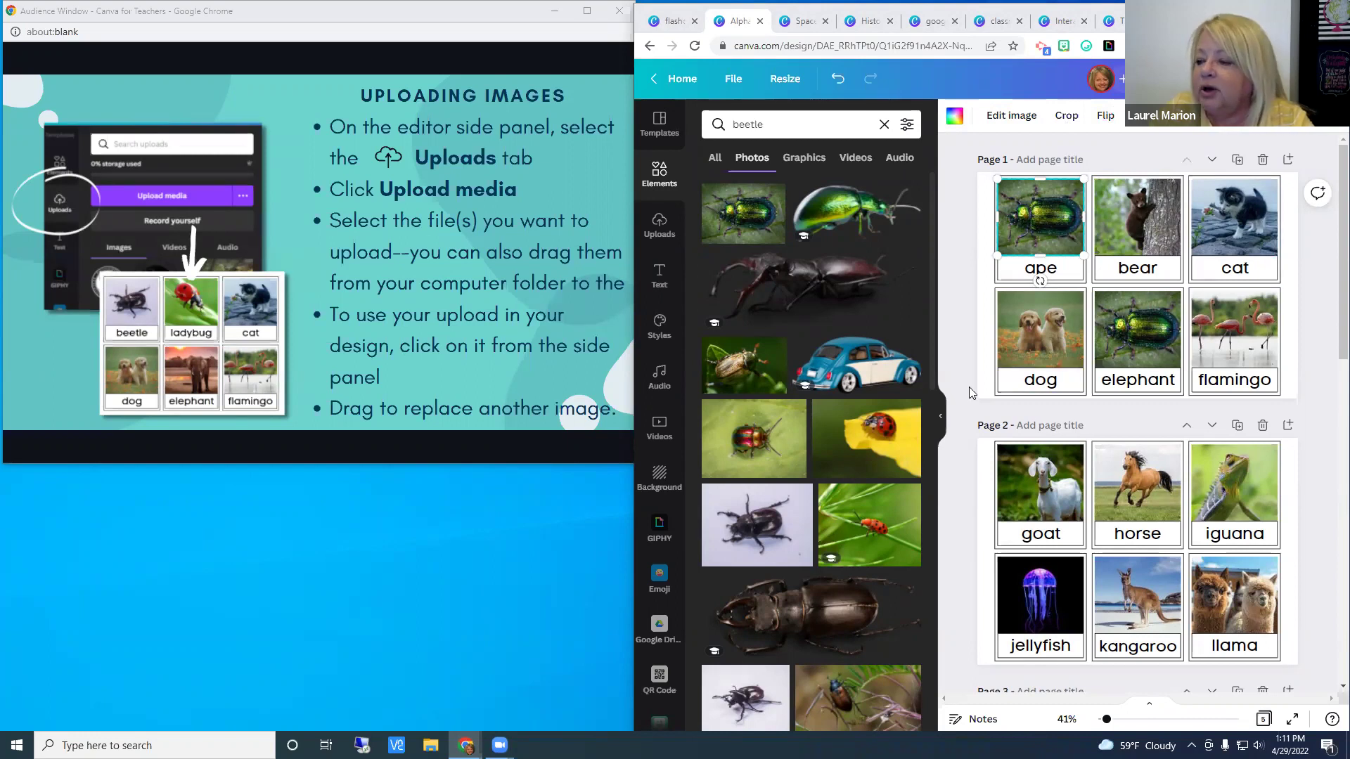
{"action": "left_click", "coordinate": [660, 235]}
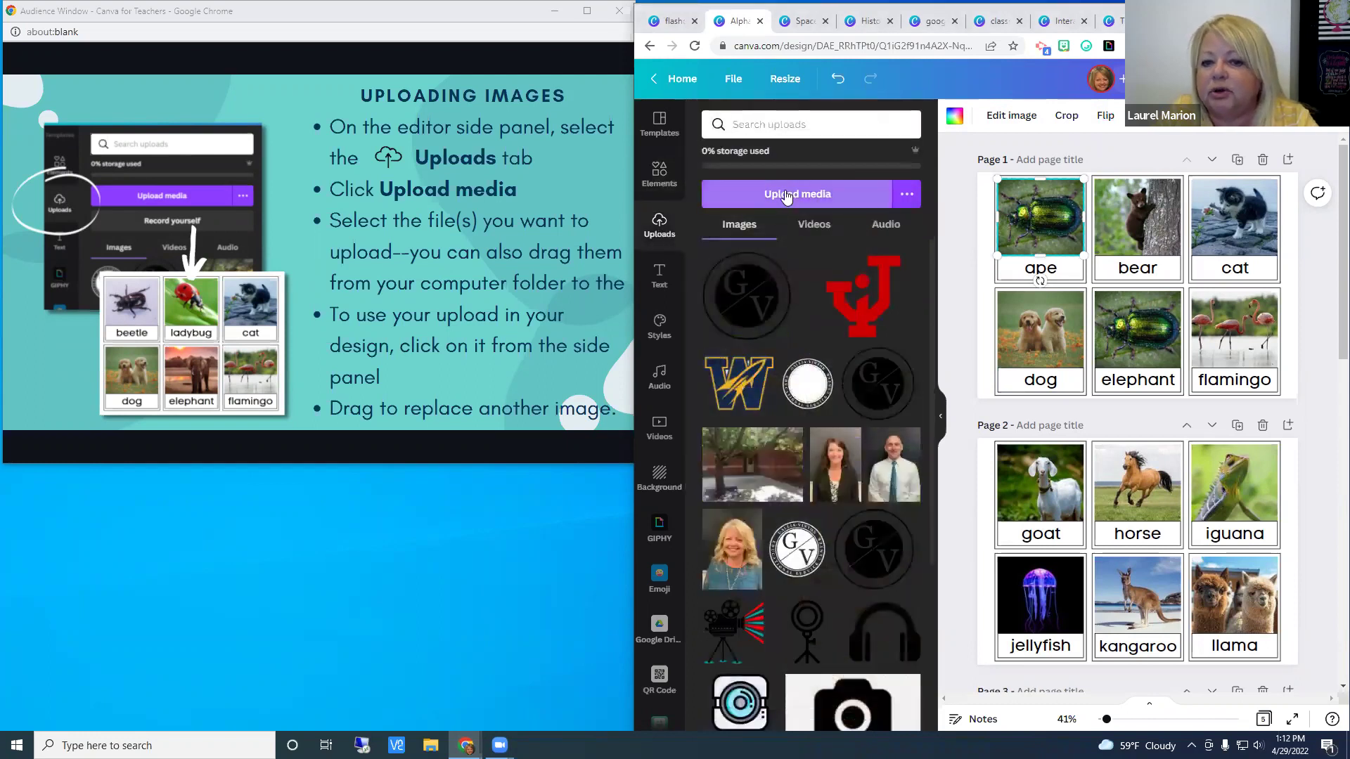
{"action": "left_click", "coordinate": [786, 196]}
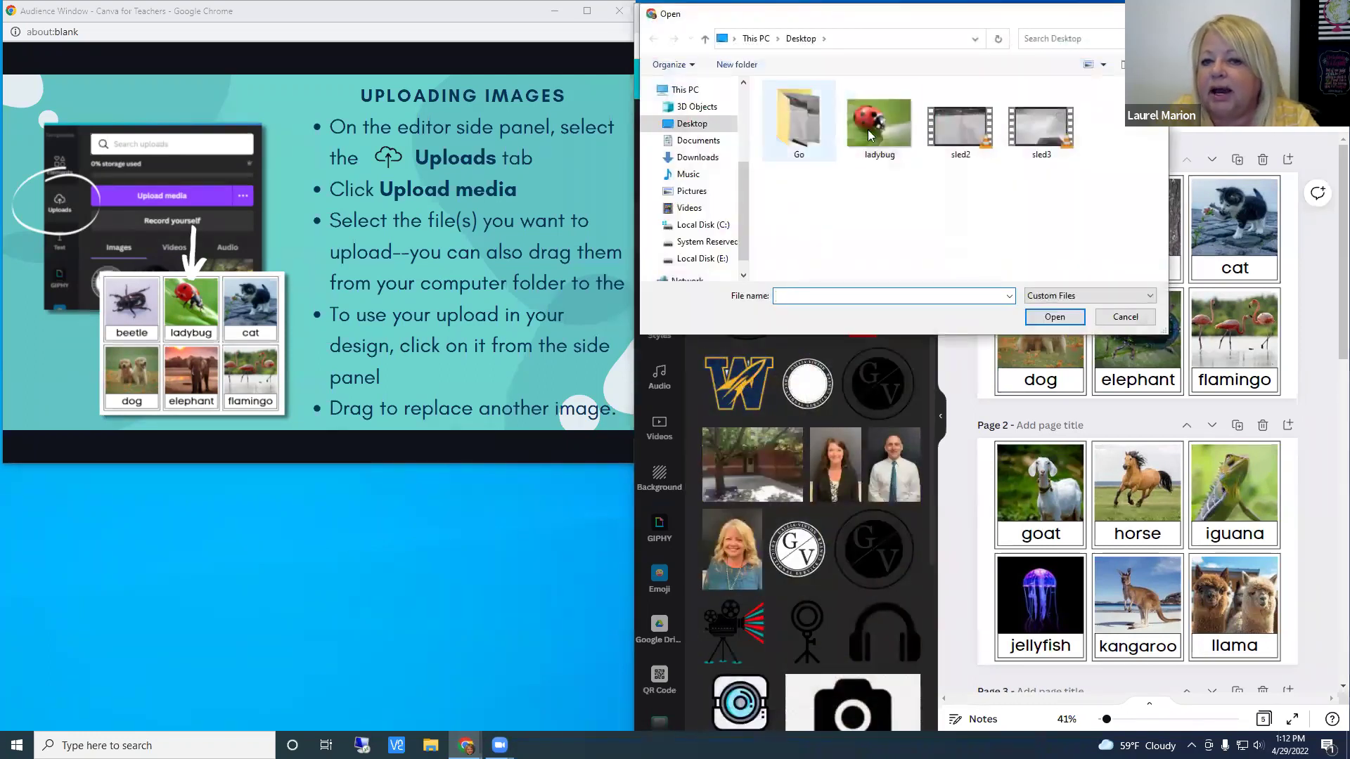
{"action": "left_click", "coordinate": [885, 138]}
{"action": "left_click", "coordinate": [1055, 317]}
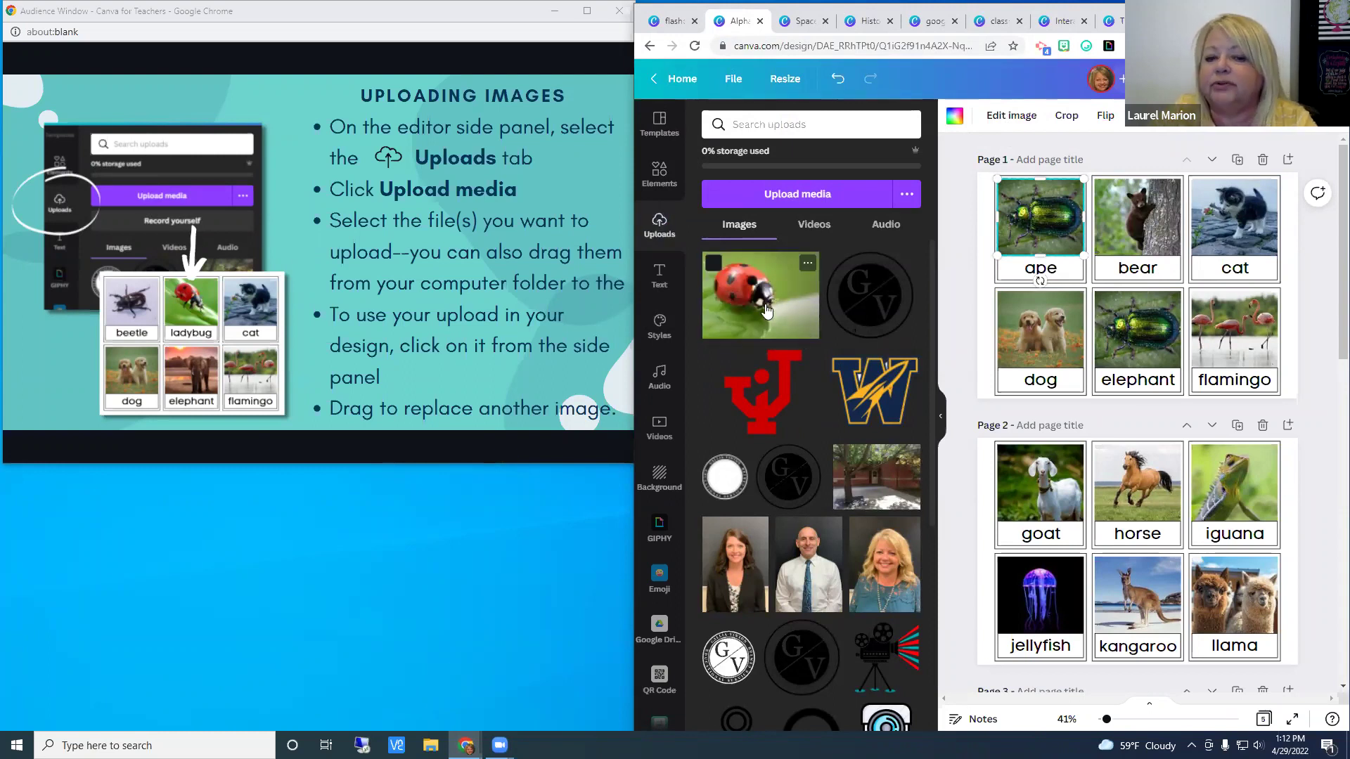
Step: Replace the bear photo on page 1 with the uploaded ladybug picture and reposition it within its frame
{"action": "left_click_drag", "start_coordinate": [770, 308], "coordinate": [1119, 229]}
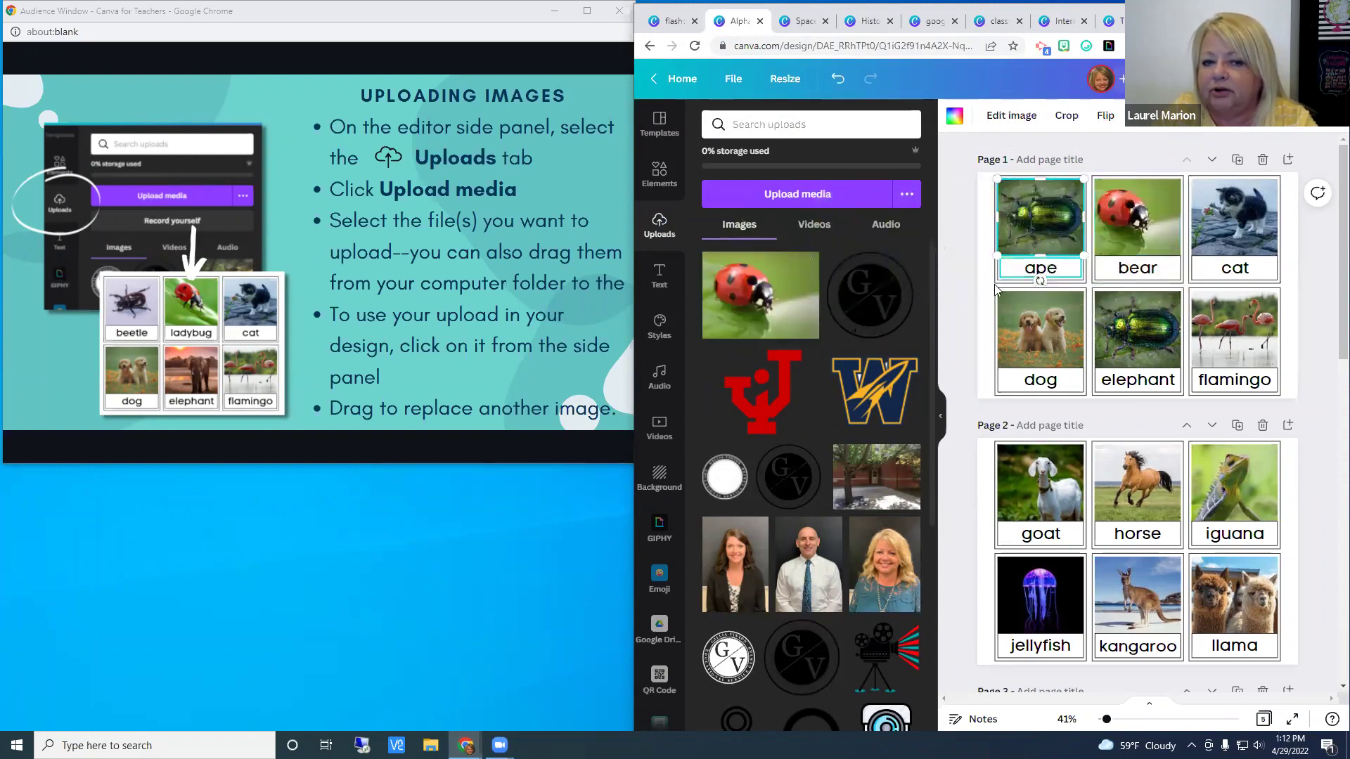
{"action": "left_click", "coordinate": [668, 183]}
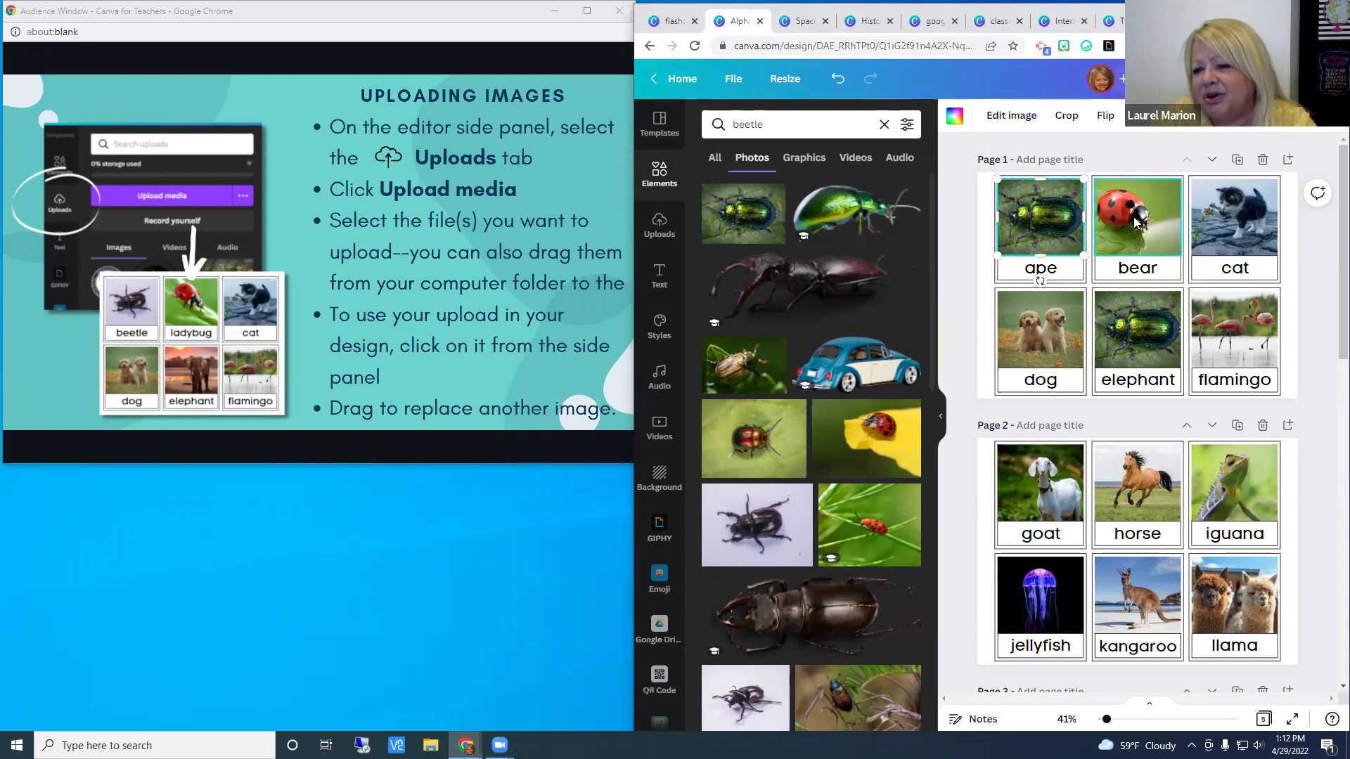
{"action": "double_click", "coordinate": [1132, 218]}
{"action": "left_click_drag", "start_coordinate": [1135, 225], "coordinate": [1153, 224]}
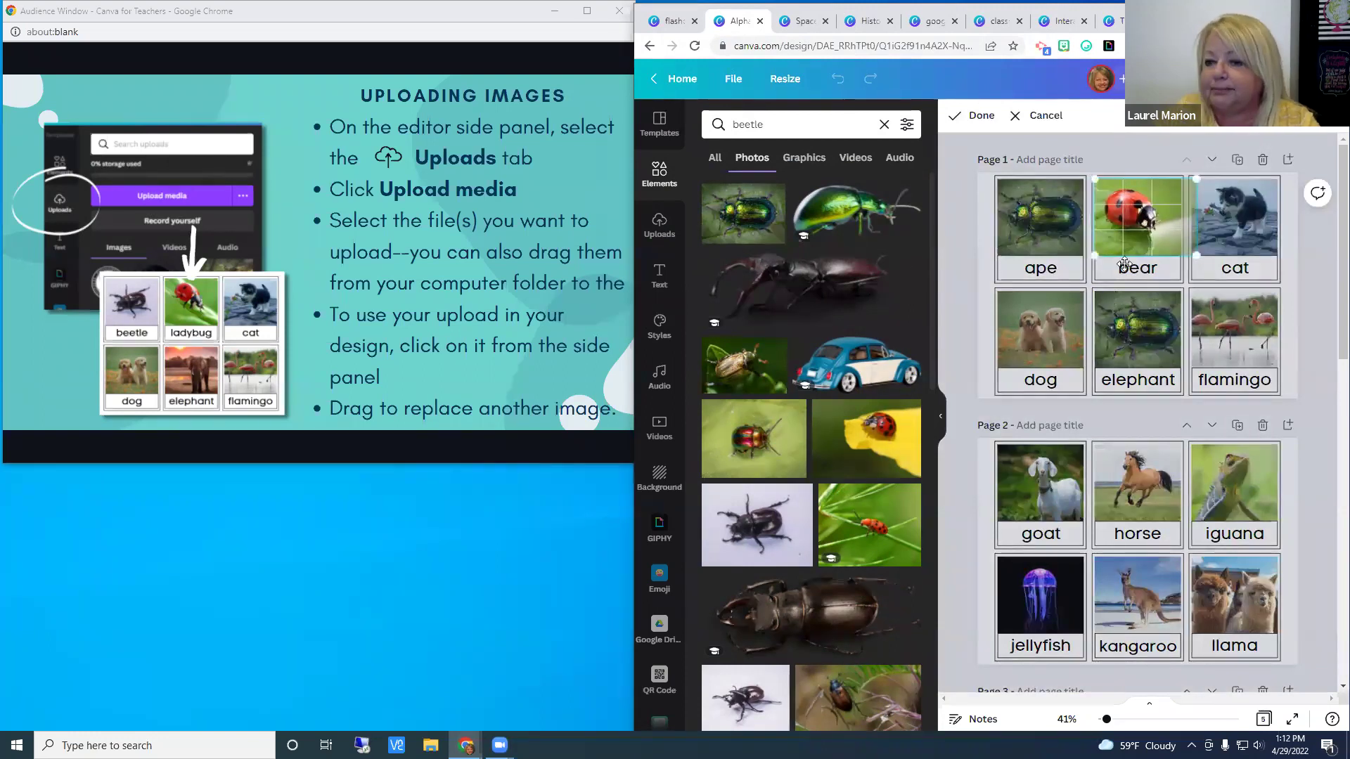
{"action": "key", "text": "Return"}
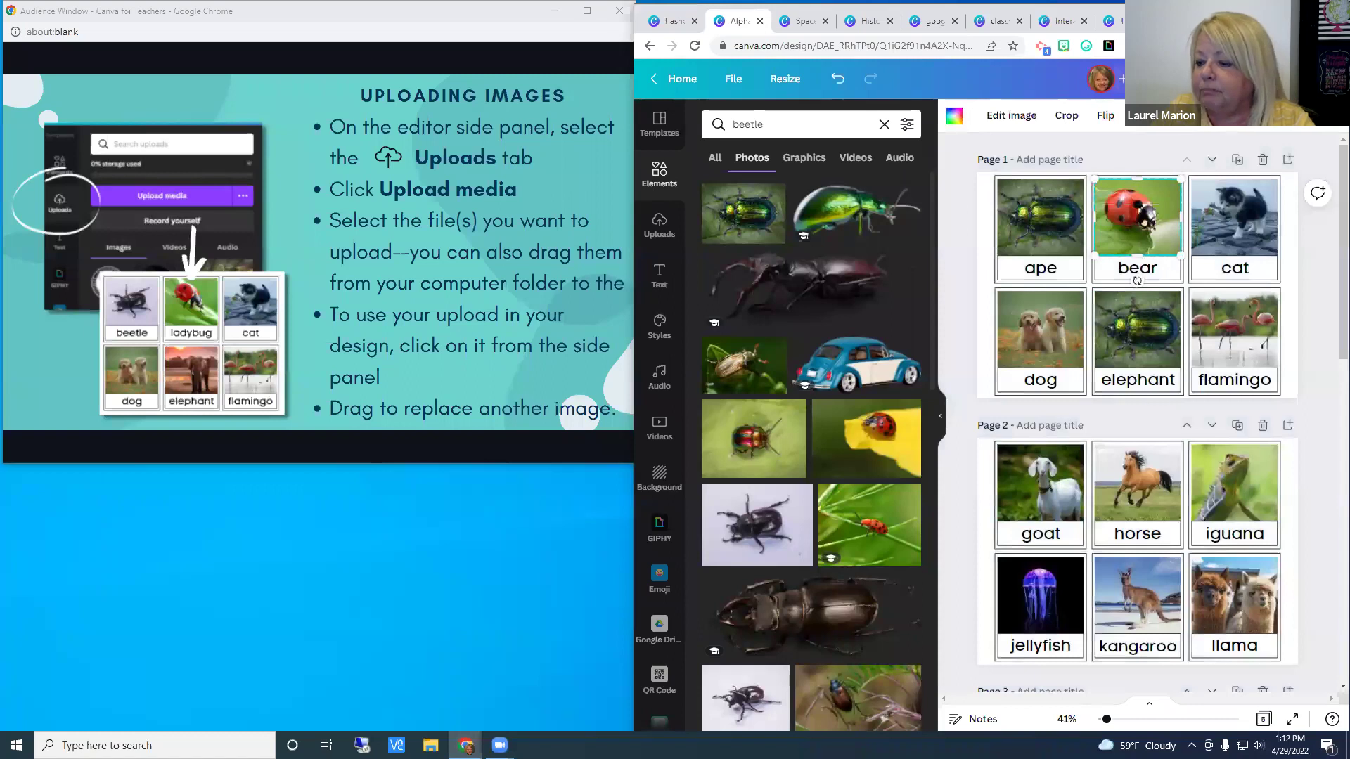
Step: Advance the slides to Adding Text and look through the text styles and font combinations
{"action": "key", "text": "Right"}
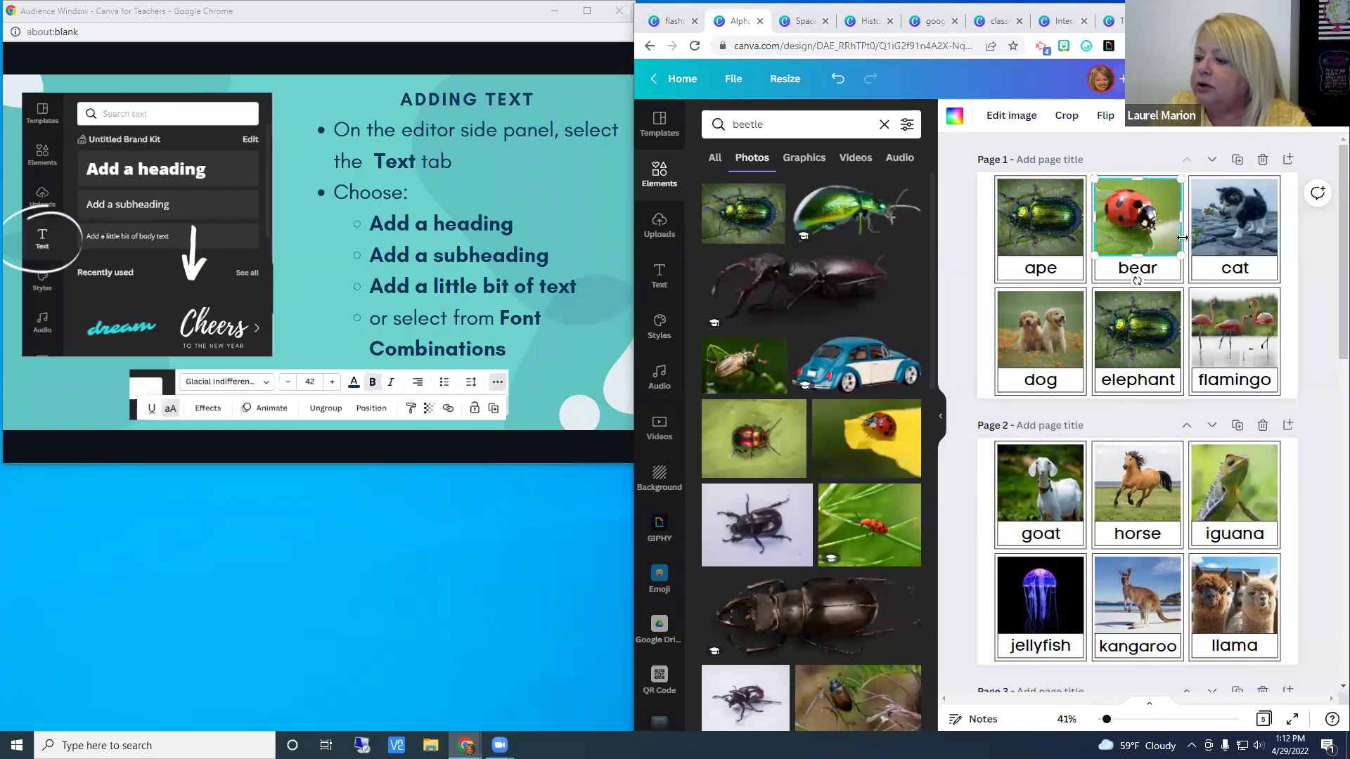
{"action": "left_click", "coordinate": [666, 282]}
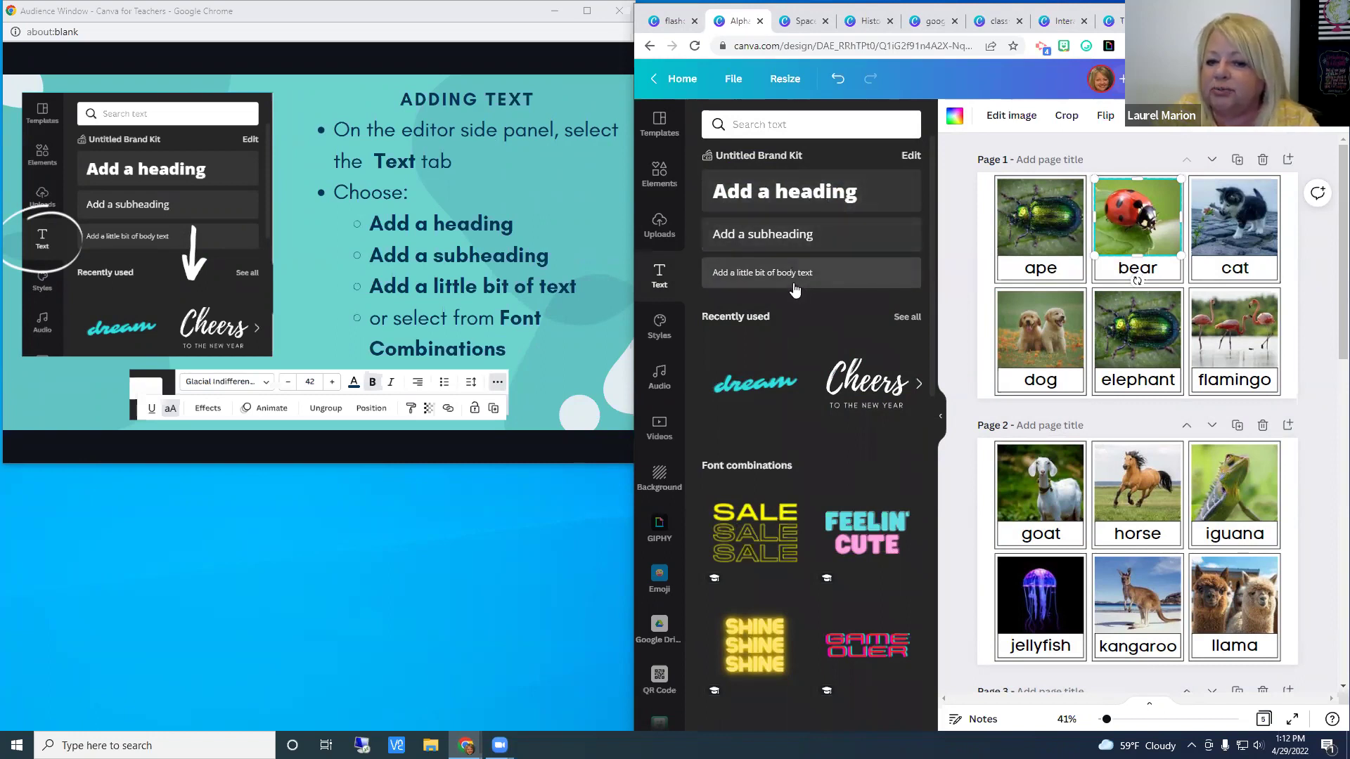
{"action": "scroll", "coordinate": [934, 329], "scroll_direction": "down", "scroll_amount": 5}
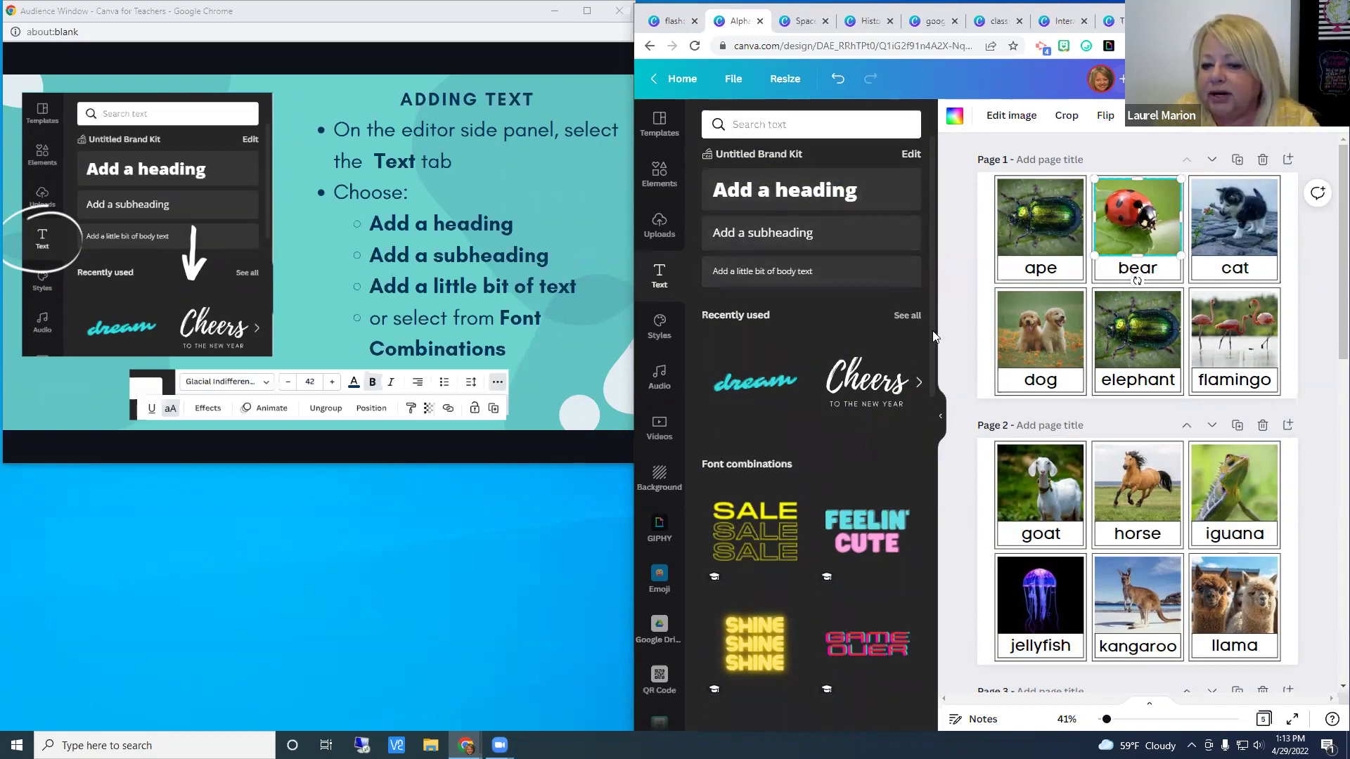
{"action": "scroll", "coordinate": [918, 462], "scroll_direction": "down", "scroll_amount": 5}
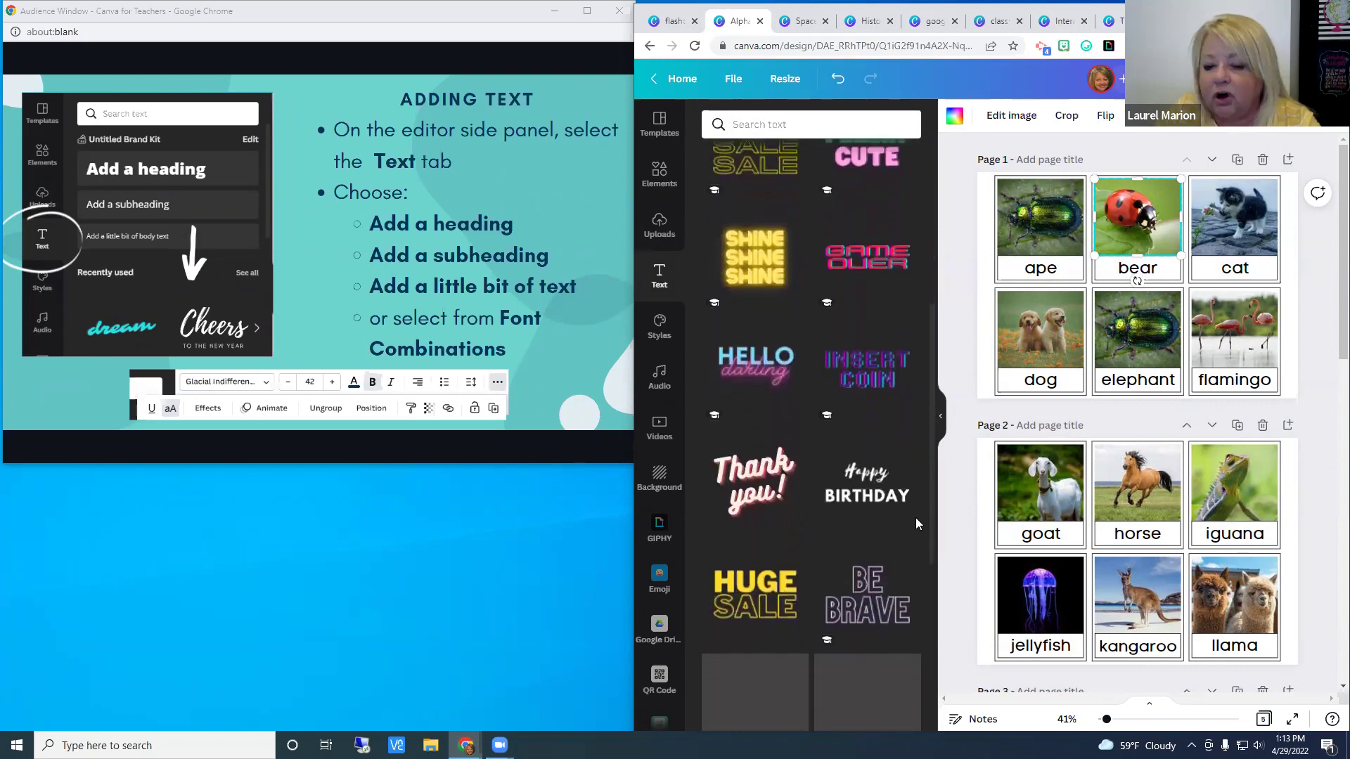
{"action": "scroll", "coordinate": [924, 637], "scroll_direction": "down", "scroll_amount": 1}
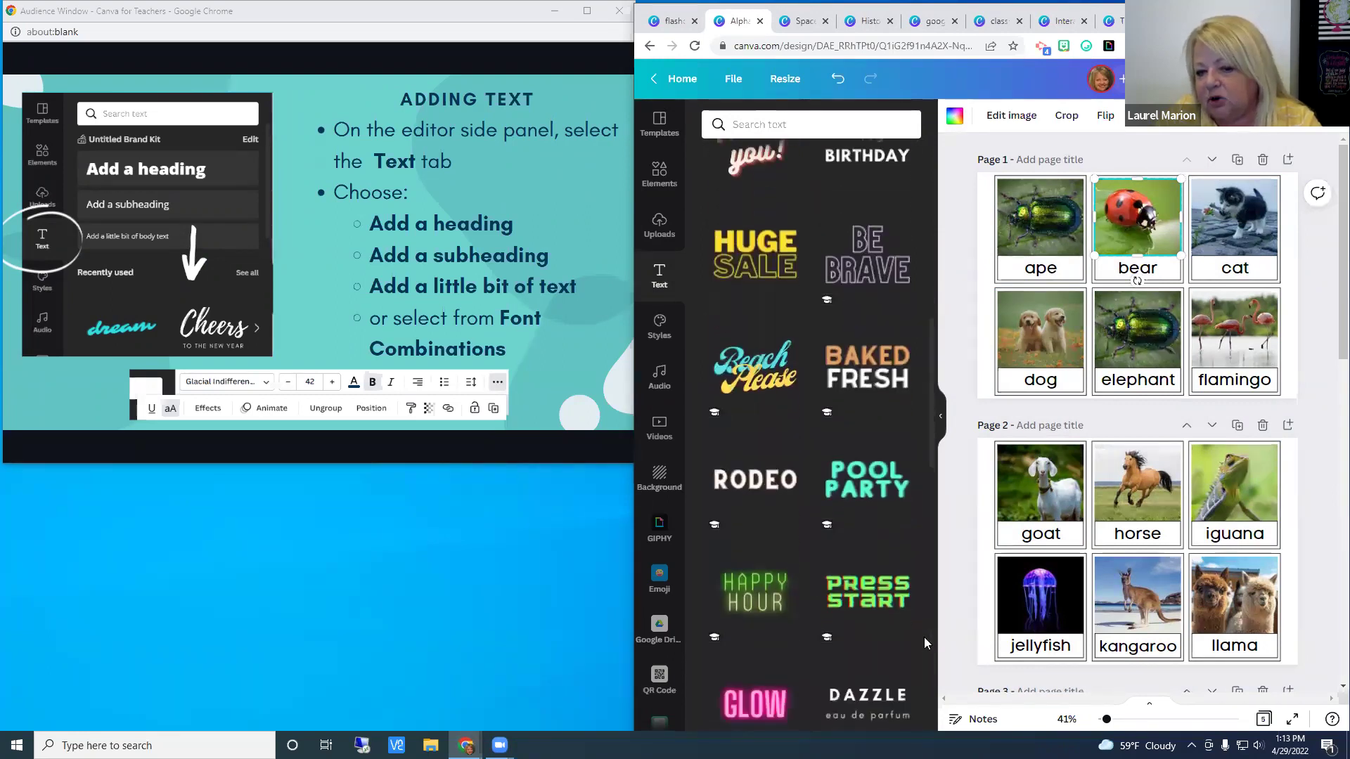
{"action": "scroll", "coordinate": [899, 459], "scroll_direction": "up", "scroll_amount": 10}
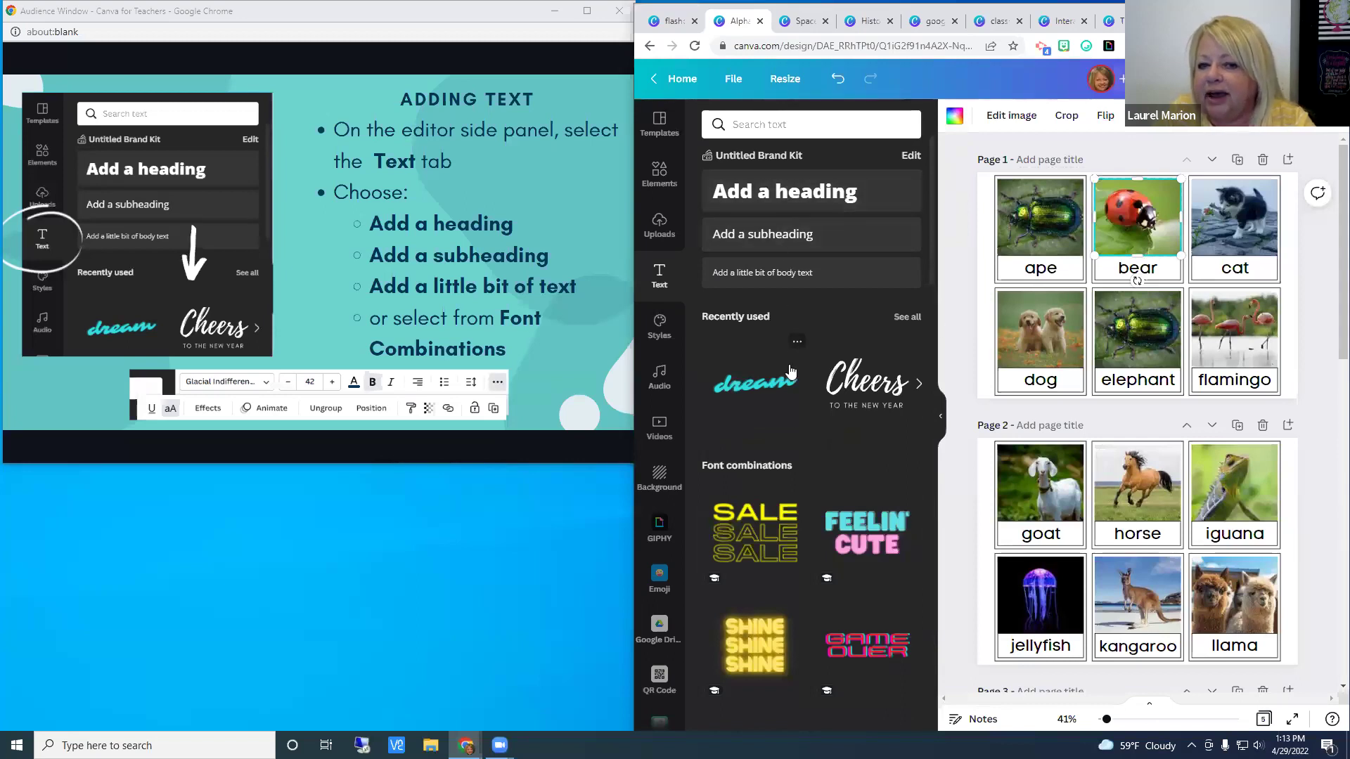
Step: Try adding a heading text box to page 1
{"action": "left_click", "coordinate": [795, 191]}
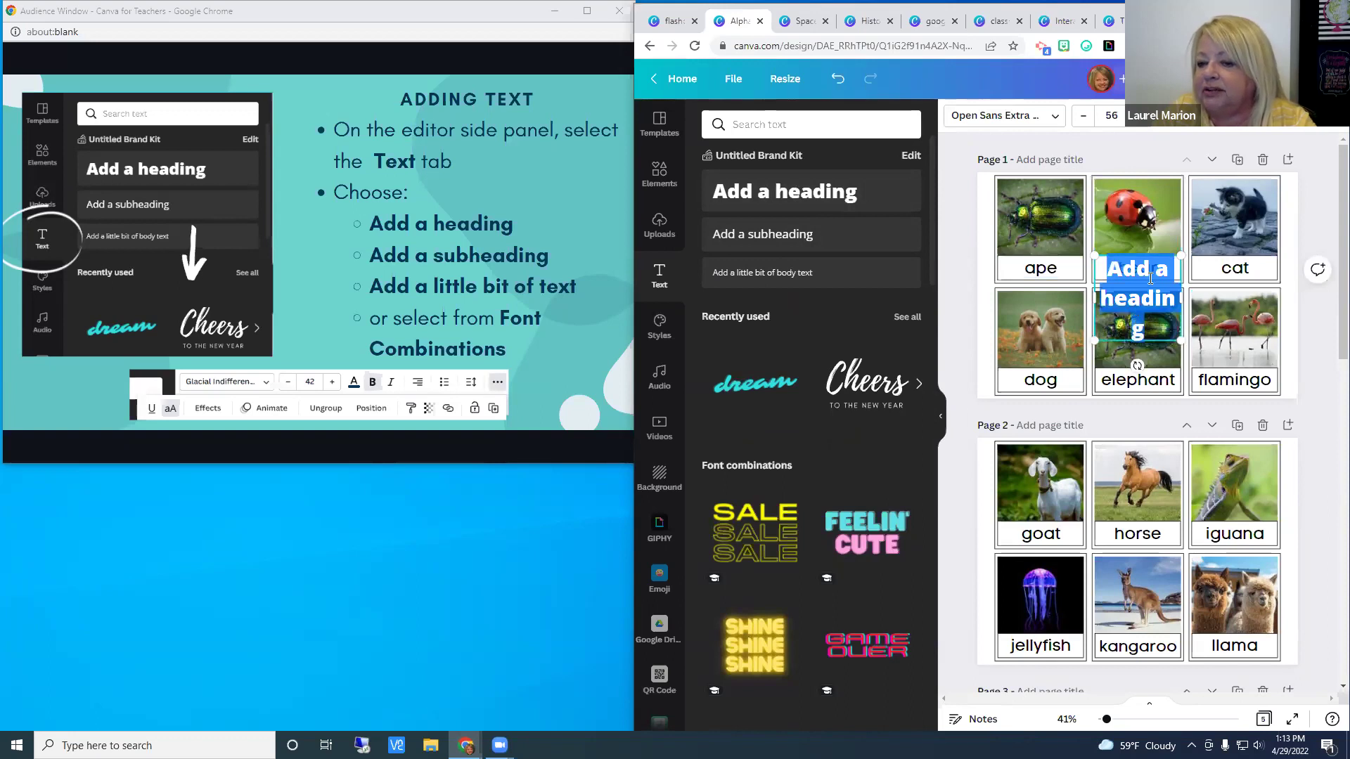
{"action": "type", "text": "bear"}
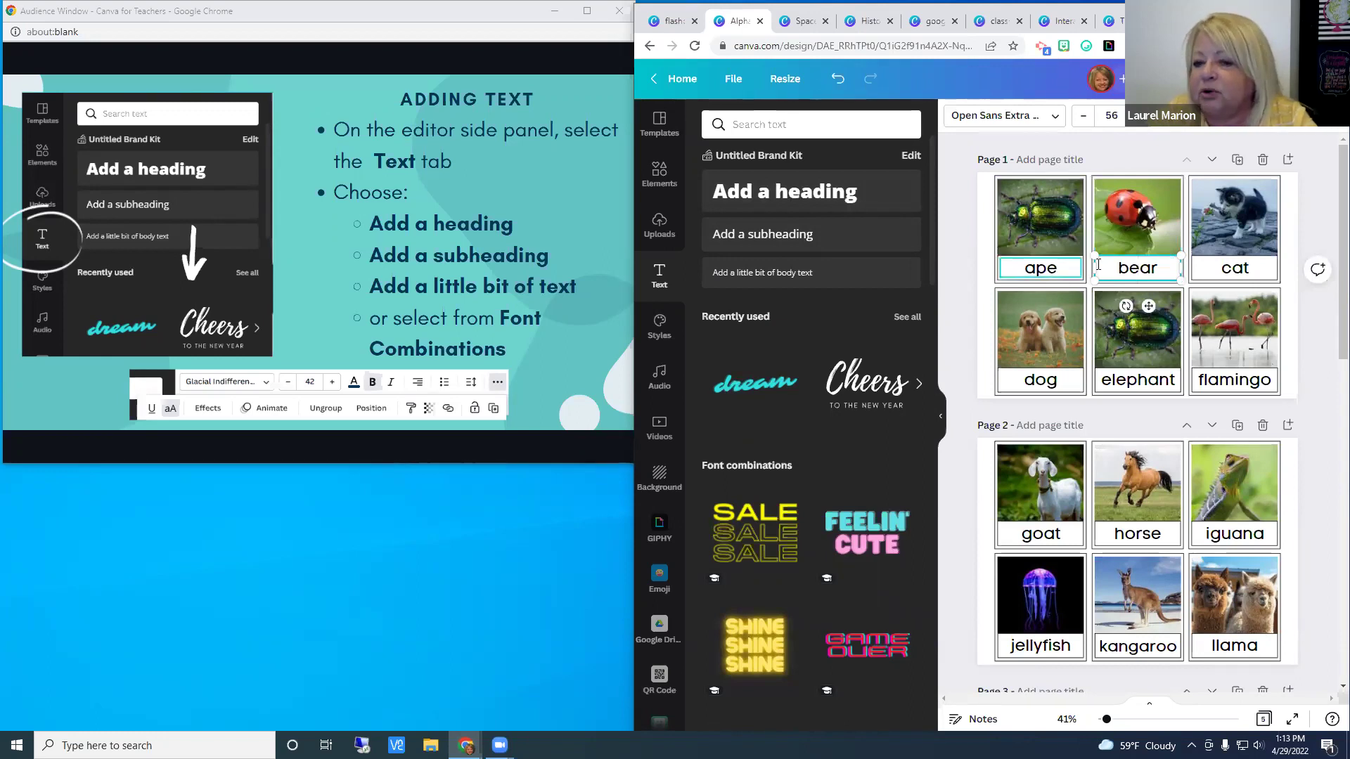
Step: Change the ape card's label to "beetle" and the bear card's label to "ladybug"
{"action": "double_click", "coordinate": [1049, 273]}
{"action": "type", "text": "bett"}
{"action": "key", "text": "BackSpace"}
{"action": "key", "text": "BackSpace"}
{"action": "type", "text": "etle"}
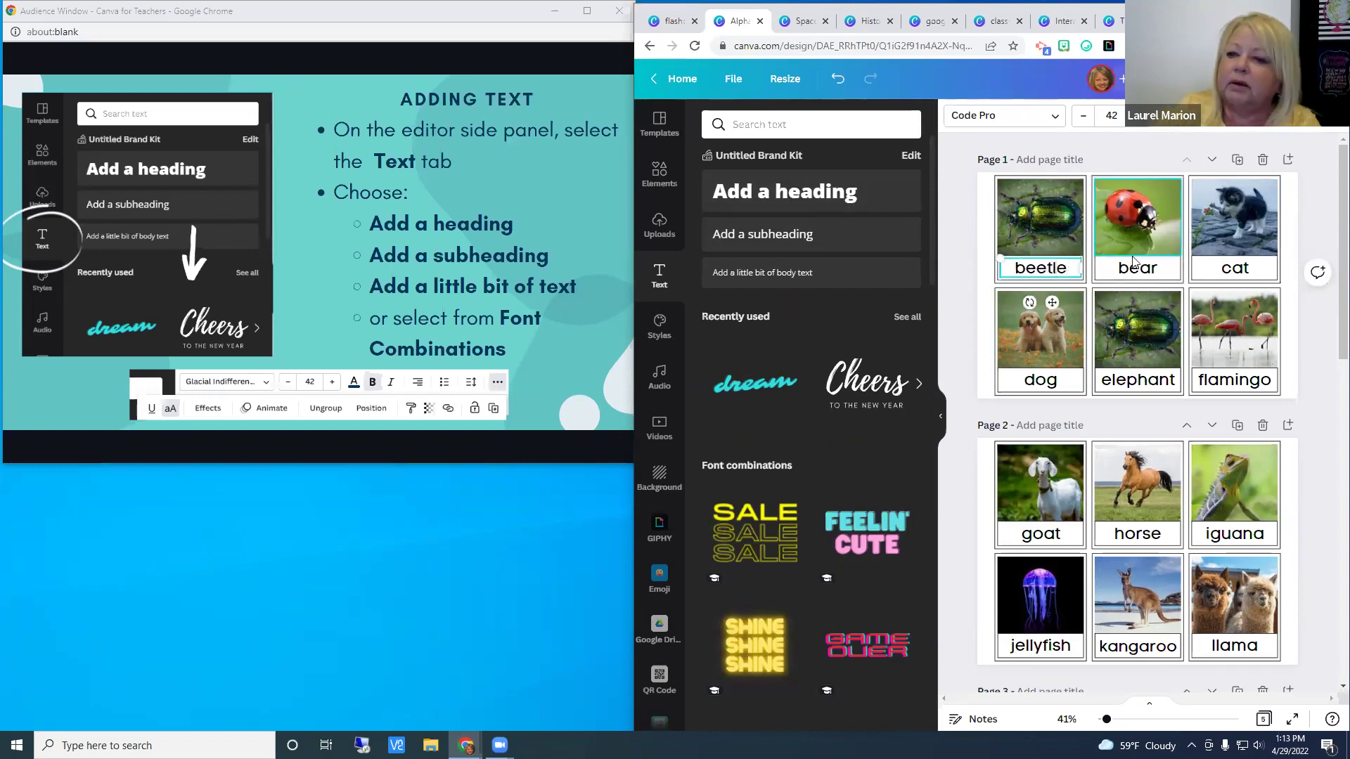
{"action": "double_click", "coordinate": [1046, 268]}
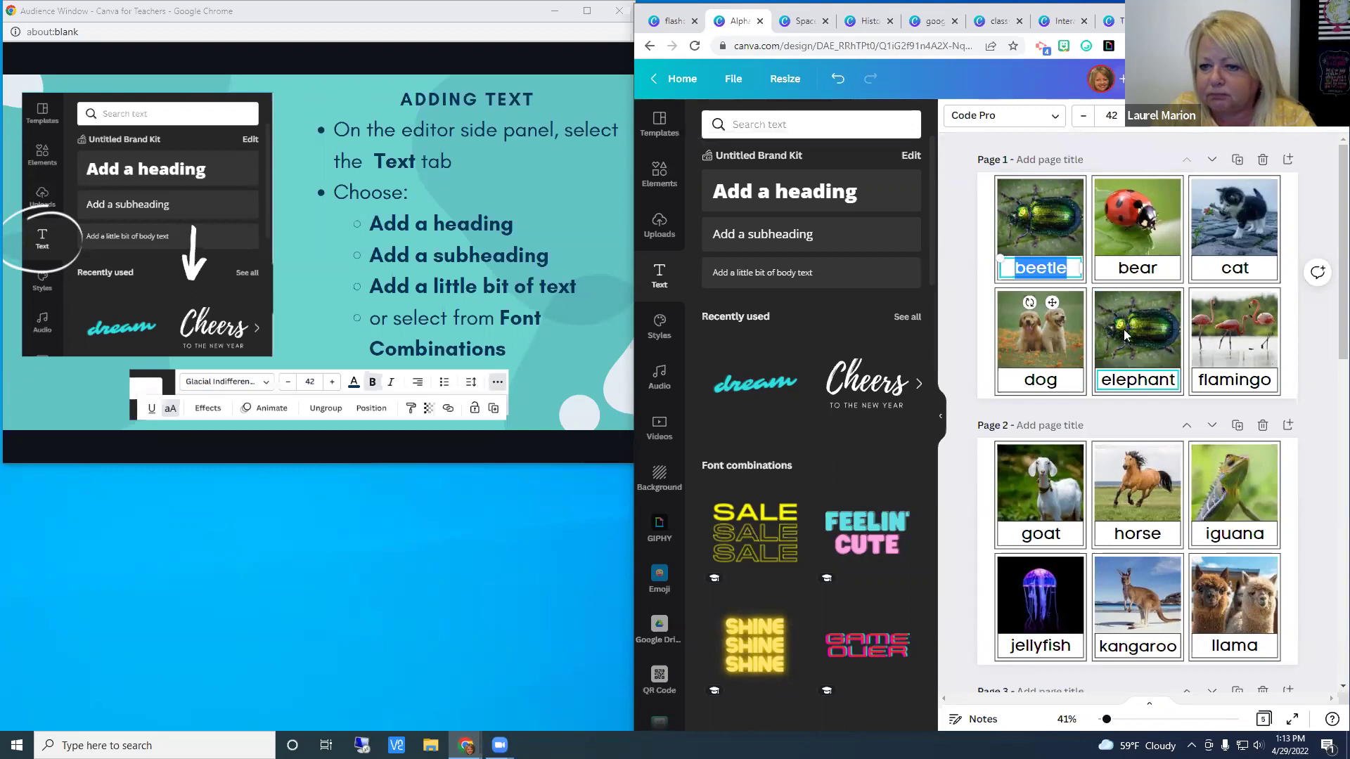
{"action": "double_click", "coordinate": [1135, 273]}
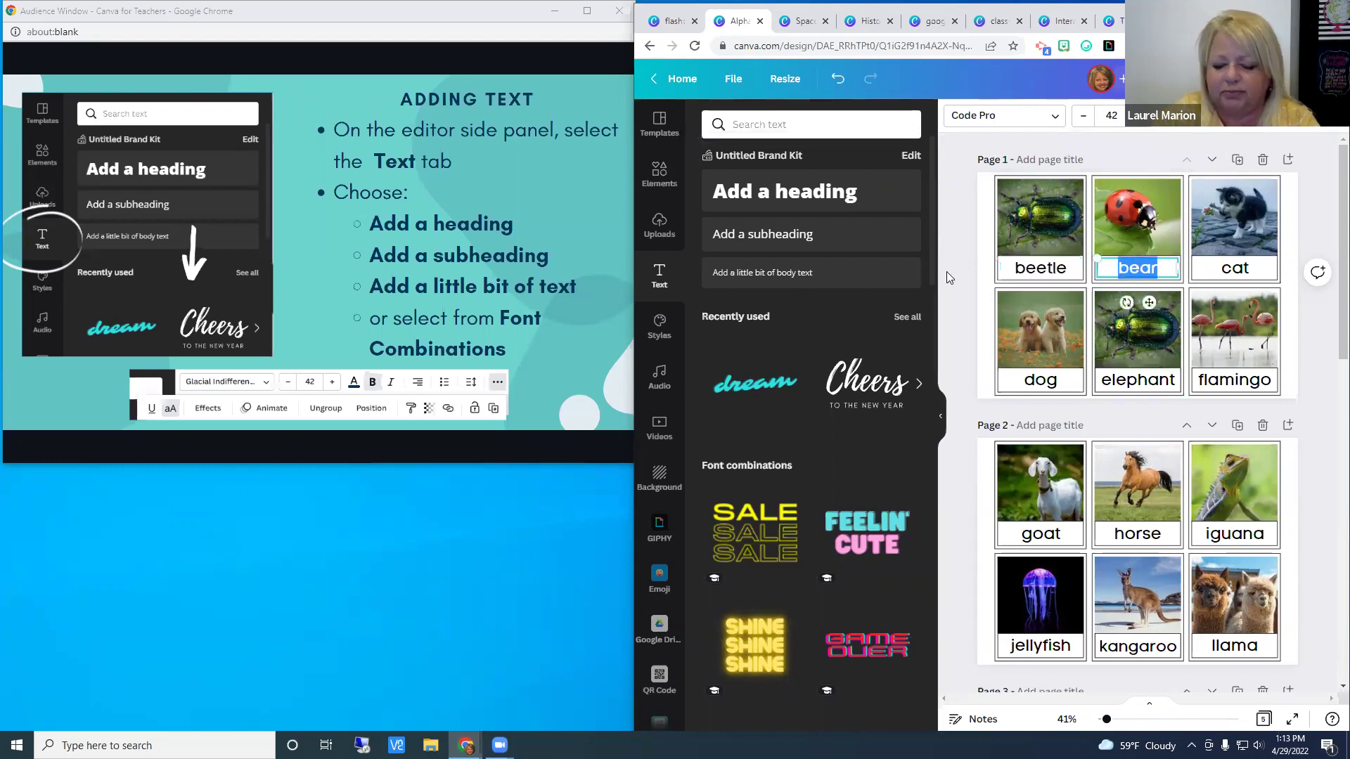
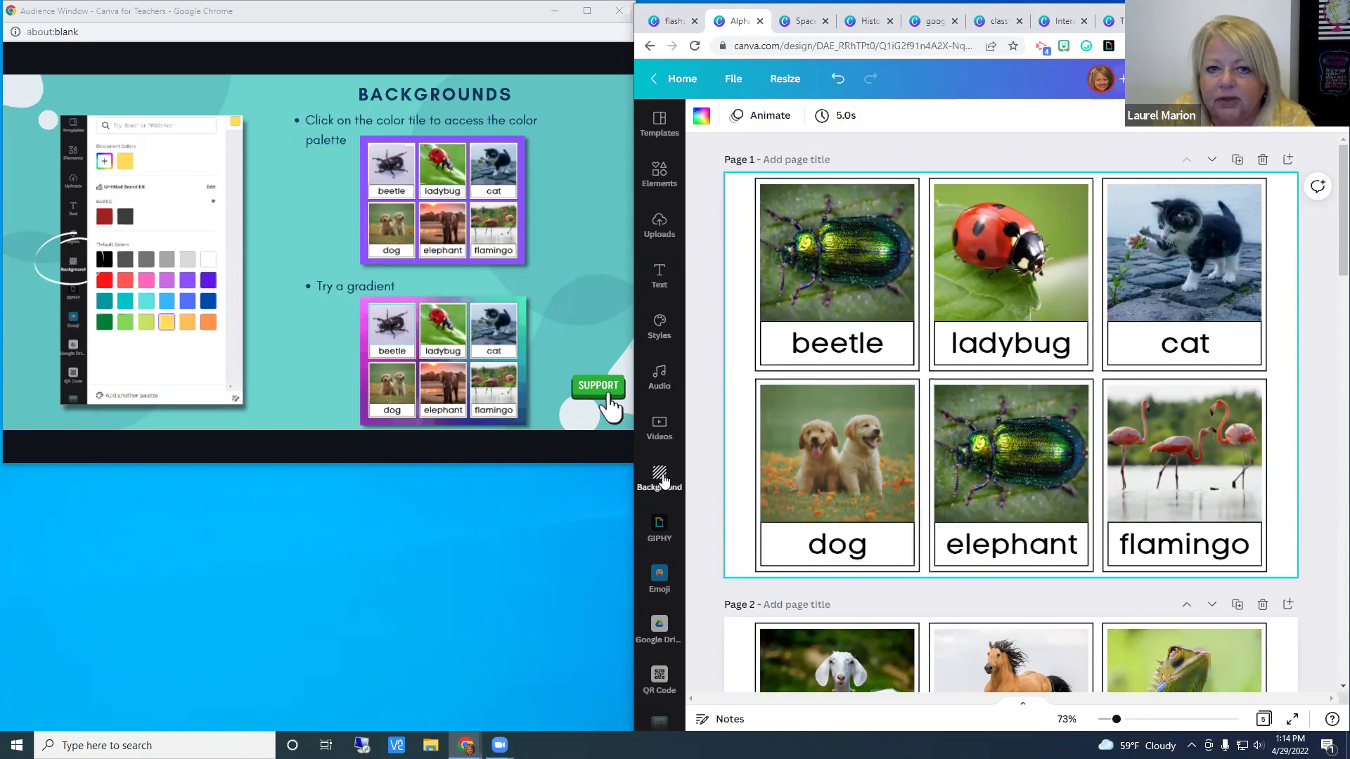
Step: Set page 1's background to the custom solid green #1AB812
{"action": "left_click", "coordinate": [663, 481]}
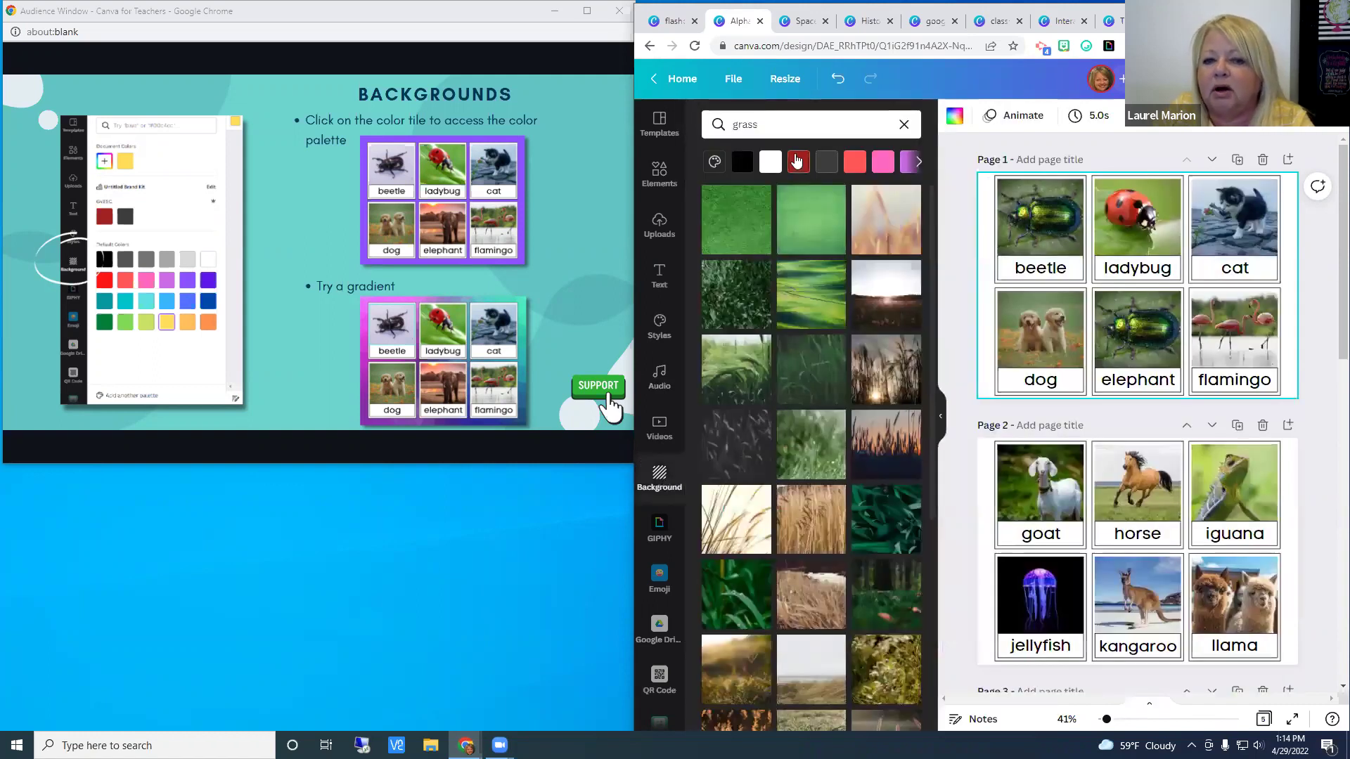
{"action": "left_click", "coordinate": [918, 162]}
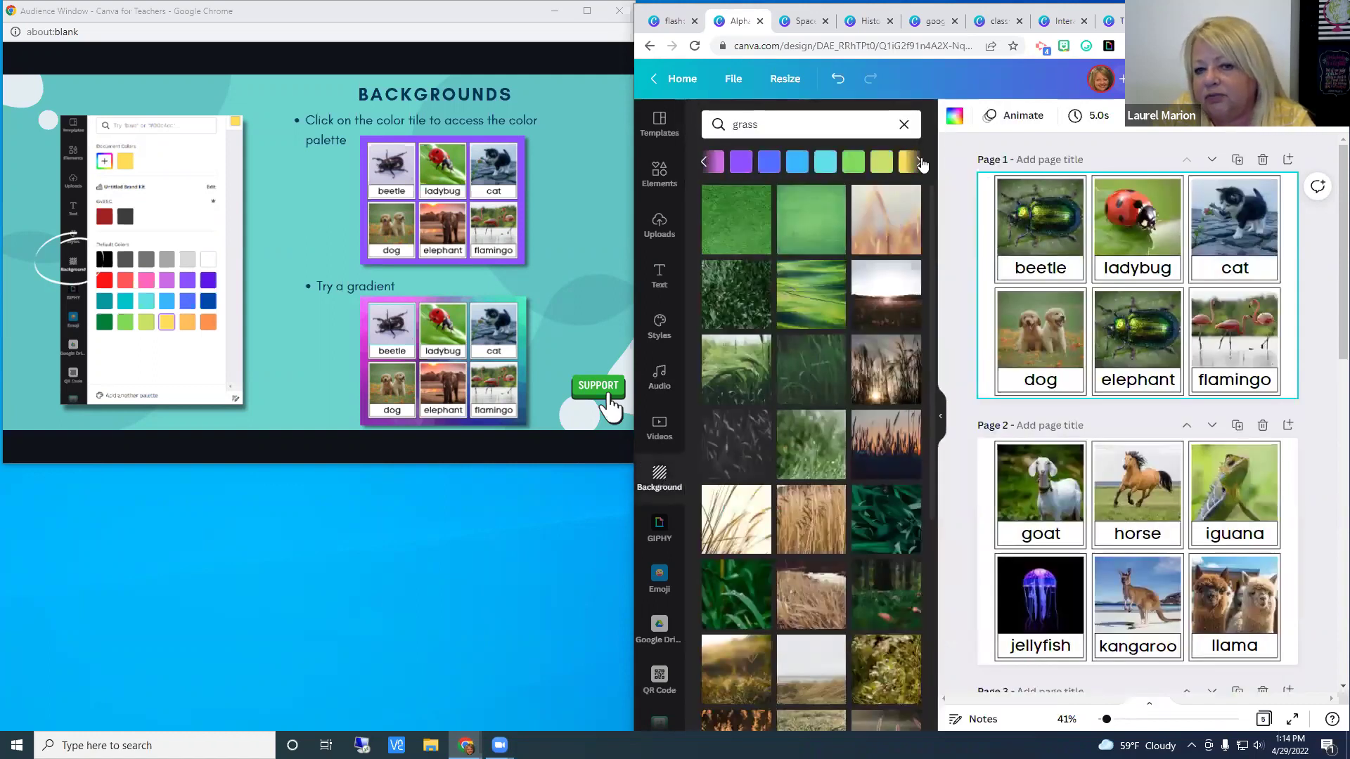
{"action": "left_click", "coordinate": [704, 162]}
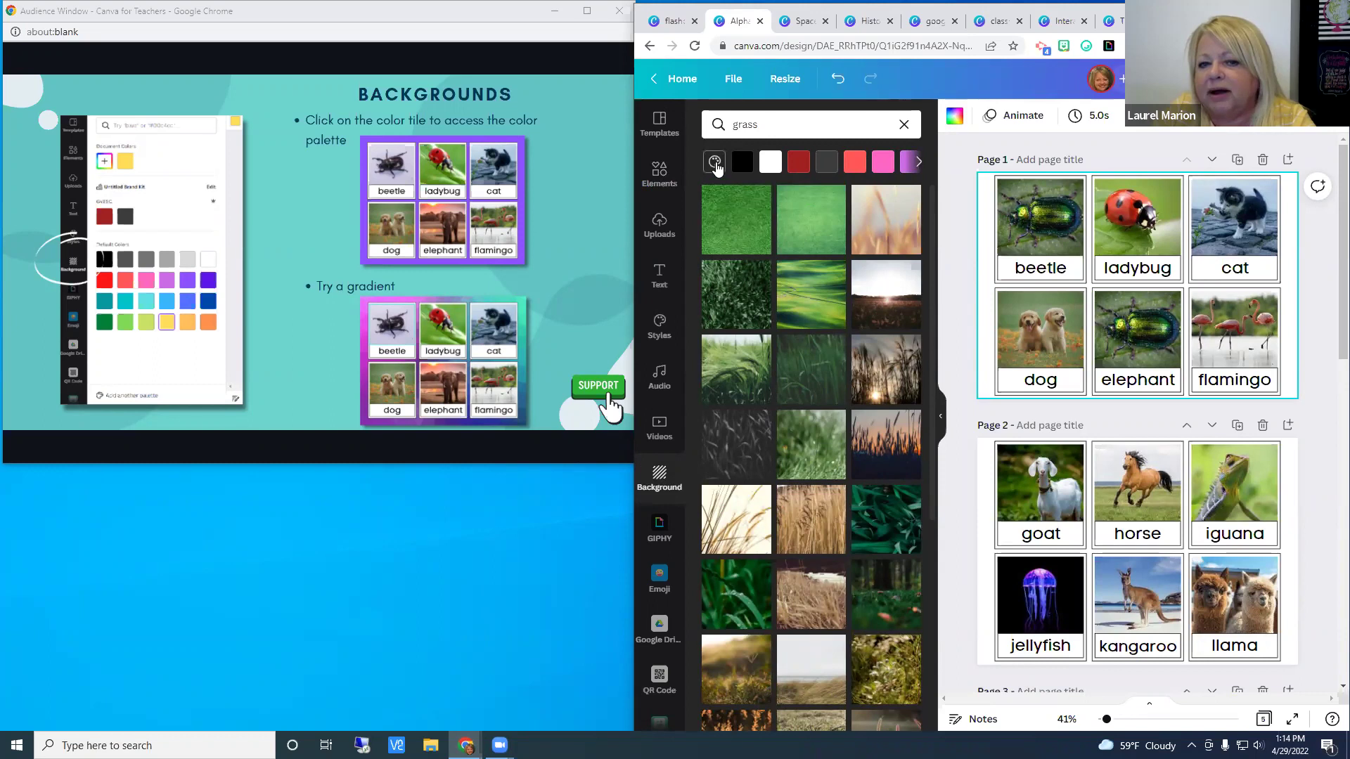
{"action": "left_click", "coordinate": [715, 164]}
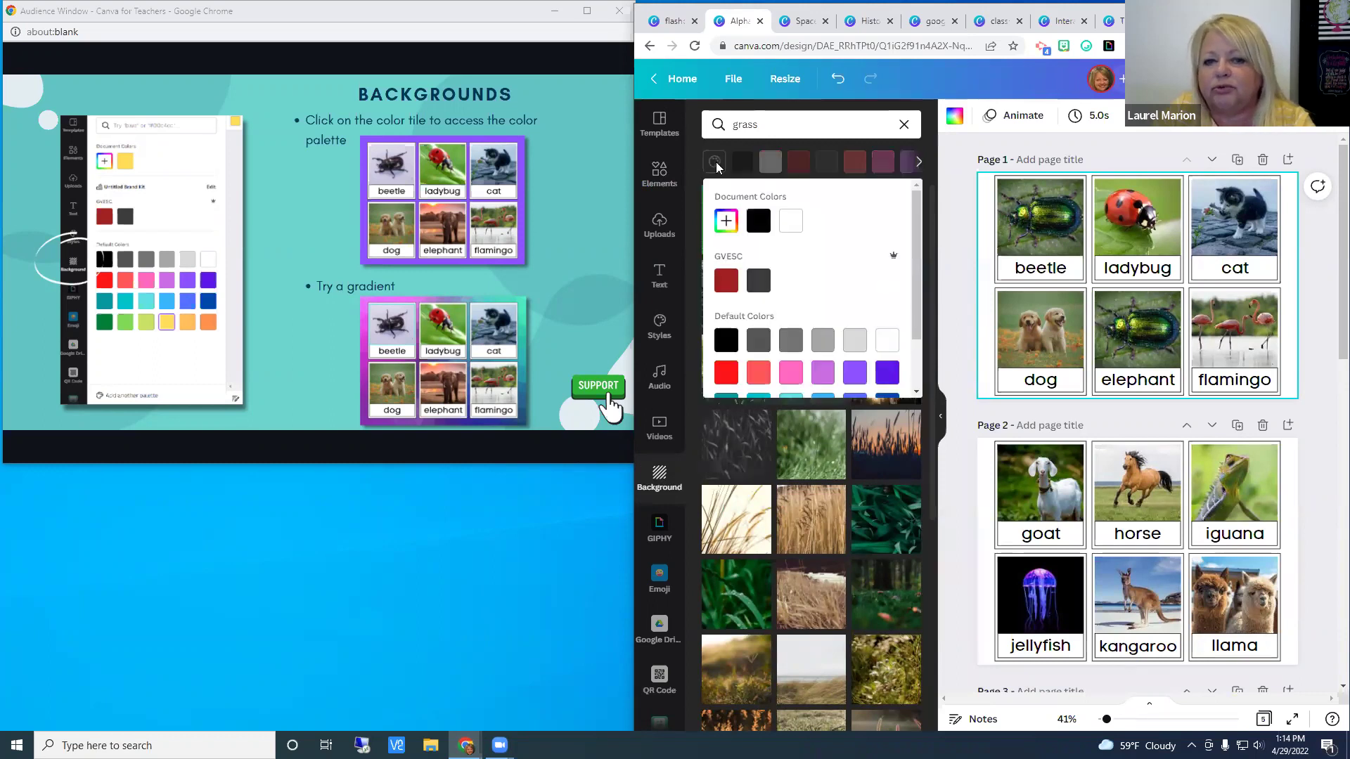
{"action": "left_click", "coordinate": [726, 222]}
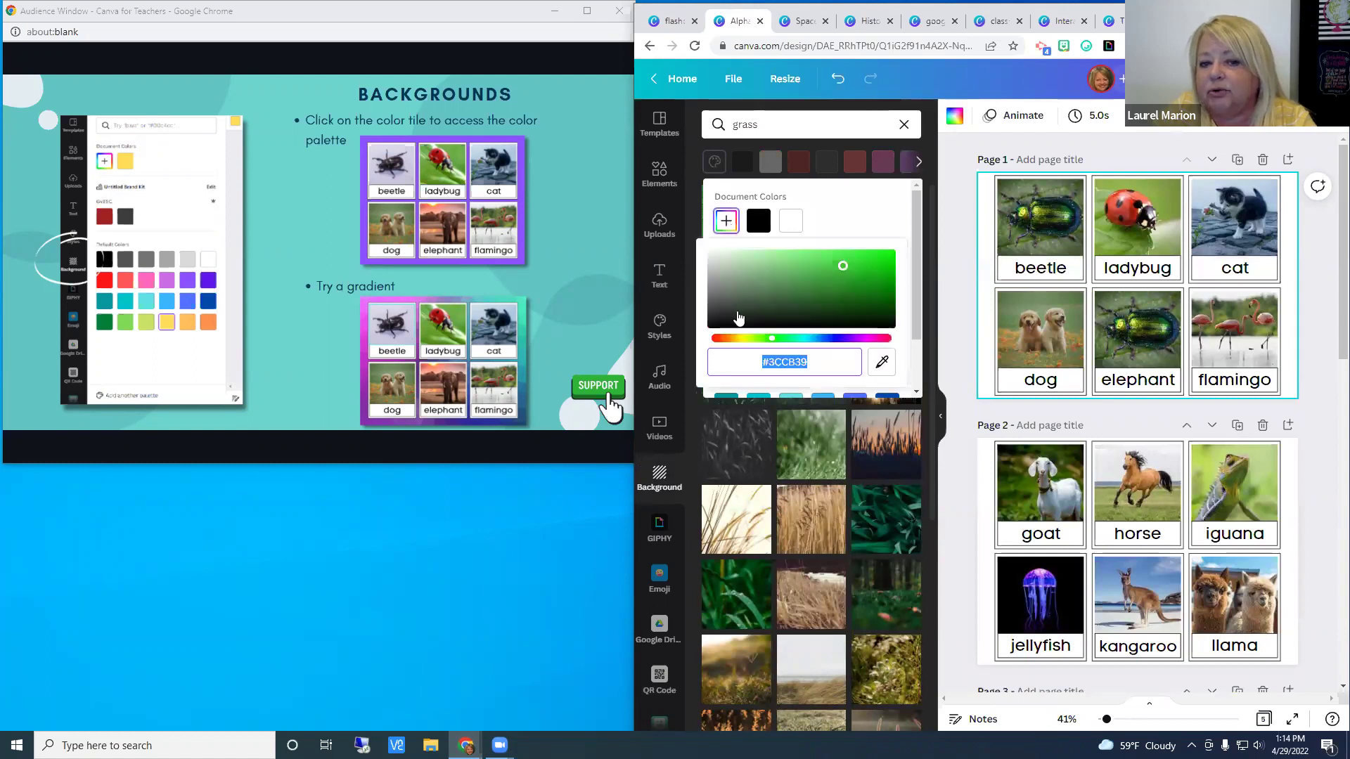
{"action": "mouse_move", "coordinate": [845, 269]}
{"action": "left_mouse_down"}
{"action": "mouse_move", "coordinate": [816, 281]}
{"action": "mouse_move", "coordinate": [824, 269]}
{"action": "left_mouse_up"}
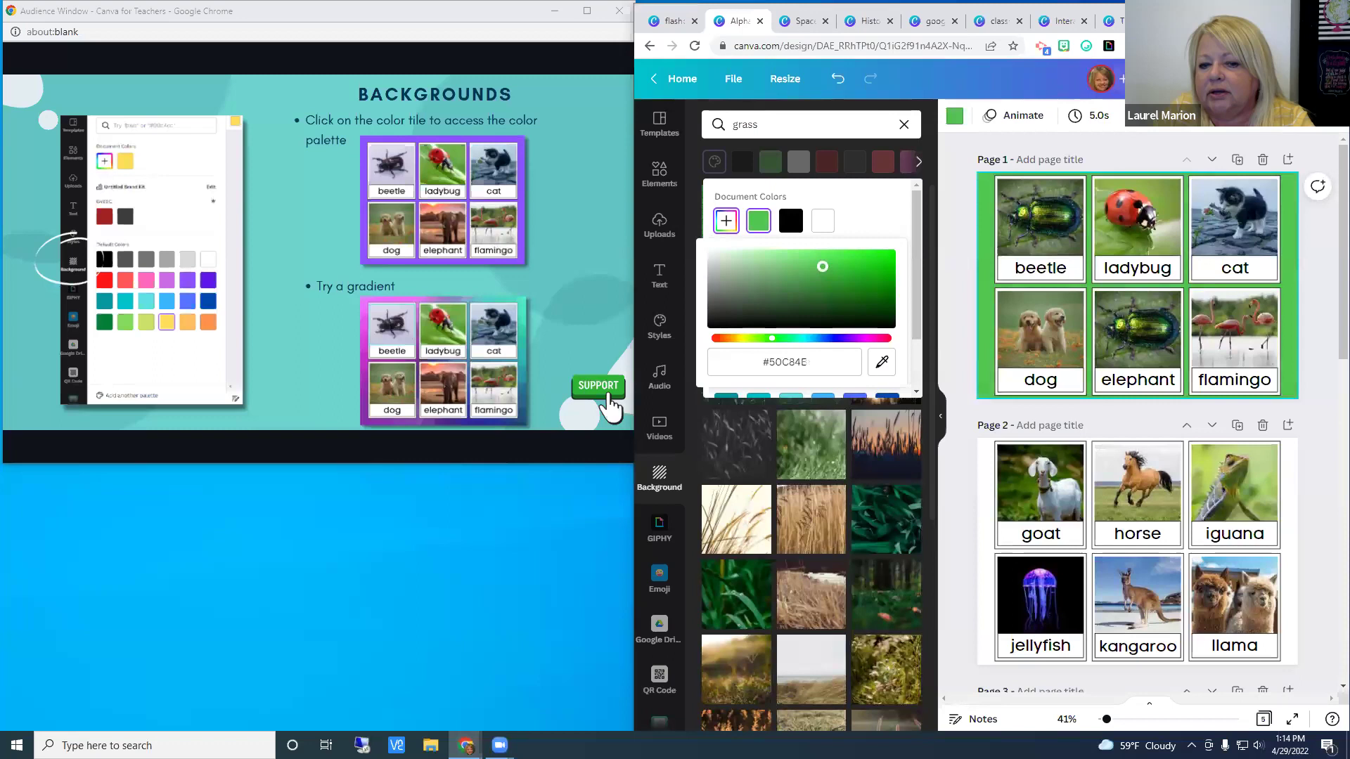
{"action": "mouse_move", "coordinate": [771, 338]}
{"action": "left_mouse_down"}
{"action": "mouse_move", "coordinate": [791, 343]}
{"action": "mouse_move", "coordinate": [772, 338]}
{"action": "left_mouse_up"}
{"action": "left_click_drag", "start_coordinate": [825, 275], "coordinate": [878, 271]}
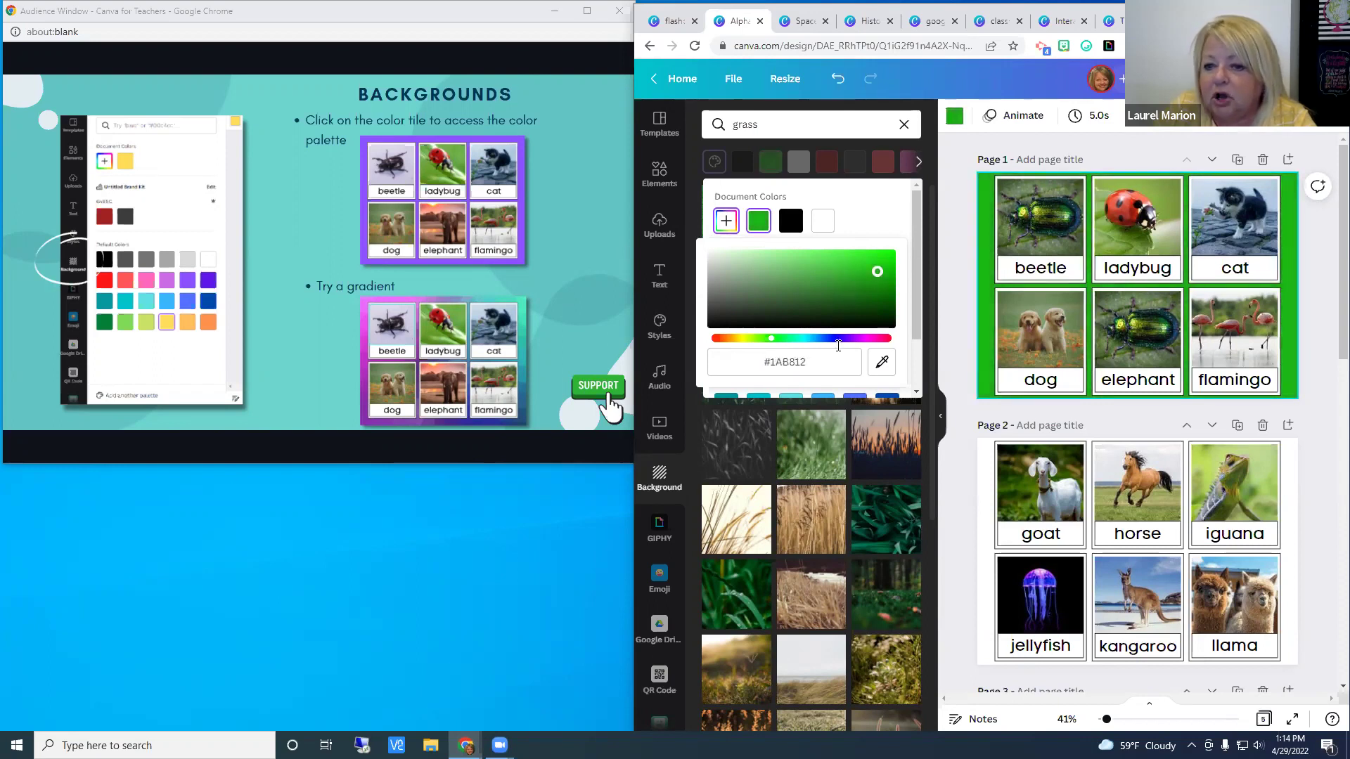
{"action": "left_click", "coordinate": [949, 147]}
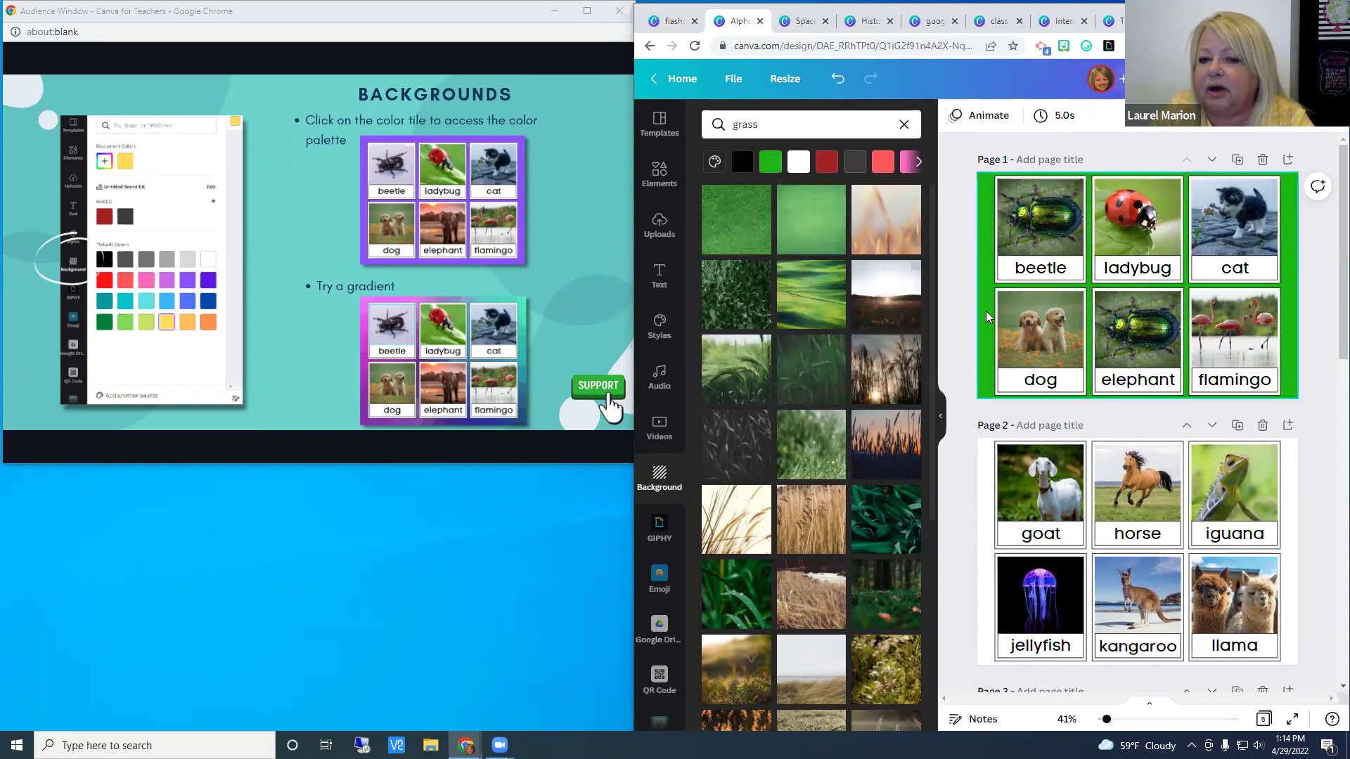
Step: Browse all gradient backgrounds and apply the light green gradient to page 1
{"action": "scroll", "coordinate": [732, 271], "scroll_direction": "down", "scroll_amount": 3}
{"action": "left_click", "coordinate": [904, 124]}
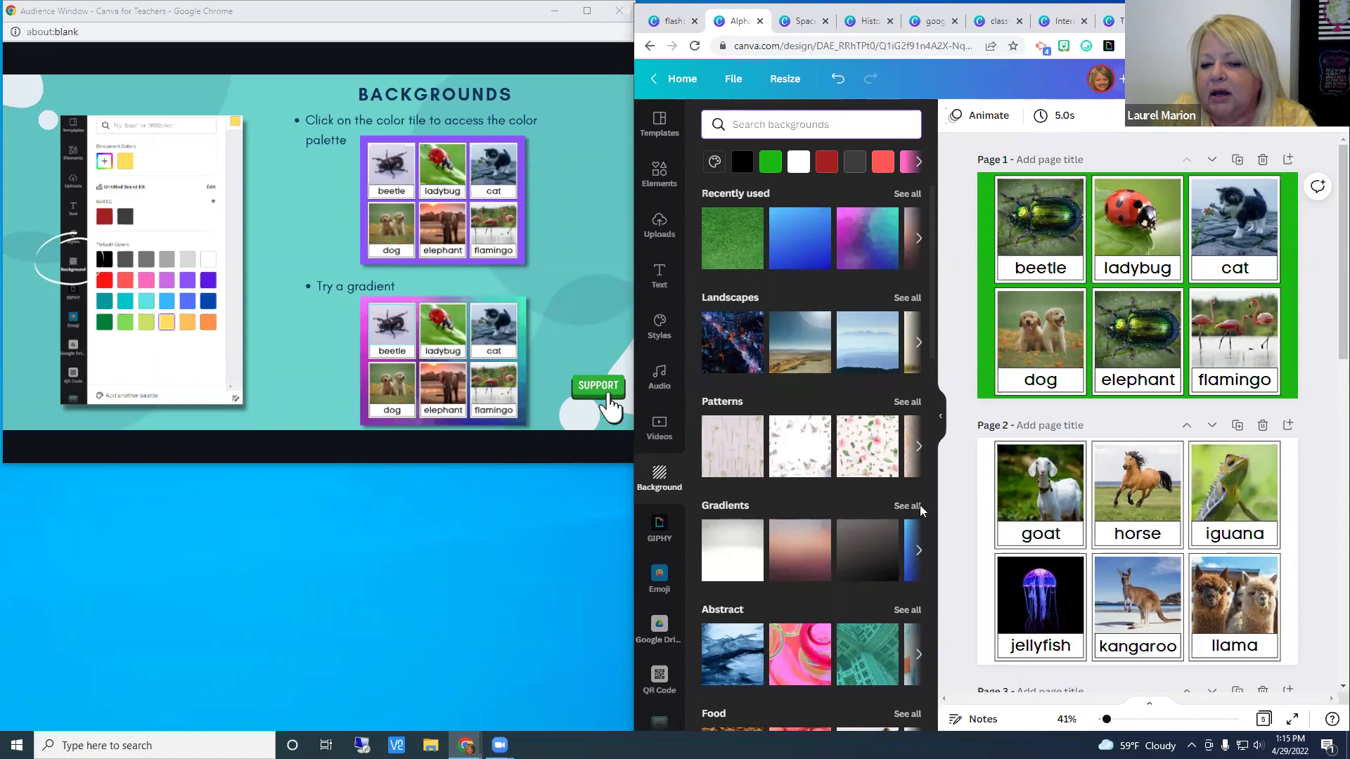
{"action": "left_click", "coordinate": [920, 554]}
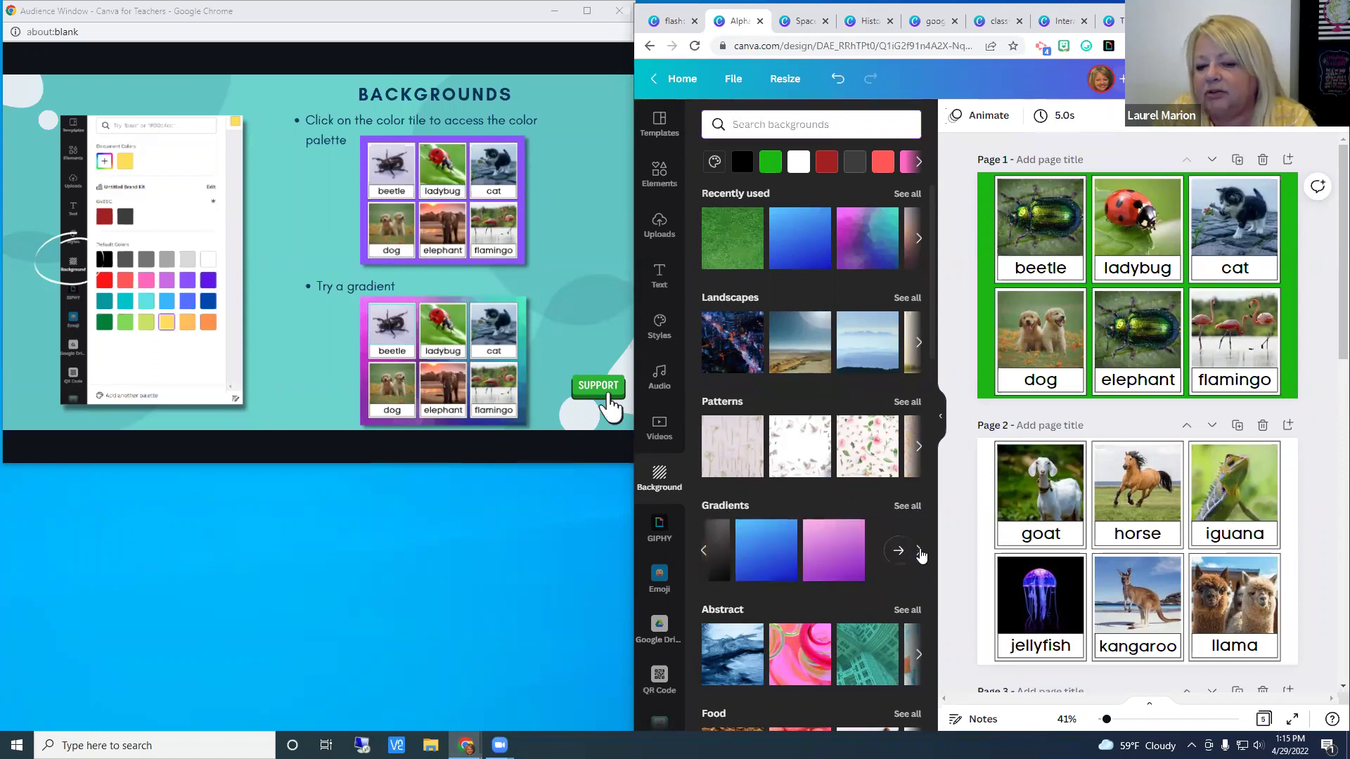
{"action": "left_click", "coordinate": [903, 507]}
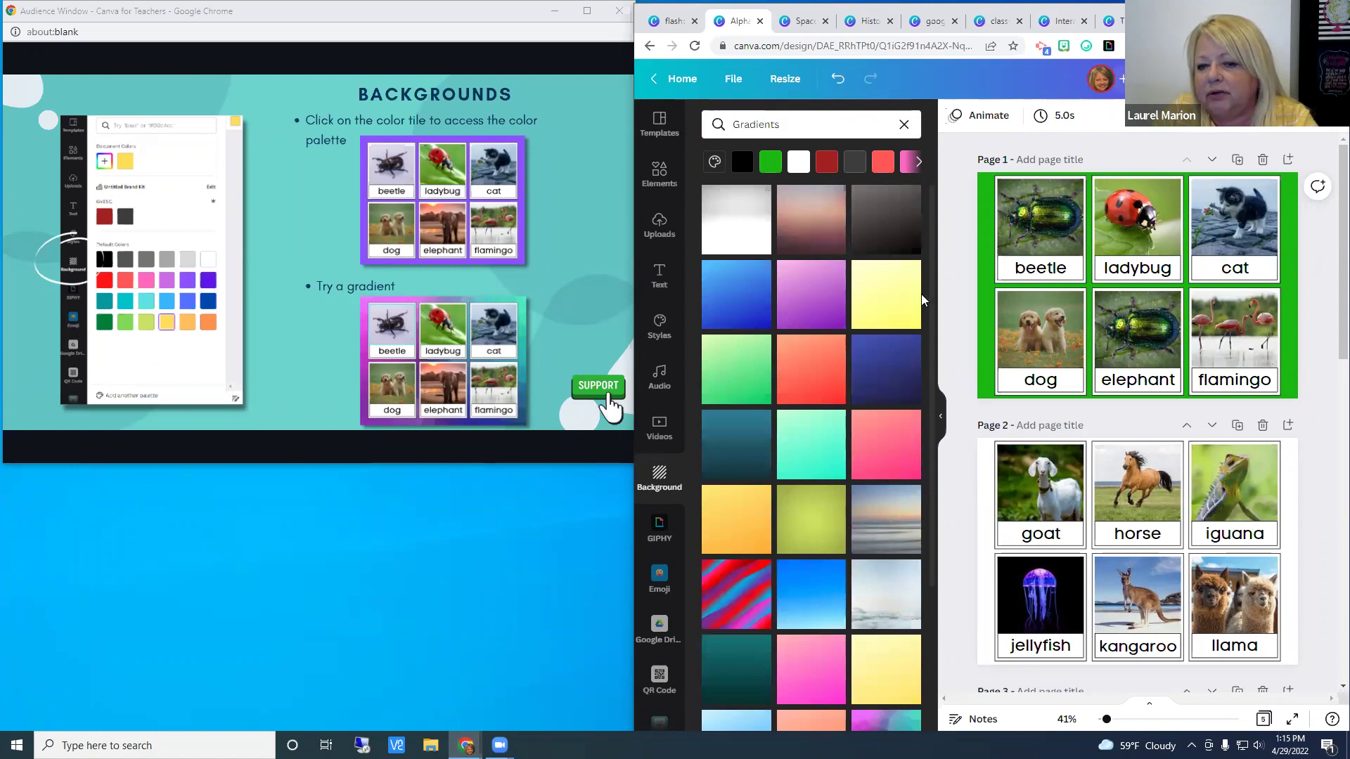
{"action": "scroll", "coordinate": [914, 351], "scroll_direction": "down", "scroll_amount": 3}
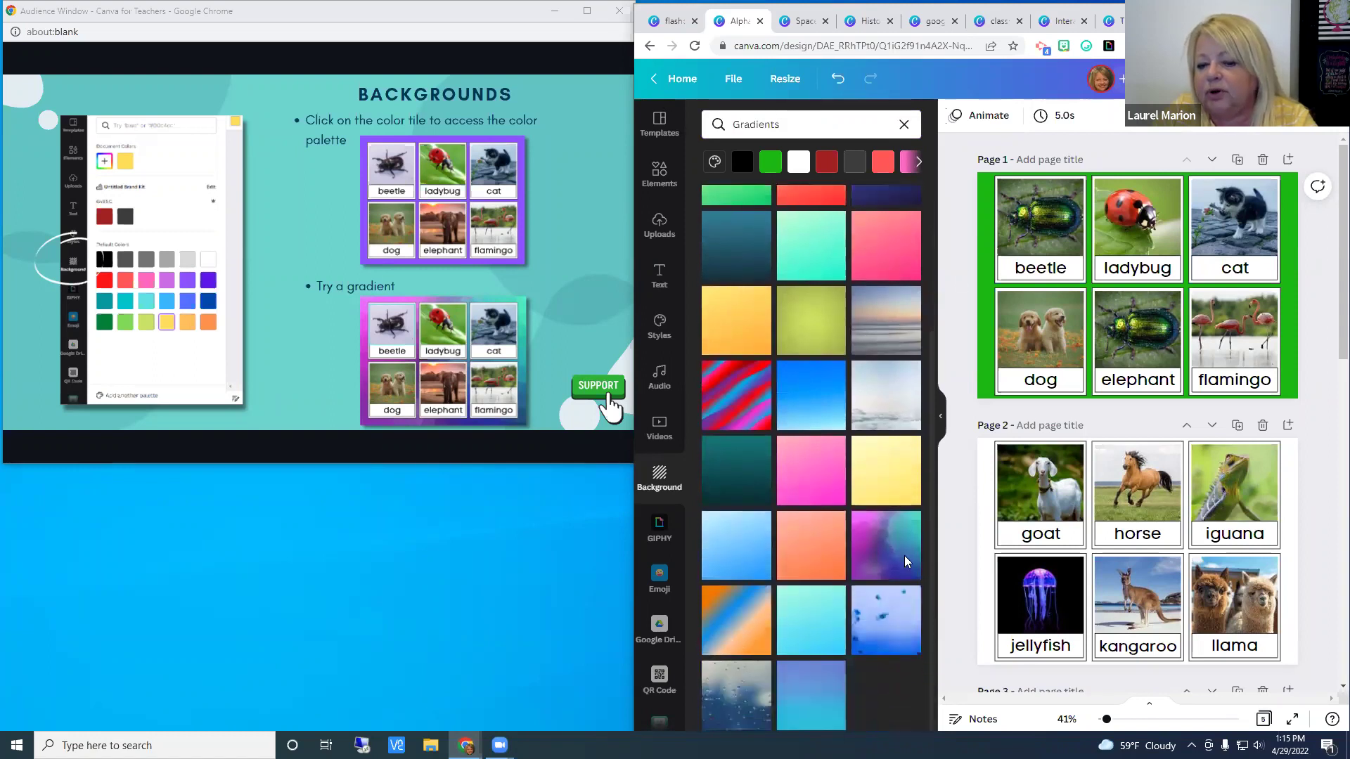
{"action": "scroll", "coordinate": [907, 598], "scroll_direction": "up", "scroll_amount": 3}
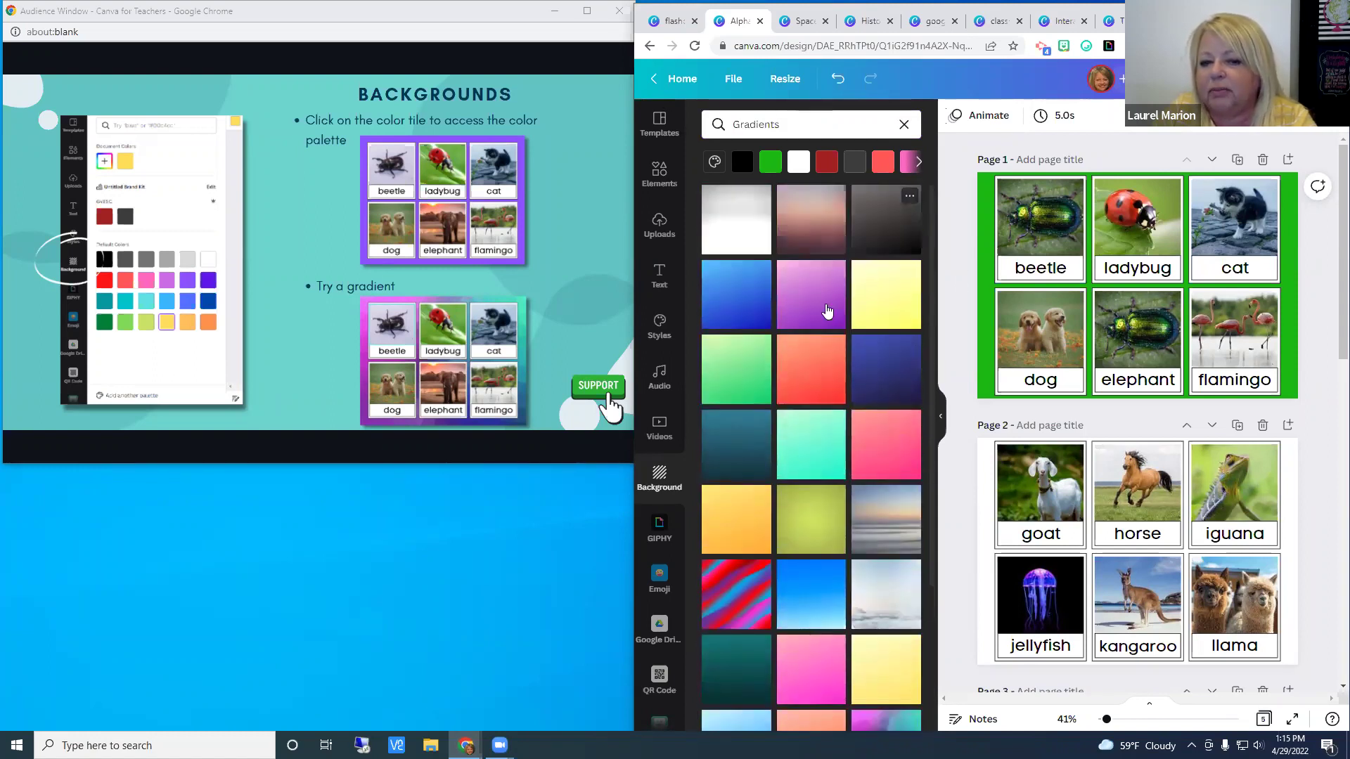
{"action": "left_click", "coordinate": [736, 374]}
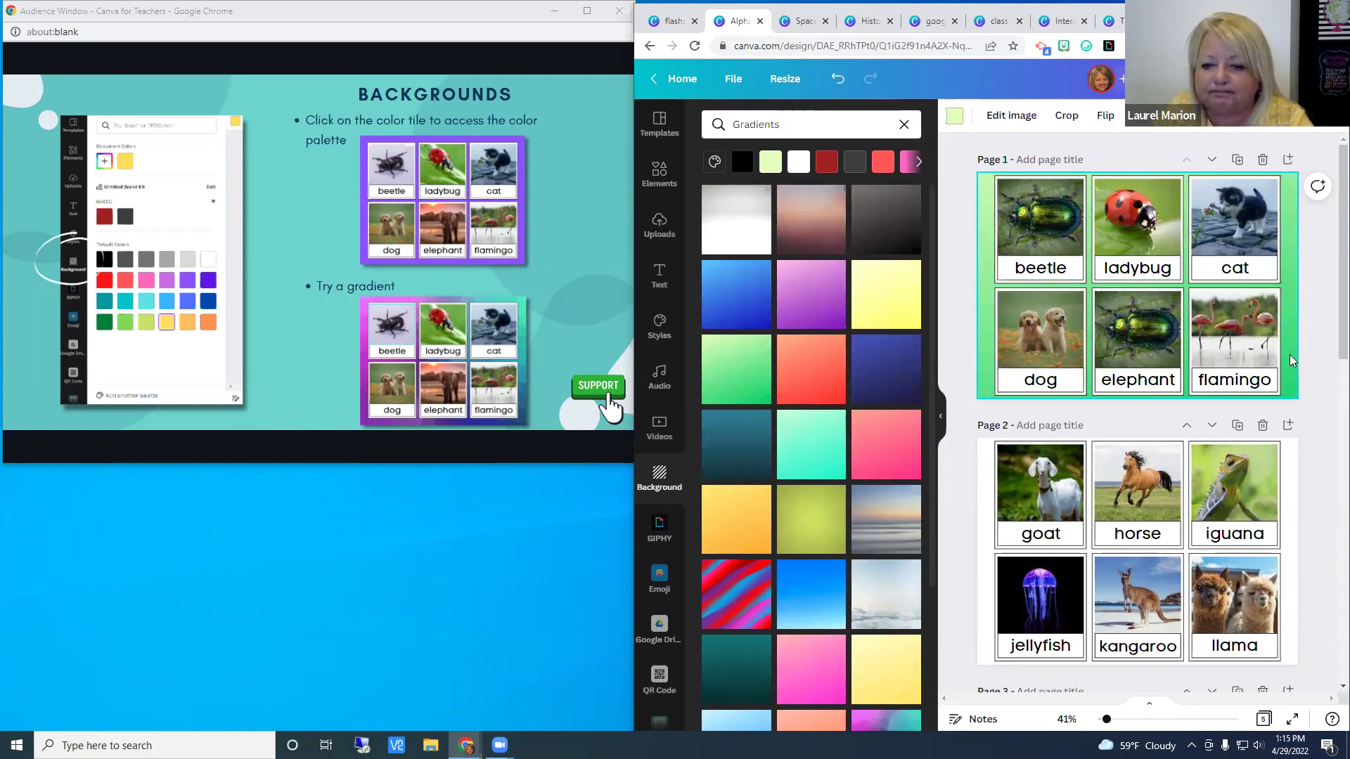
Step: Search the backgrounds for "grass" and apply the plain green lawn image as page 1's background
{"action": "left_click", "coordinate": [904, 125]}
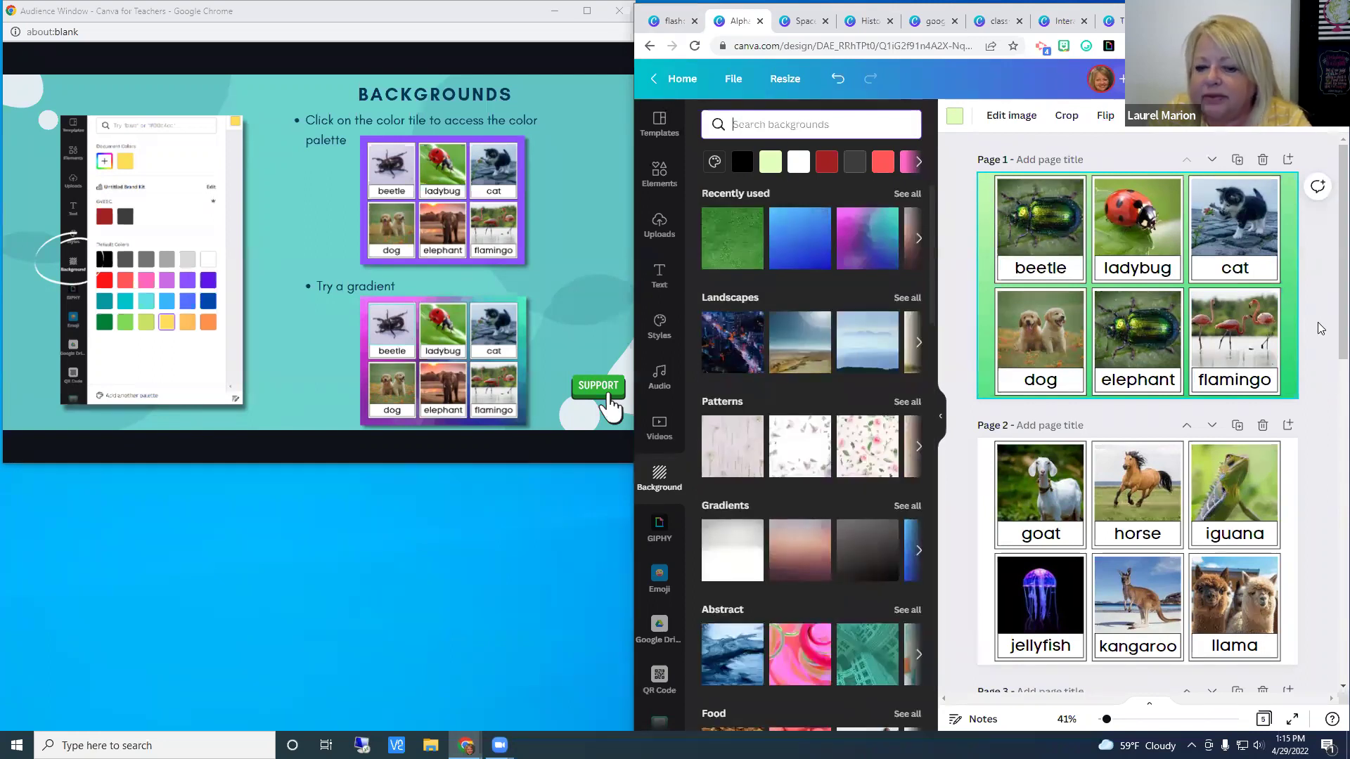
{"action": "scroll", "coordinate": [847, 598], "scroll_direction": "down", "scroll_amount": 1}
{"action": "scroll", "coordinate": [845, 566], "scroll_direction": "down", "scroll_amount": 2}
{"action": "scroll", "coordinate": [845, 565], "scroll_direction": "up", "scroll_amount": 3}
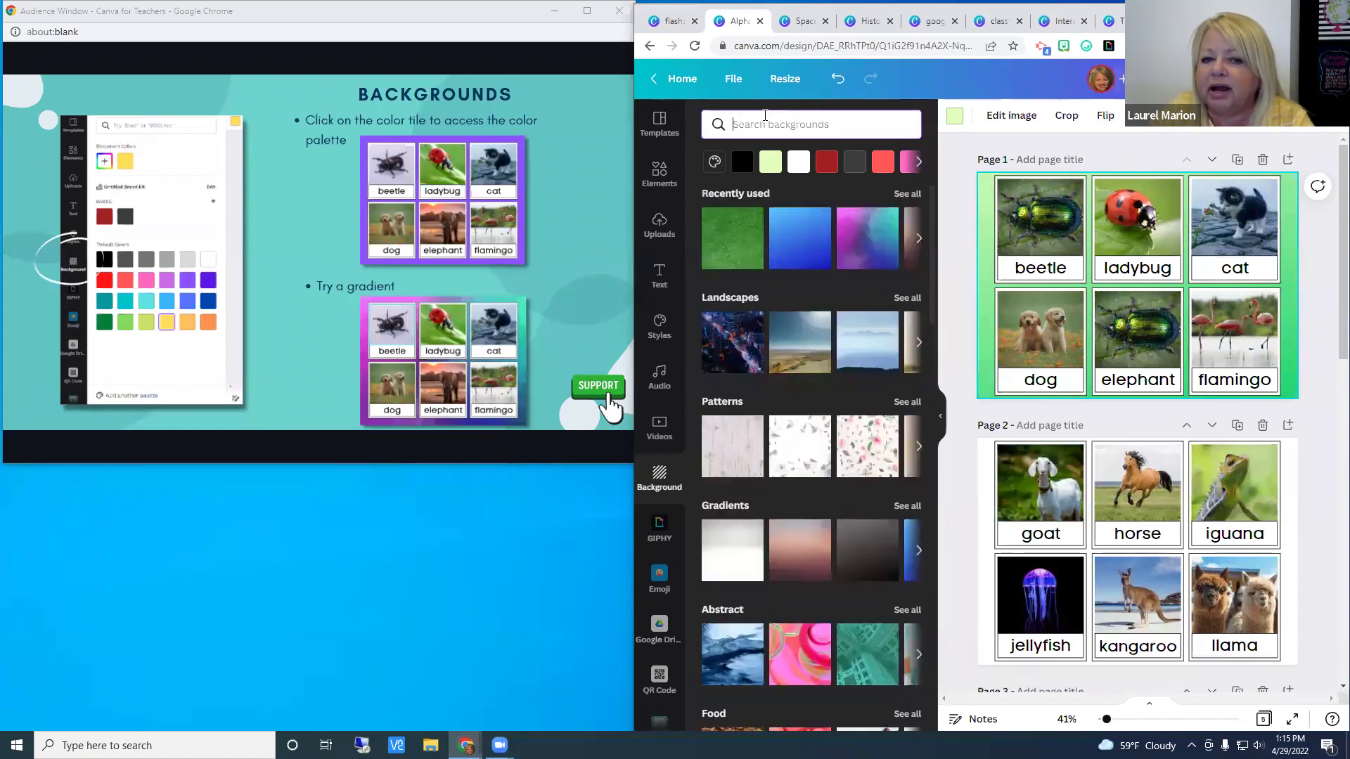
{"action": "type", "text": "grass"}
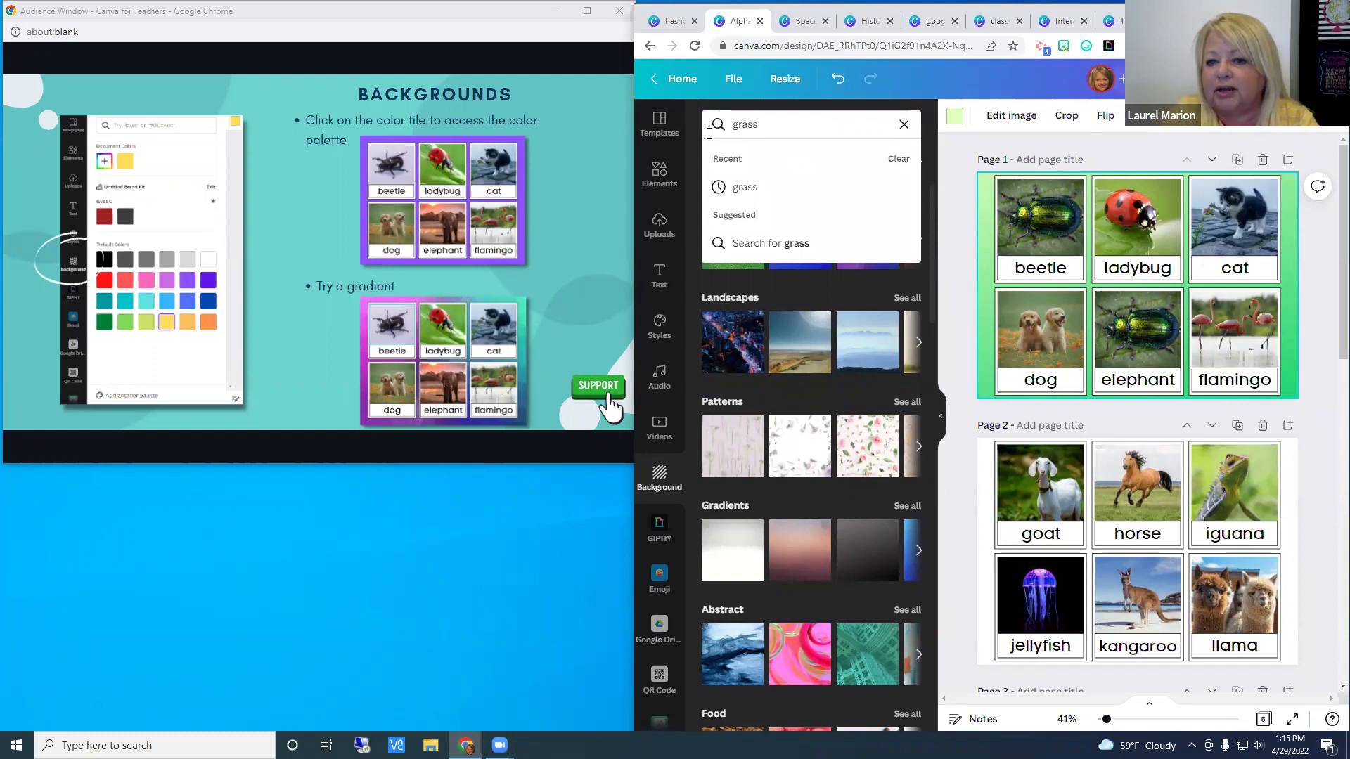
{"action": "key", "text": "Return"}
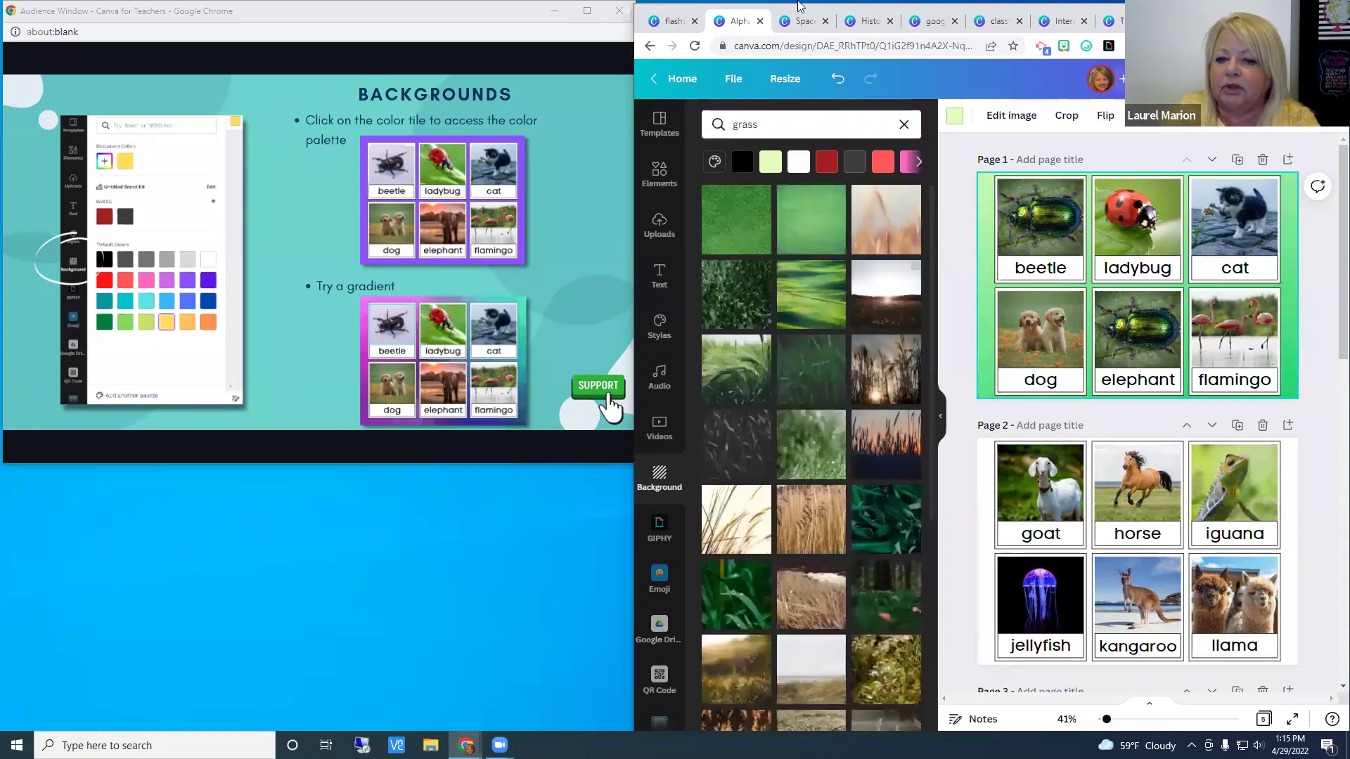
{"action": "left_click", "coordinate": [734, 227]}
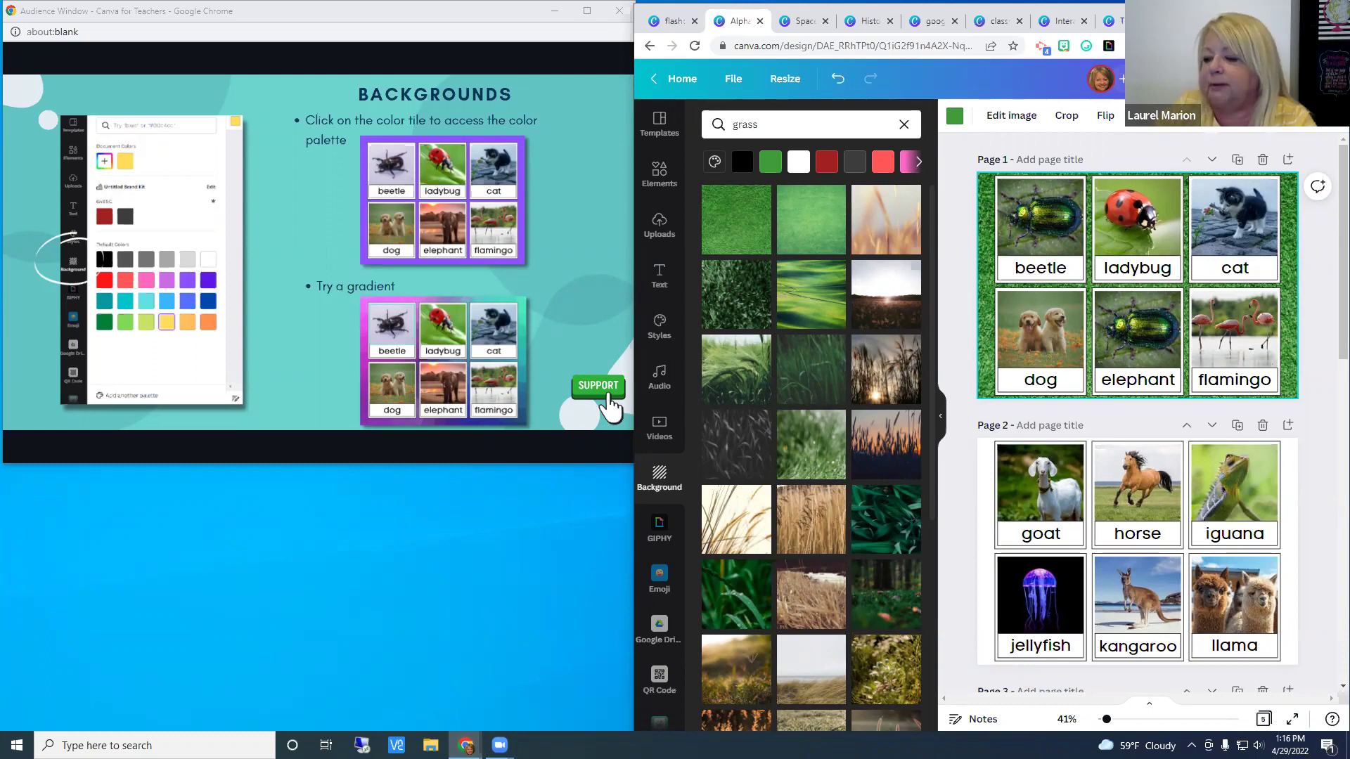
Step: Advance the slides past Images as Backgrounds, Questions and Canva Basics to Sharing with an Individual
{"action": "key", "text": "Right"}
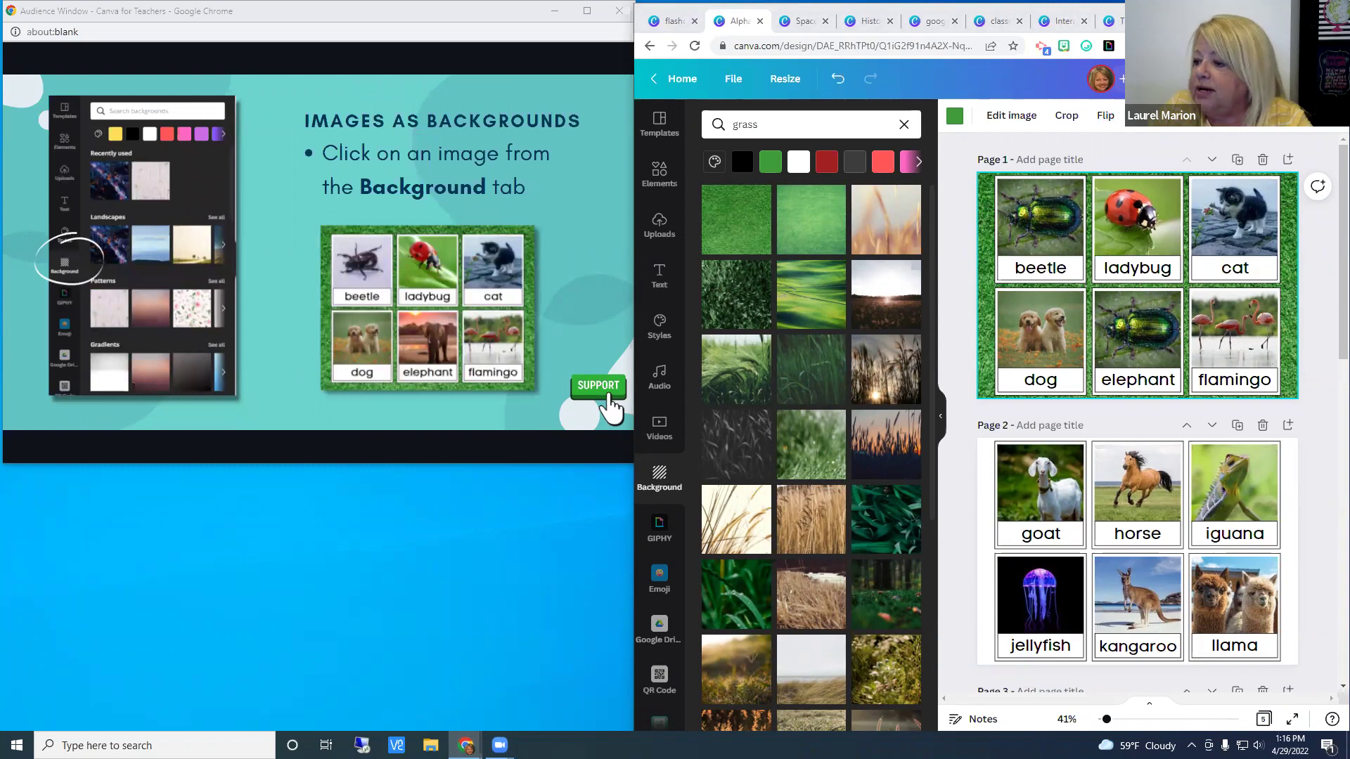
{"action": "key", "text": "Right"}
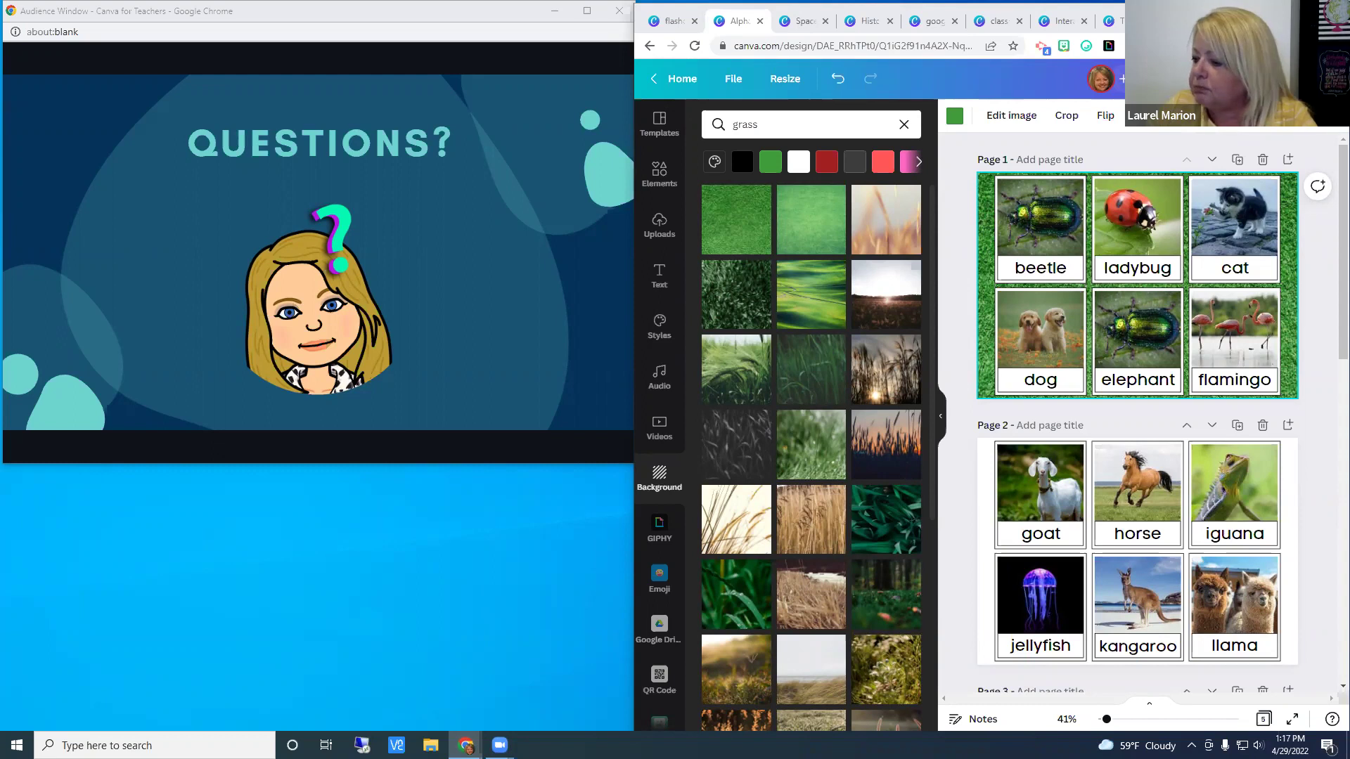
{"action": "key", "text": "Home"}
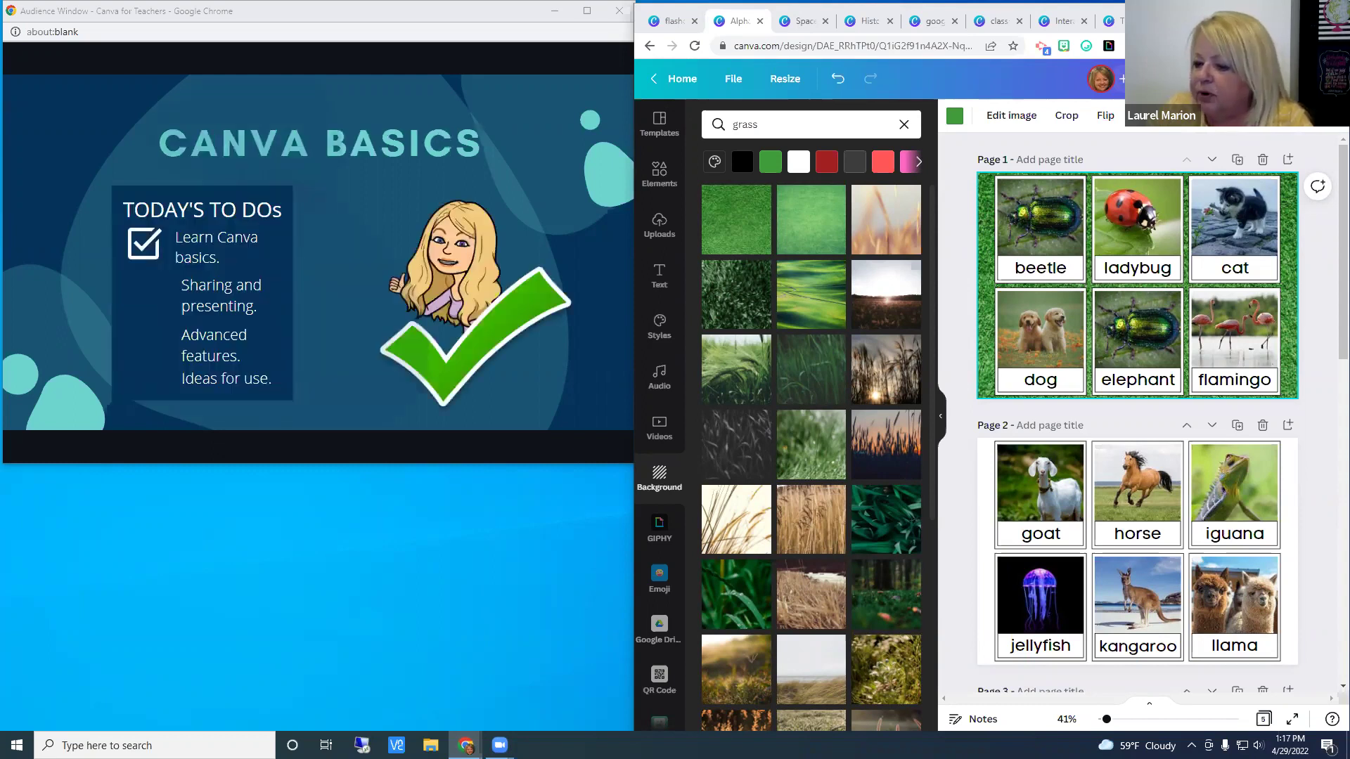
{"action": "key", "text": "Right"}
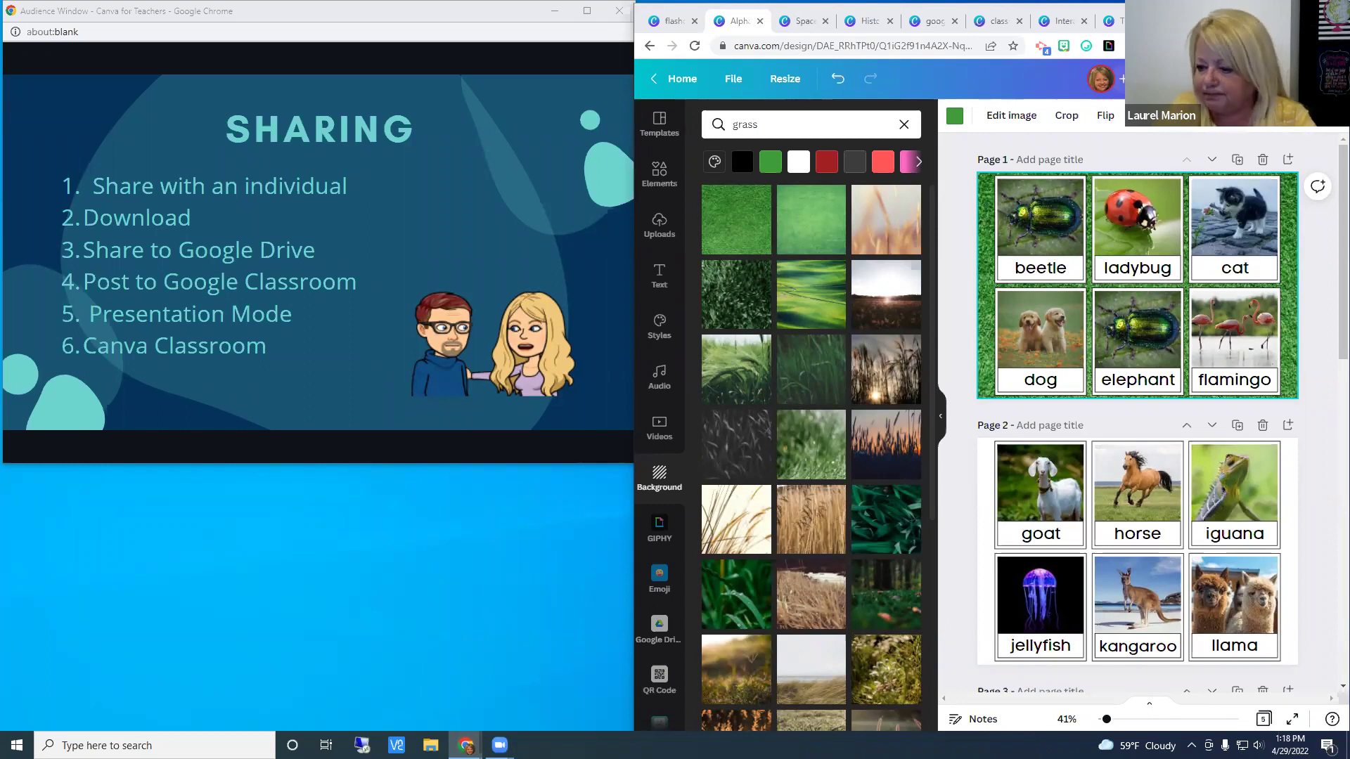
{"action": "key", "text": "Right"}
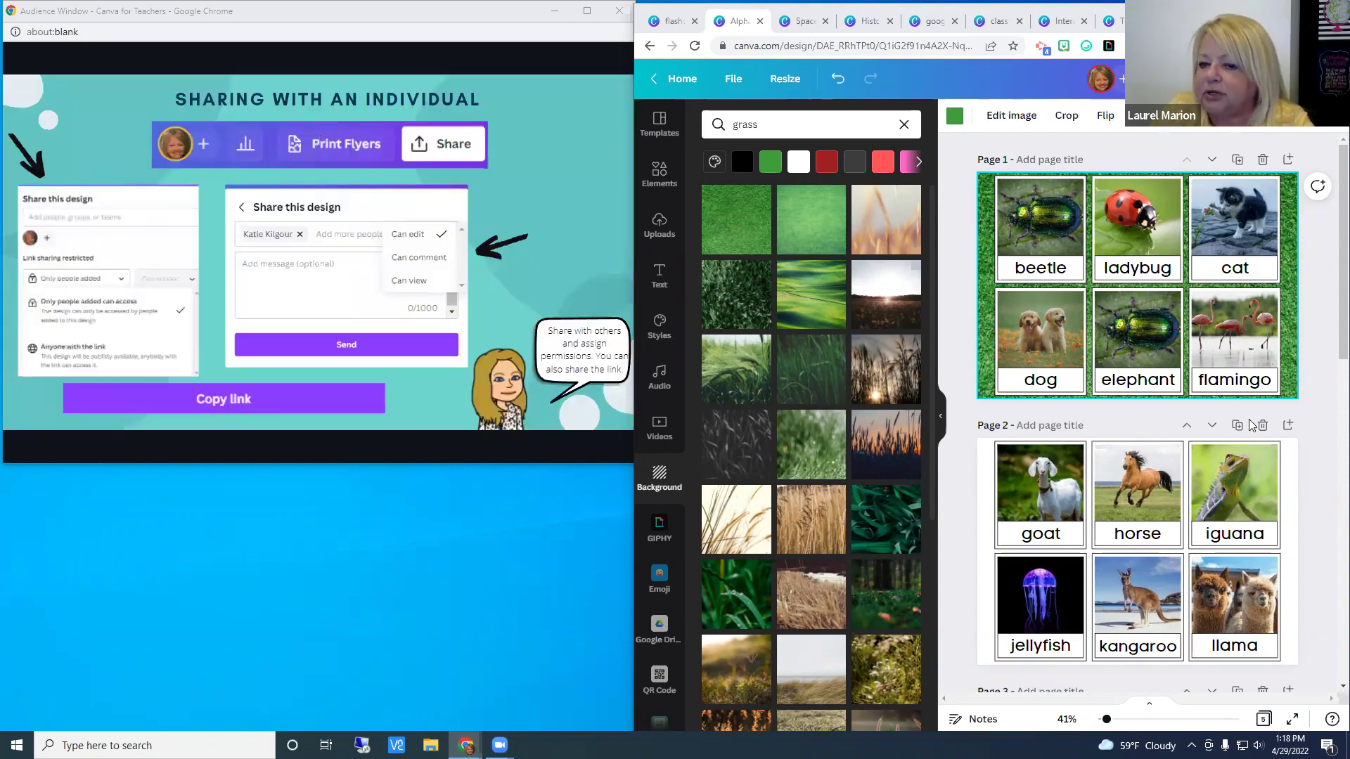
Step: Share the flashcard design with a colleague using the Can edit permission, and copy the design's sharing link
{"action": "left_click", "coordinate": [941, 416]}
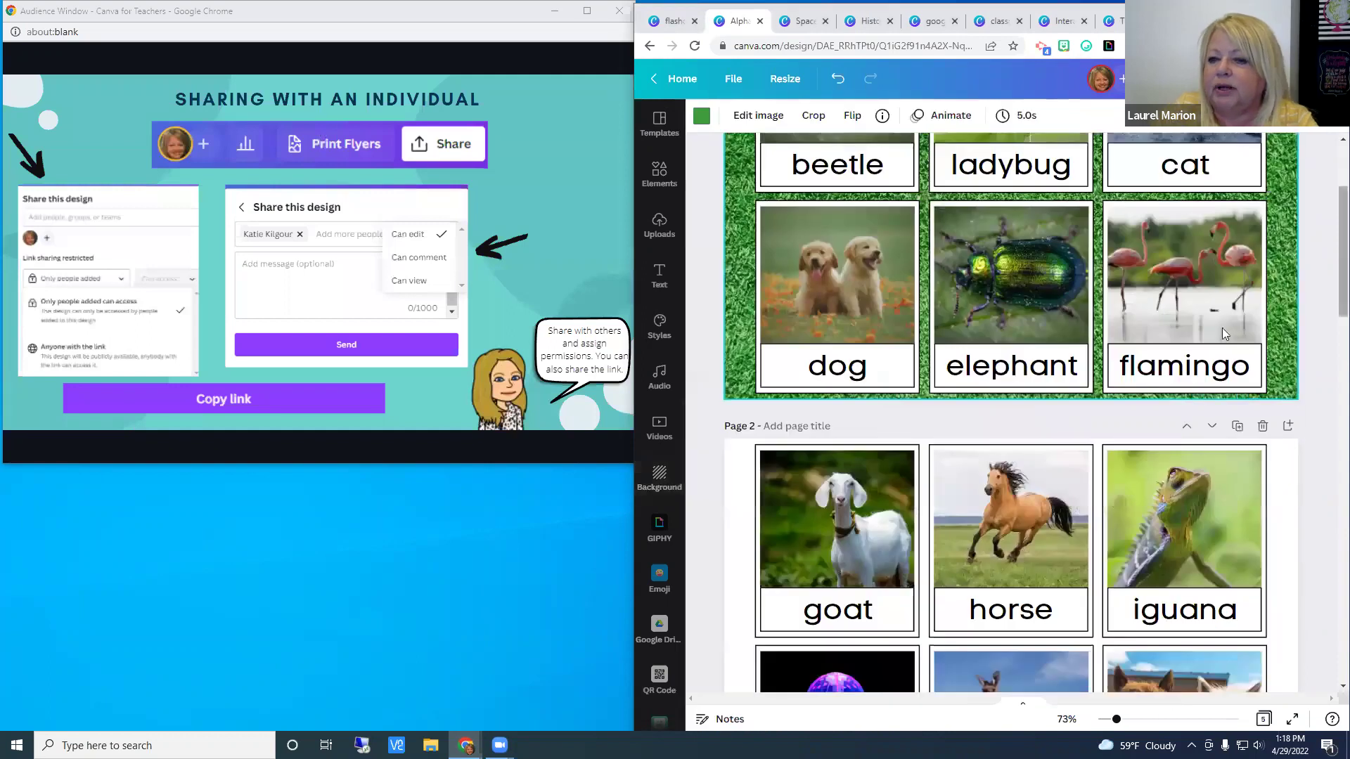
{"action": "scroll", "coordinate": [1252, 282], "scroll_direction": "up", "scroll_amount": 3}
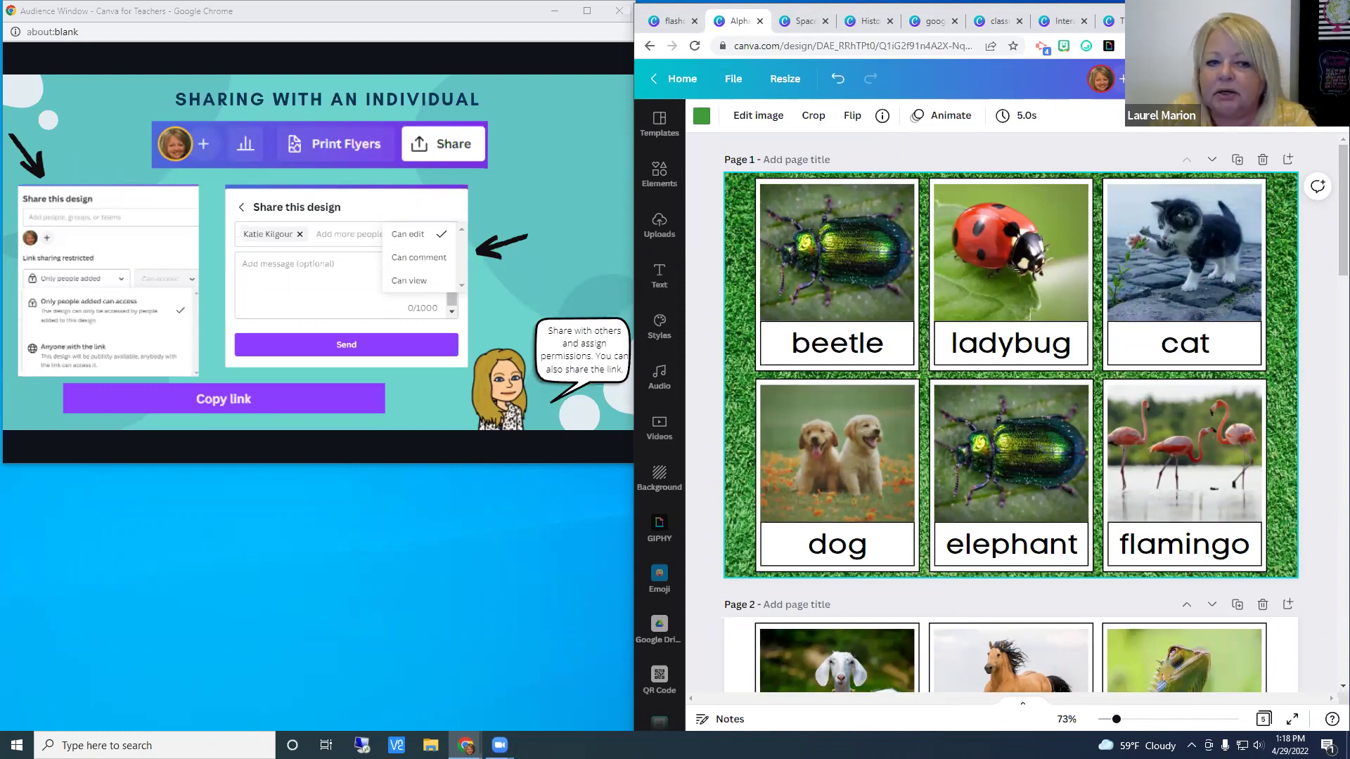
{"action": "left_click", "coordinate": [1308, 78]}
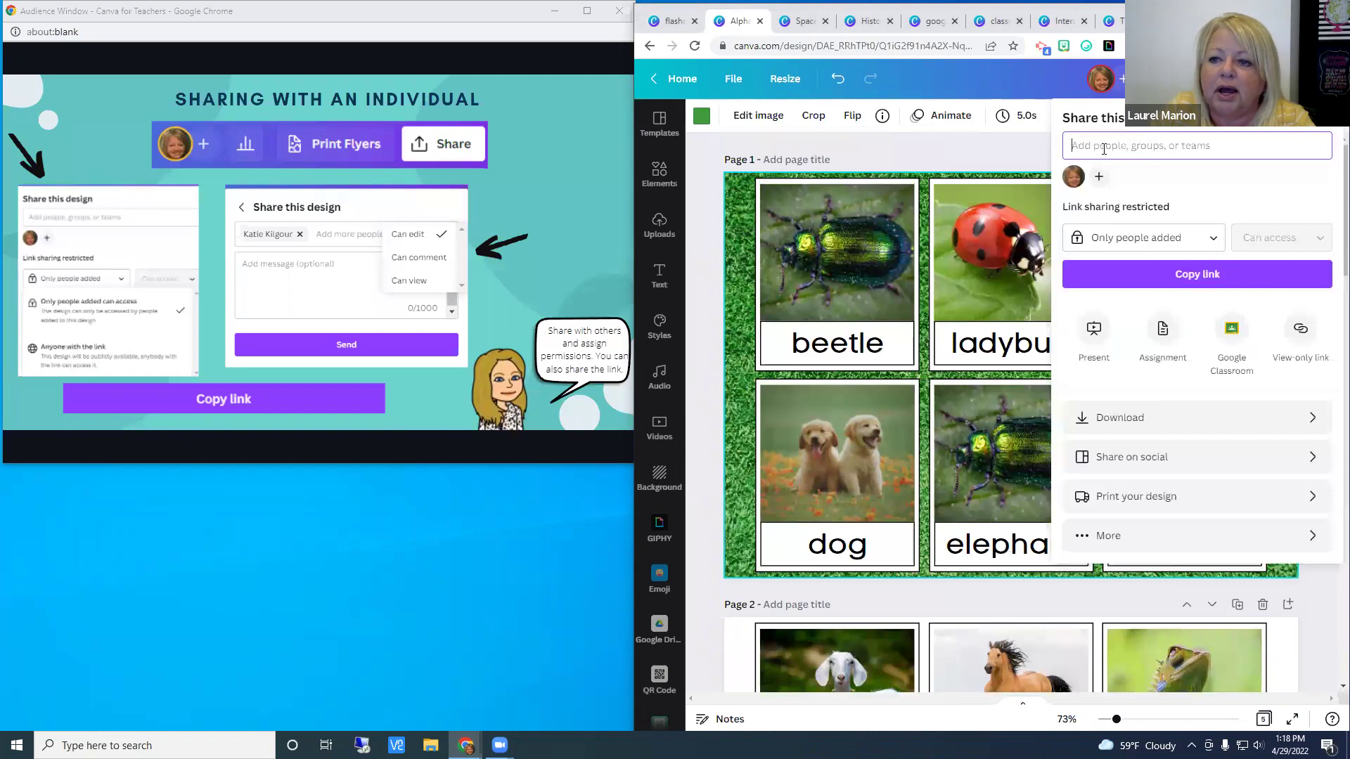
{"action": "type", "text": "kk"}
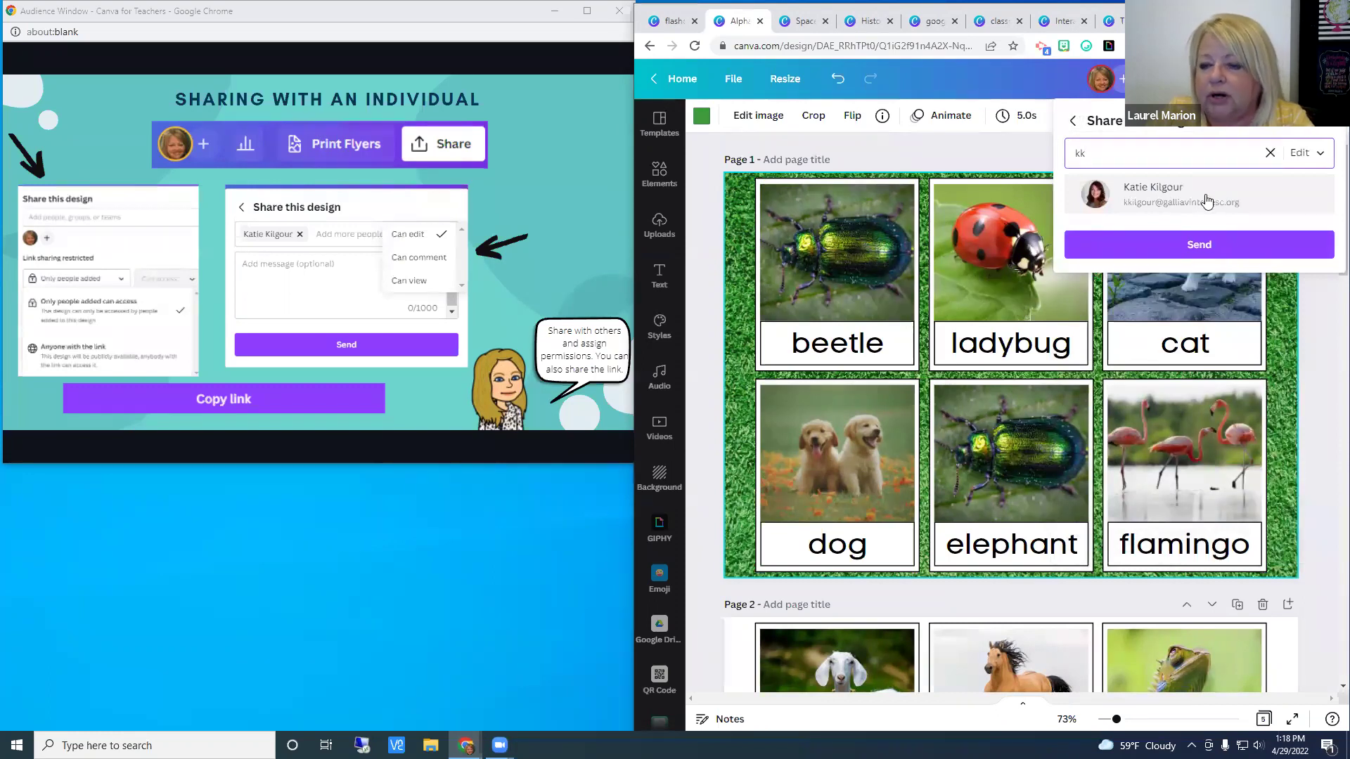
{"action": "left_click", "coordinate": [1167, 204]}
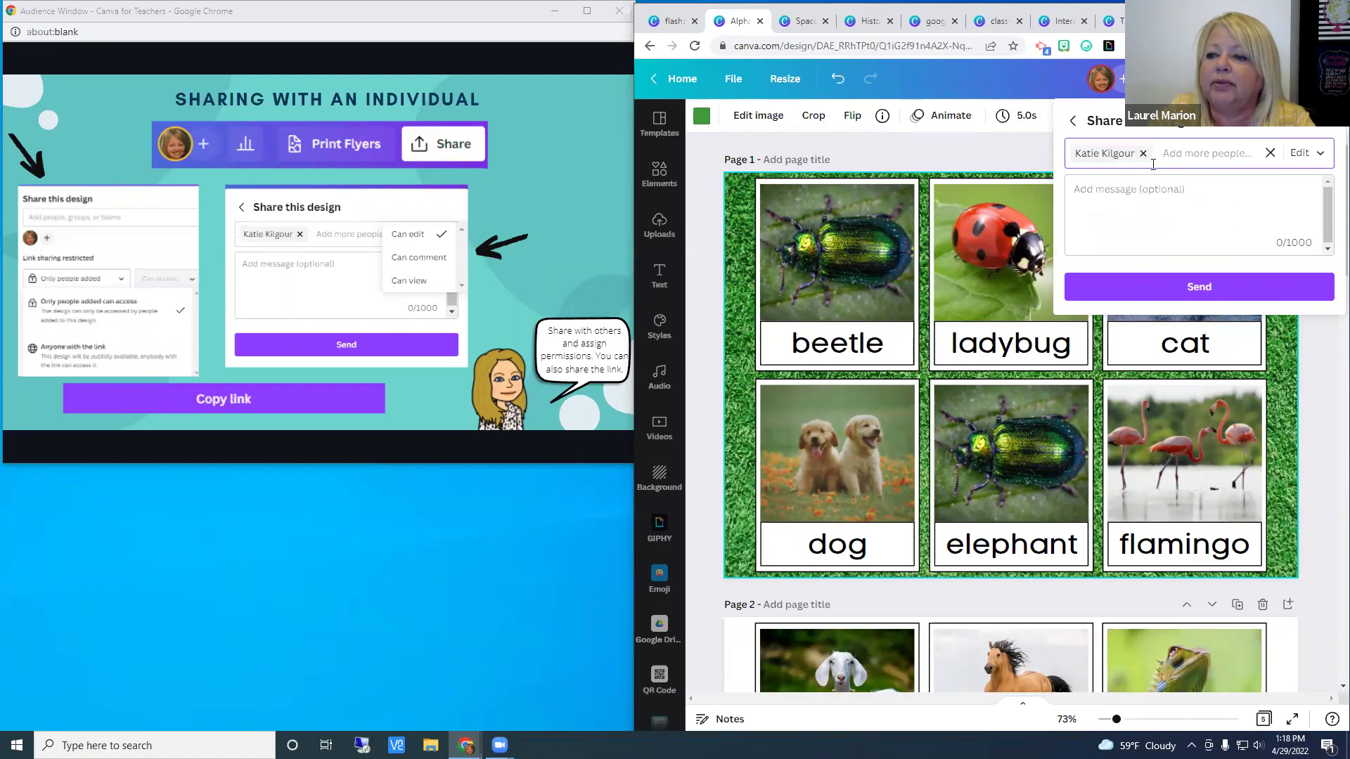
{"action": "left_click", "coordinate": [1320, 154]}
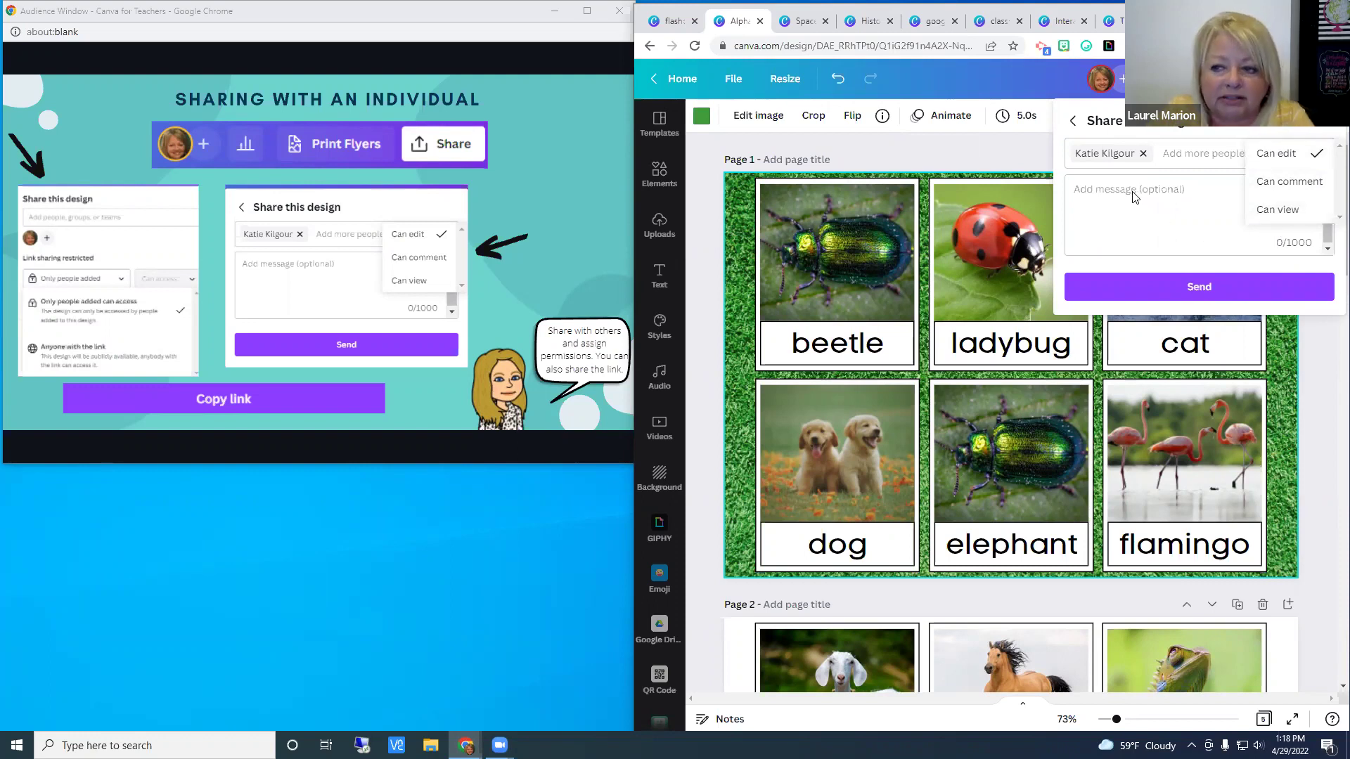
{"action": "left_click", "coordinate": [1276, 154]}
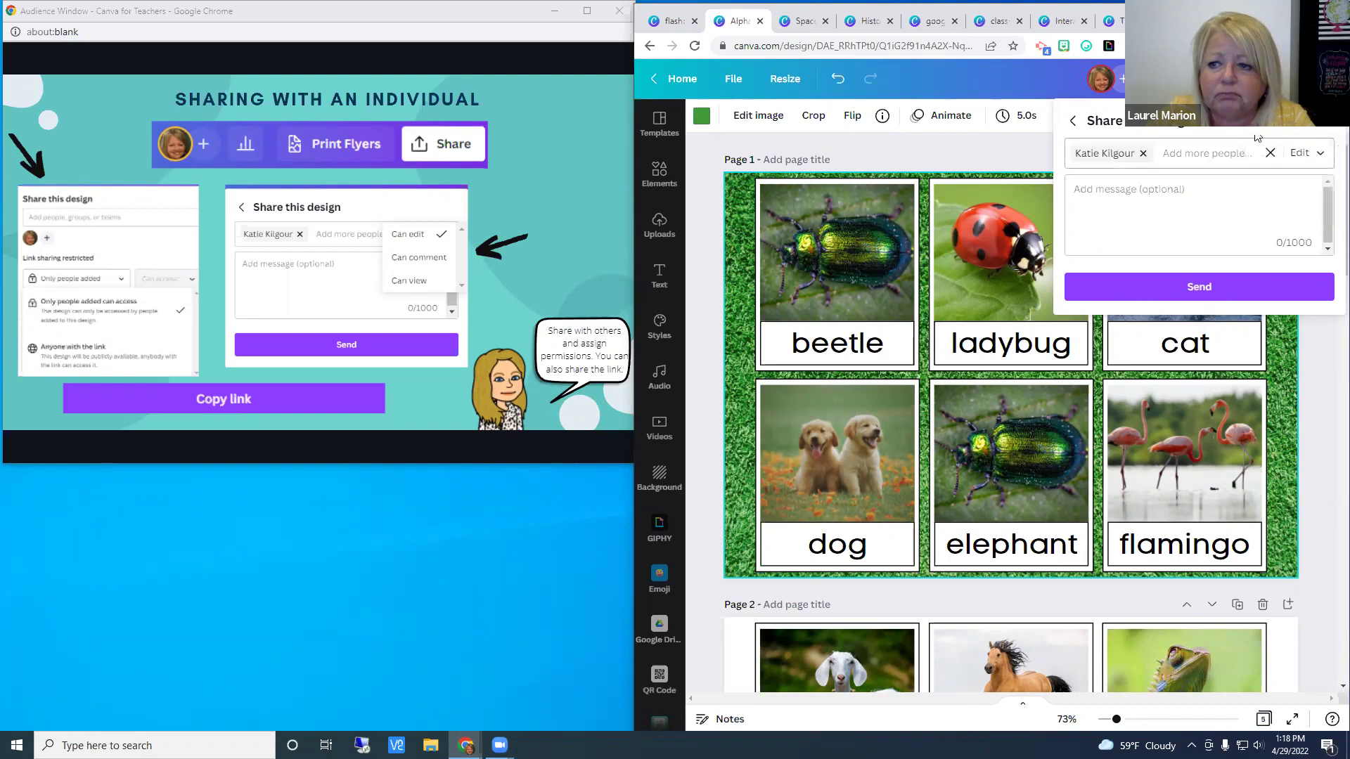
{"action": "left_click", "coordinate": [1201, 289]}
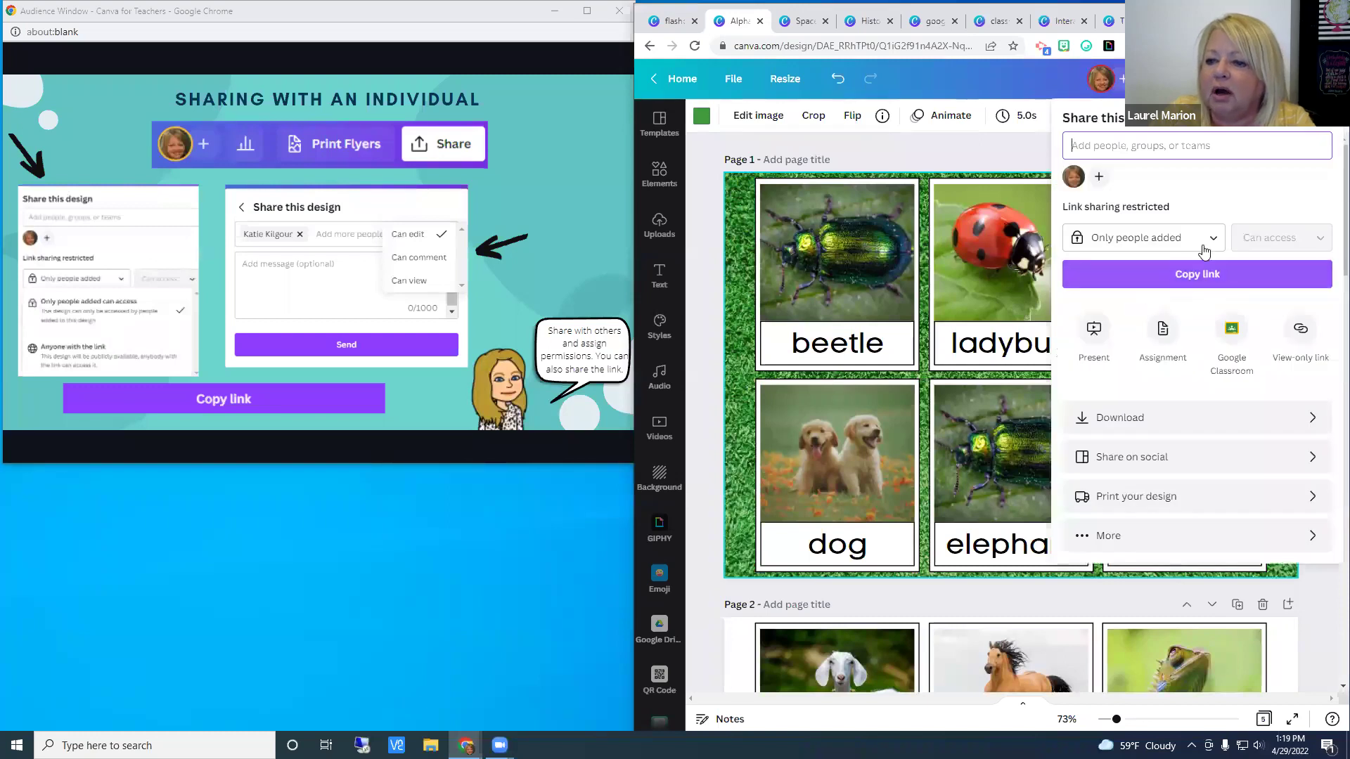
{"action": "left_click", "coordinate": [1208, 277]}
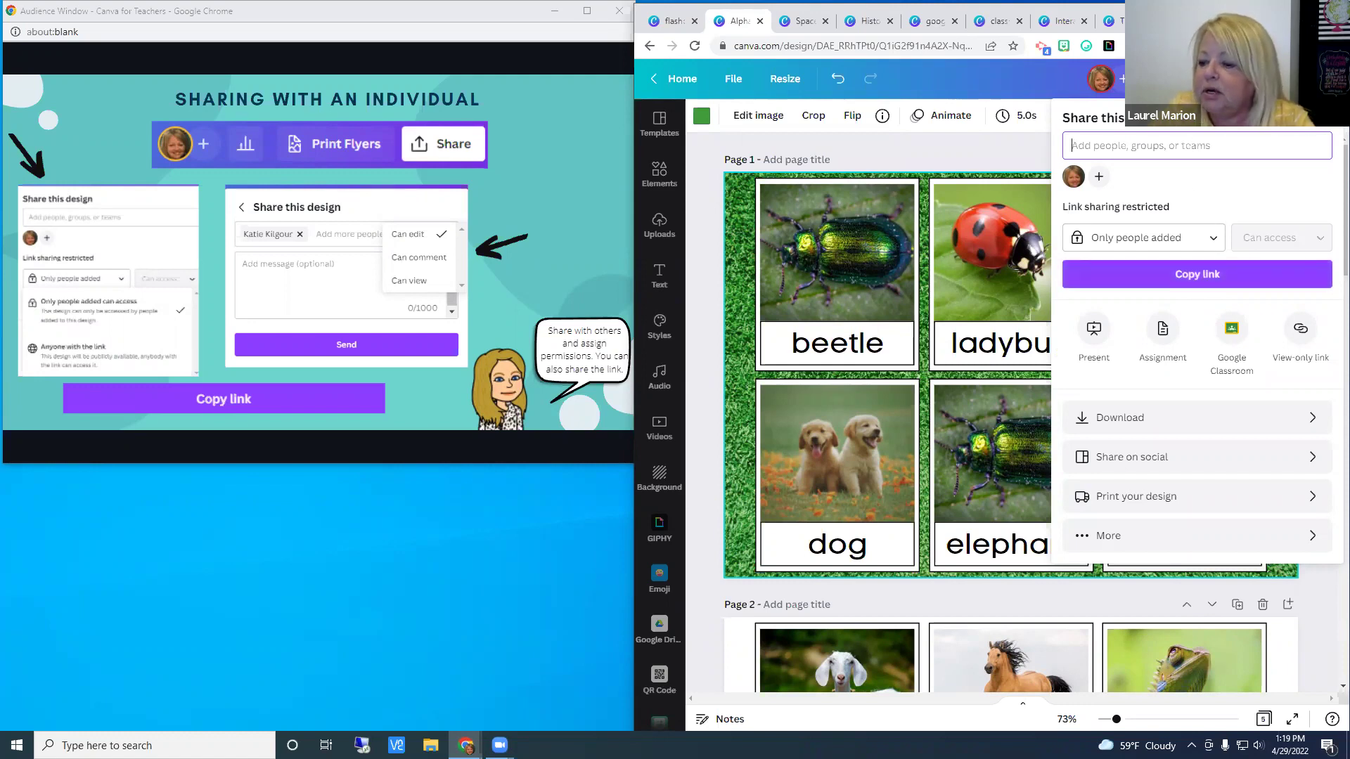
Step: Advance the slides to Downloading and review the file types available for downloading the flashcard design
{"action": "key", "text": "Right"}
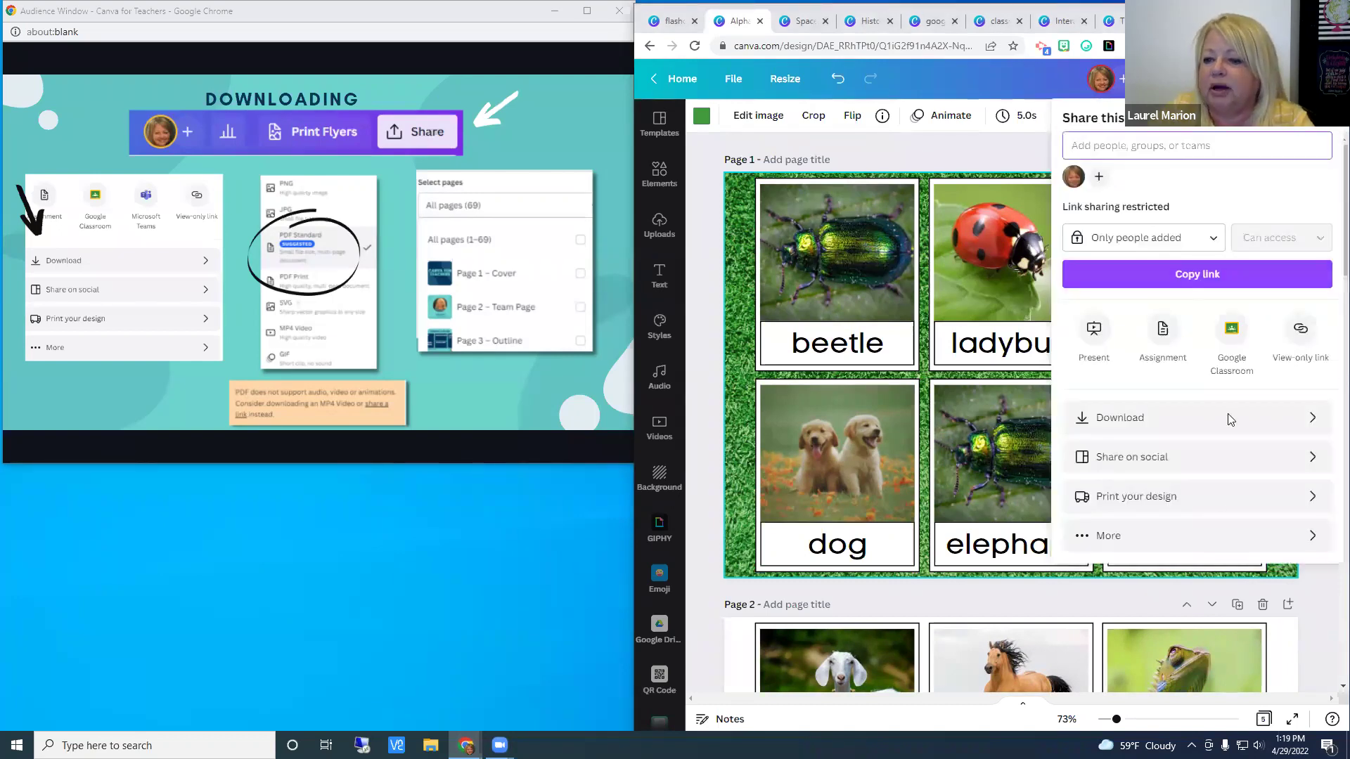
{"action": "left_click", "coordinate": [1320, 417]}
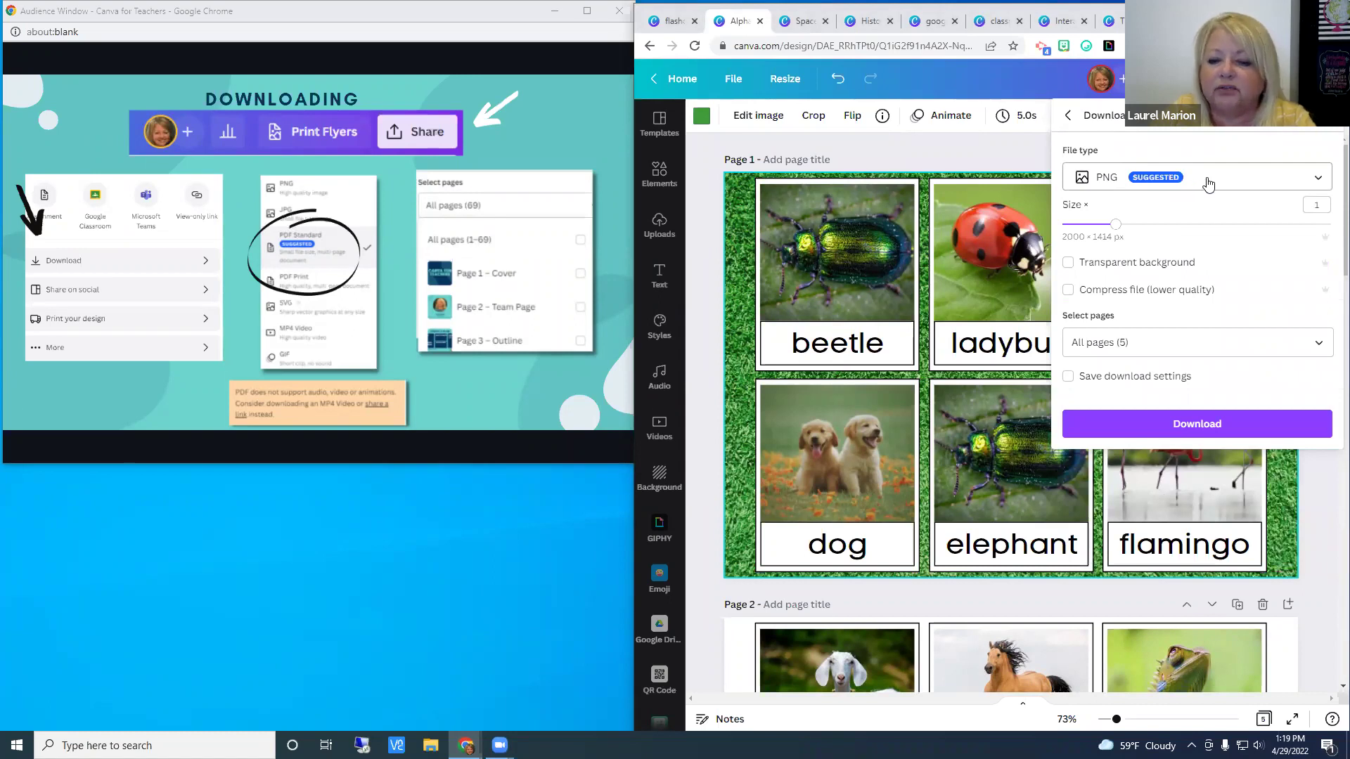
{"action": "left_click", "coordinate": [1313, 185]}
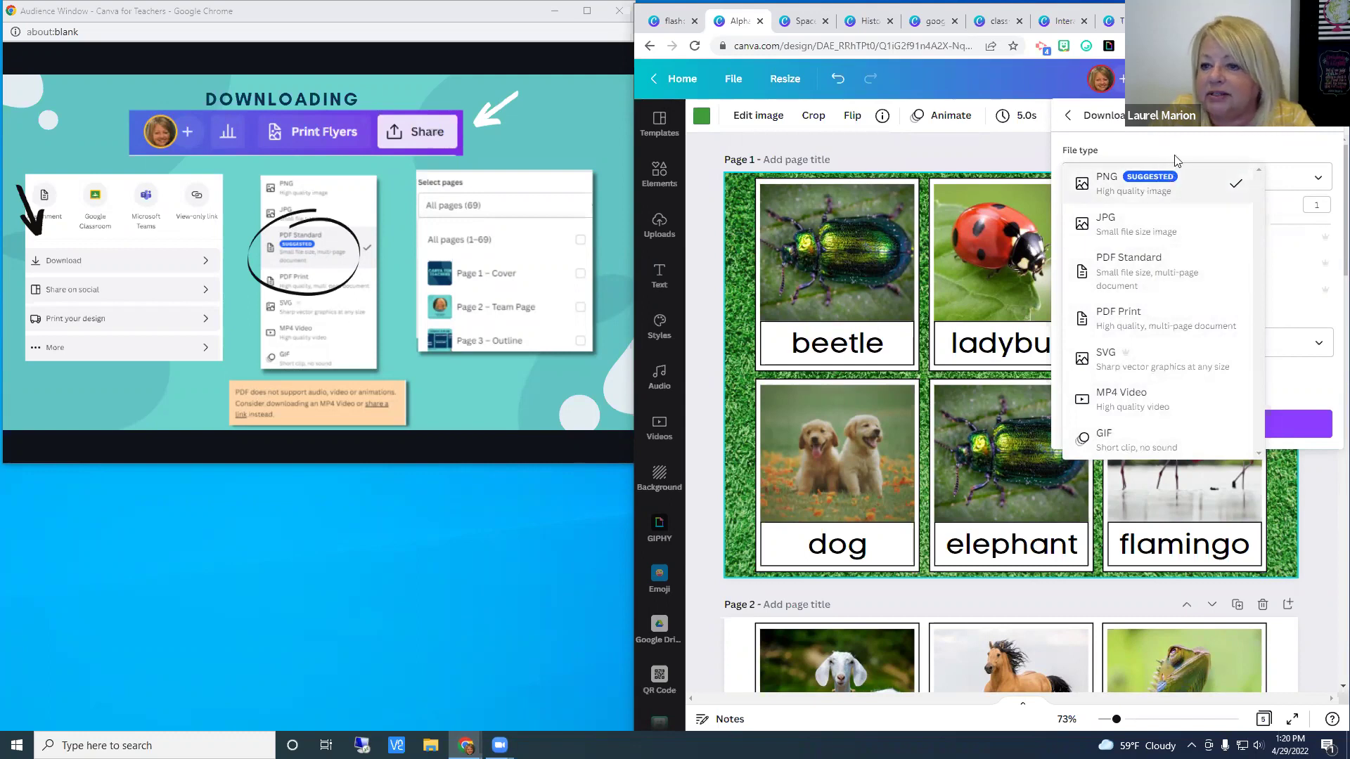
{"action": "left_click", "coordinate": [1262, 169]}
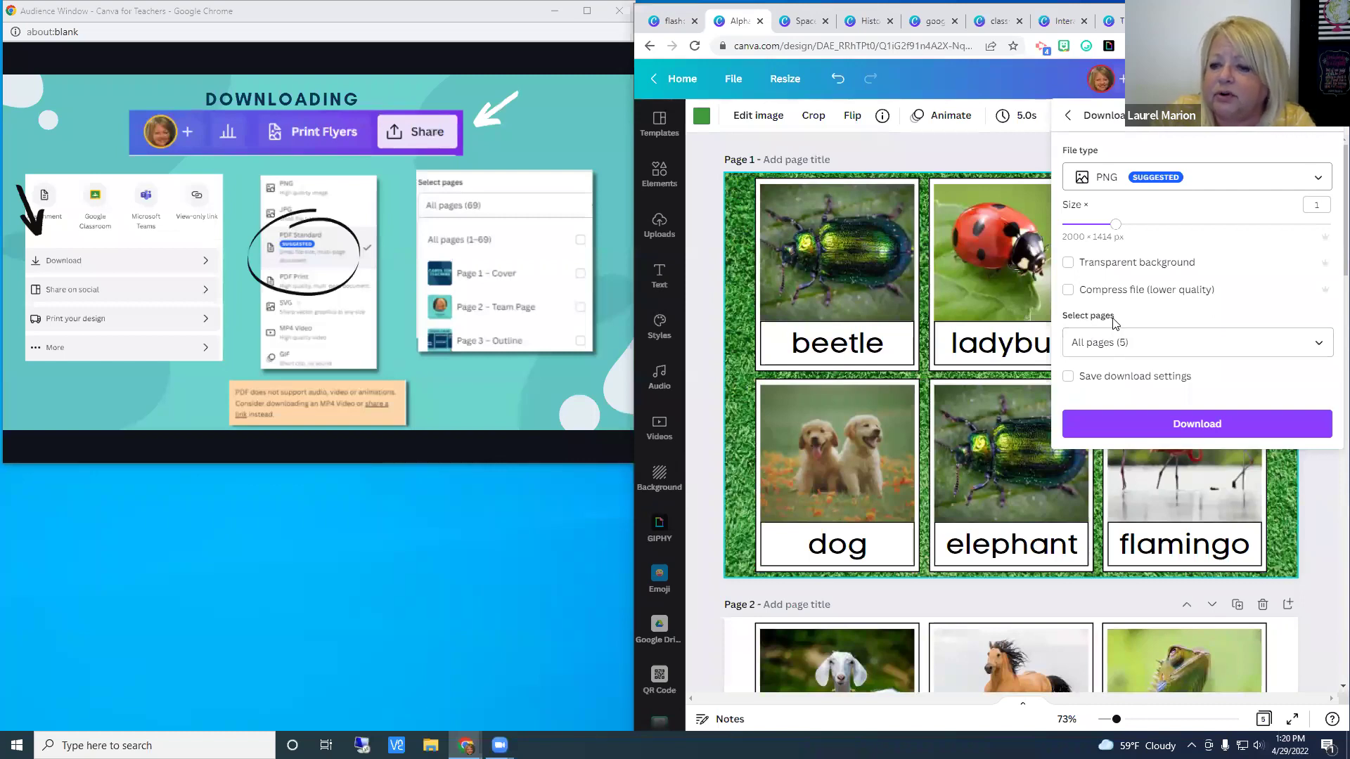
Step: Select page 1 and then all five pages for the download, and return to the sharing options without downloading
{"action": "left_click", "coordinate": [1319, 343]}
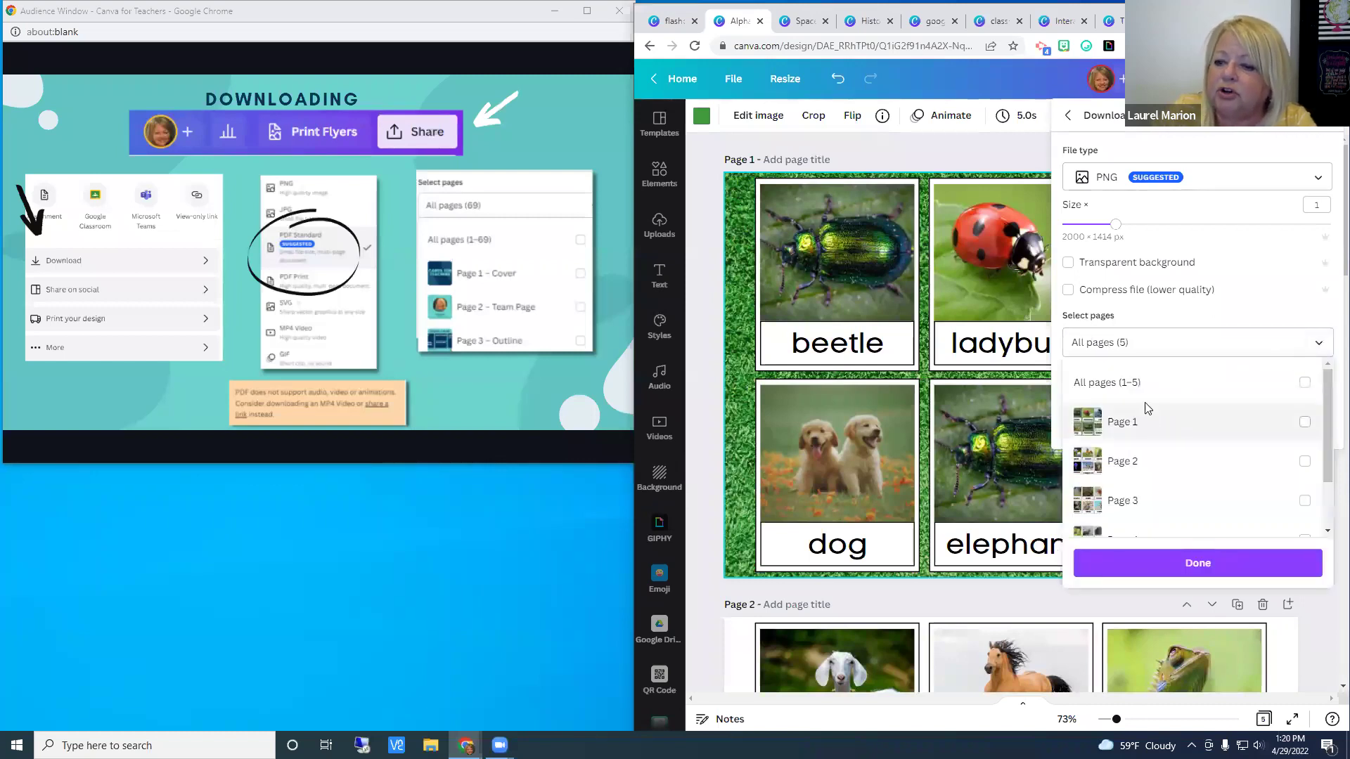
{"action": "scroll", "coordinate": [1151, 512], "scroll_direction": "down", "scroll_amount": 2}
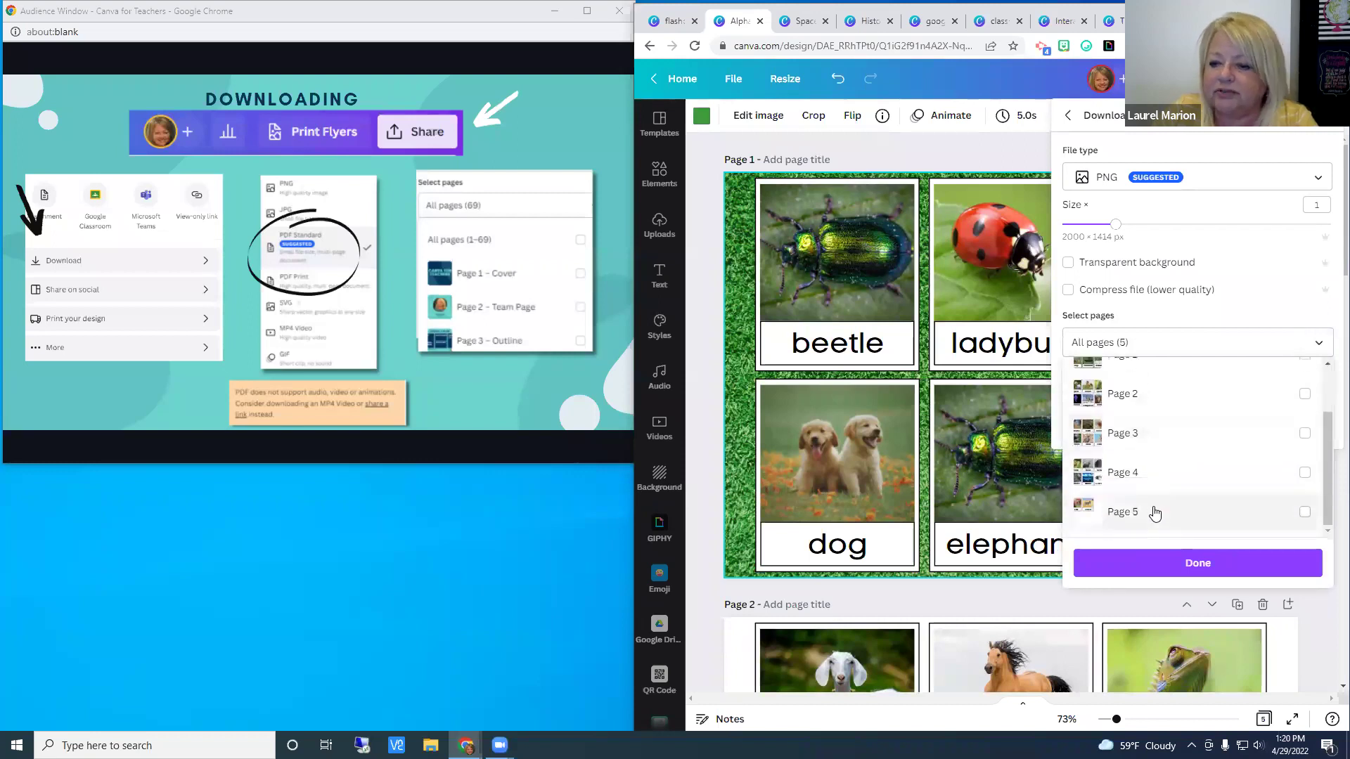
{"action": "scroll", "coordinate": [1165, 495], "scroll_direction": "up", "scroll_amount": 2}
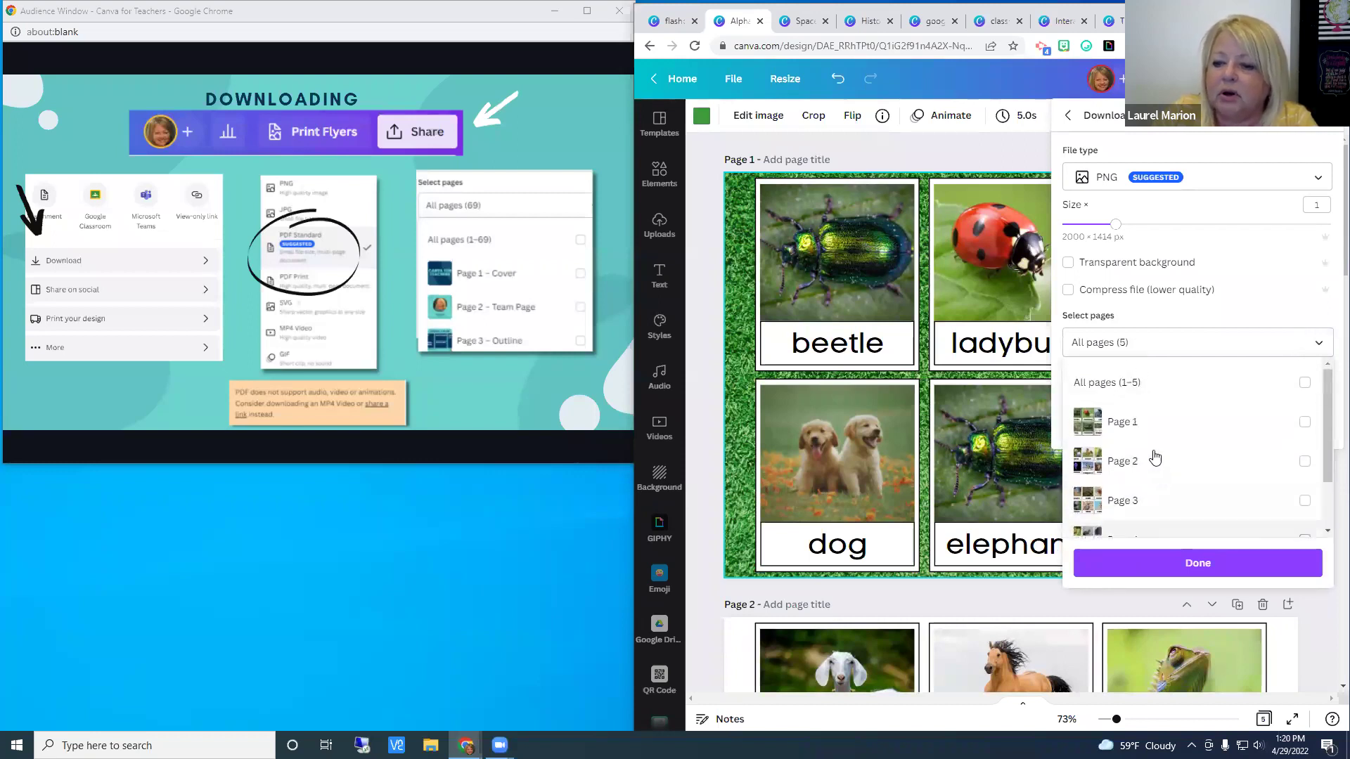
{"action": "left_click", "coordinate": [1304, 422]}
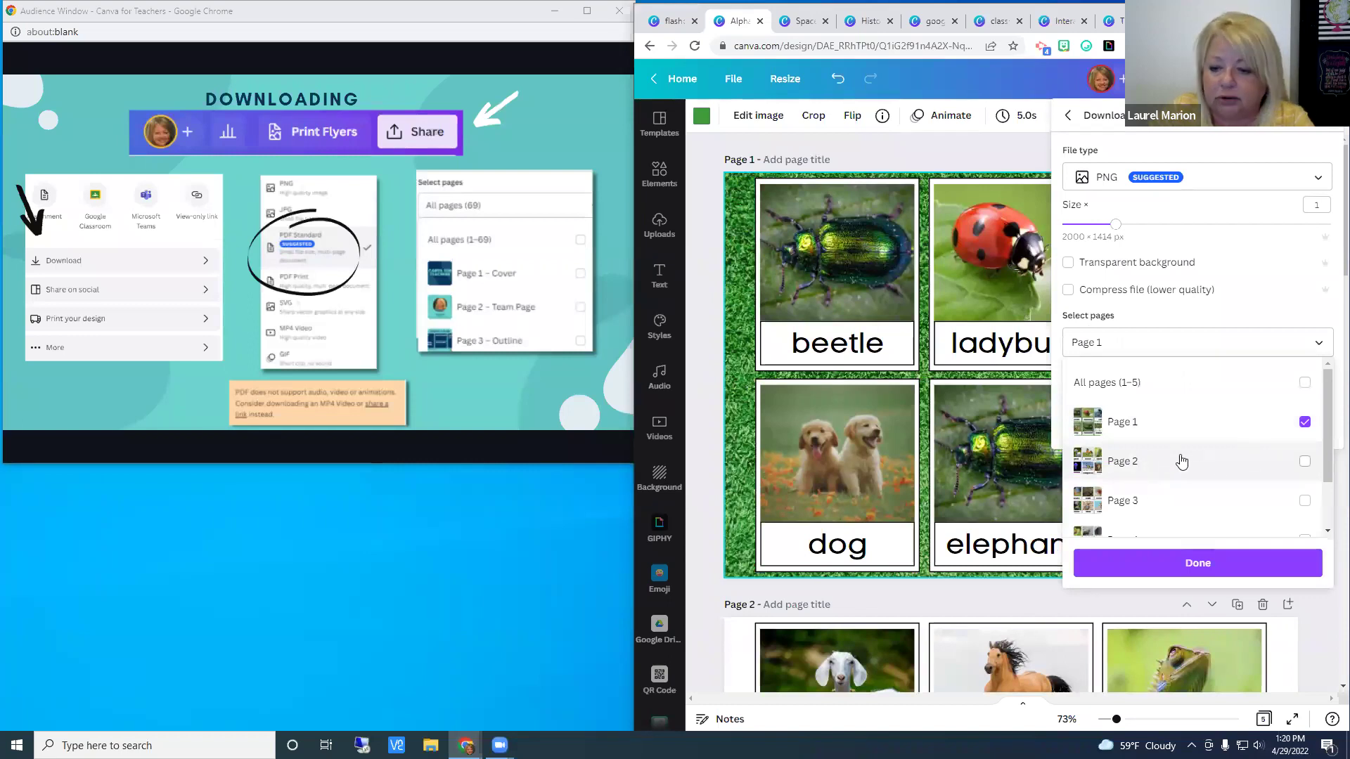
{"action": "left_click", "coordinate": [1306, 383]}
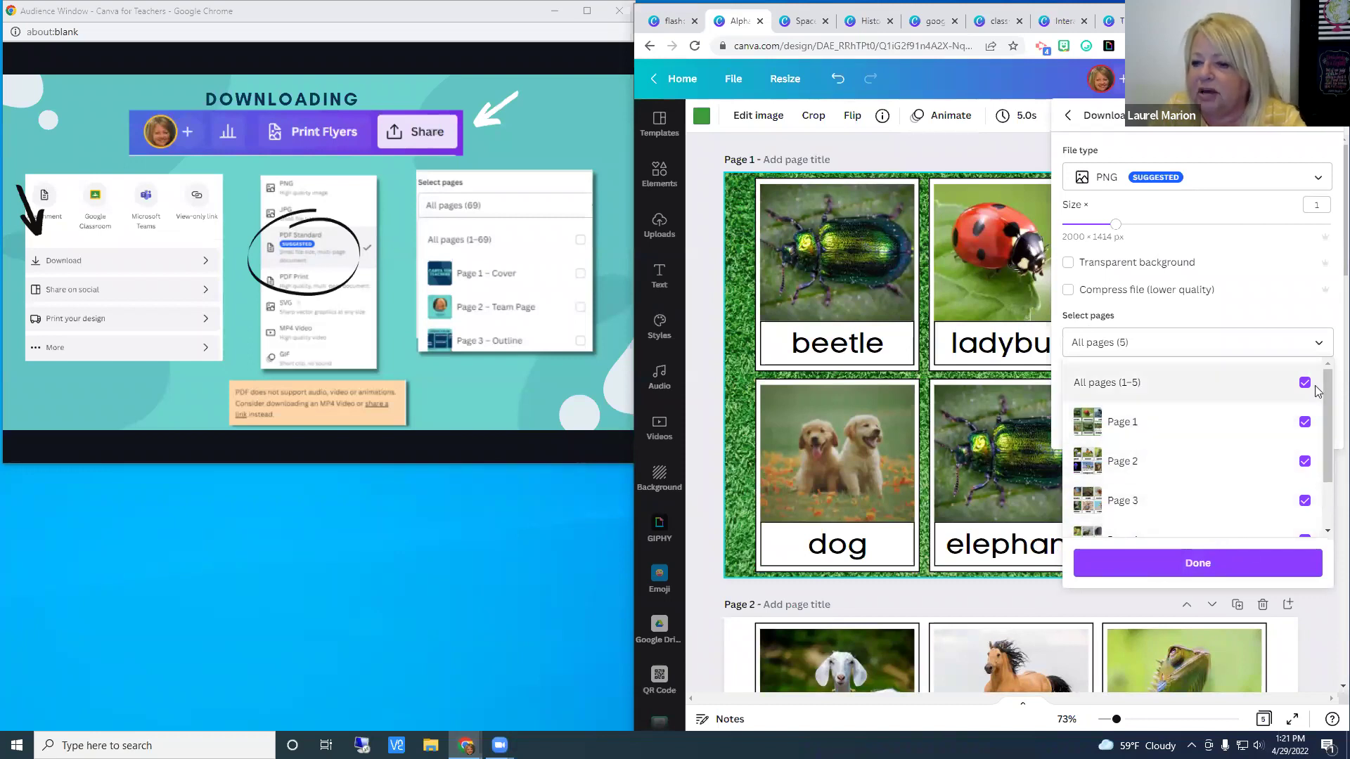
{"action": "left_click", "coordinate": [1197, 563]}
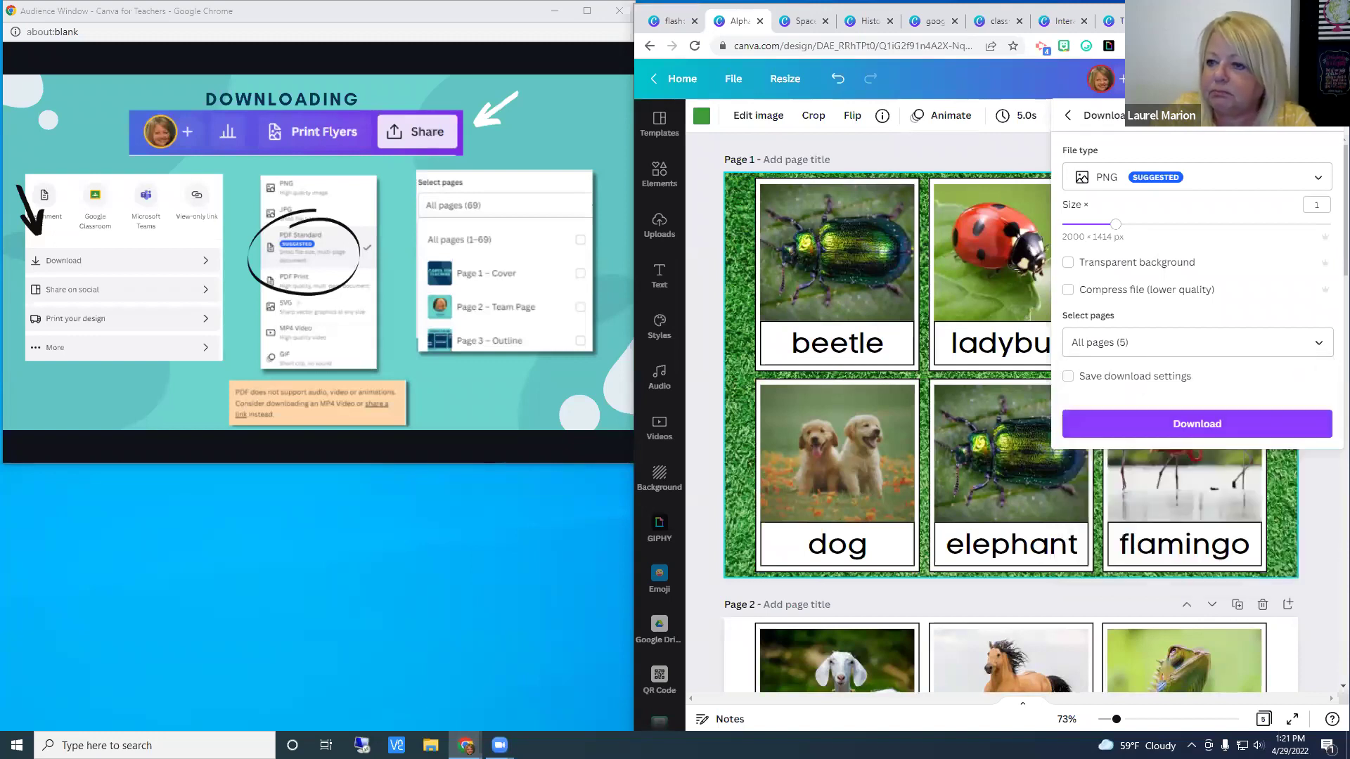
{"action": "left_click", "coordinate": [1068, 116]}
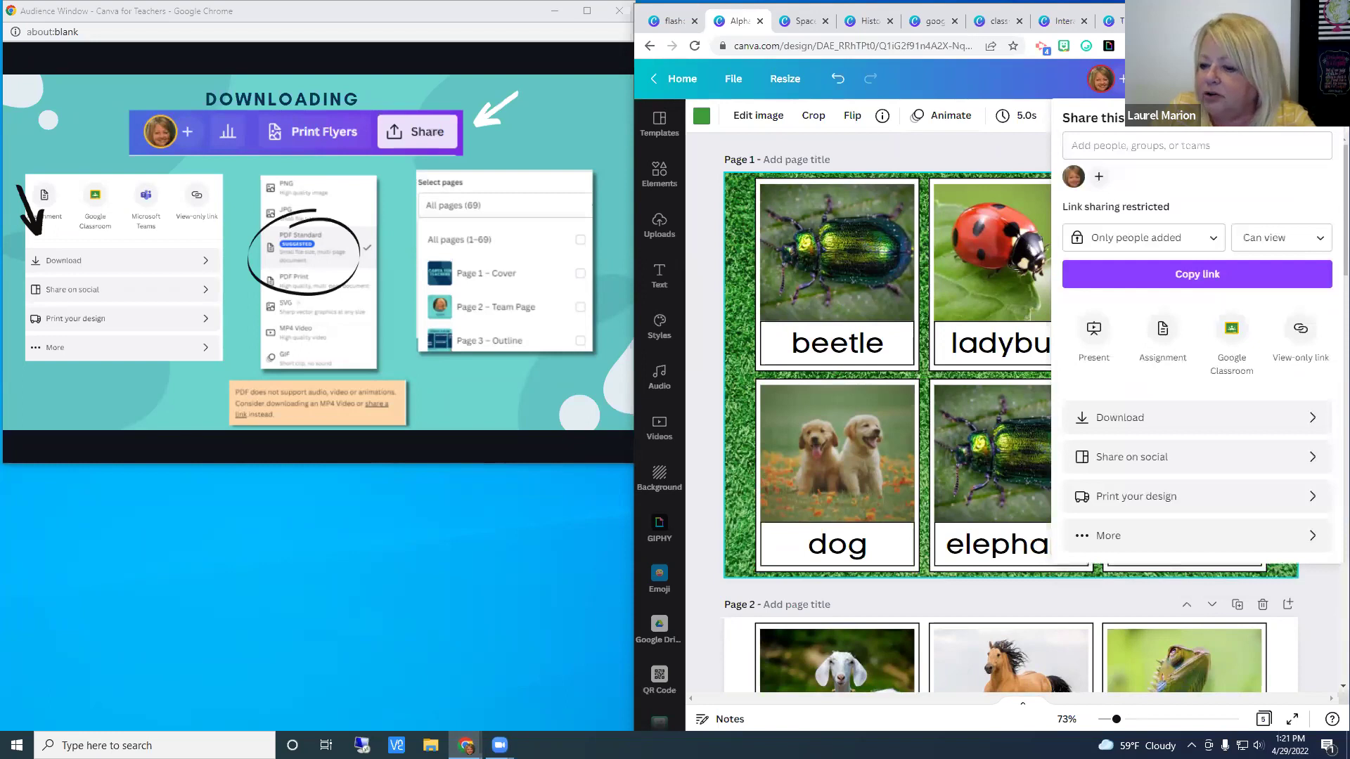
Step: Advance the slides to Share to Google Drive, view the Google Drive folders available for saving the design, and return to the sharing options
{"action": "key", "text": "Right"}
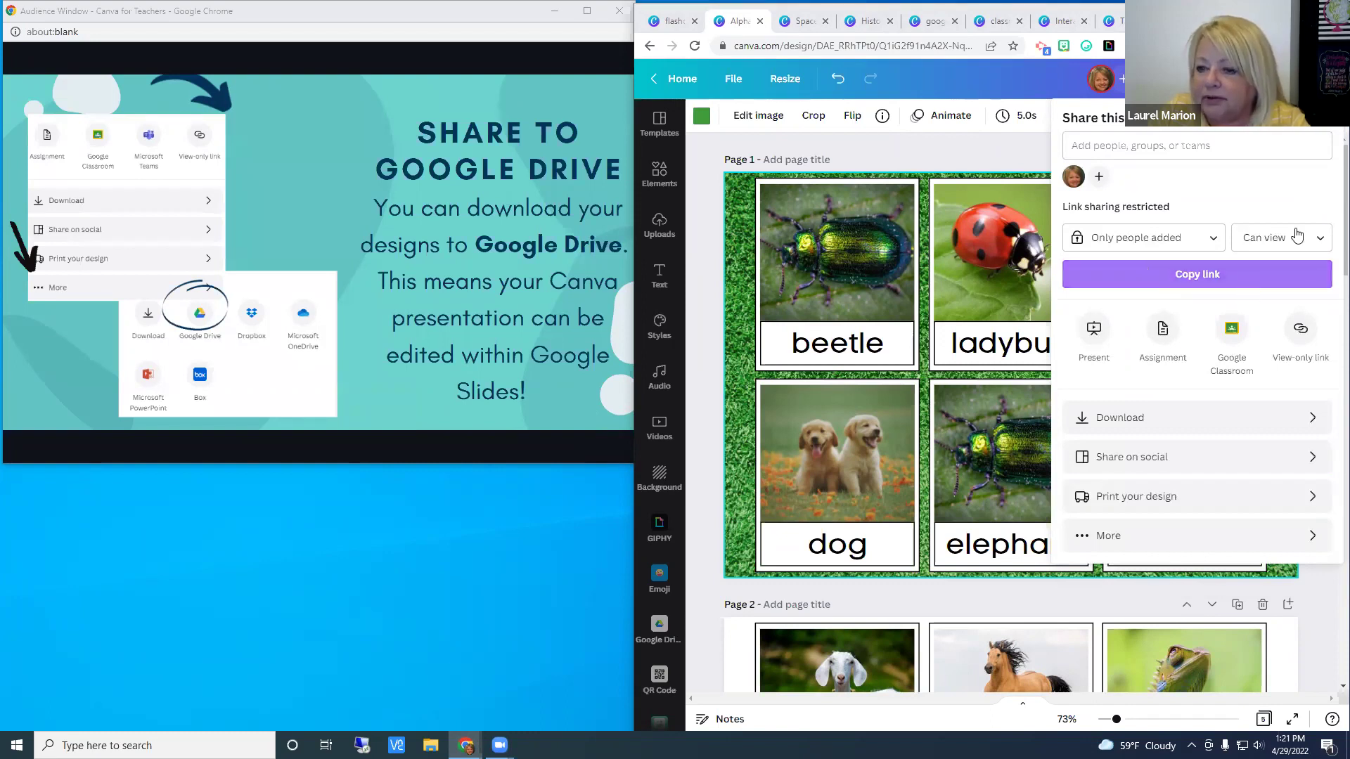
{"action": "left_click", "coordinate": [1315, 540]}
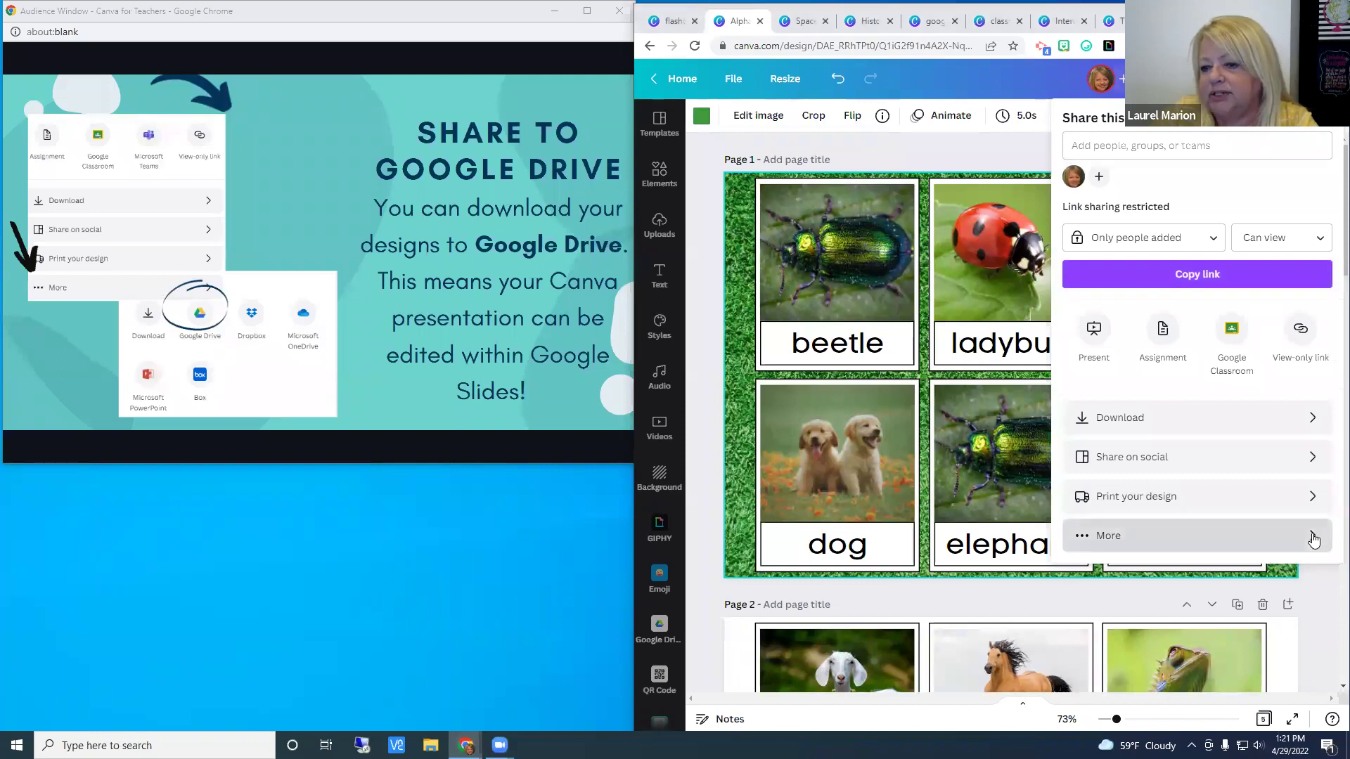
{"action": "scroll", "coordinate": [1166, 309], "scroll_direction": "down", "scroll_amount": 6}
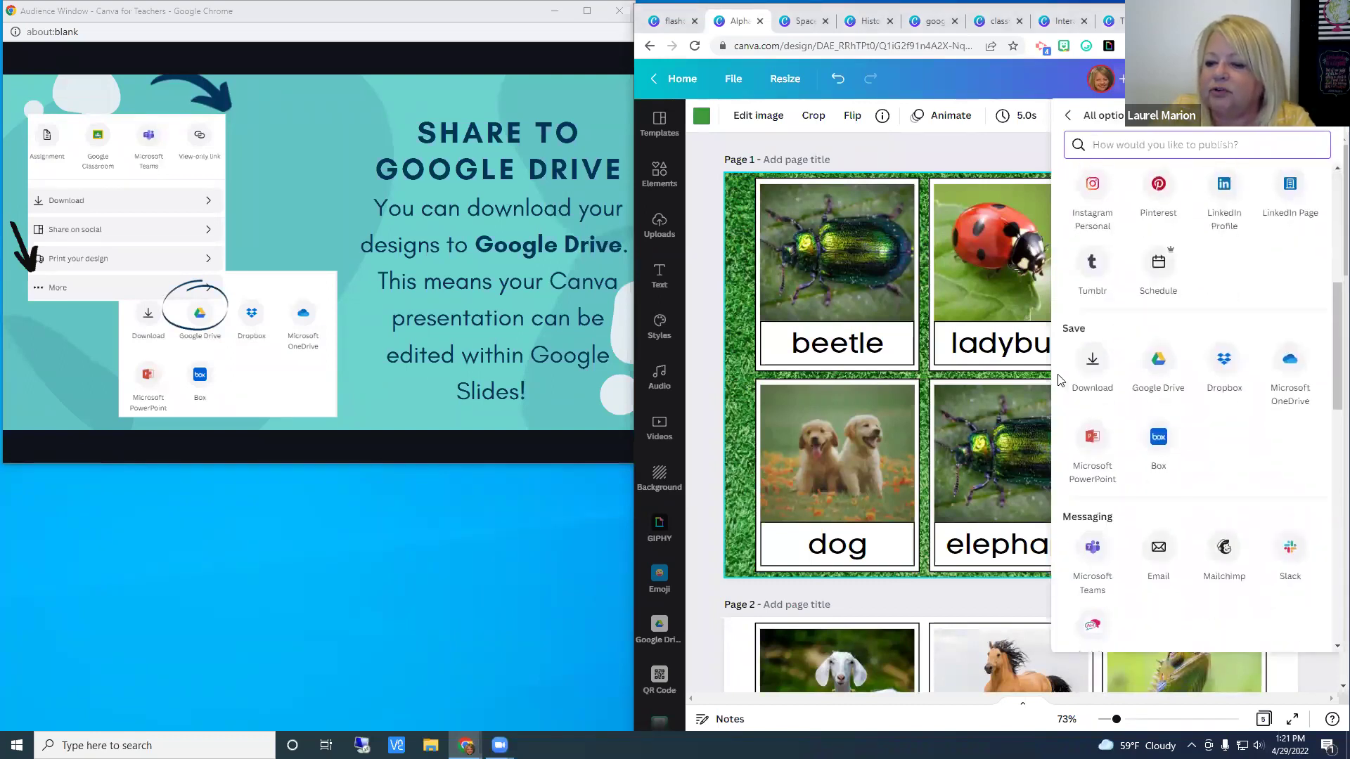
{"action": "left_click", "coordinate": [1160, 361]}
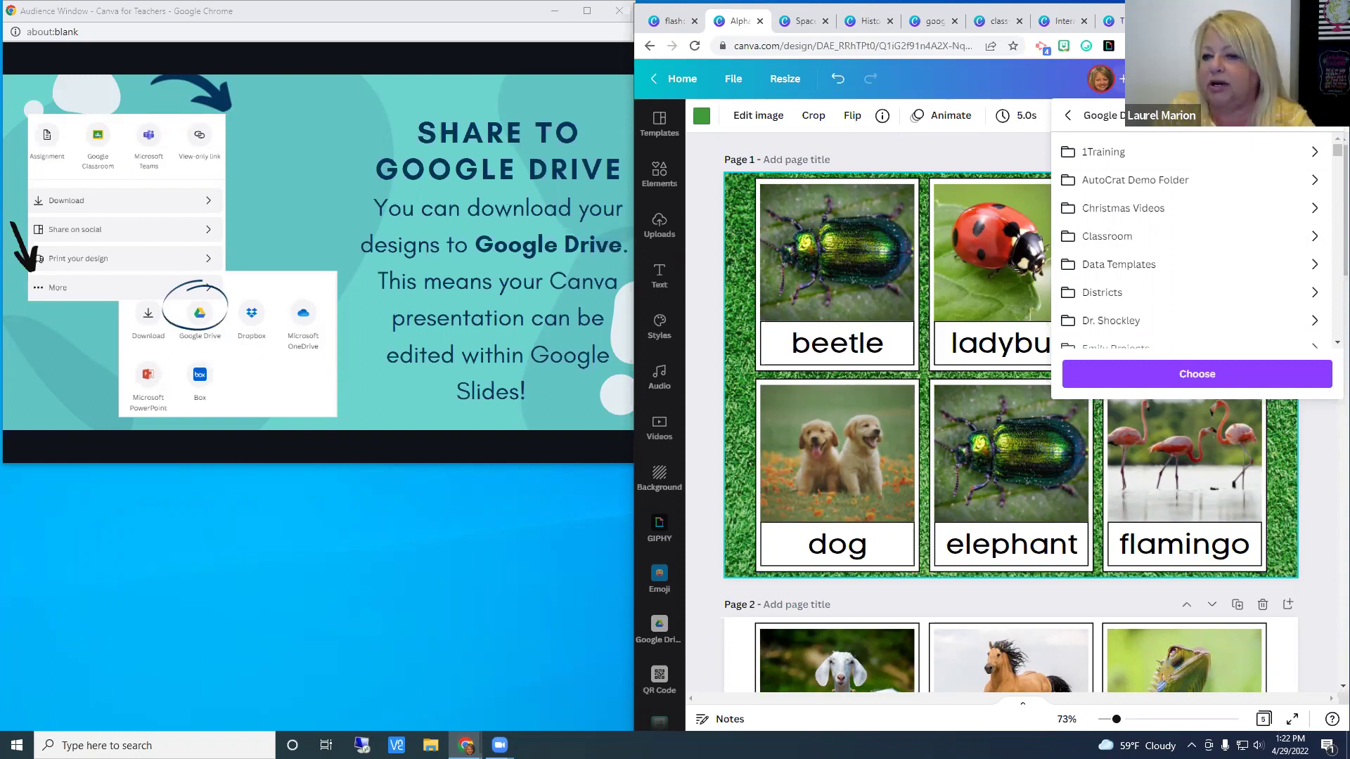
{"action": "left_click", "coordinate": [1071, 116]}
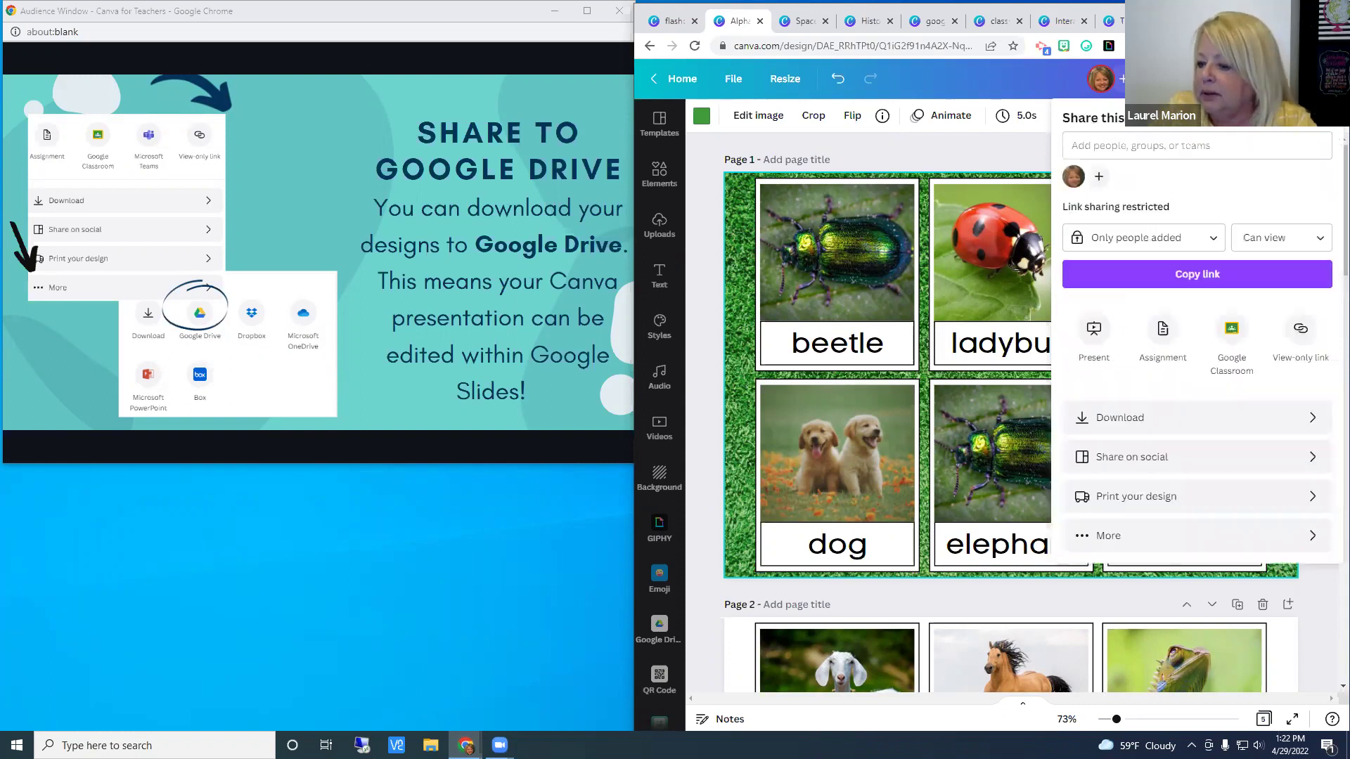
Step: Advance the slides to Posting to Google Classroom and open the Share to Classroom window for the flashcard design
{"action": "key", "text": "Right"}
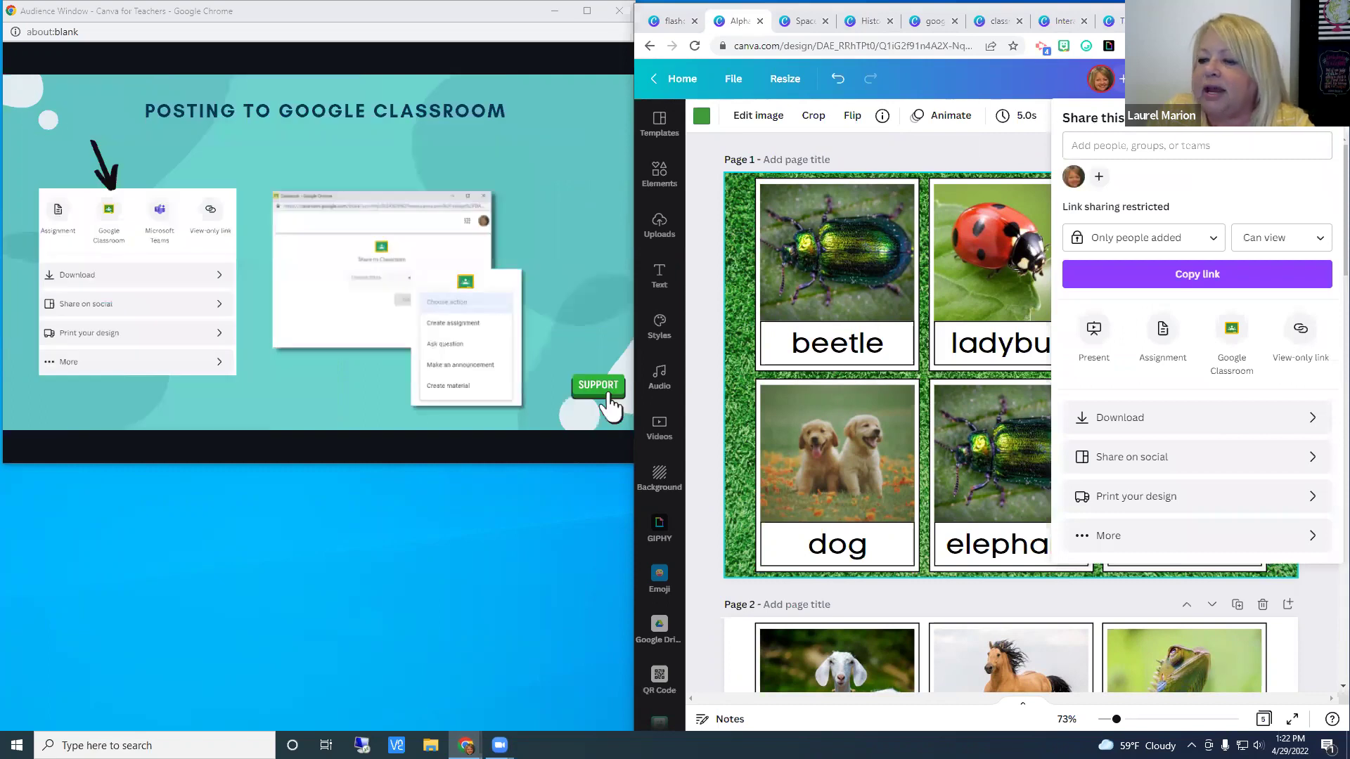
{"action": "left_click", "coordinate": [1181, 149]}
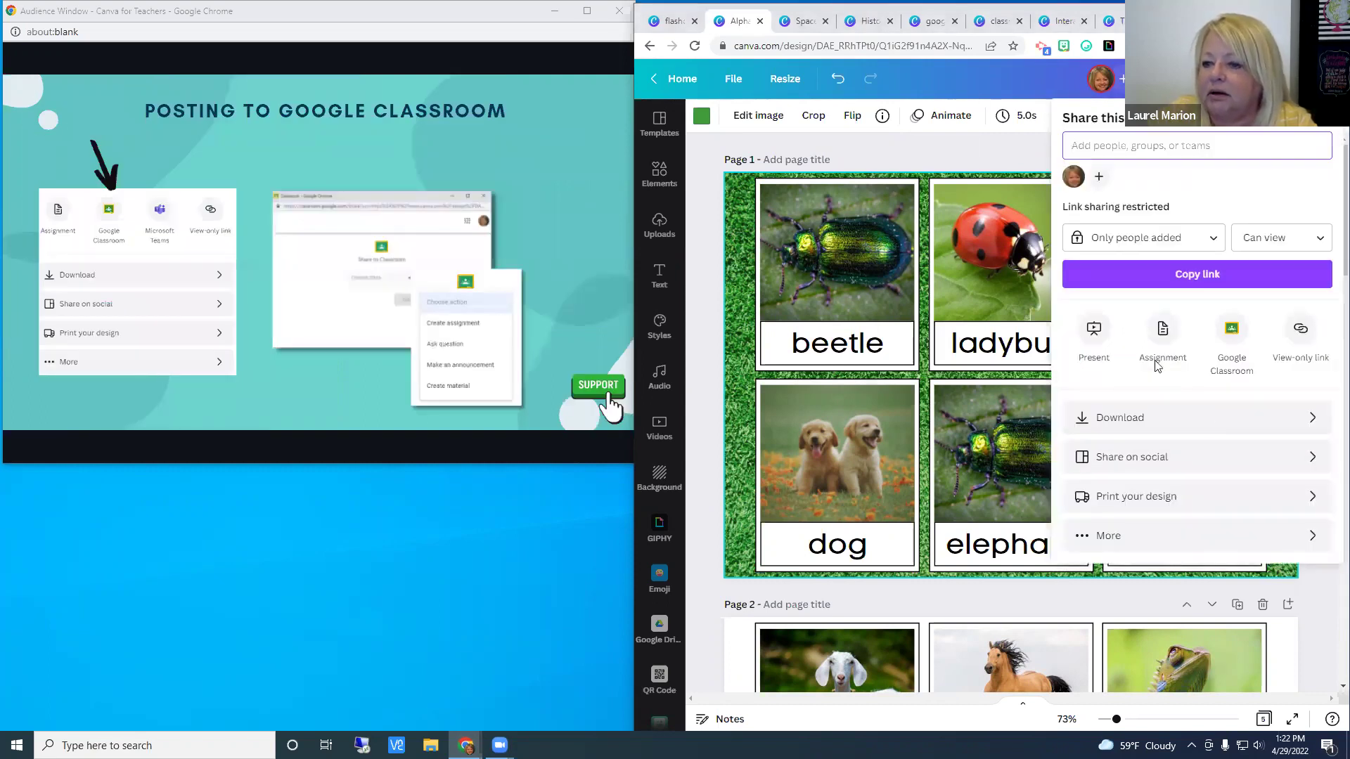
{"action": "left_click", "coordinate": [1239, 336]}
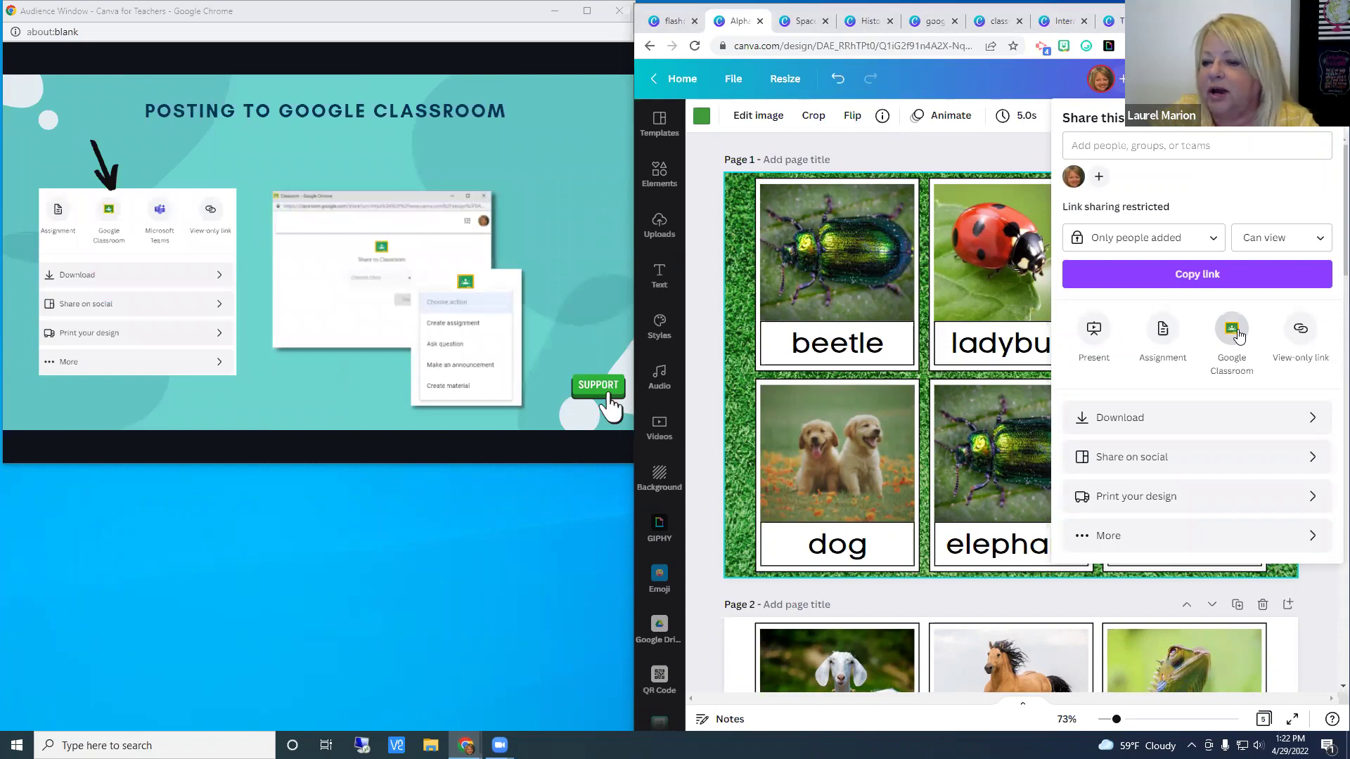
{"action": "left_click", "coordinate": [1239, 336]}
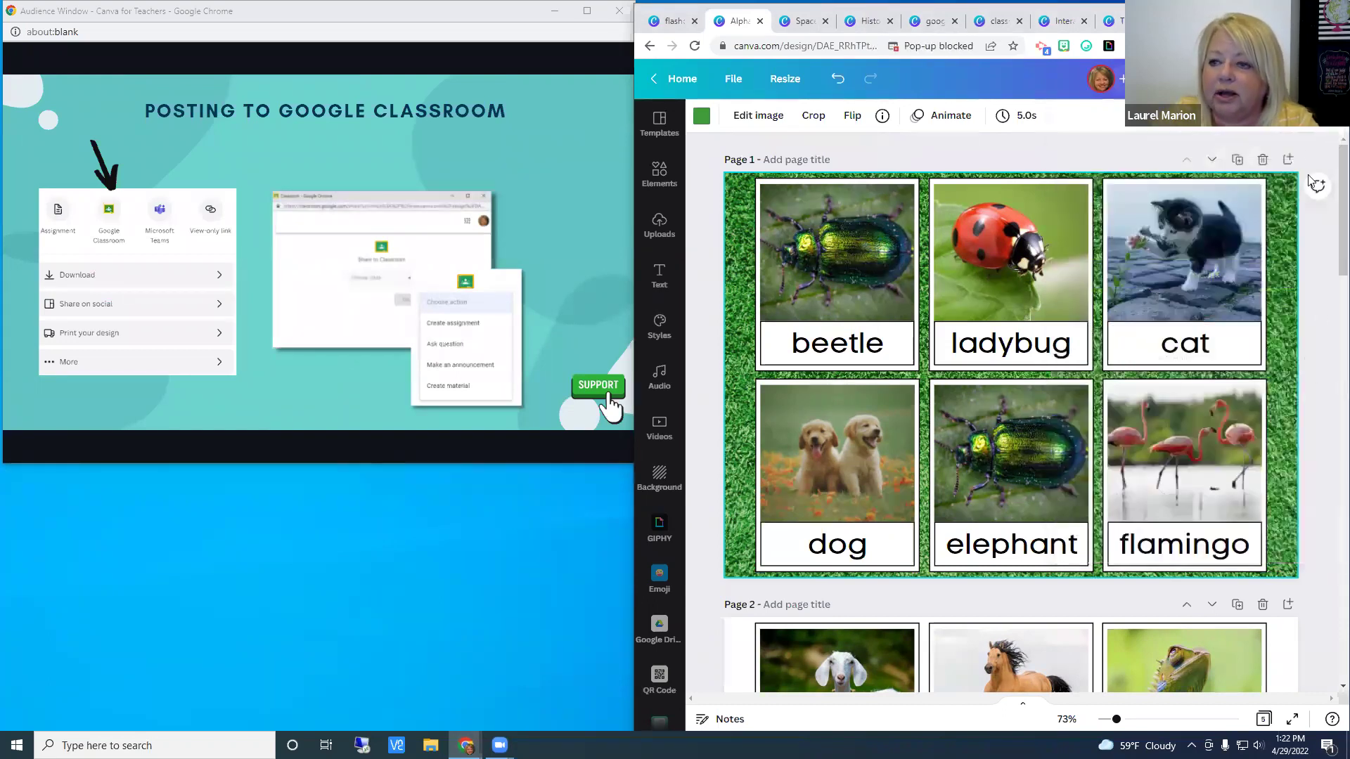
{"action": "left_click", "coordinate": [1294, 78]}
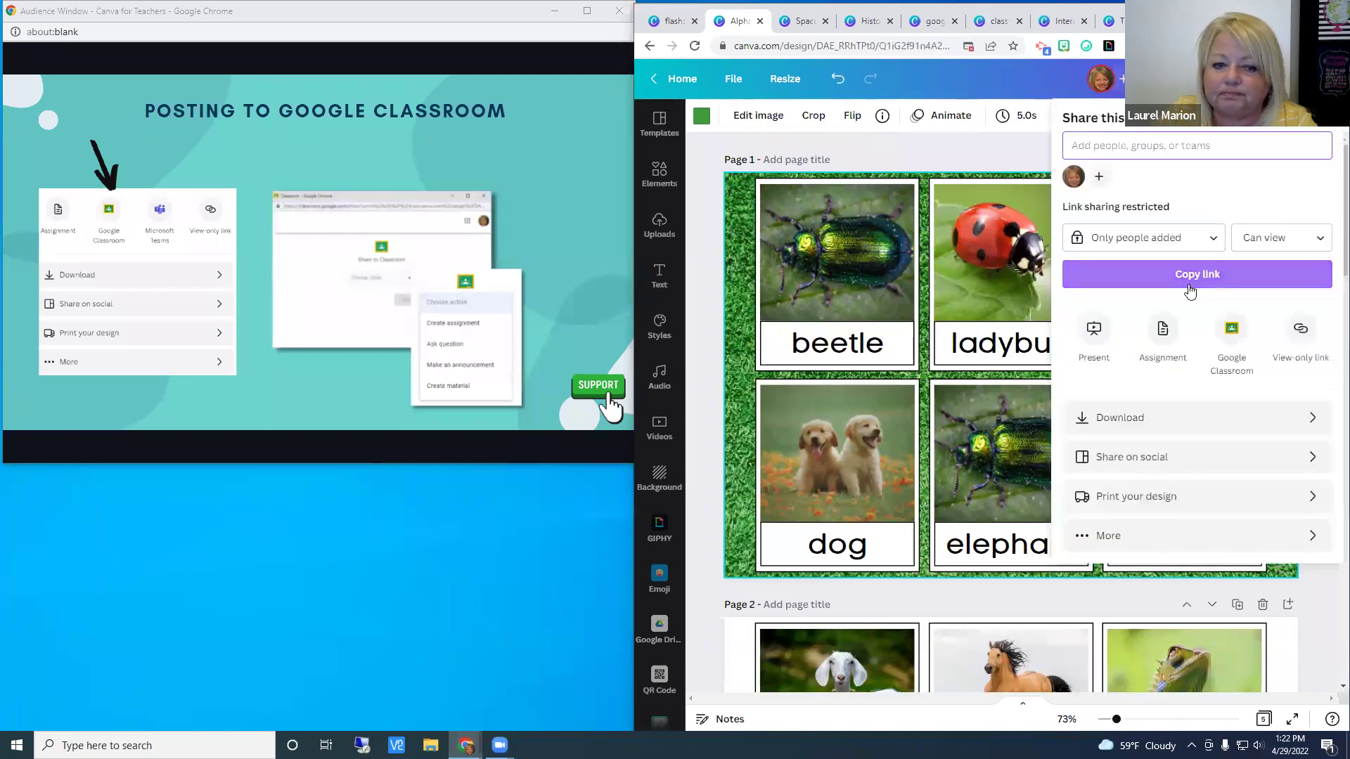
{"action": "left_click", "coordinate": [1231, 331]}
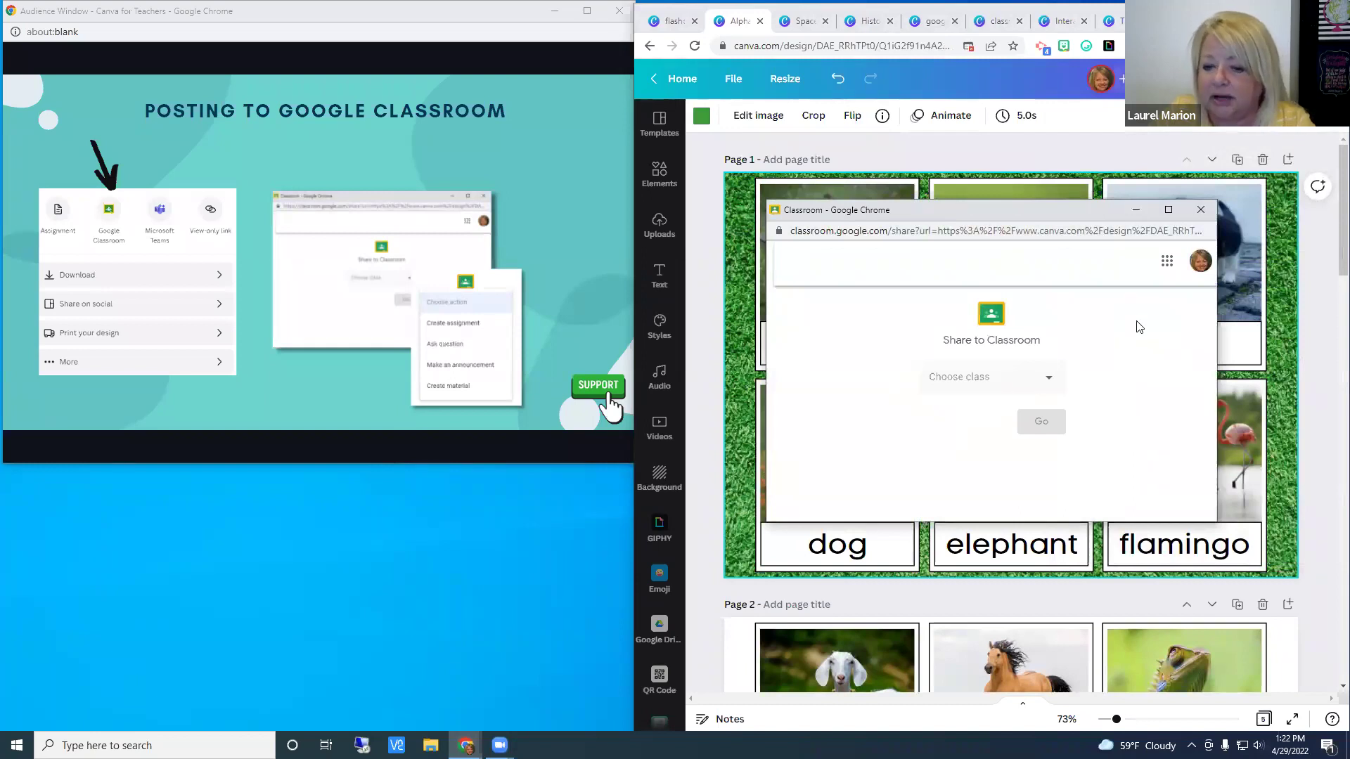
Step: Choose the RemotEDx Virtual Workshop class, view the available Classroom posting actions, and close the window without posting
{"action": "left_click", "coordinate": [1048, 379]}
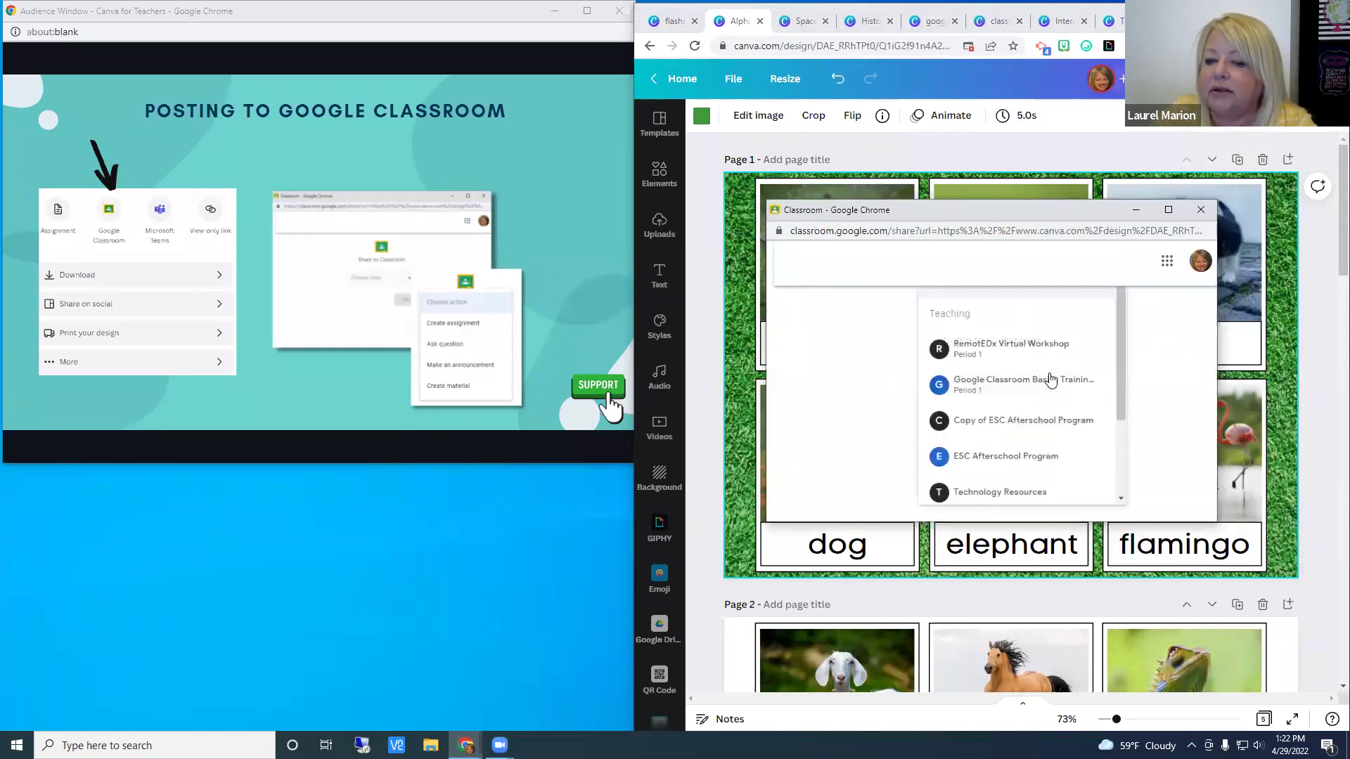
{"action": "left_click", "coordinate": [1041, 353]}
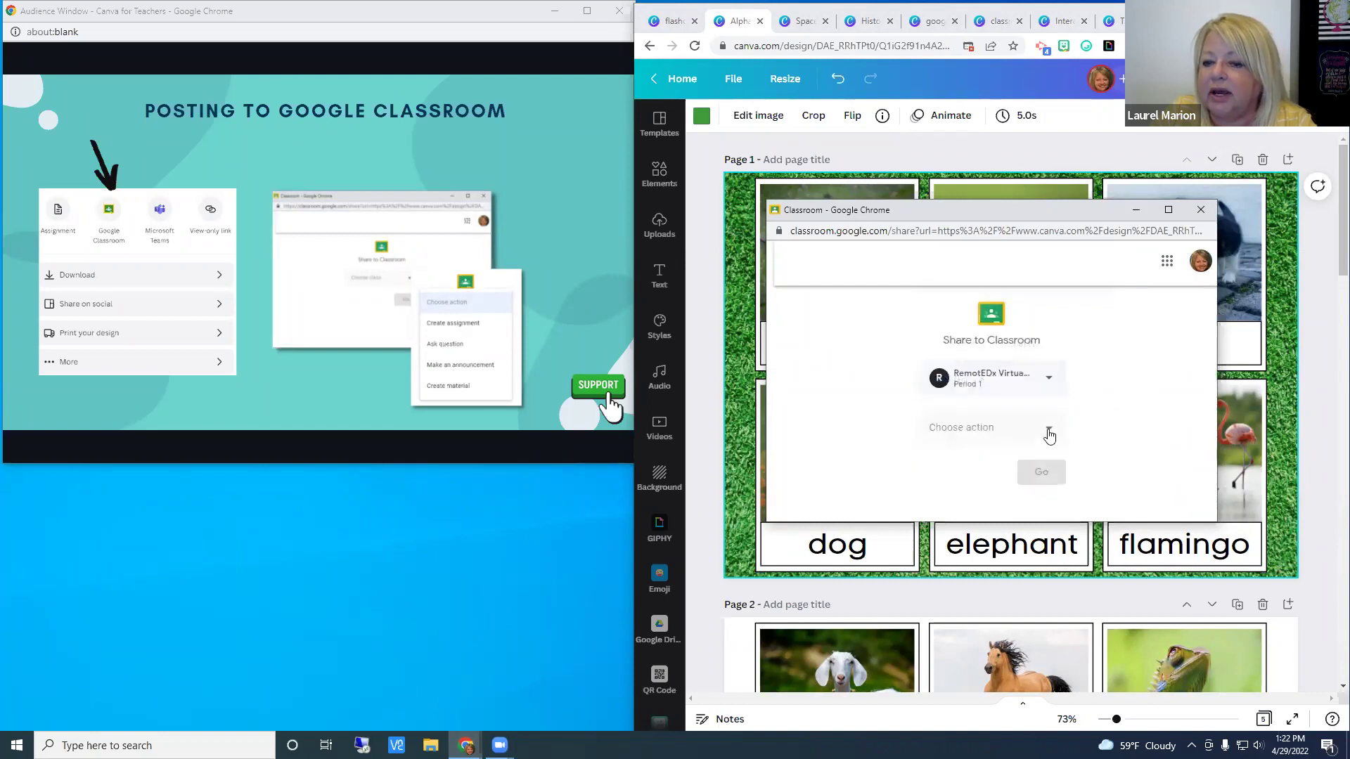
{"action": "left_click", "coordinate": [1049, 432]}
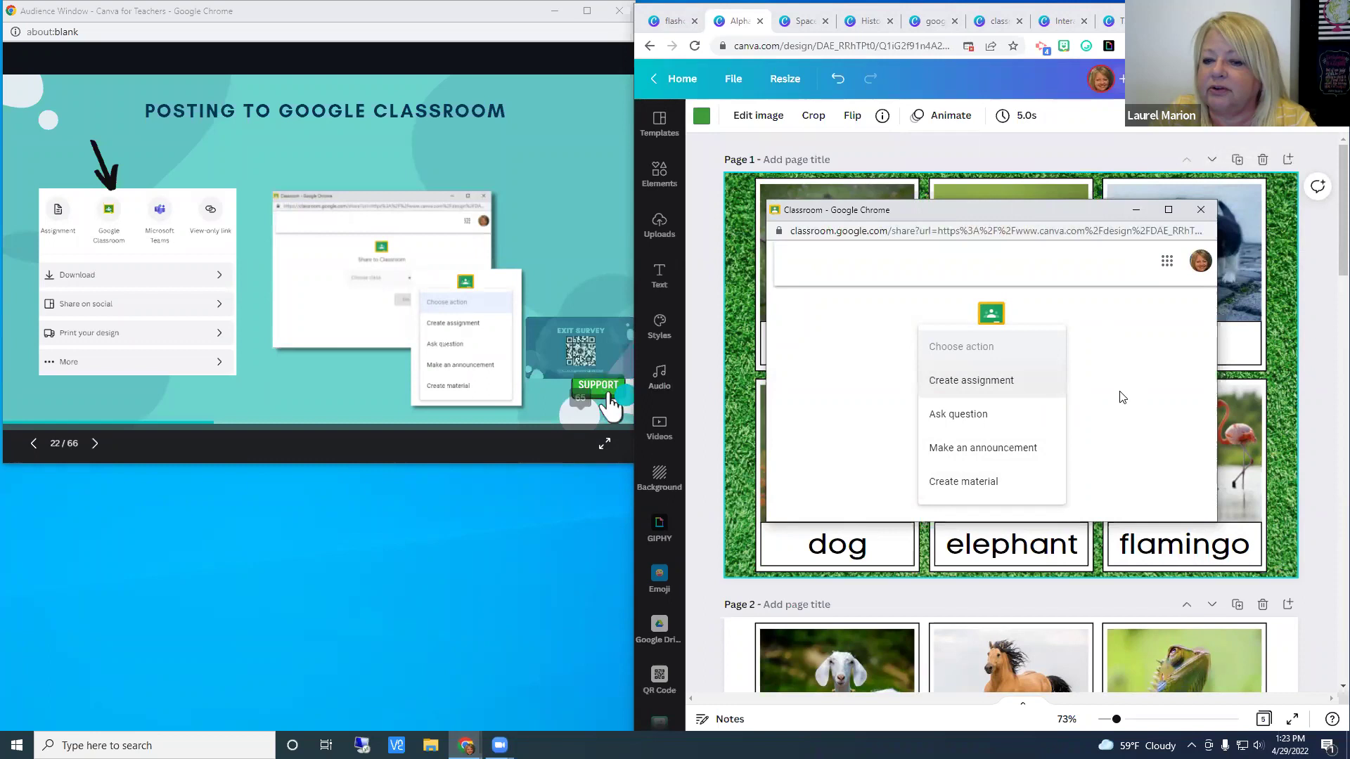
{"action": "left_click", "coordinate": [1200, 209]}
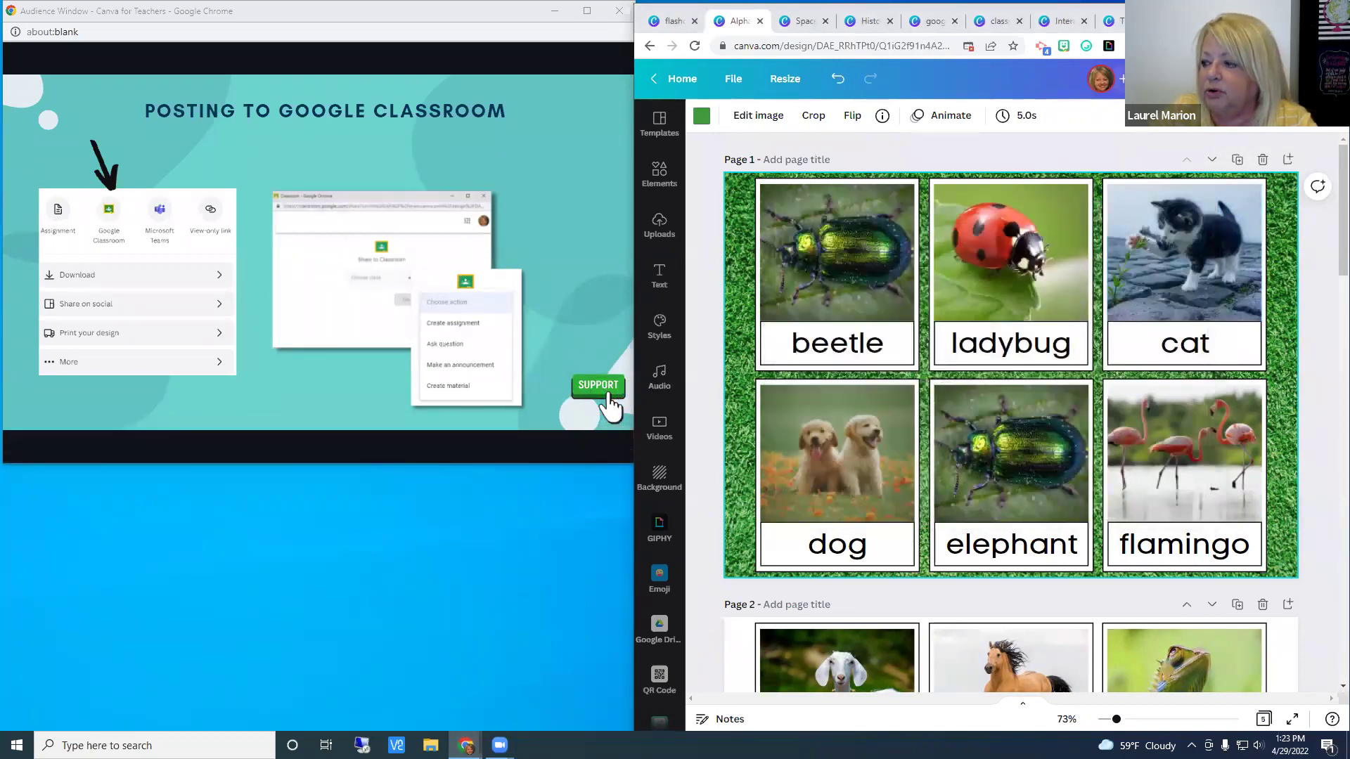
Step: Advance the slides to Share as a Template, look through all of the design's sharing options, and close them
{"action": "key", "text": "Right"}
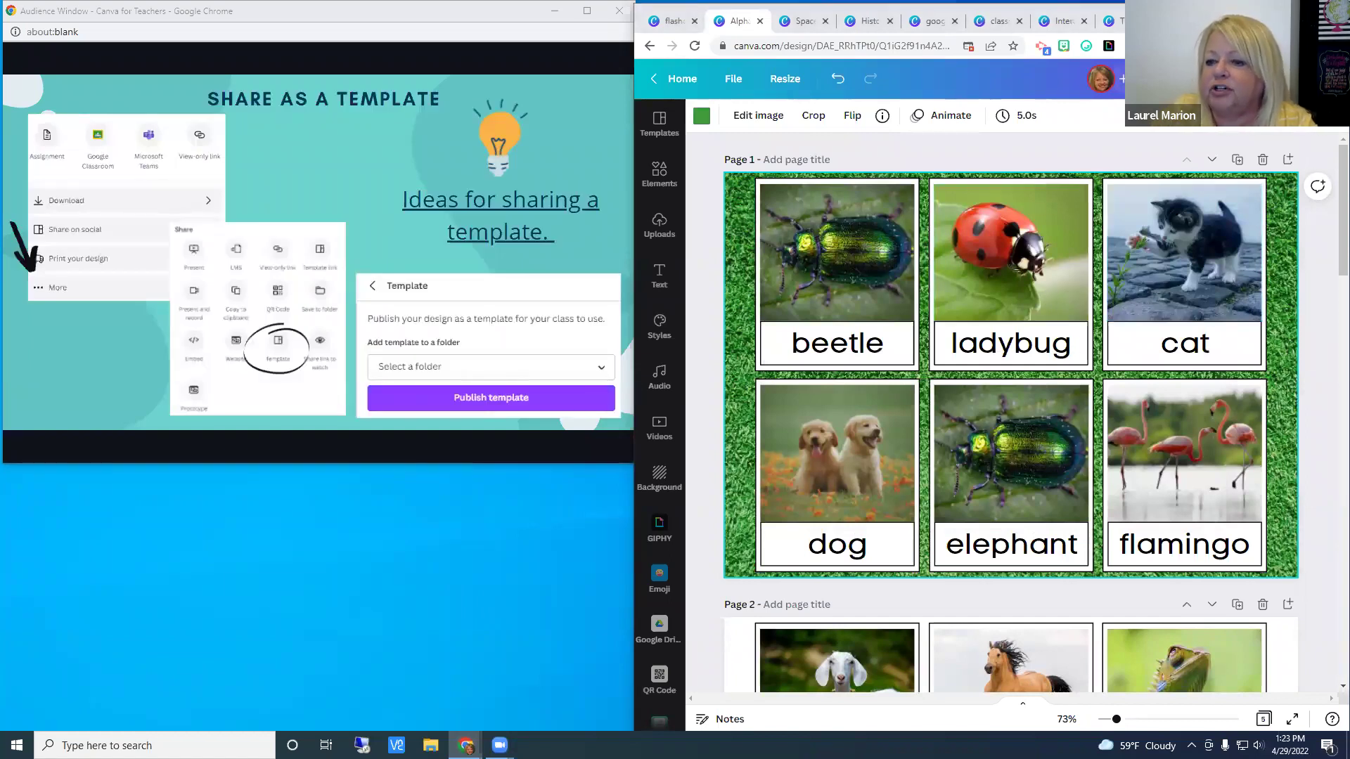
{"action": "left_click", "coordinate": [1209, 78]}
{"action": "left_click", "coordinate": [1175, 536]}
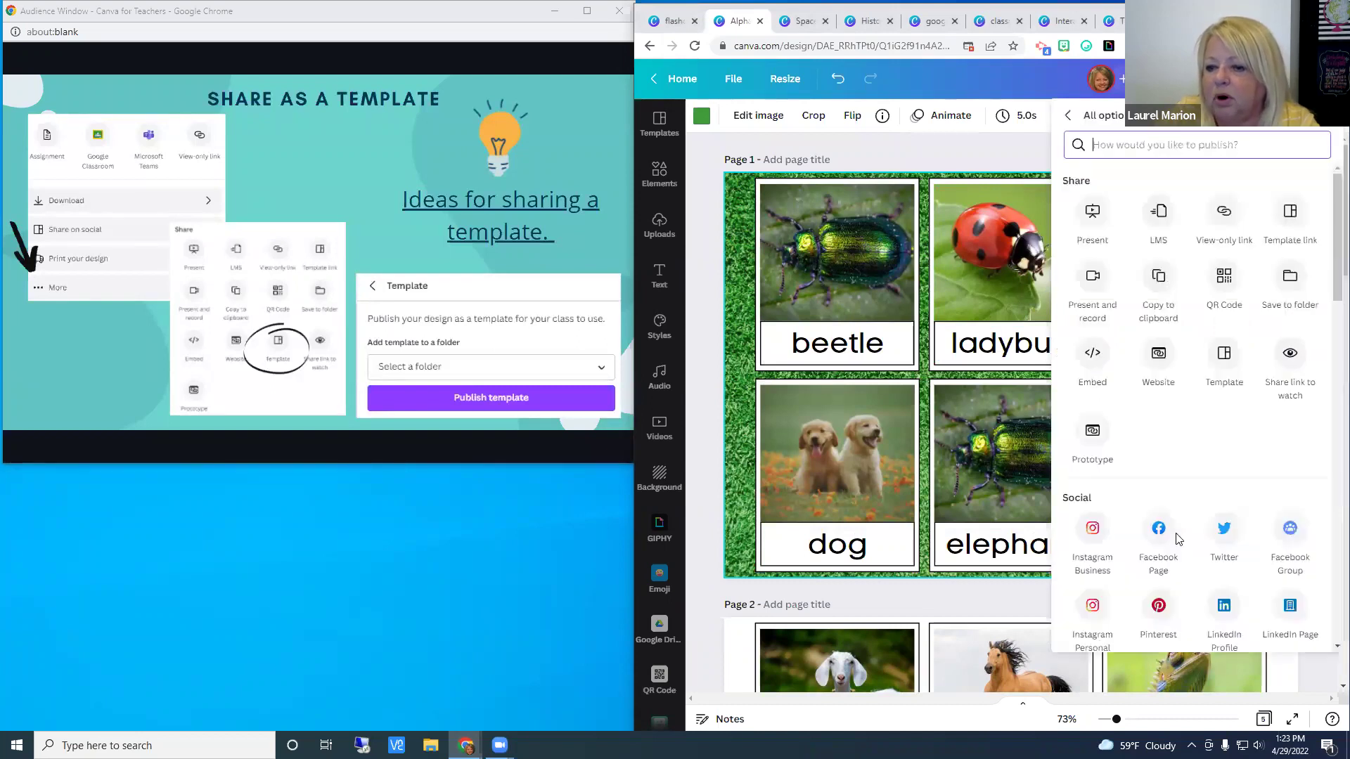
{"action": "scroll", "coordinate": [1204, 288], "scroll_direction": "down", "scroll_amount": 12}
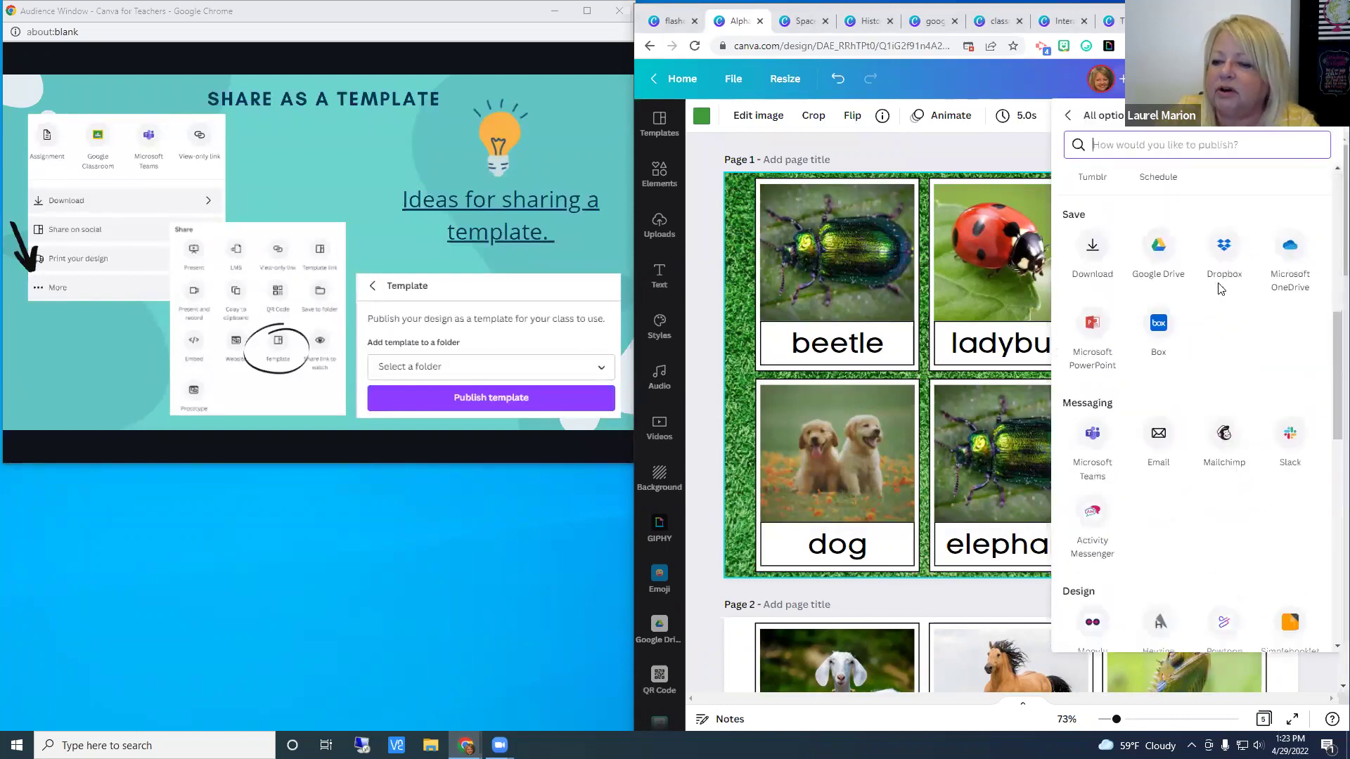
{"action": "scroll", "coordinate": [1223, 492], "scroll_direction": "up", "scroll_amount": 12}
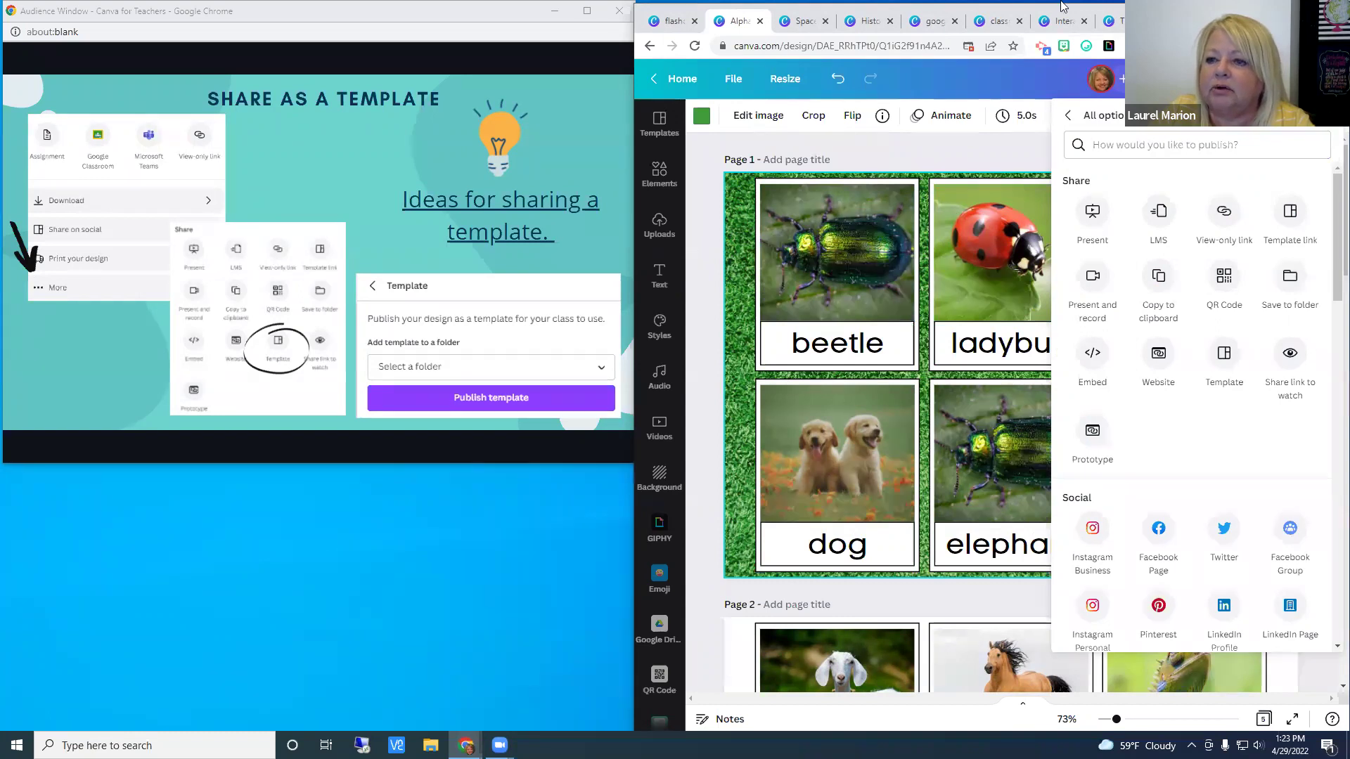
{"action": "left_click", "coordinate": [975, 139]}
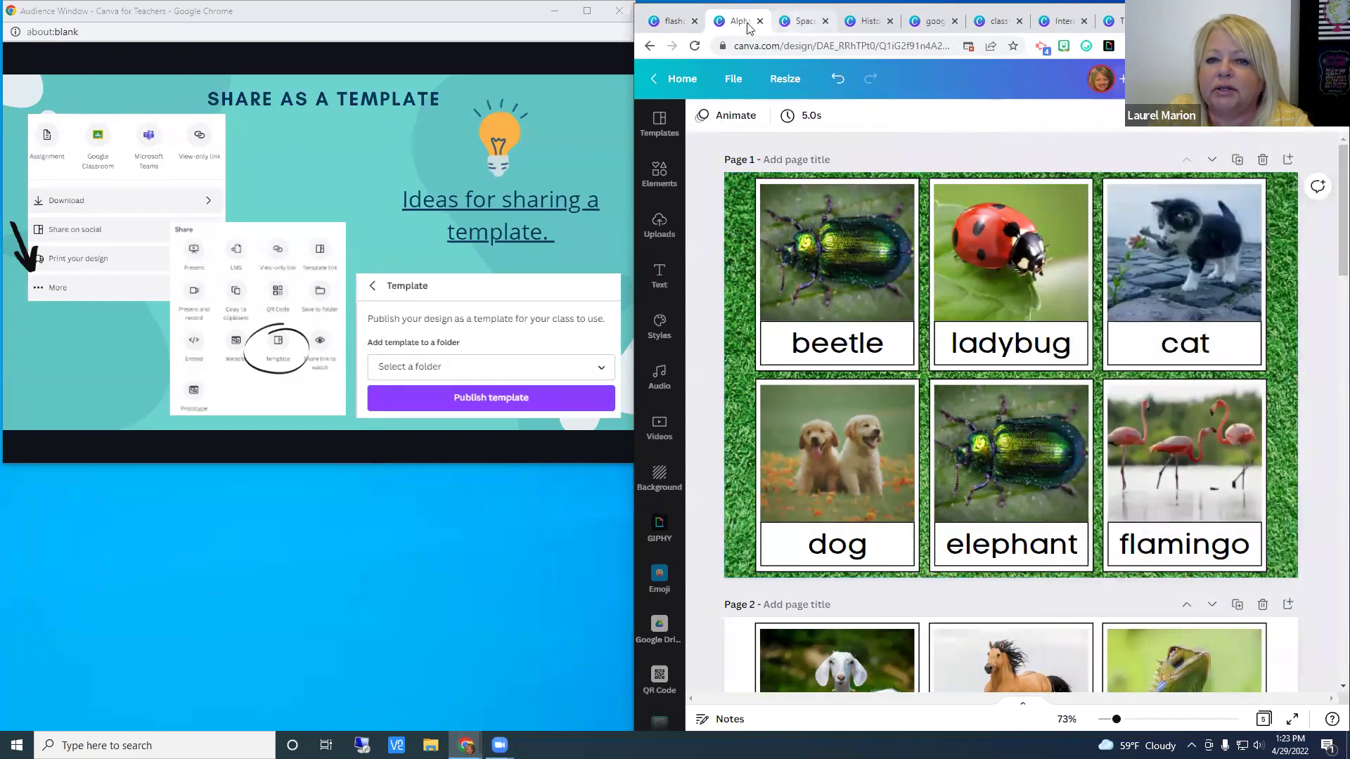
Step: Show the space-themed classroom newsletter design and advance the slides to Presenting in Canva
{"action": "left_click", "coordinate": [803, 22]}
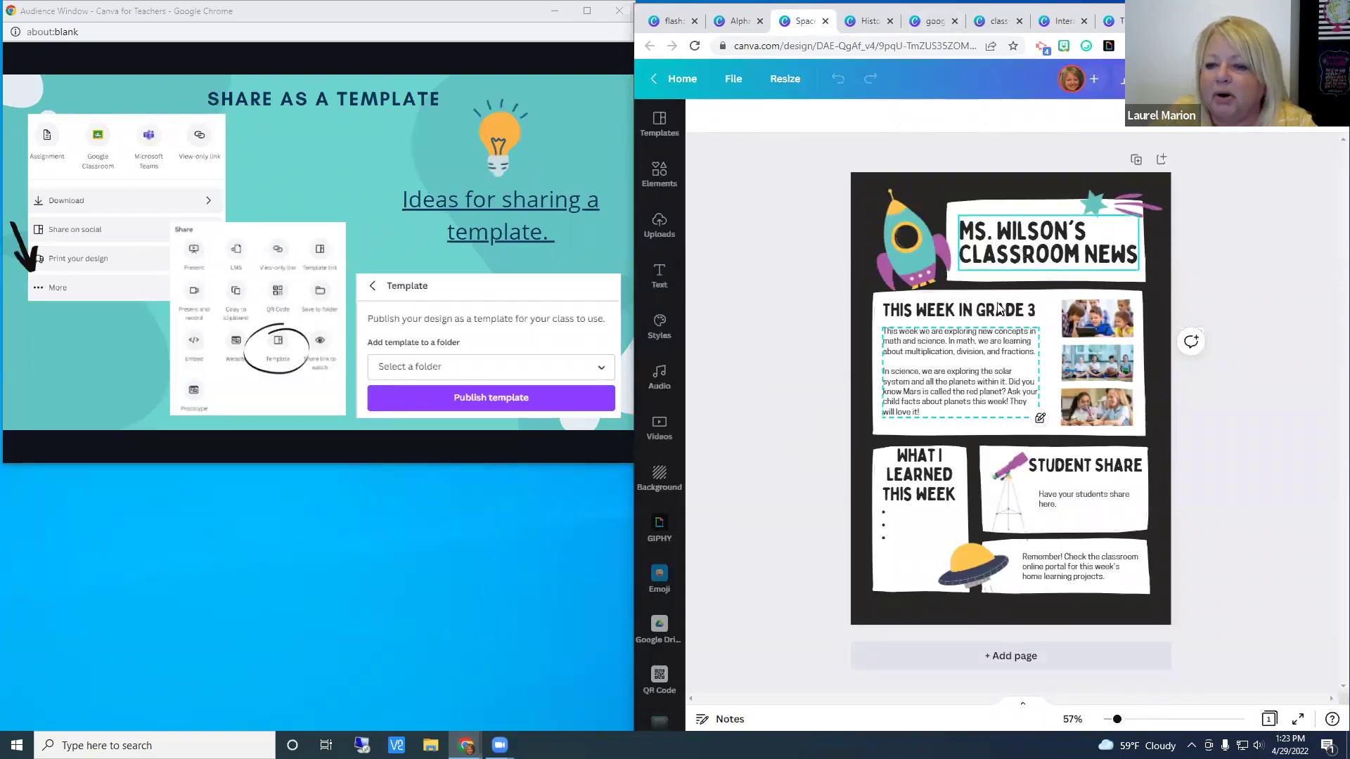
{"action": "mouse_move", "coordinate": [1041, 418]}
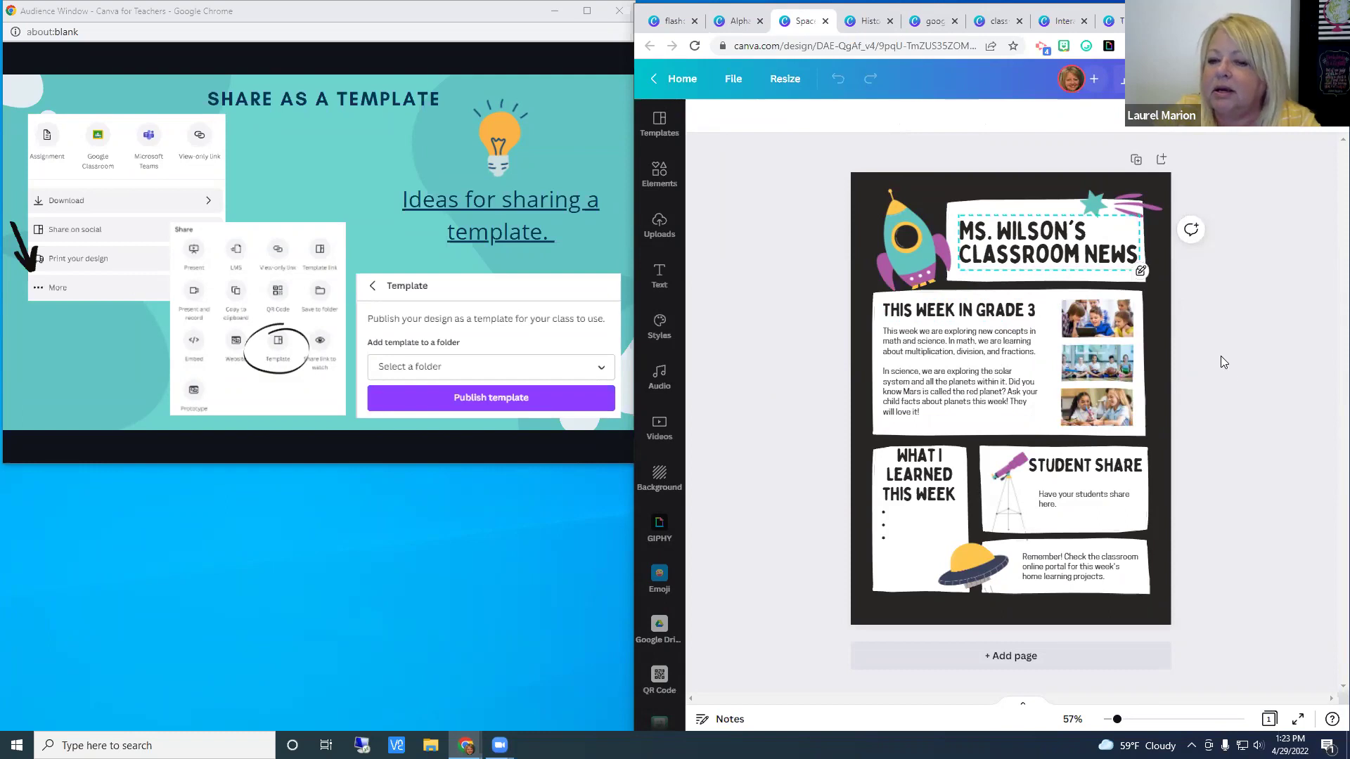
{"action": "left_click", "coordinate": [1227, 429]}
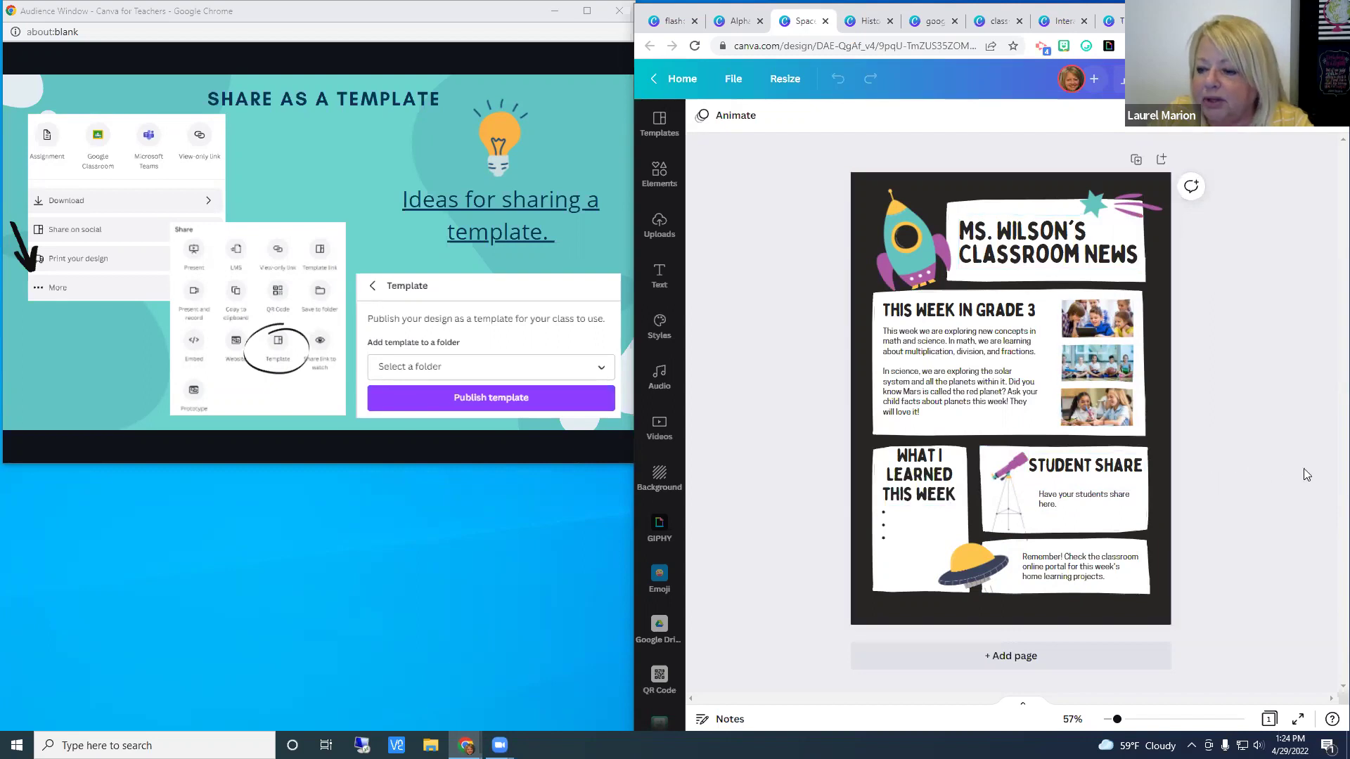
{"action": "key", "text": "Right"}
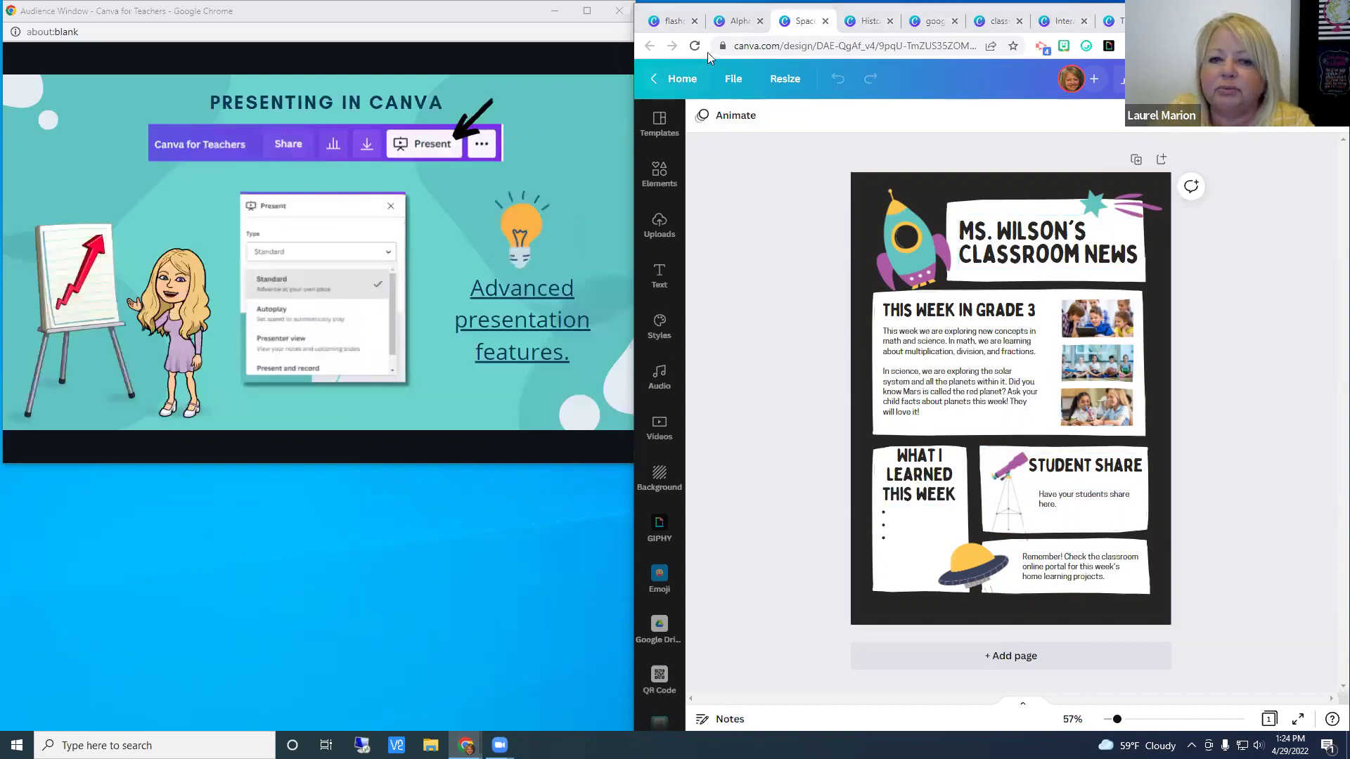
Step: Open the Introduction to History presentation and review the presentation types available for presenting it
{"action": "left_click", "coordinate": [870, 23]}
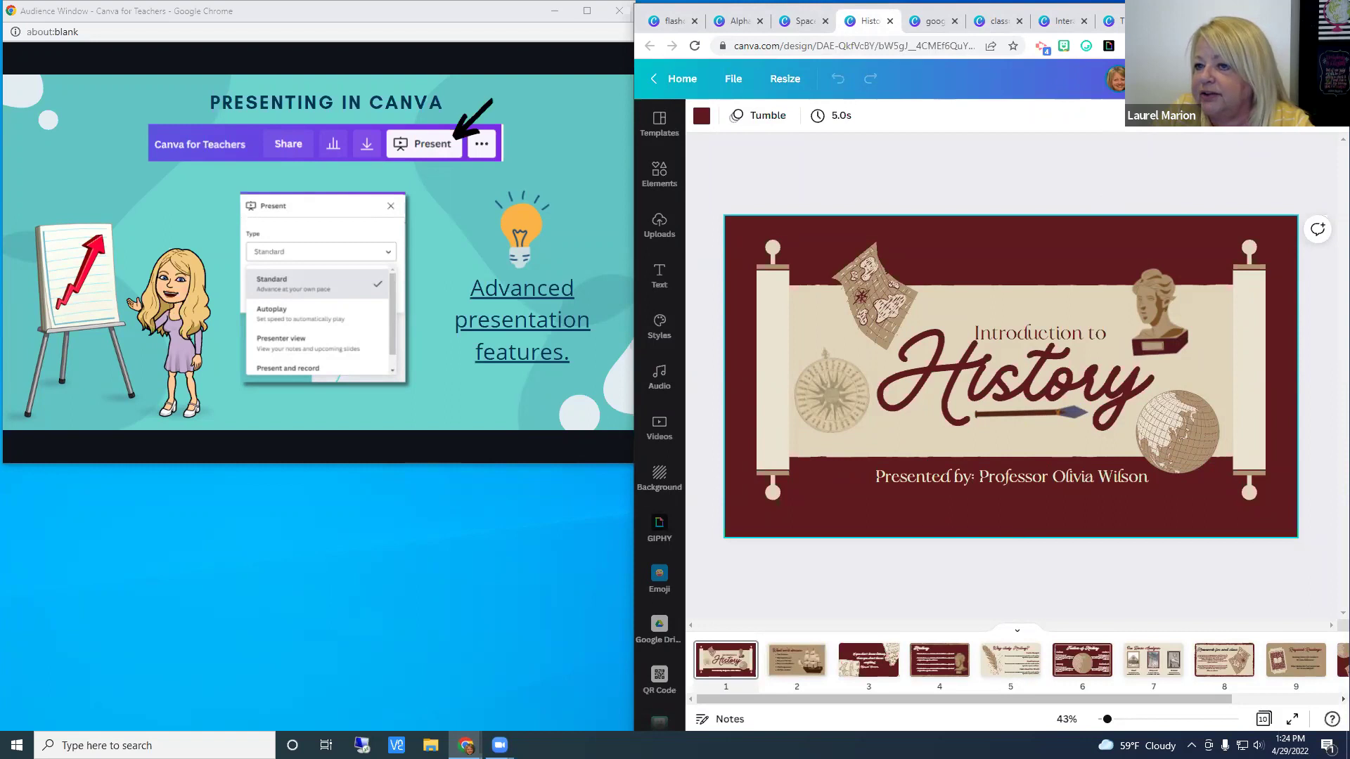
{"action": "left_click", "coordinate": [1266, 79]}
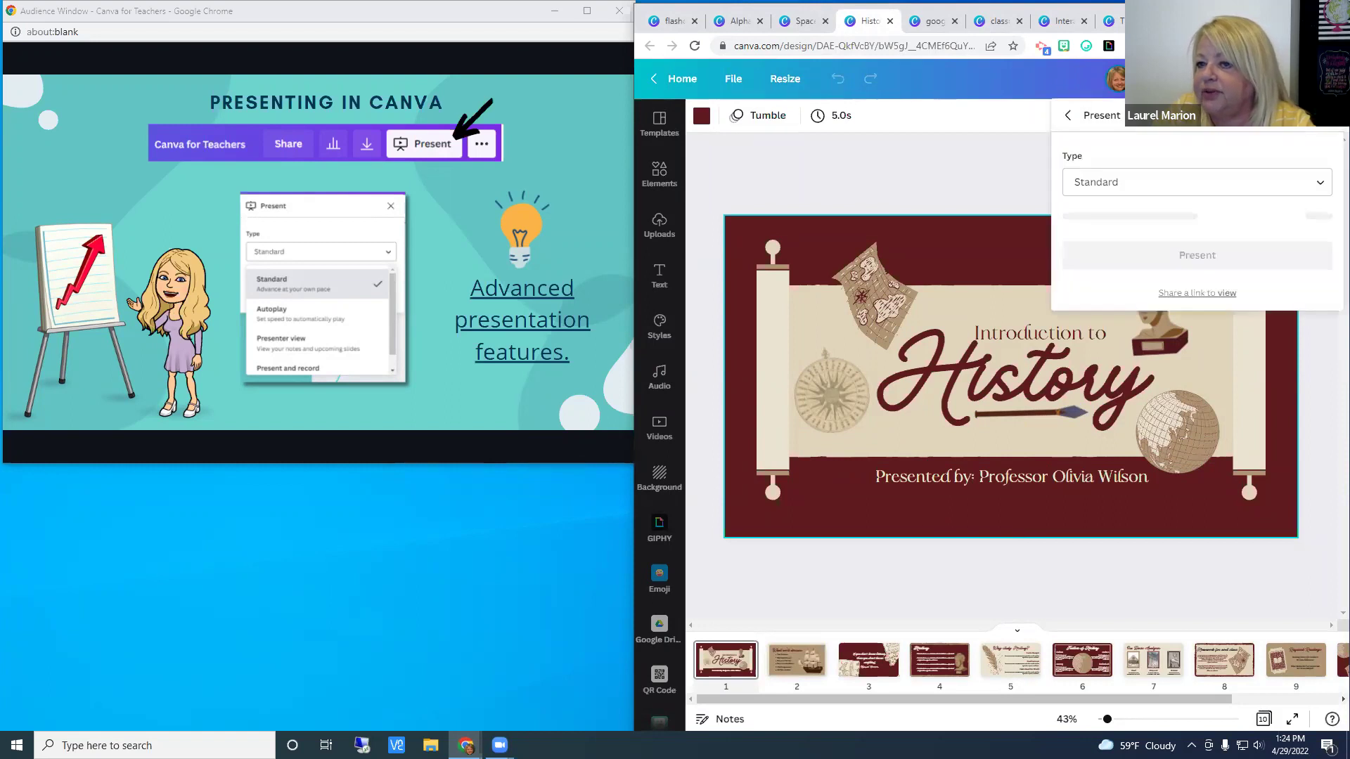
{"action": "left_click", "coordinate": [1321, 186]}
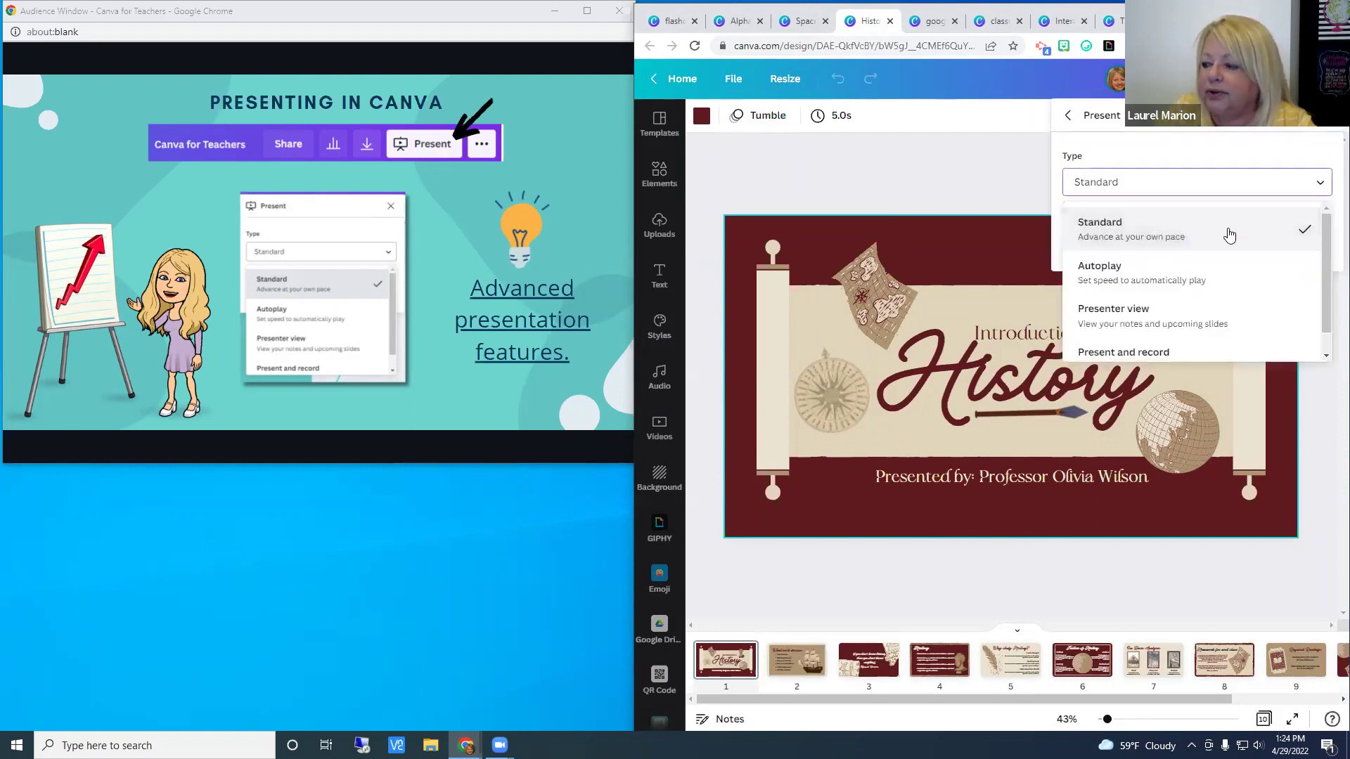
{"action": "scroll", "coordinate": [1177, 295], "scroll_direction": "down", "scroll_amount": 1}
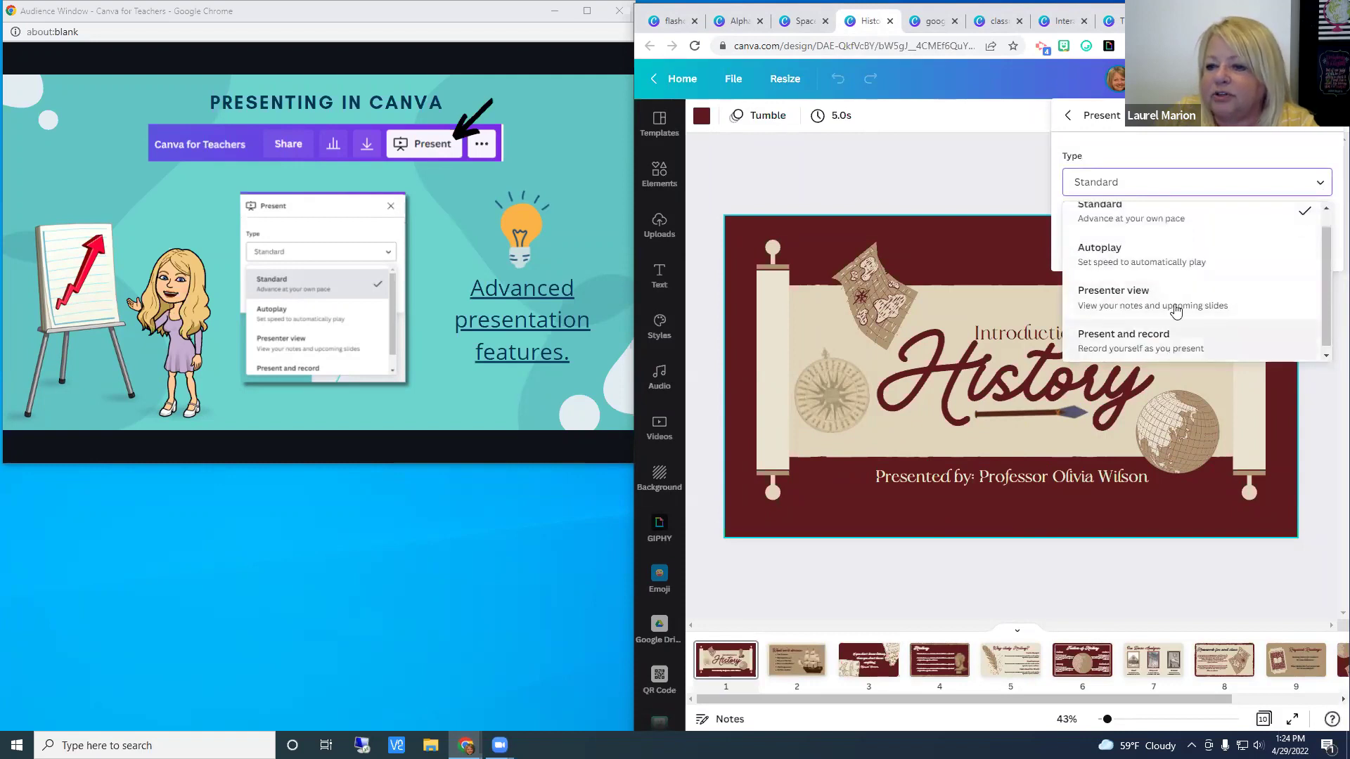
{"action": "scroll", "coordinate": [1176, 310], "scroll_direction": "up", "scroll_amount": 1}
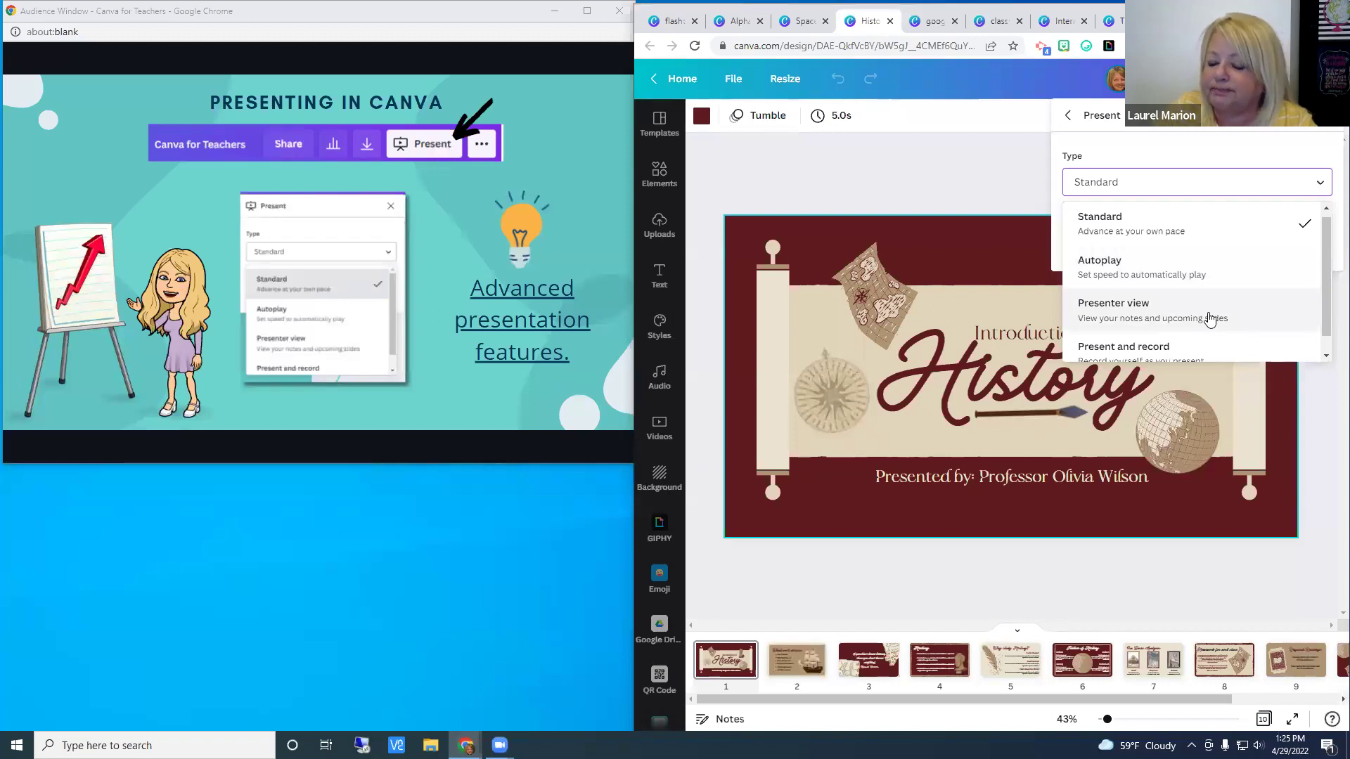
{"action": "scroll", "coordinate": [1206, 331], "scroll_direction": "down", "scroll_amount": 1}
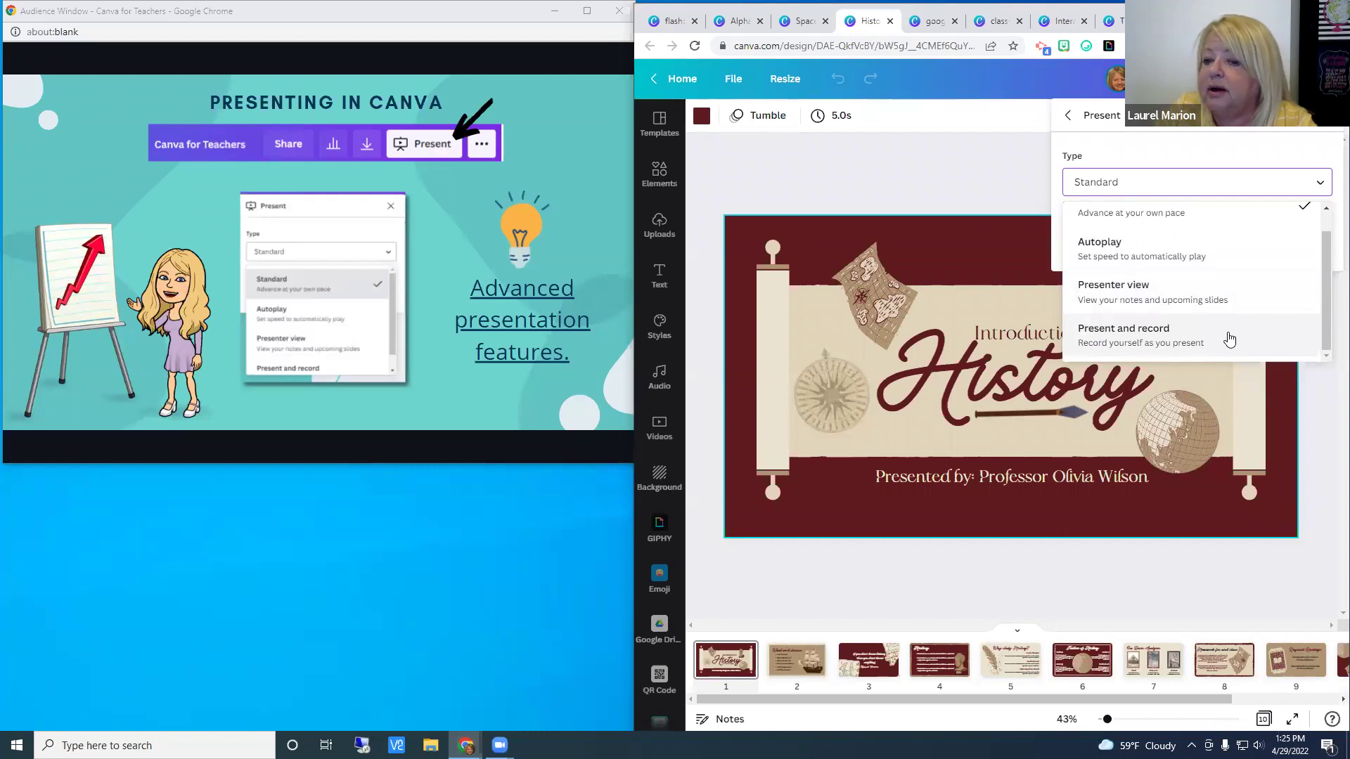
{"action": "scroll", "coordinate": [1153, 232], "scroll_direction": "up", "scroll_amount": 1}
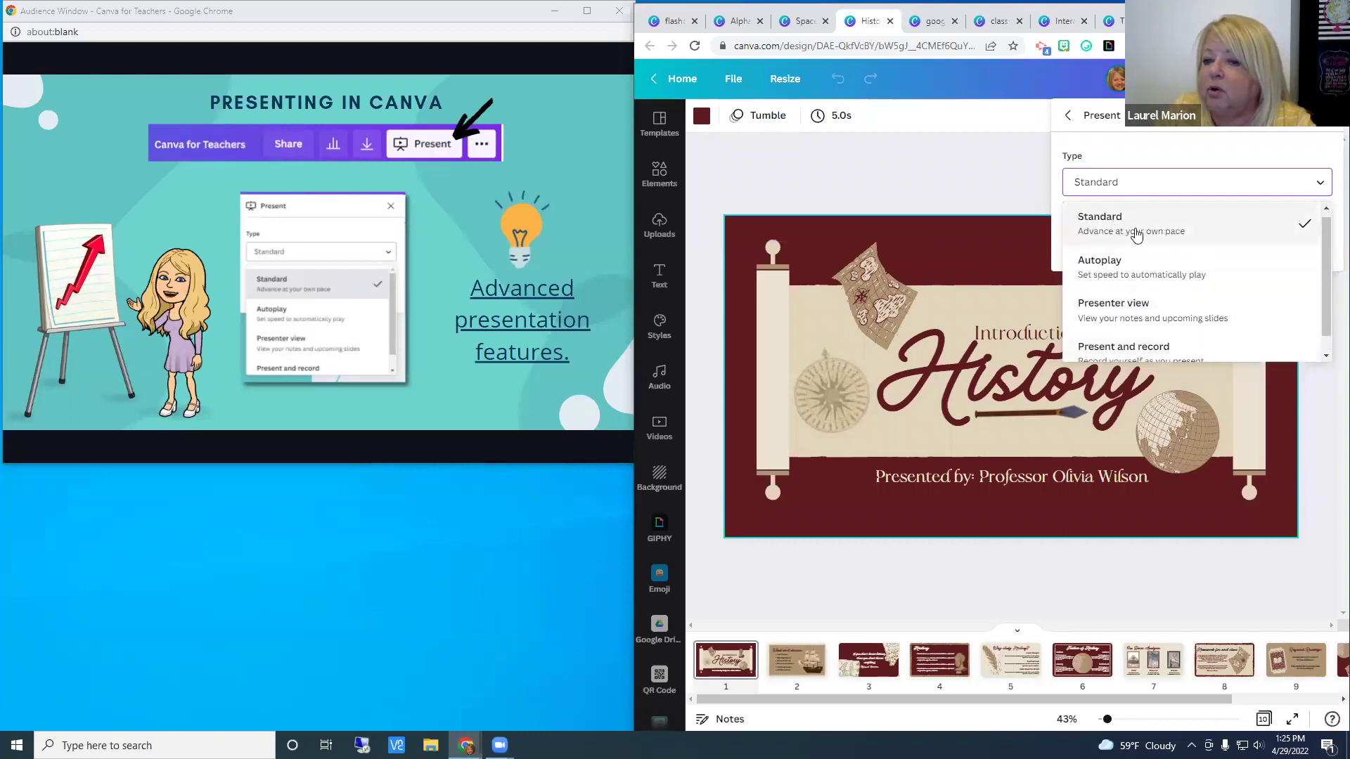
Step: Present the history design full screen with the Standard type, advance to its second slide, and exit the presentation
{"action": "left_click", "coordinate": [1170, 229]}
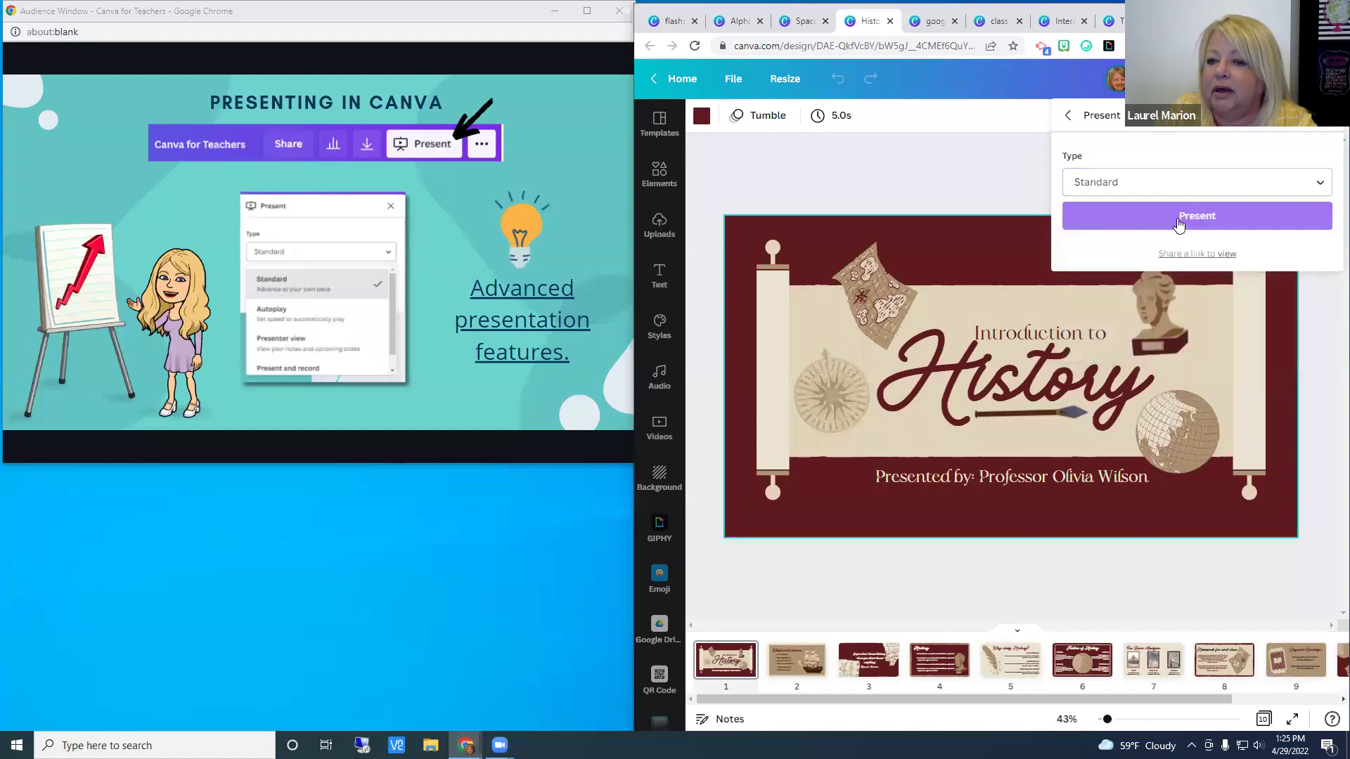
{"action": "left_click", "coordinate": [1179, 224]}
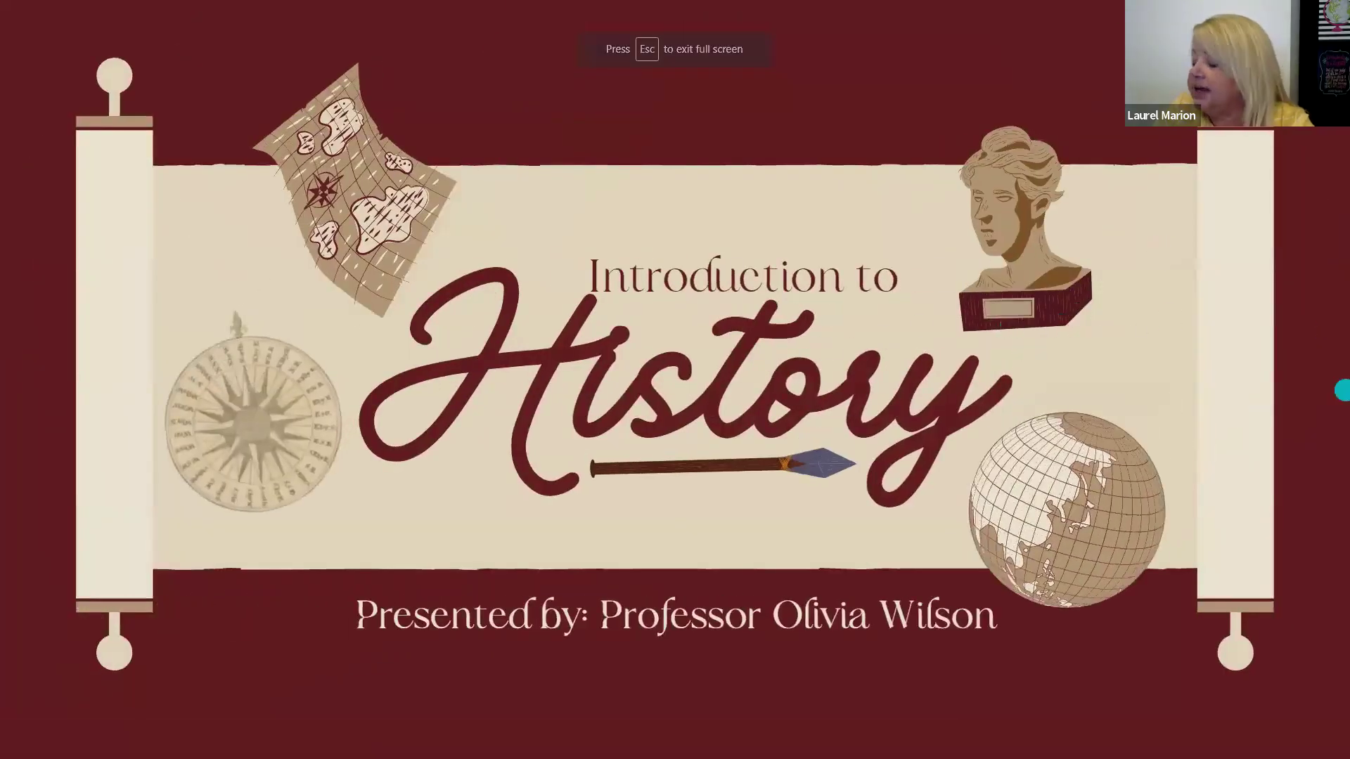
{"action": "mouse_move", "coordinate": [232, 696]}
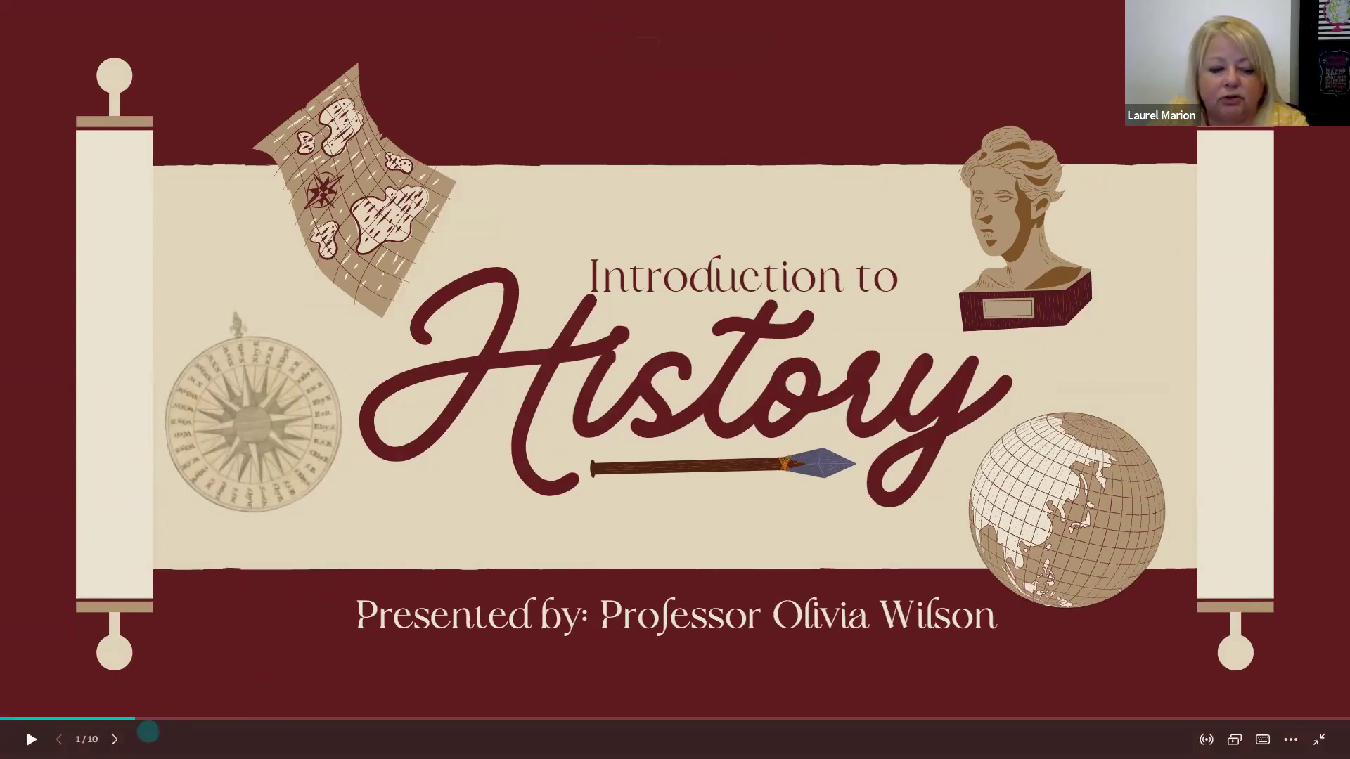
{"action": "left_click", "coordinate": [114, 739]}
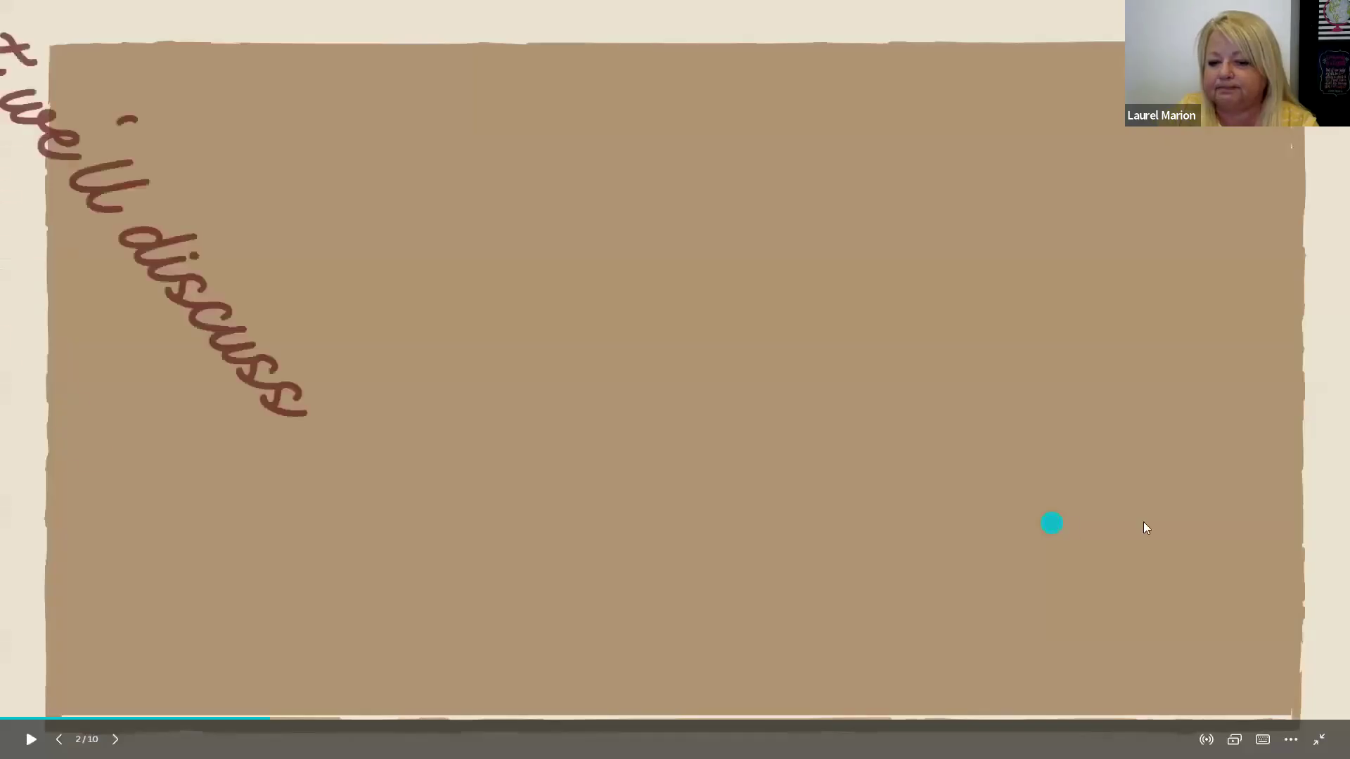
{"action": "key", "text": "Escape"}
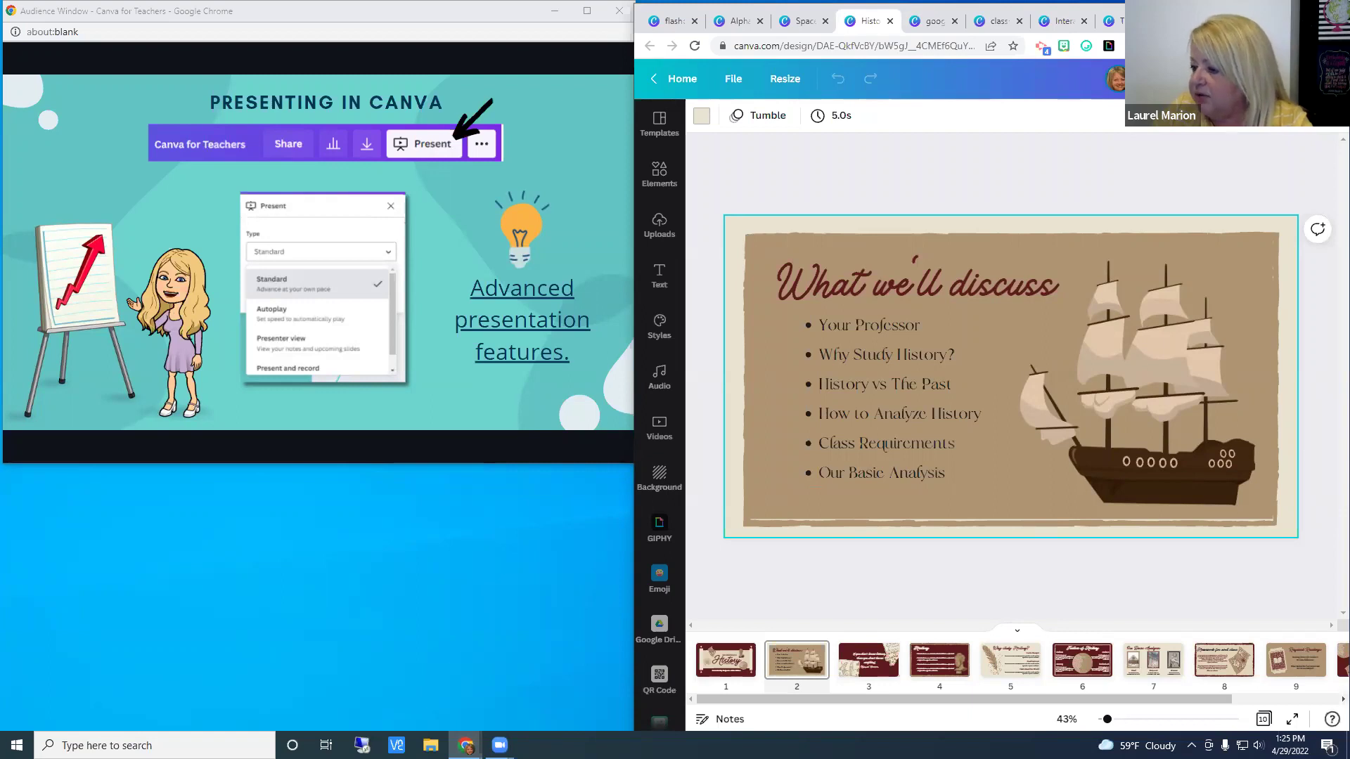
Step: Advance the slides to Creating Canva Classes and switch to the flashcards template search page
{"action": "mouse_move", "coordinate": [429, 305]}
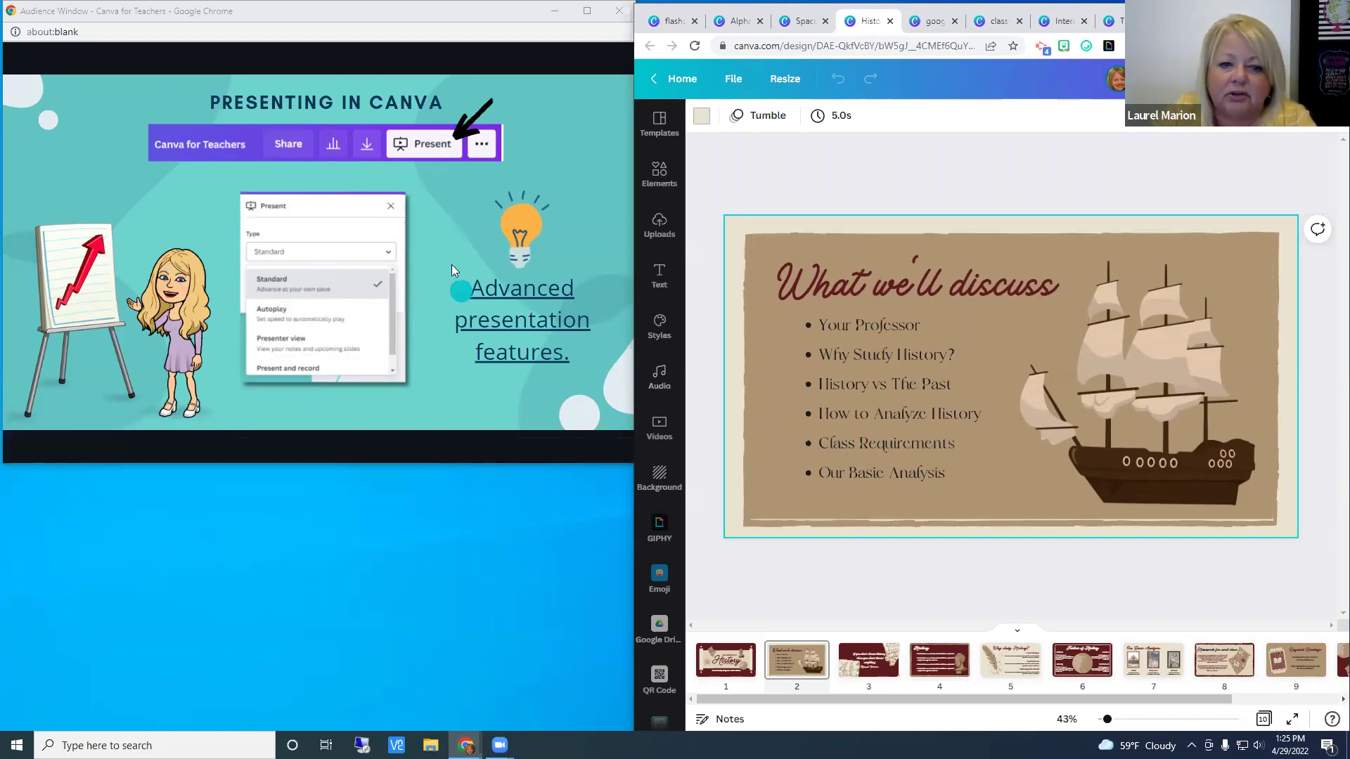
{"action": "mouse_move", "coordinate": [519, 388]}
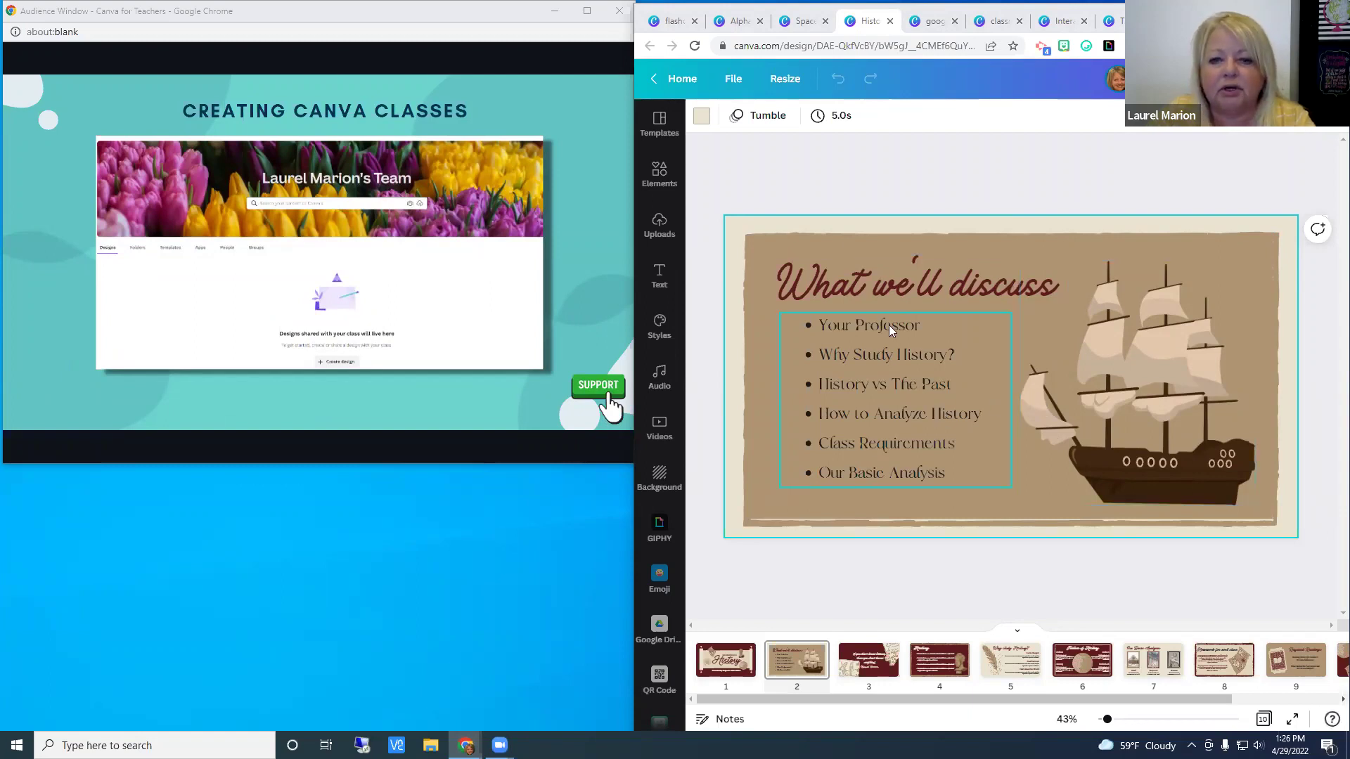
{"action": "left_click", "coordinate": [703, 26]}
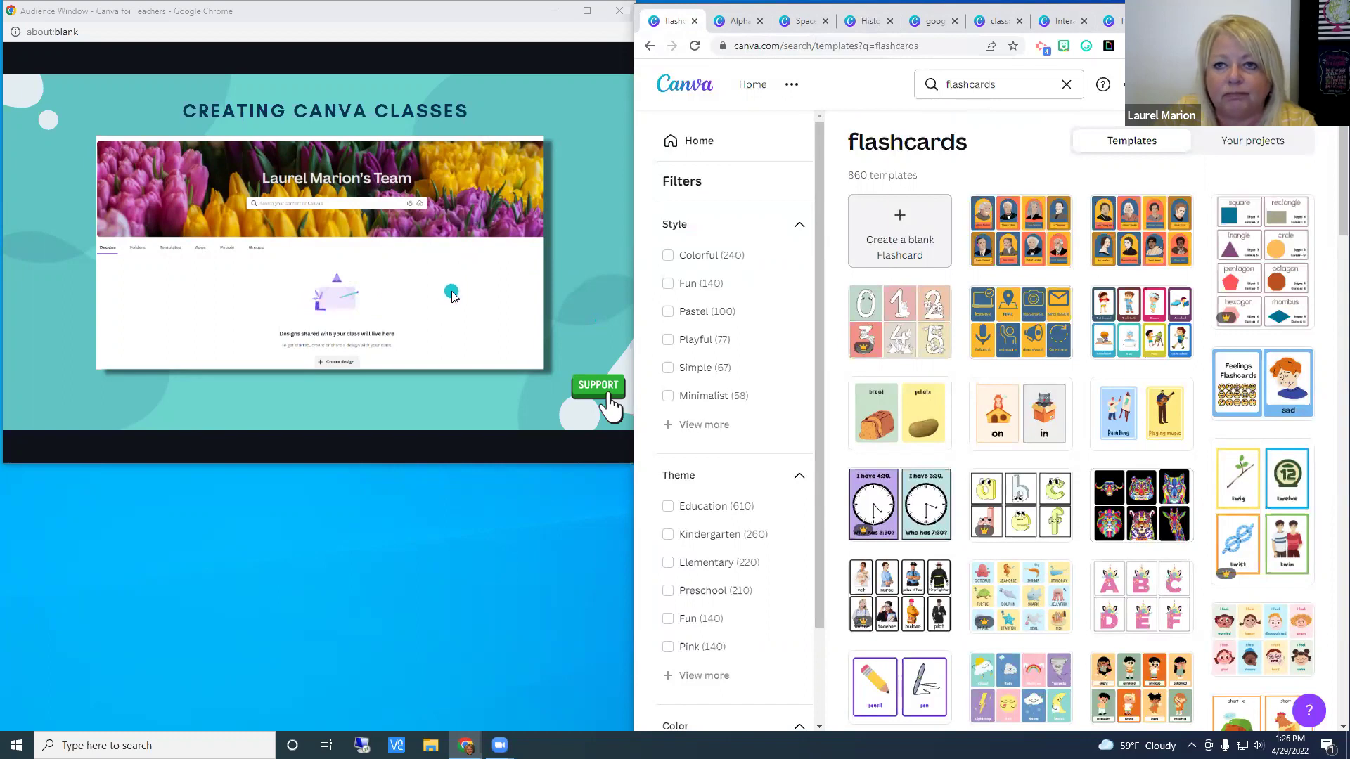
{"action": "mouse_move", "coordinate": [535, 415]}
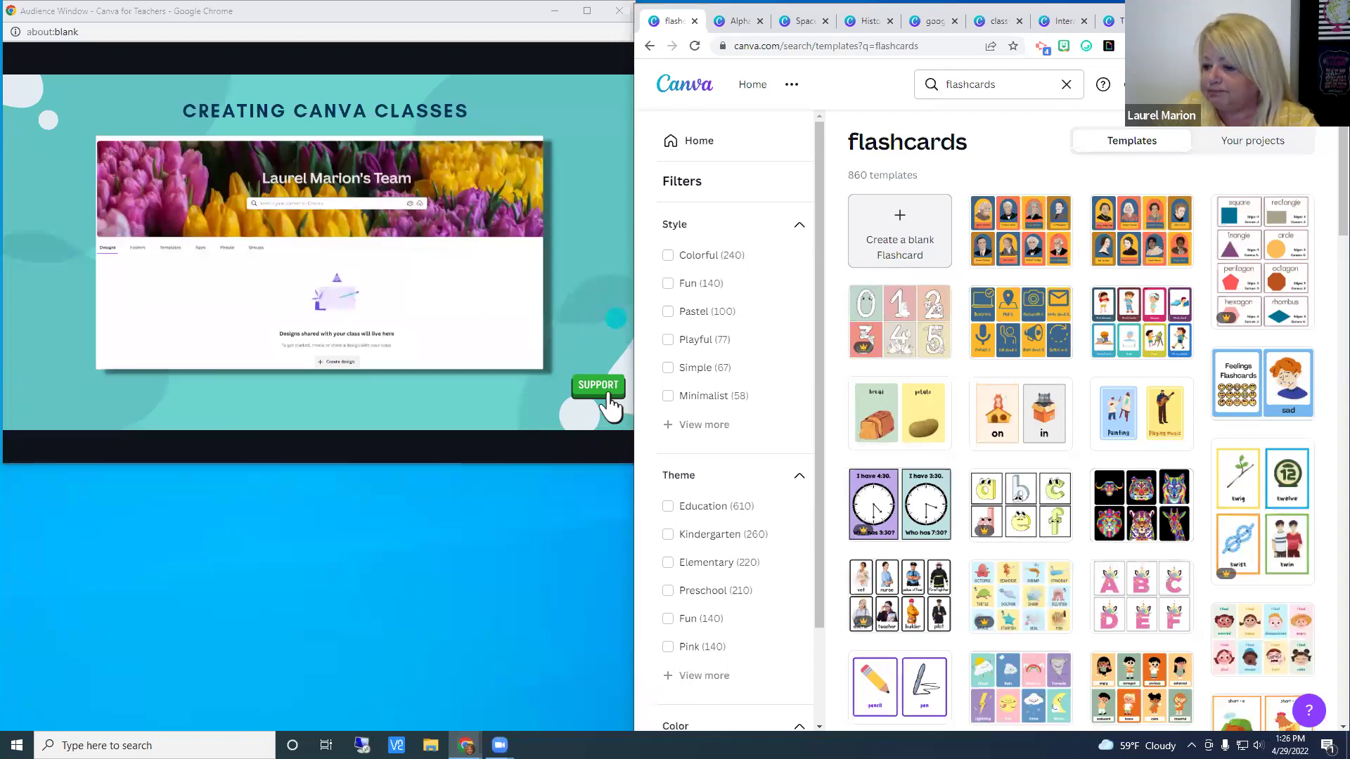
Step: Advance the slides past Questions, Sharing & Presenting, Advanced Features and Advanced Design Options to Custom Designs
{"action": "key", "text": "Right"}
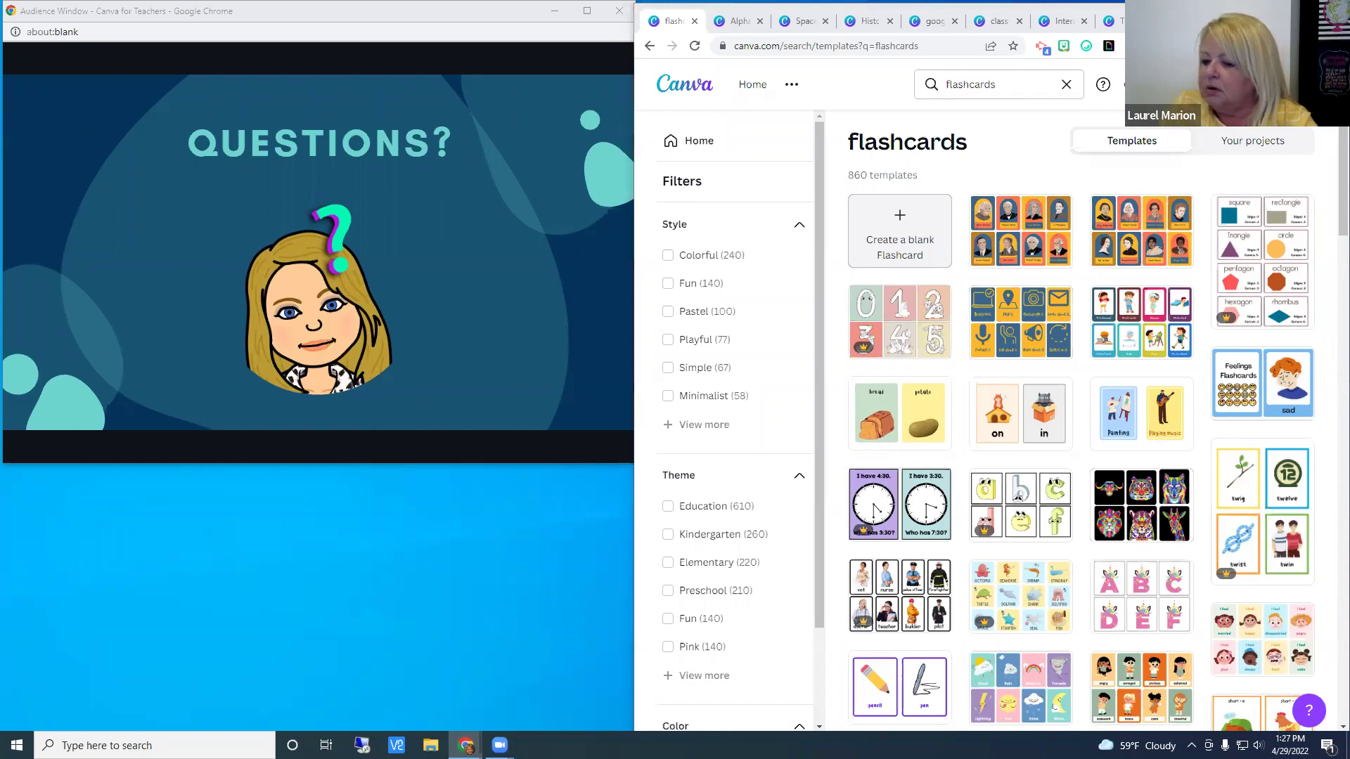
{"action": "key", "text": "Right"}
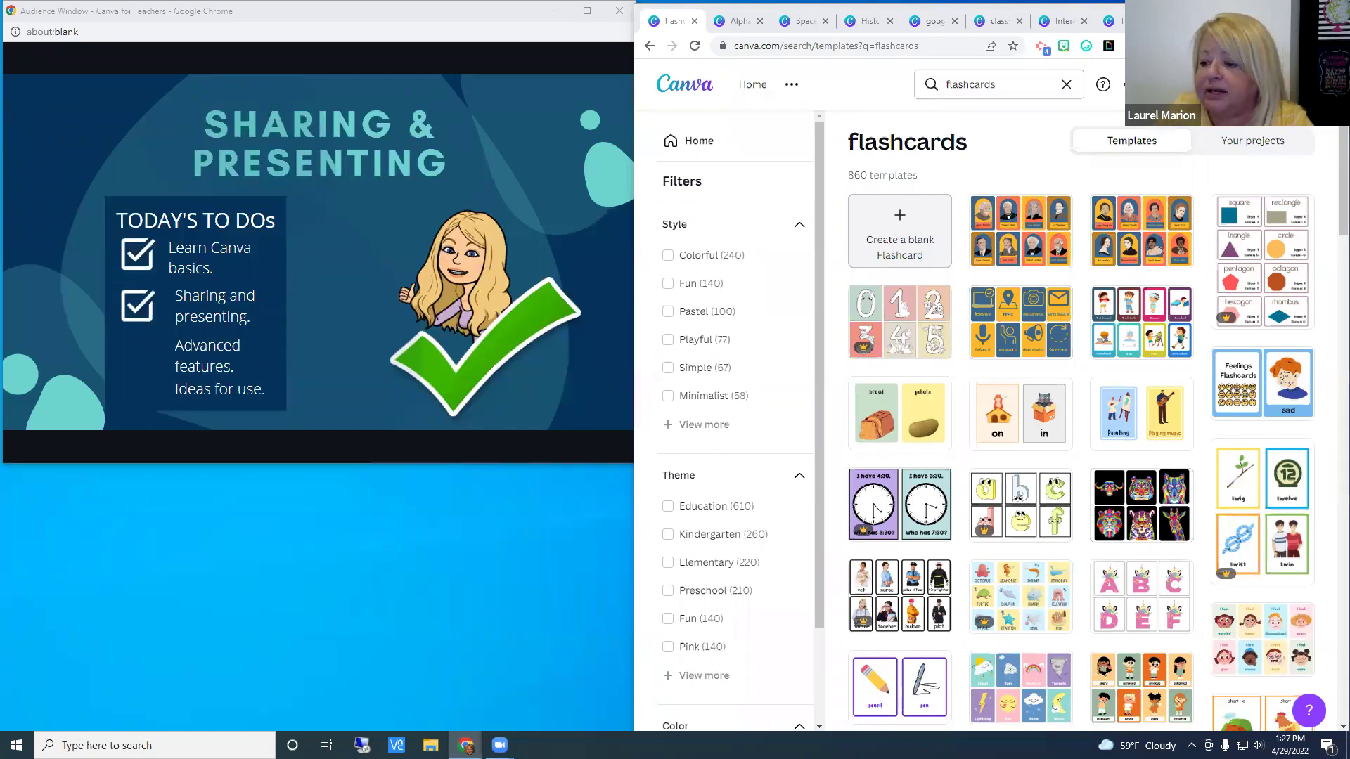
{"action": "key", "text": "Right"}
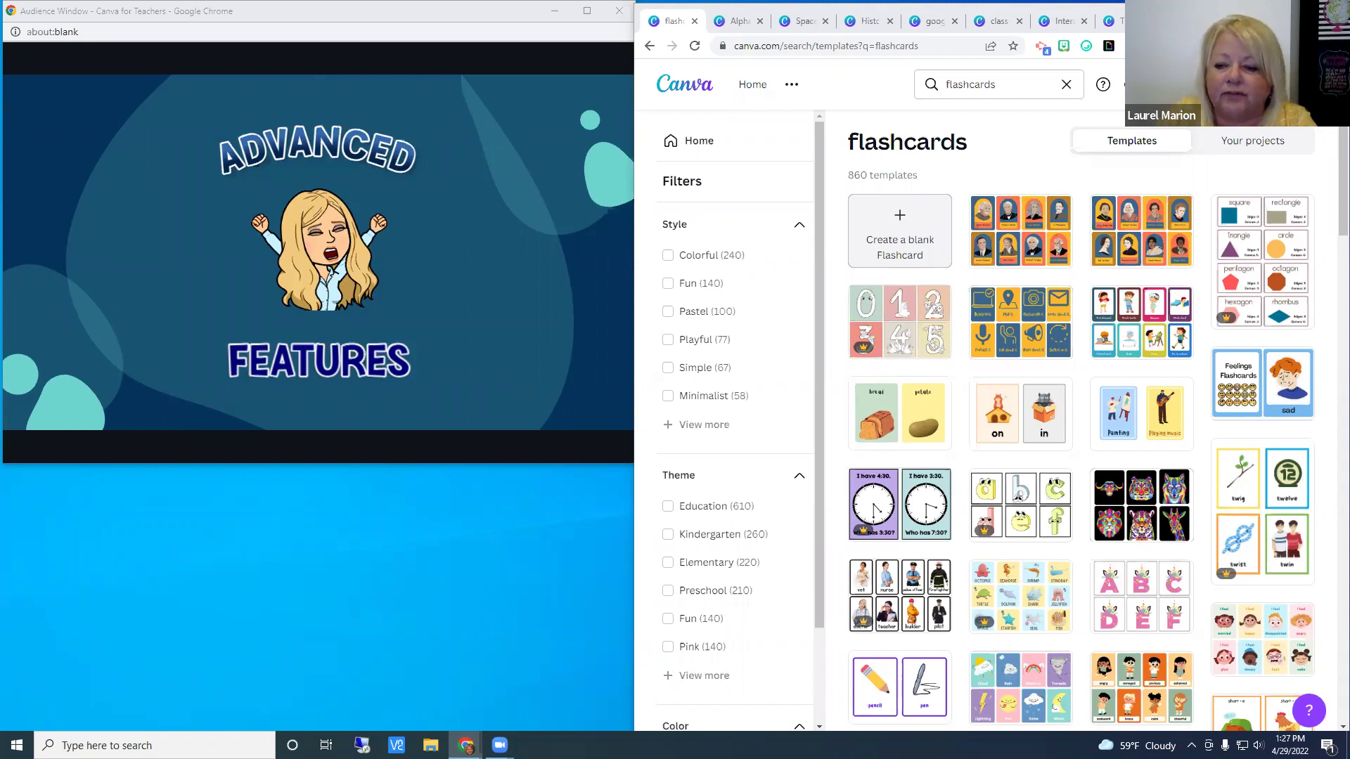
{"action": "key", "text": "Right"}
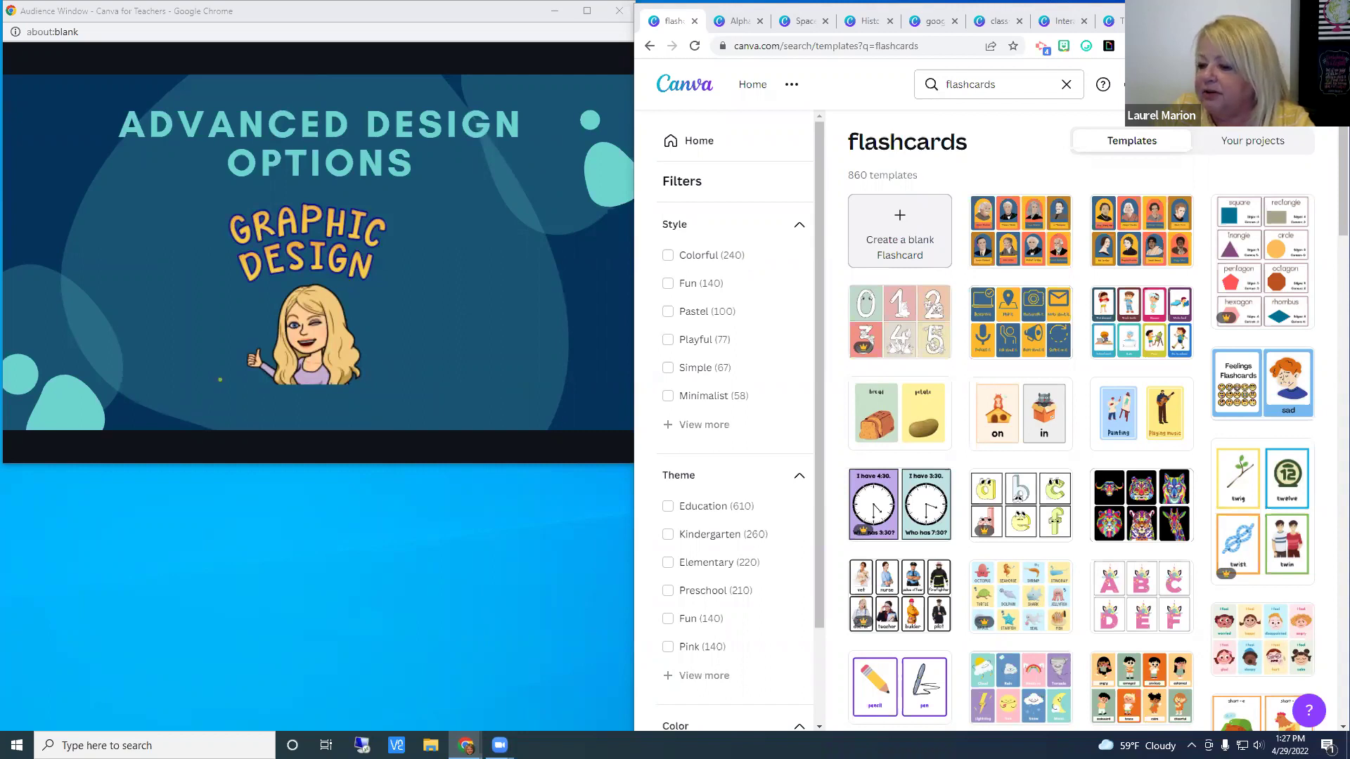
{"action": "key", "text": "Right"}
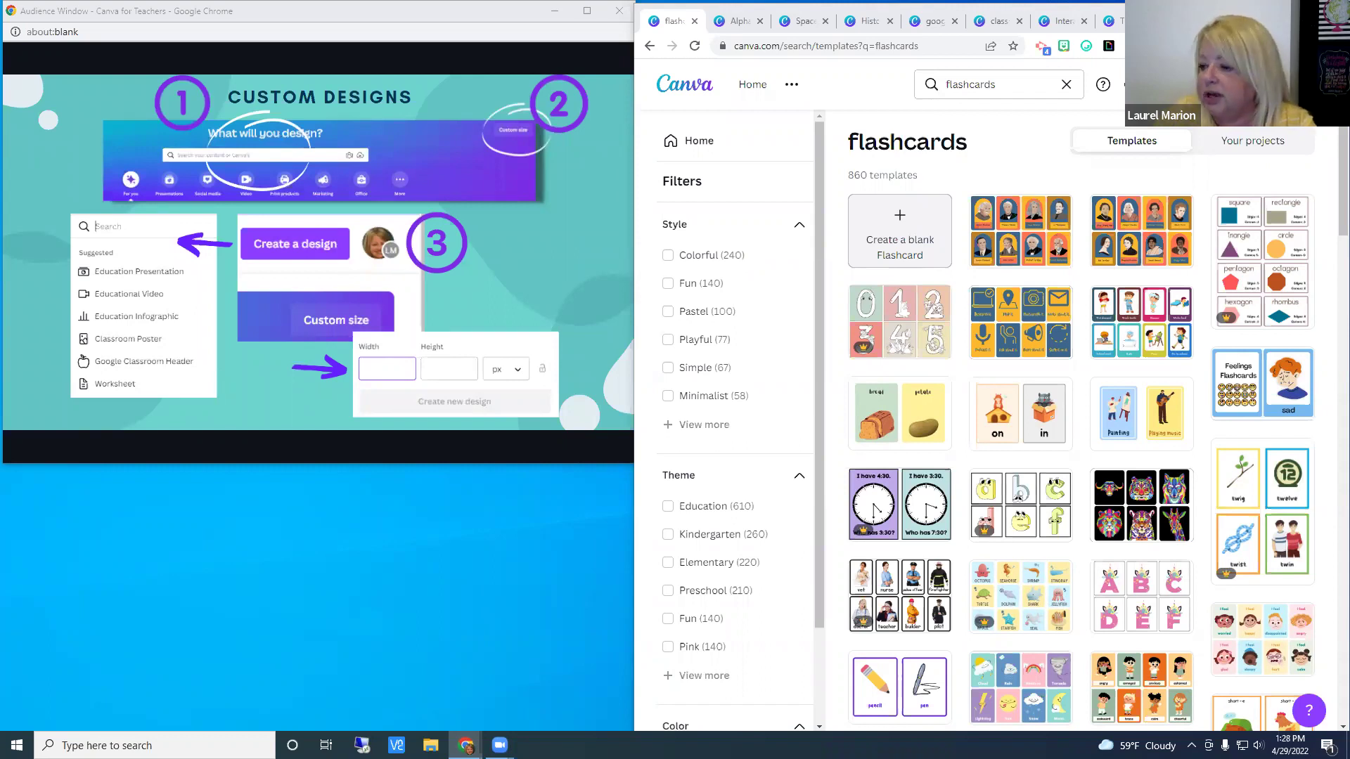
Step: Go to the Canva home page, view the suggested design types for creating a design, and close the list
{"action": "left_click", "coordinate": [715, 145]}
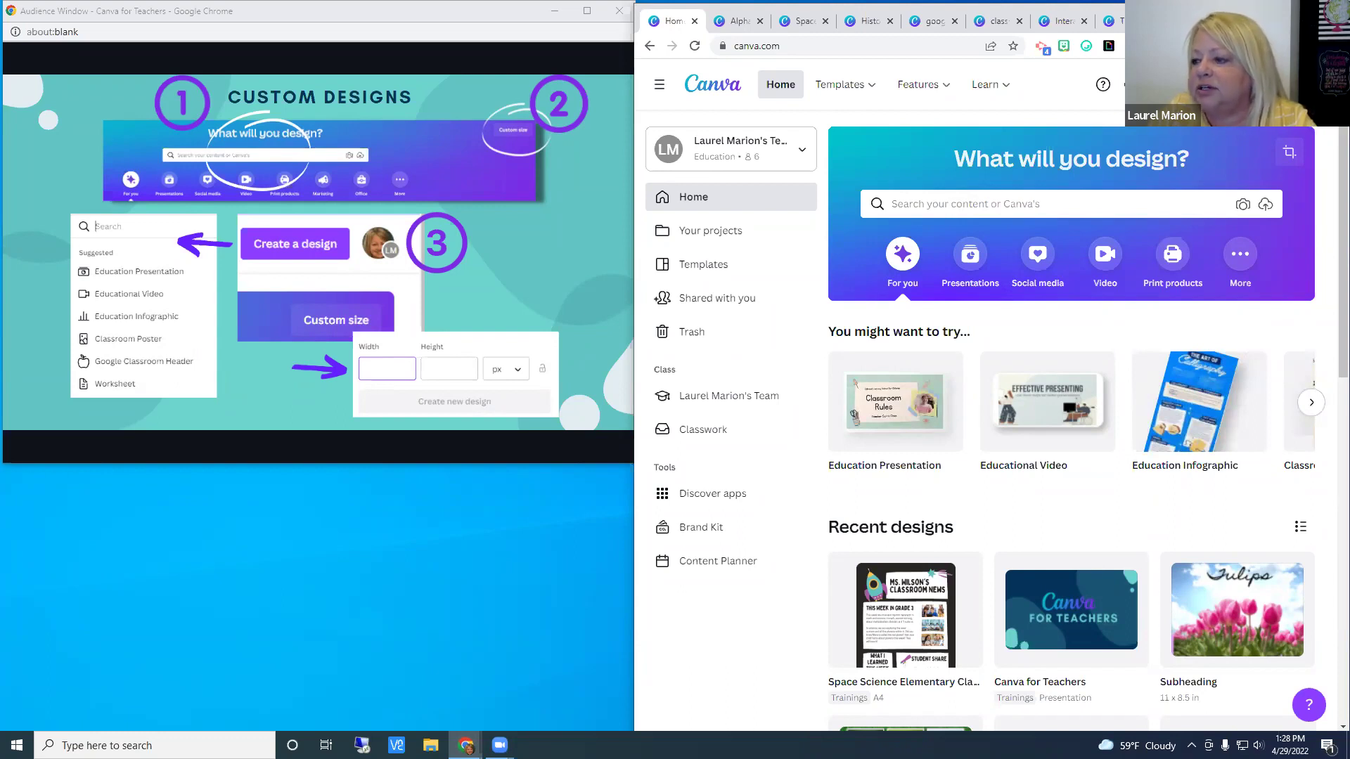
{"action": "left_click", "coordinate": [1223, 84]}
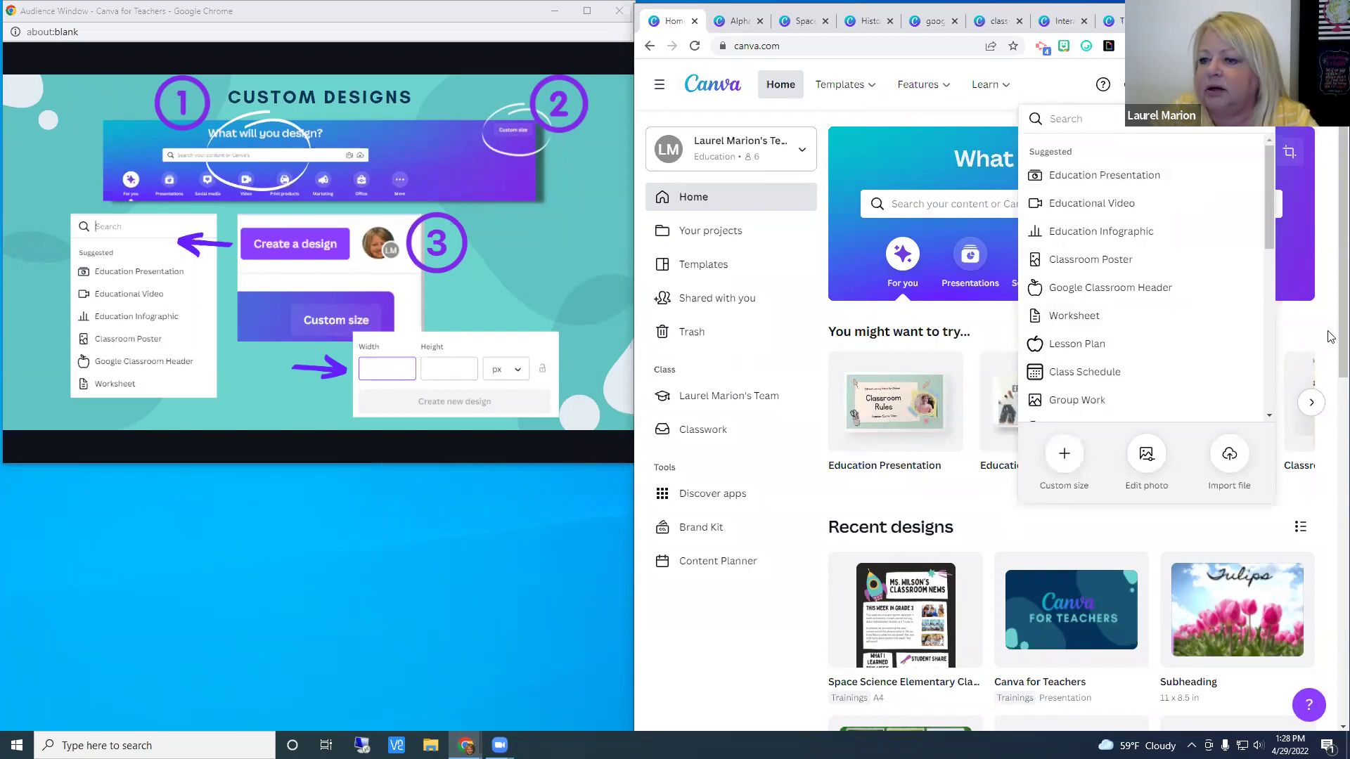
{"action": "left_click", "coordinate": [837, 175]}
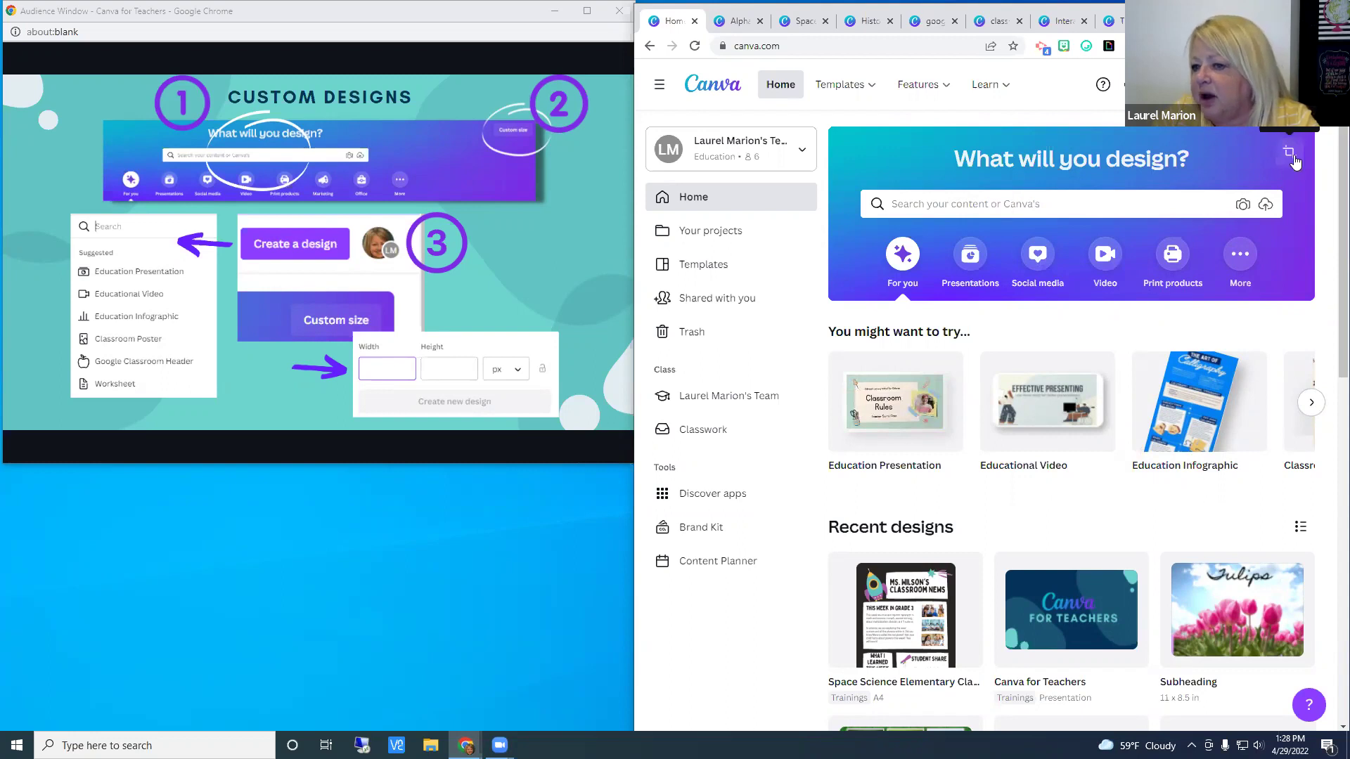
Step: Create a blank custom-size design from the recent 11 × 8.5 in size and collapse its templates panel
{"action": "left_click", "coordinate": [1289, 155]}
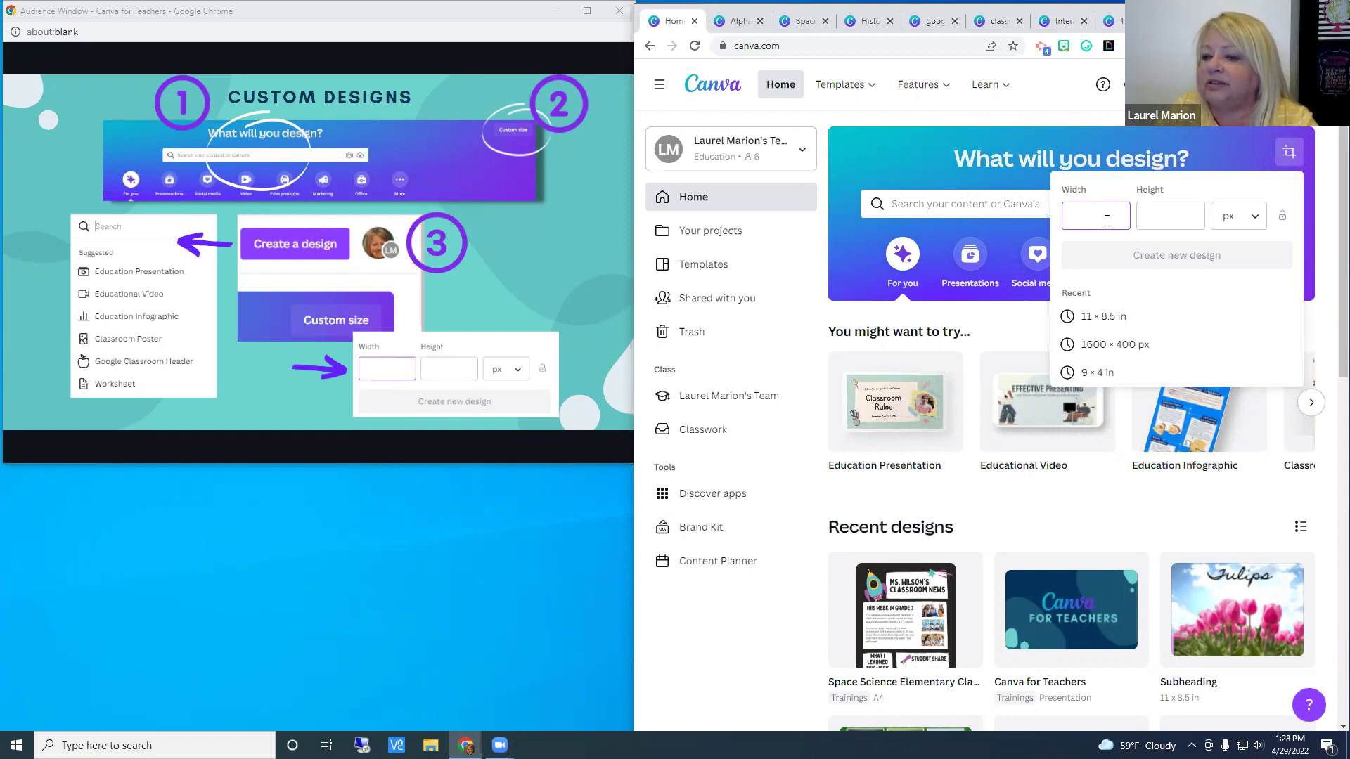
{"action": "left_click", "coordinate": [1097, 318]}
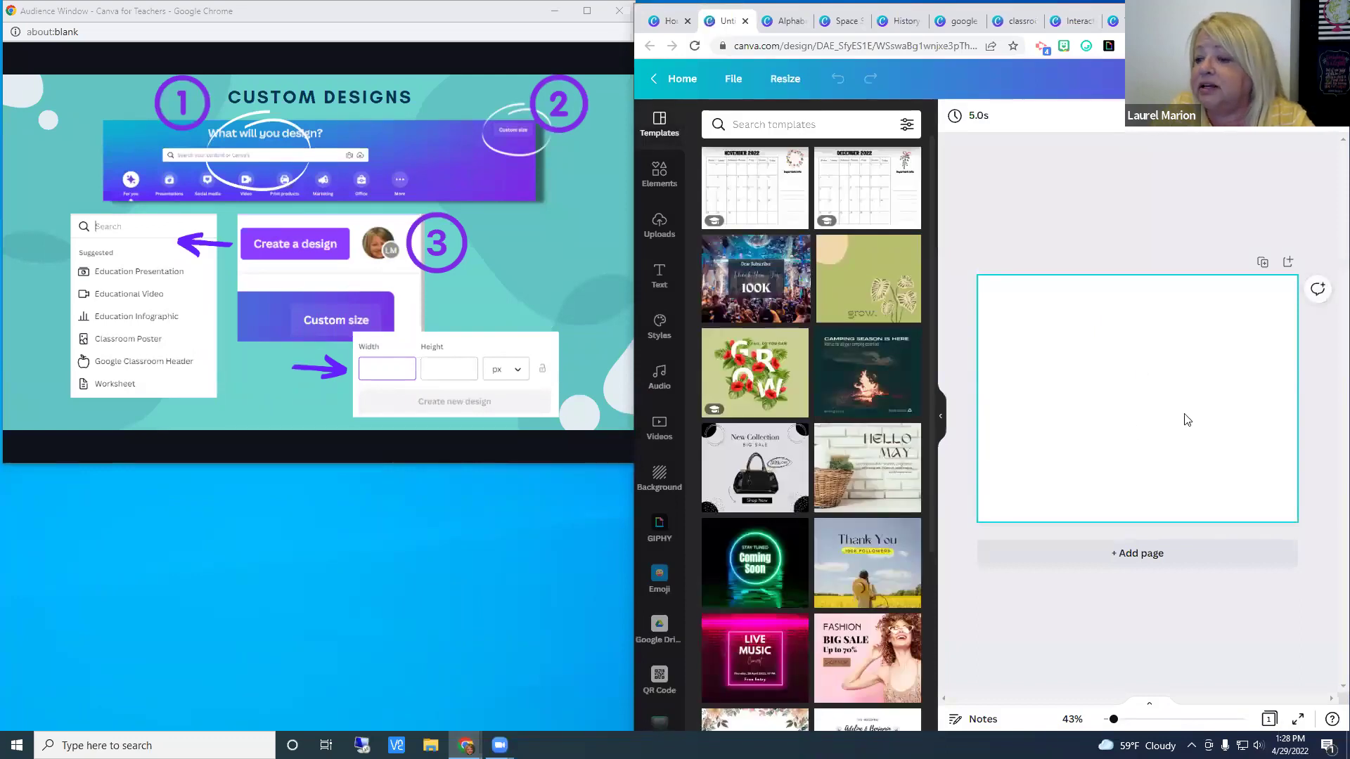
{"action": "left_click", "coordinate": [943, 419]}
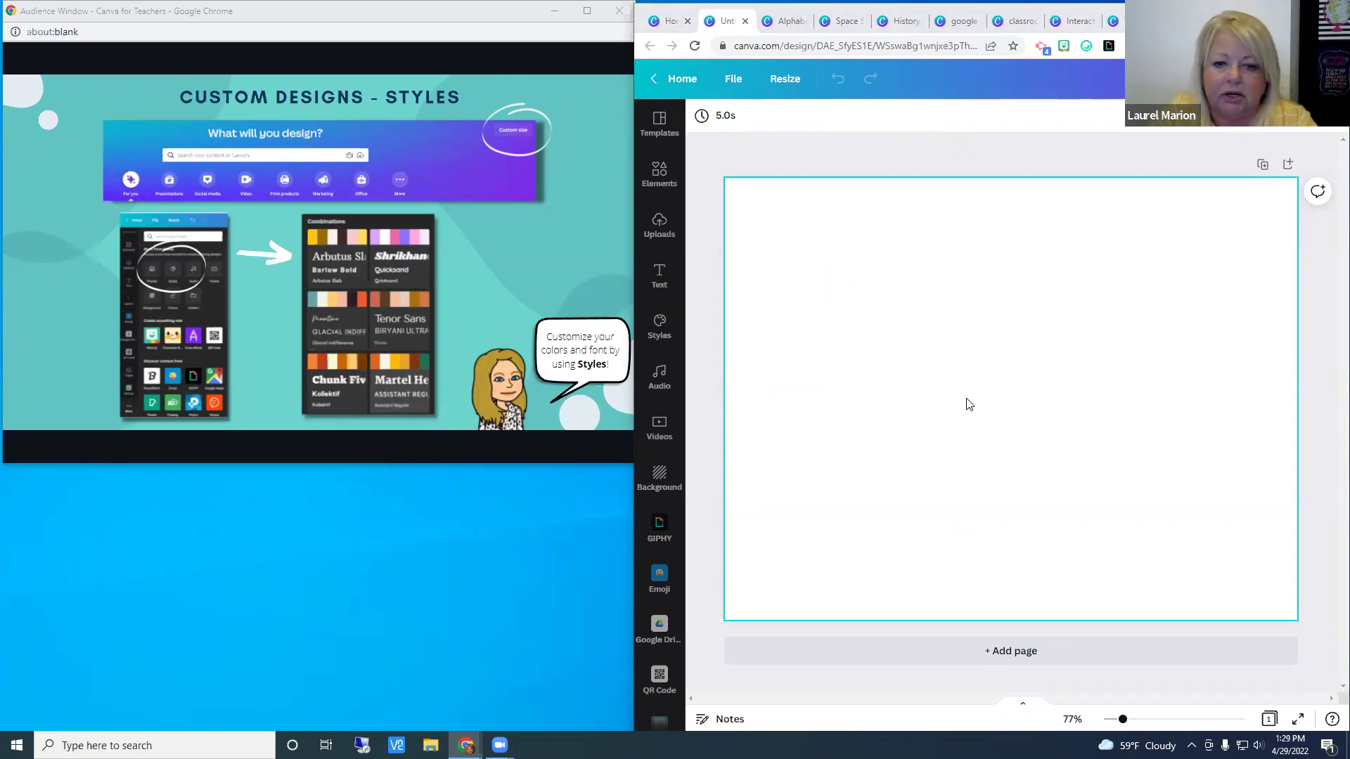
Step: Browse all color palettes in Styles and apply the lilac, pink and violet palette to the blank page
{"action": "left_click", "coordinate": [661, 327]}
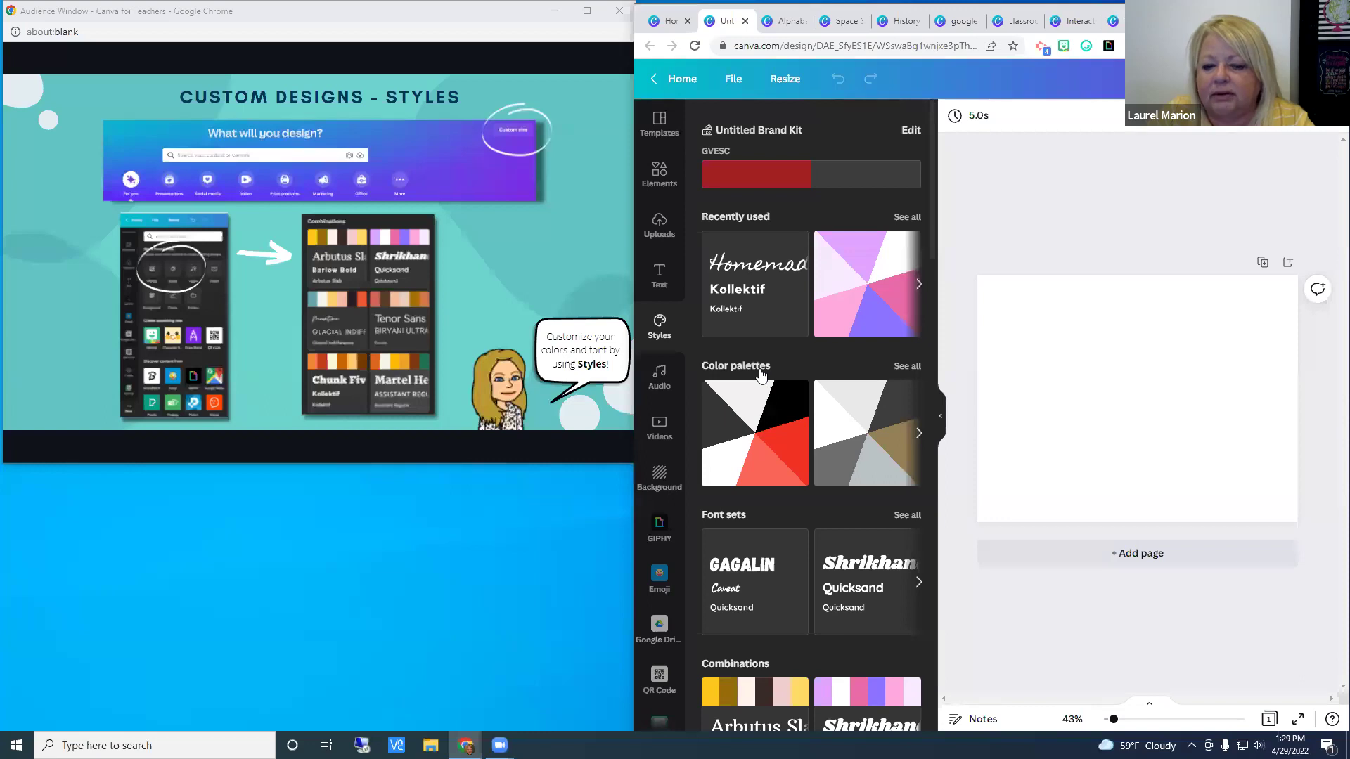
{"action": "left_click", "coordinate": [906, 366]}
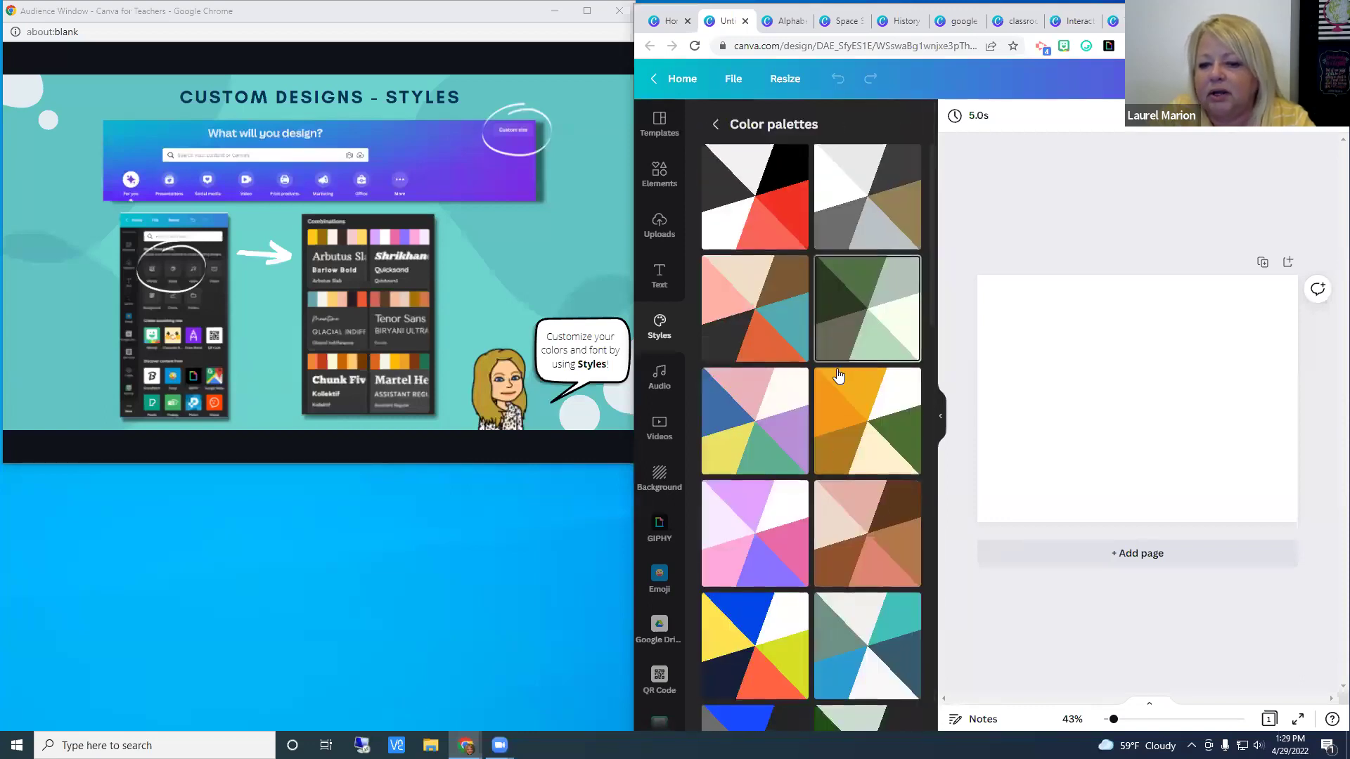
{"action": "scroll", "coordinate": [844, 493], "scroll_direction": "down", "scroll_amount": 4}
{"action": "scroll", "coordinate": [835, 531], "scroll_direction": "up", "scroll_amount": 4}
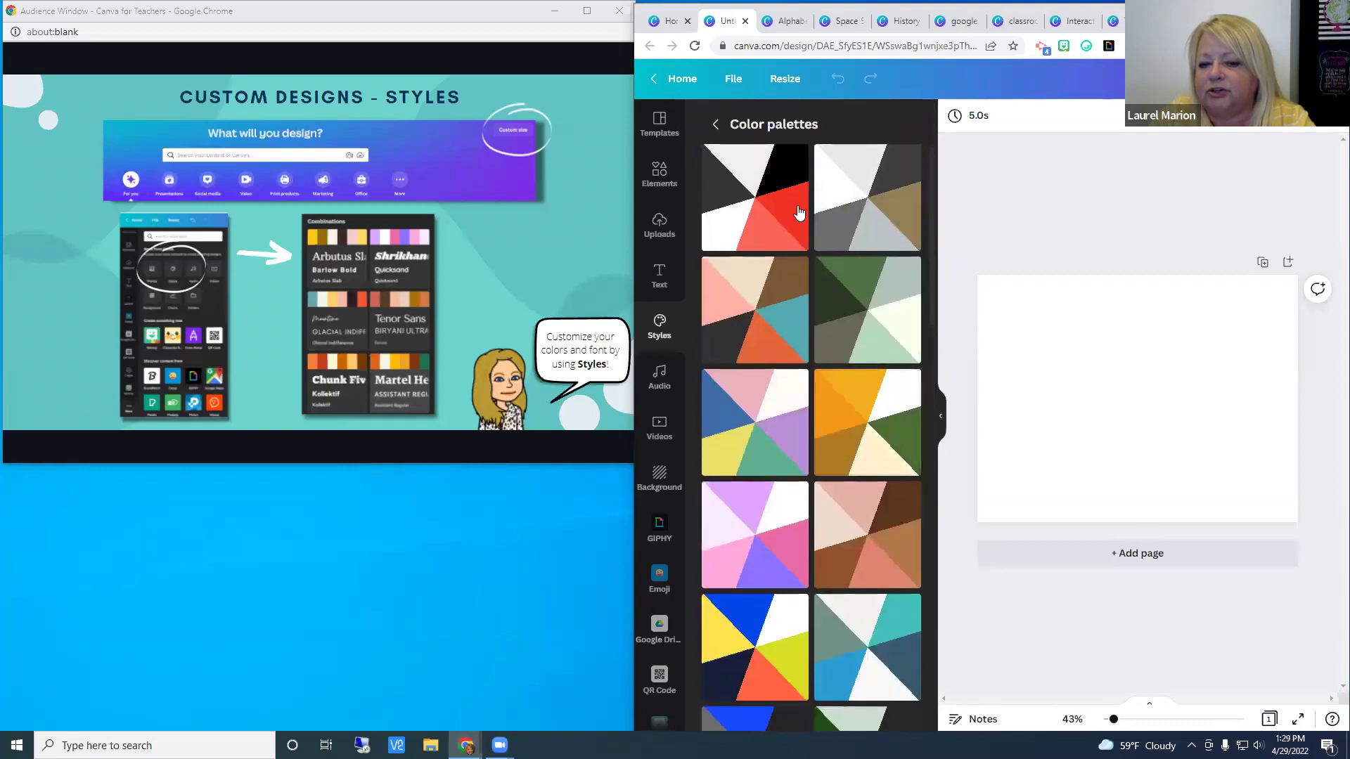
{"action": "left_click", "coordinate": [757, 537]}
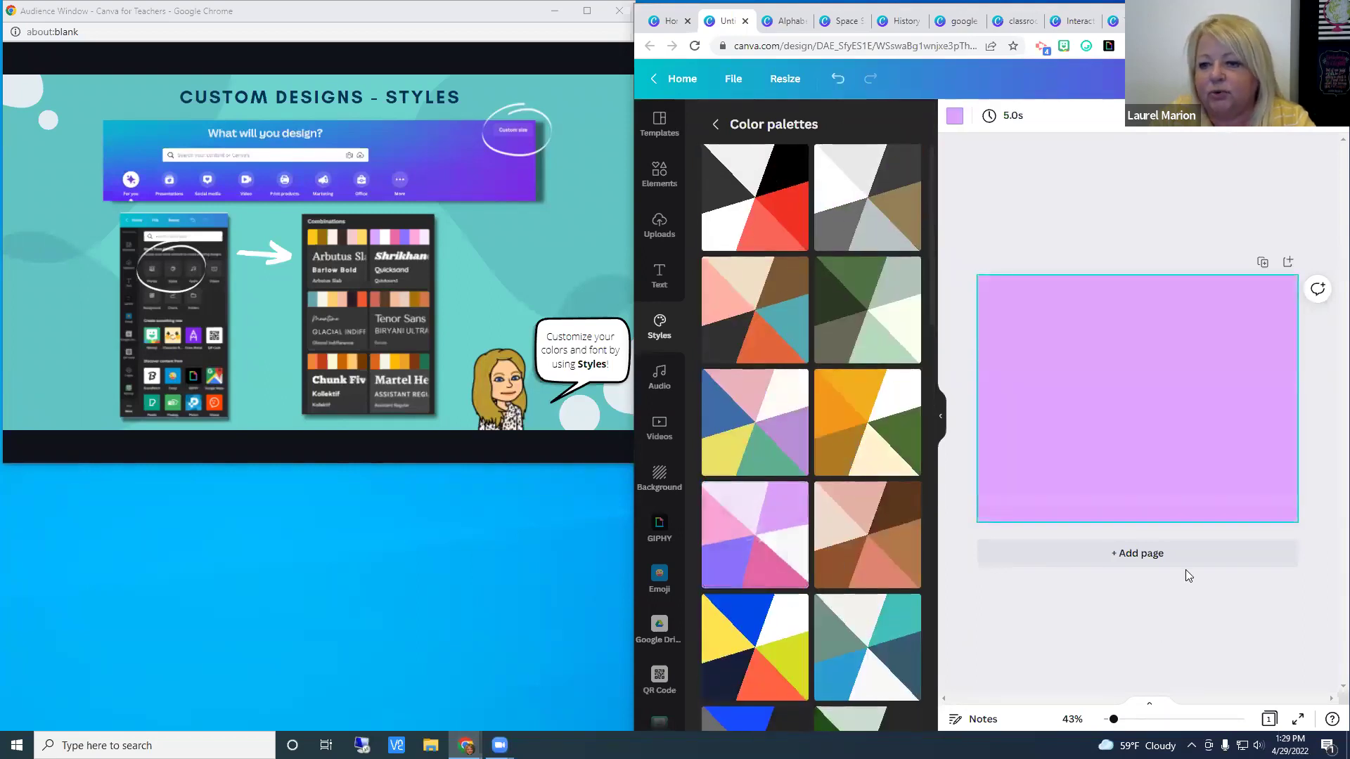
Step: Browse all font sets in Styles and add a set with a script heading, bold subheading and body text to the page
{"action": "left_click", "coordinate": [717, 125]}
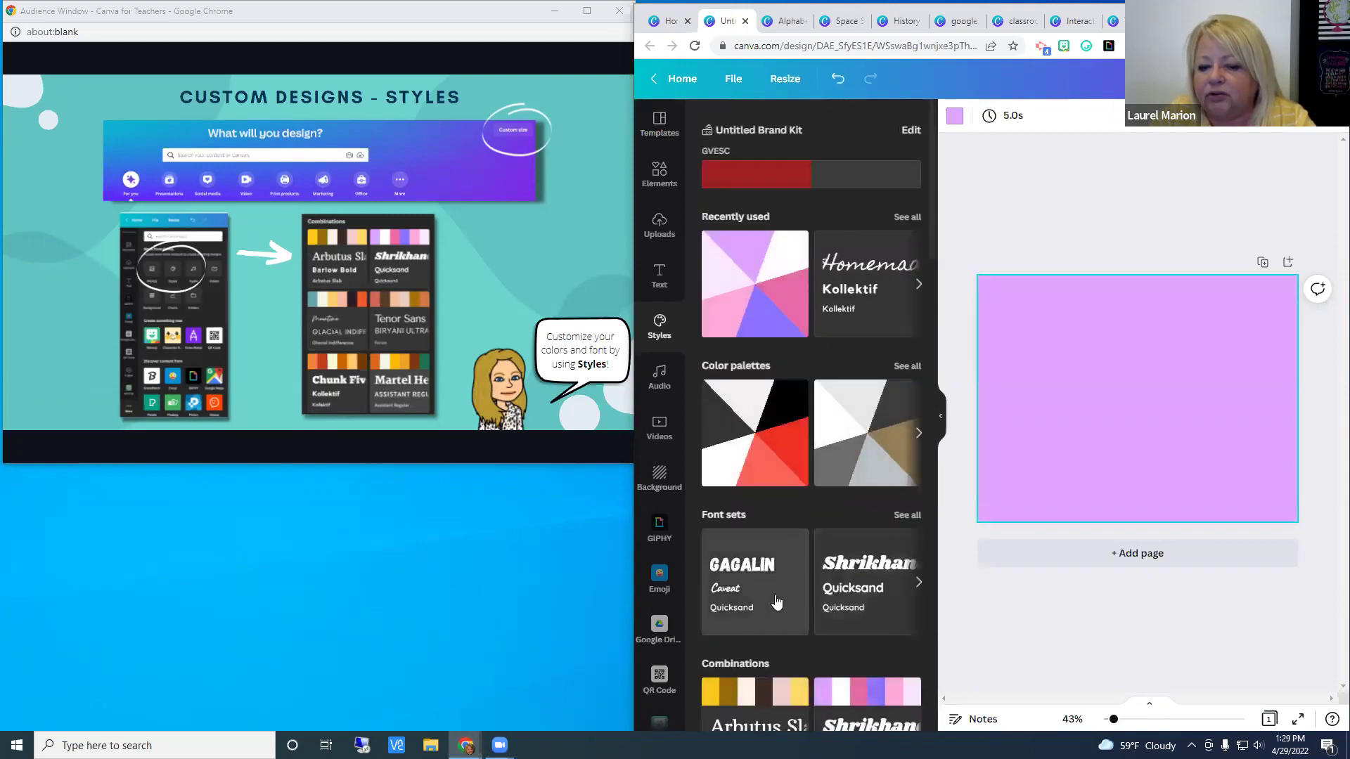
{"action": "left_click", "coordinate": [906, 516]}
{"action": "scroll", "coordinate": [829, 525], "scroll_direction": "down", "scroll_amount": 1}
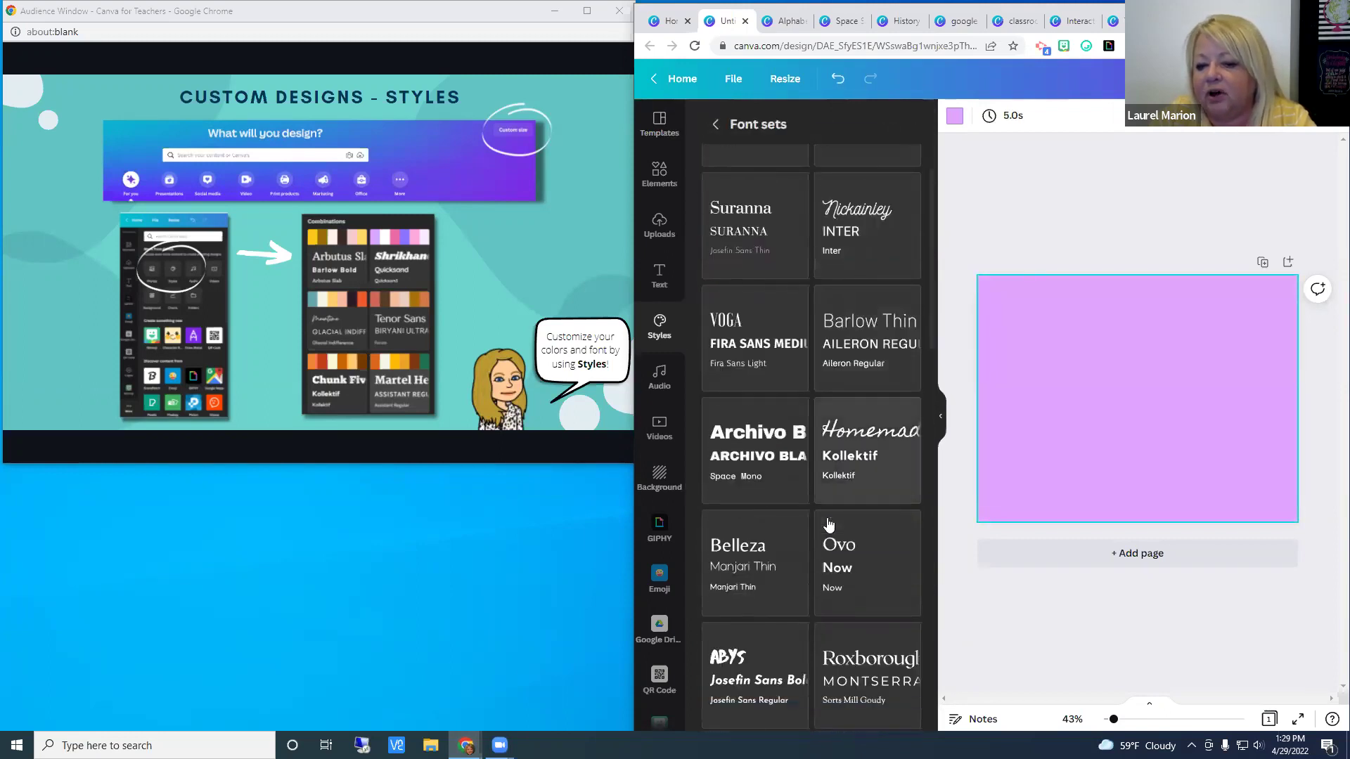
{"action": "scroll", "coordinate": [829, 525], "scroll_direction": "down", "scroll_amount": 5}
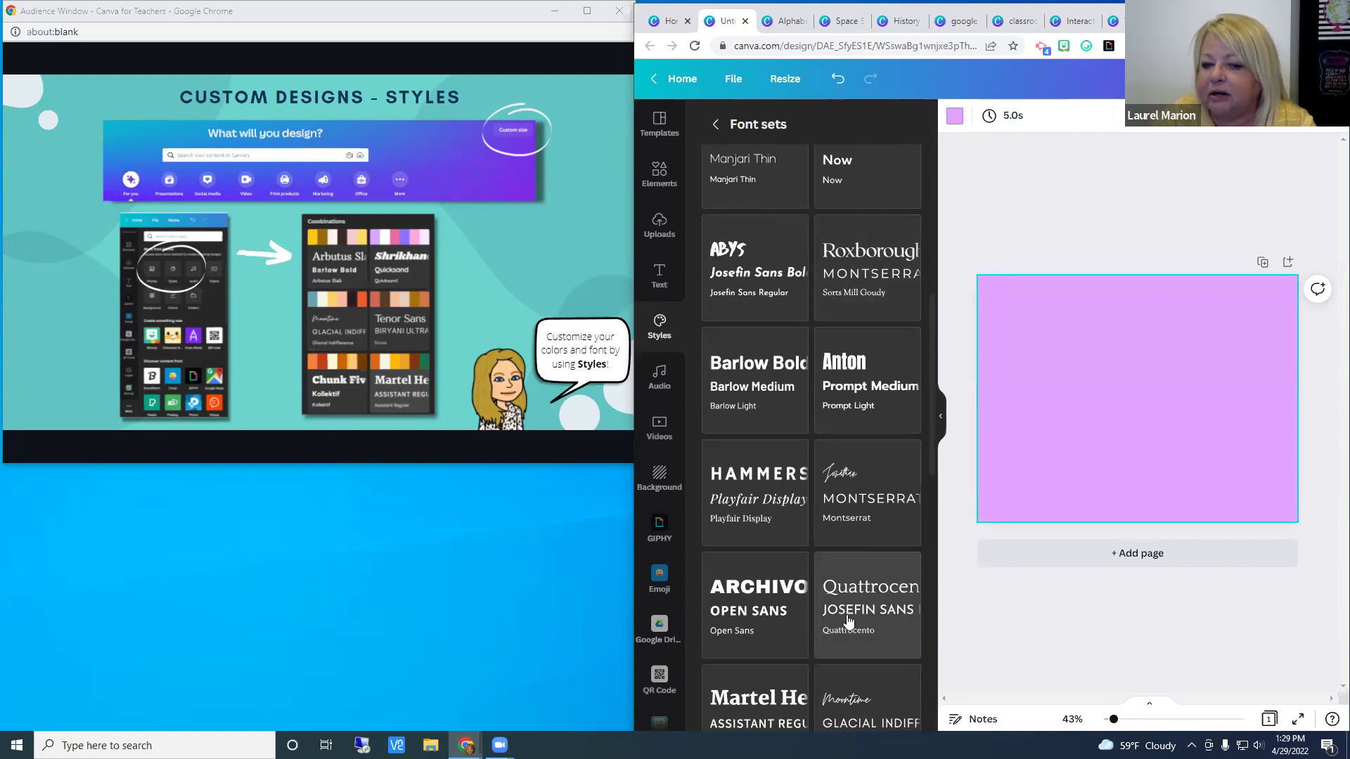
{"action": "scroll", "coordinate": [852, 612], "scroll_direction": "up", "scroll_amount": 5}
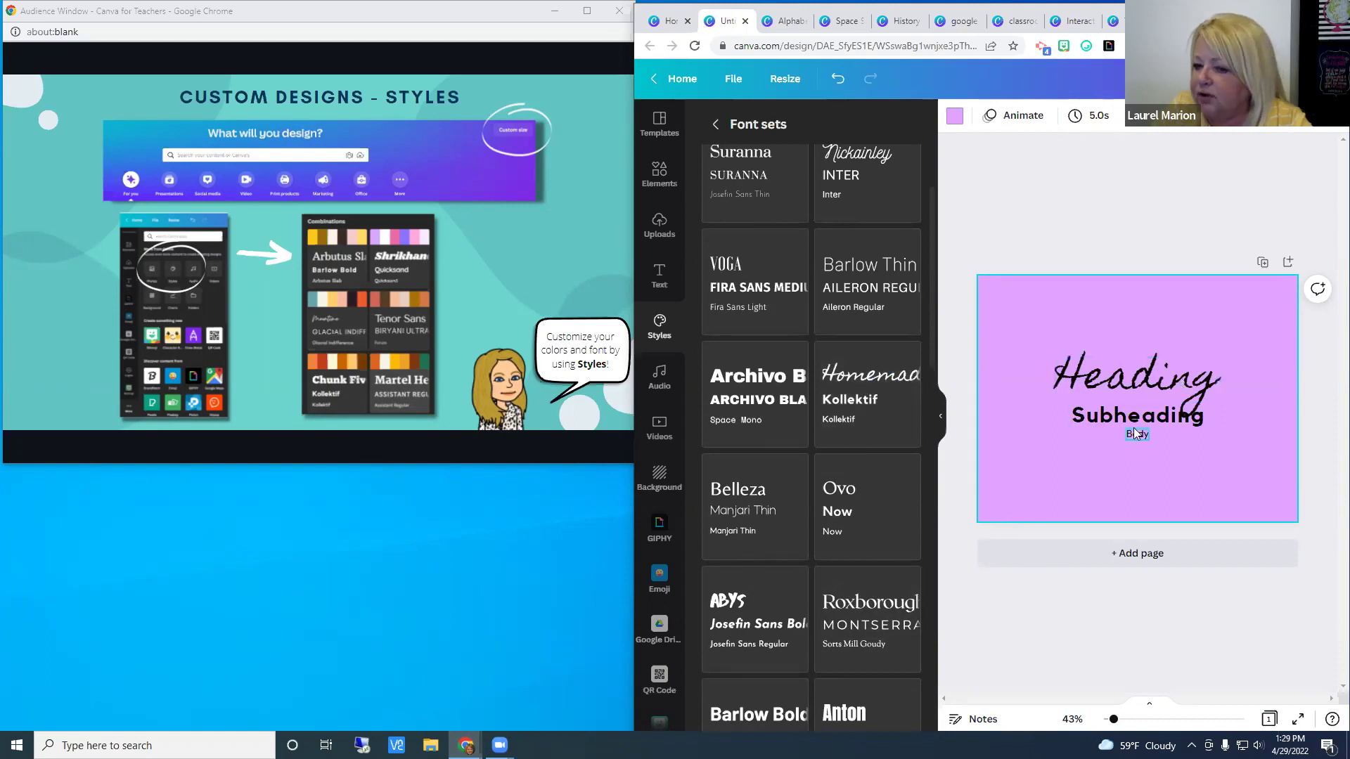
Step: Delete the subheading and body text from the page and move the script heading up to the page's top edge
{"action": "left_click", "coordinate": [715, 124]}
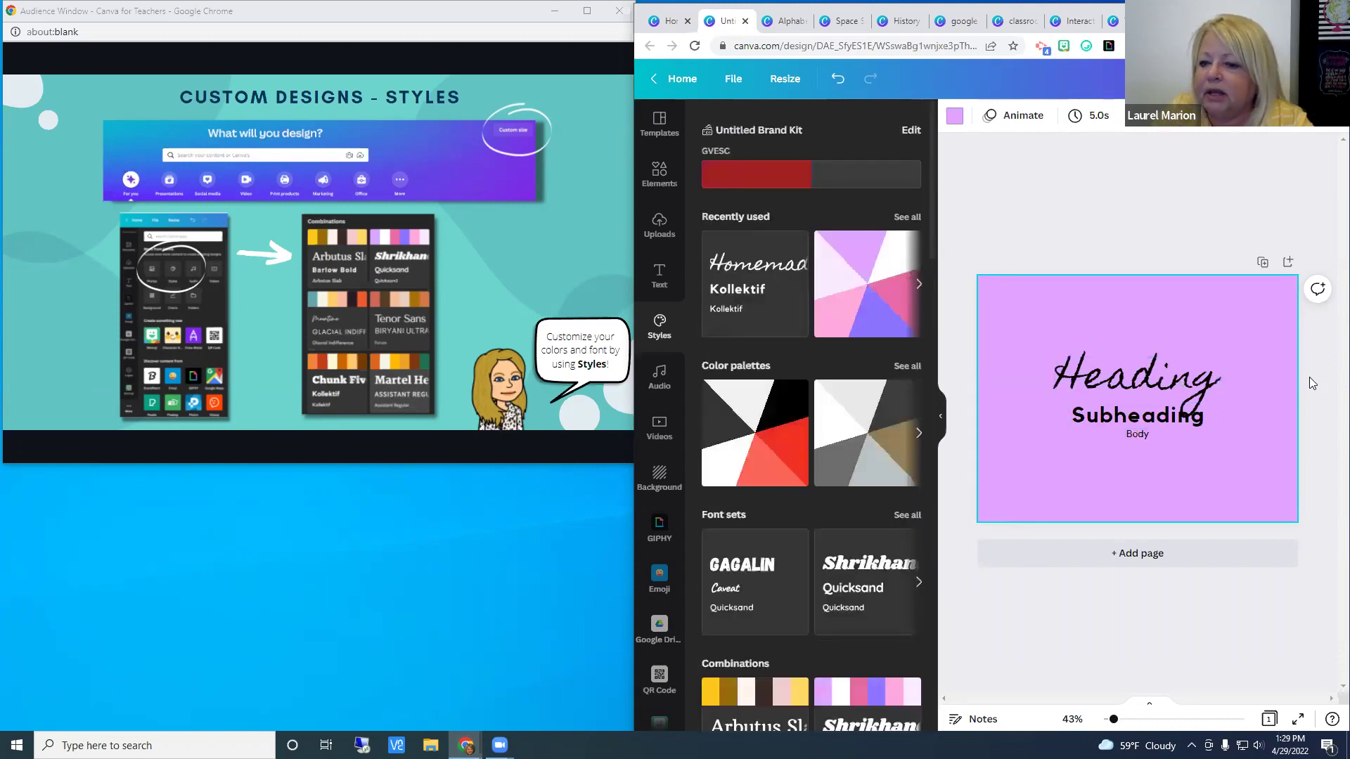
{"action": "left_click", "coordinate": [943, 422]}
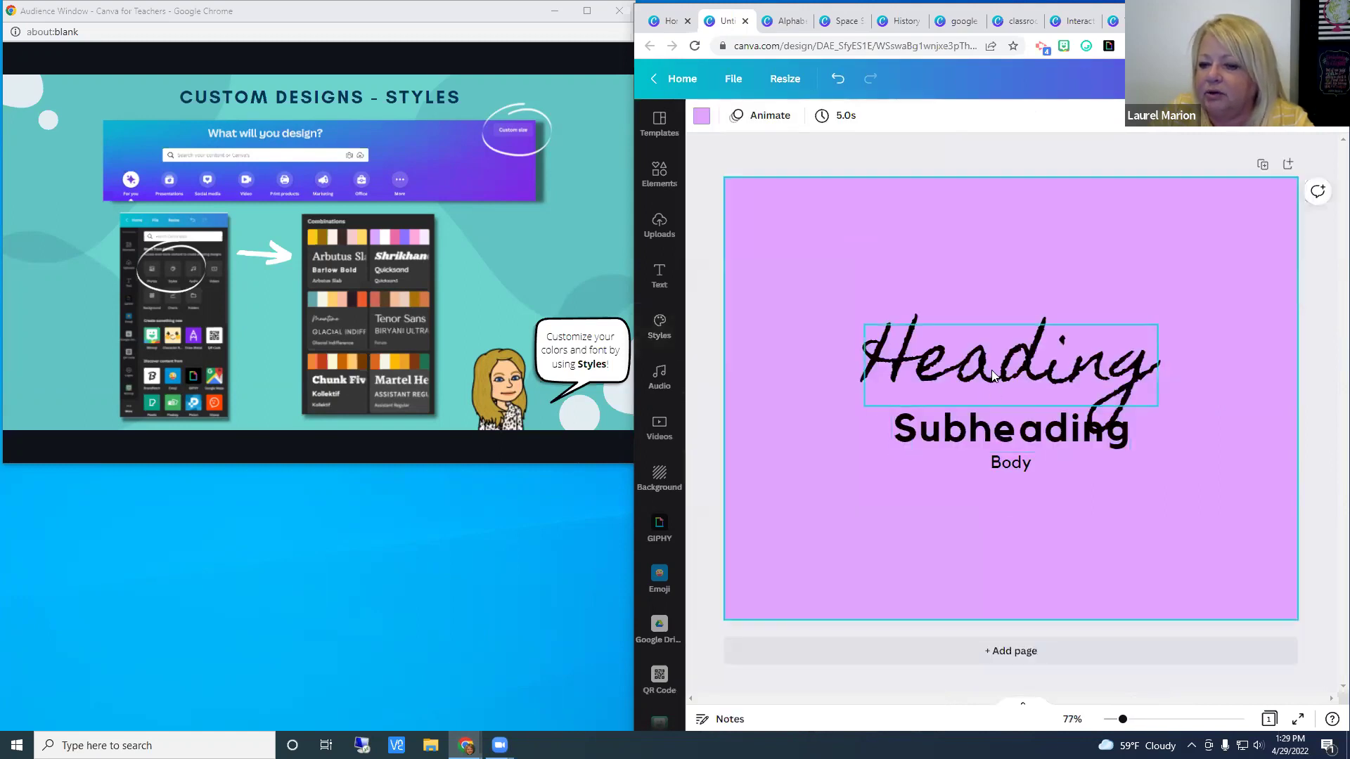
{"action": "left_click", "coordinate": [1009, 438]}
{"action": "key", "text": "Delete"}
{"action": "left_click", "coordinate": [1020, 463]}
{"action": "key", "text": "Delete"}
{"action": "left_click", "coordinate": [998, 360]}
{"action": "left_click_drag", "start_coordinate": [998, 360], "coordinate": [1009, 237]}
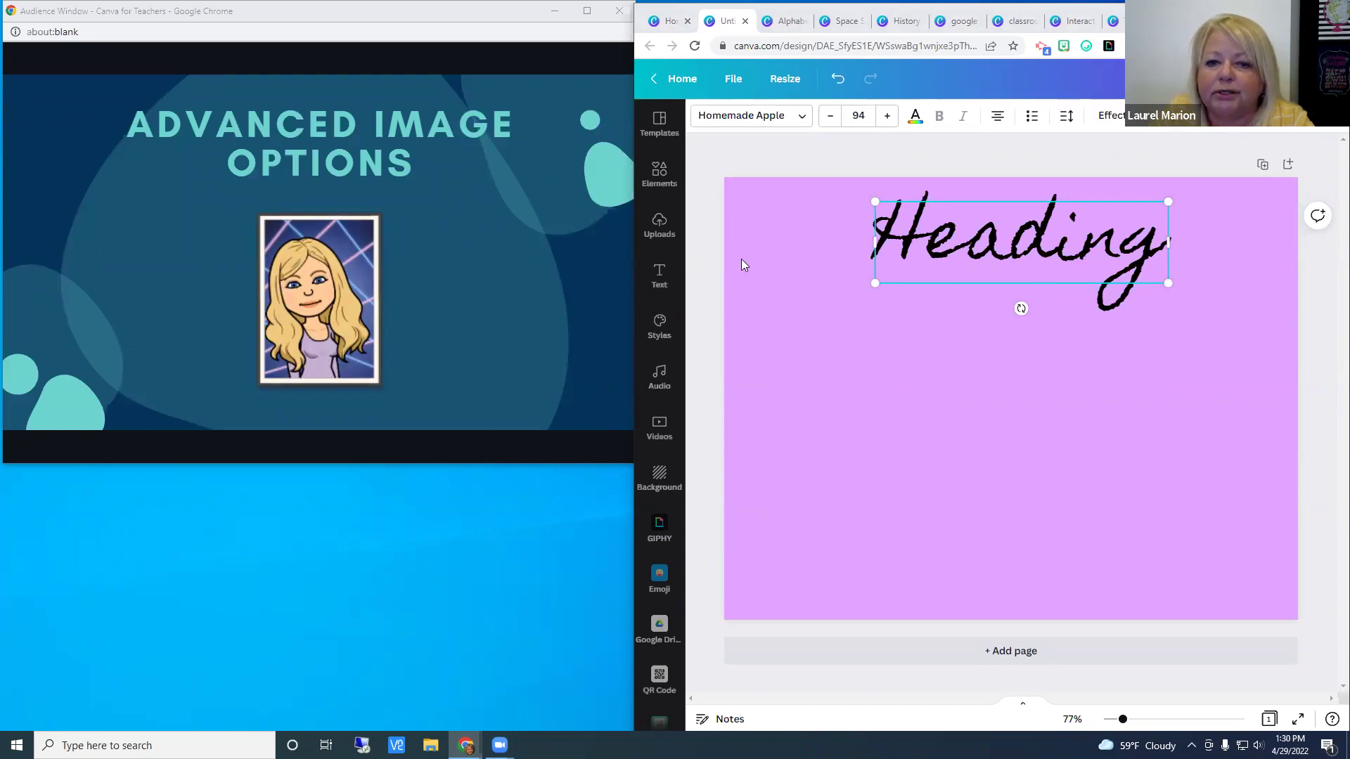
Step: Search the elements for "tulip", limit the results to photos, and add the mixed tulips photo with a white background to the page
{"action": "left_click", "coordinate": [661, 176]}
{"action": "left_click", "coordinate": [806, 123]}
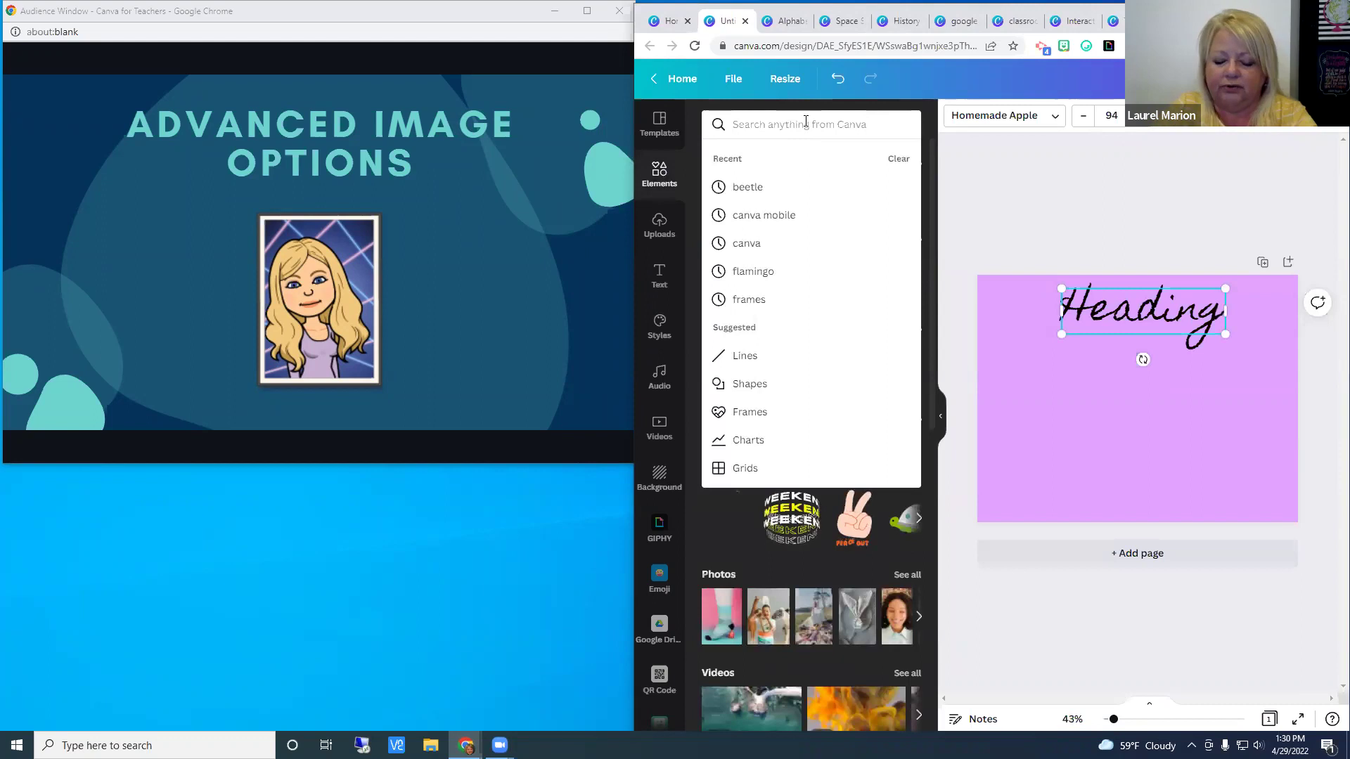
{"action": "left_click", "coordinate": [1033, 461]}
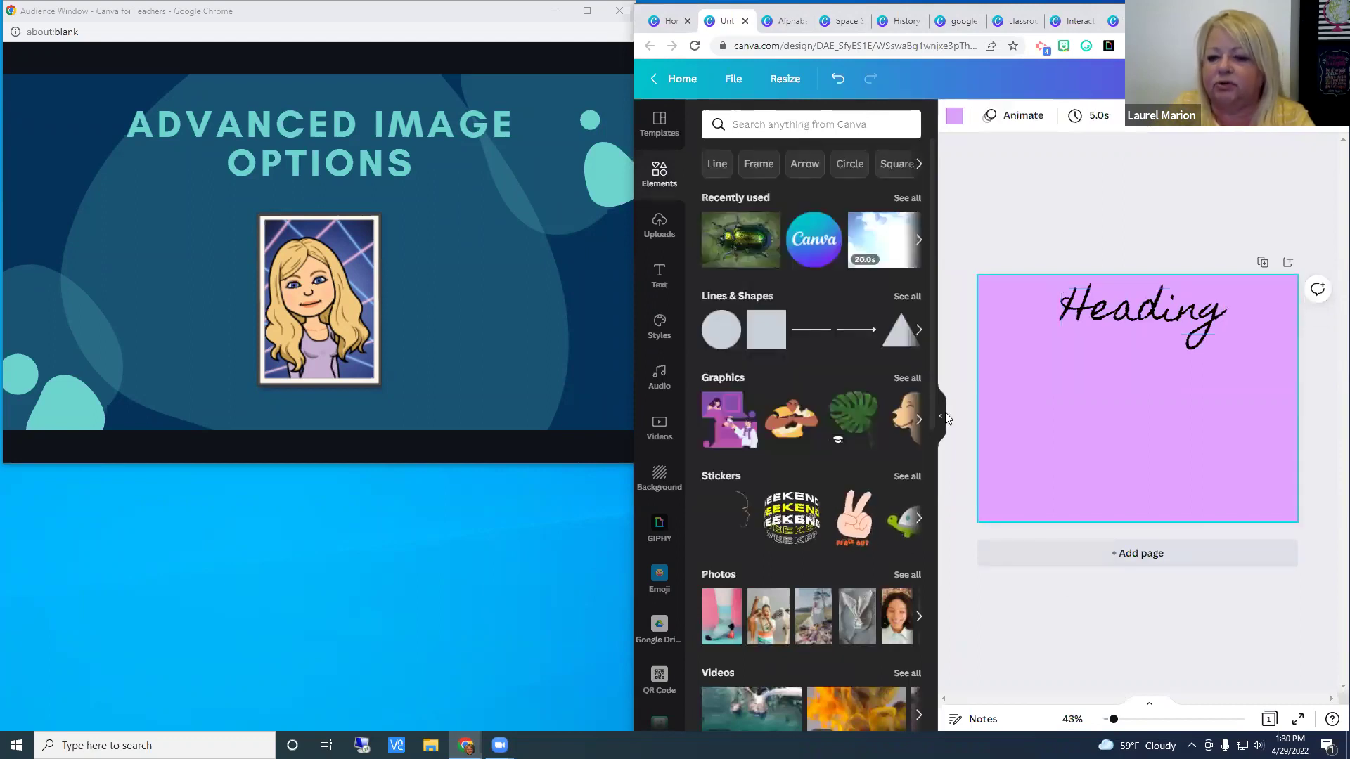
{"action": "left_click", "coordinate": [806, 125]}
{"action": "type", "text": "tulip"}
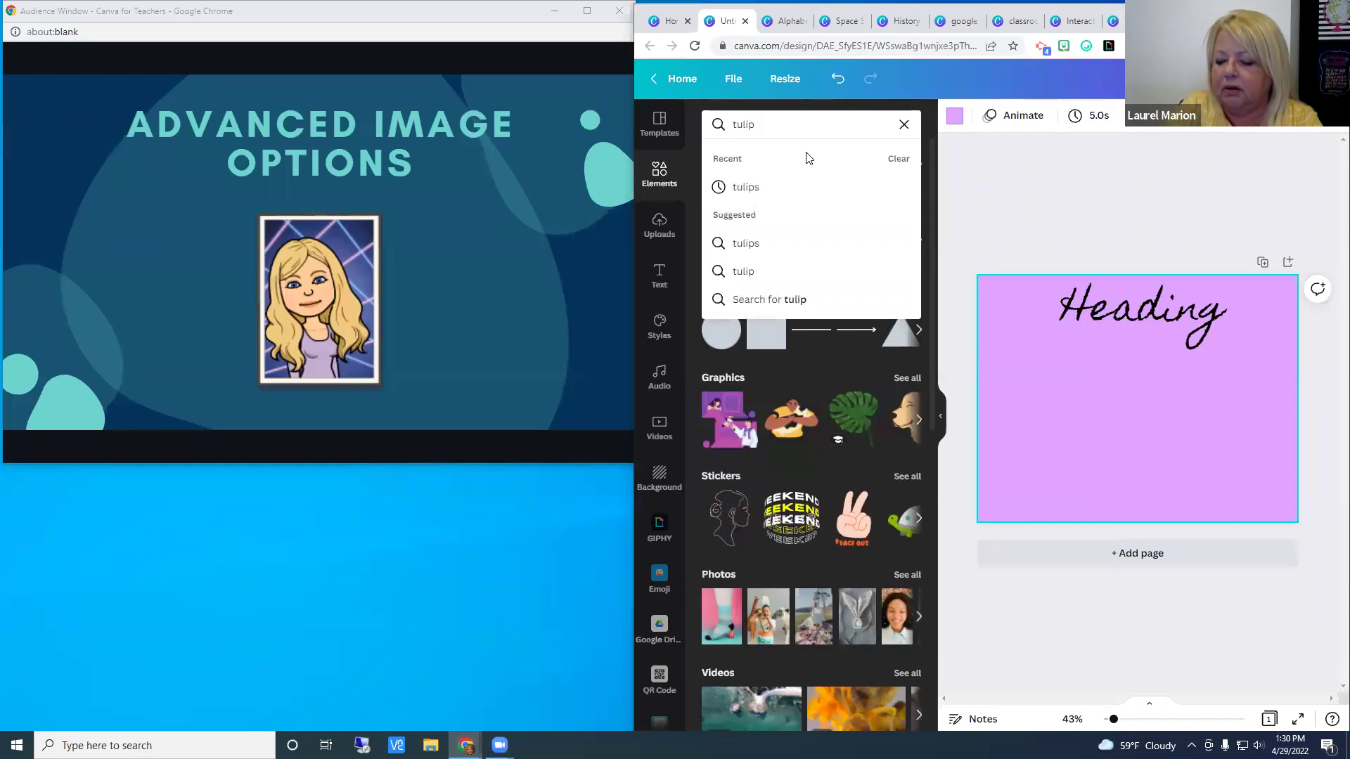
{"action": "key", "text": "Return"}
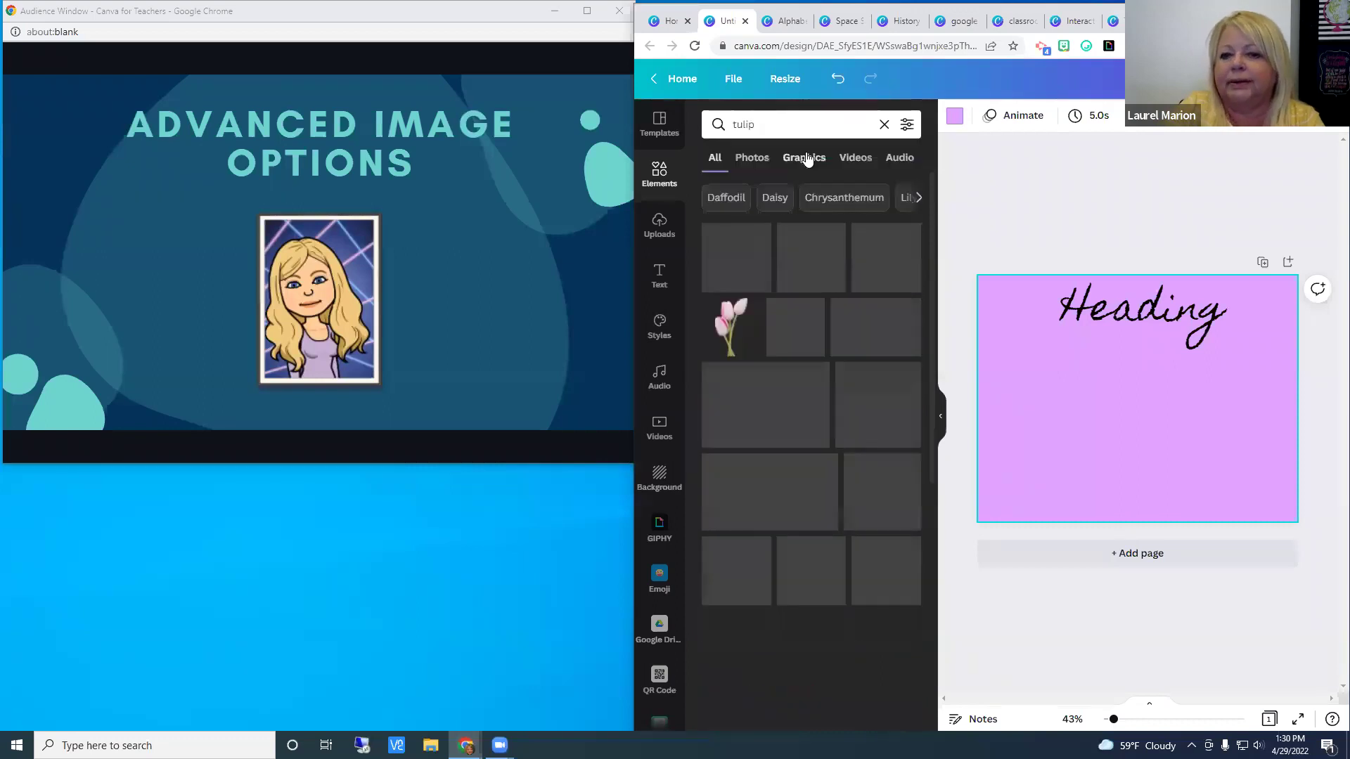
{"action": "left_click", "coordinate": [752, 158]}
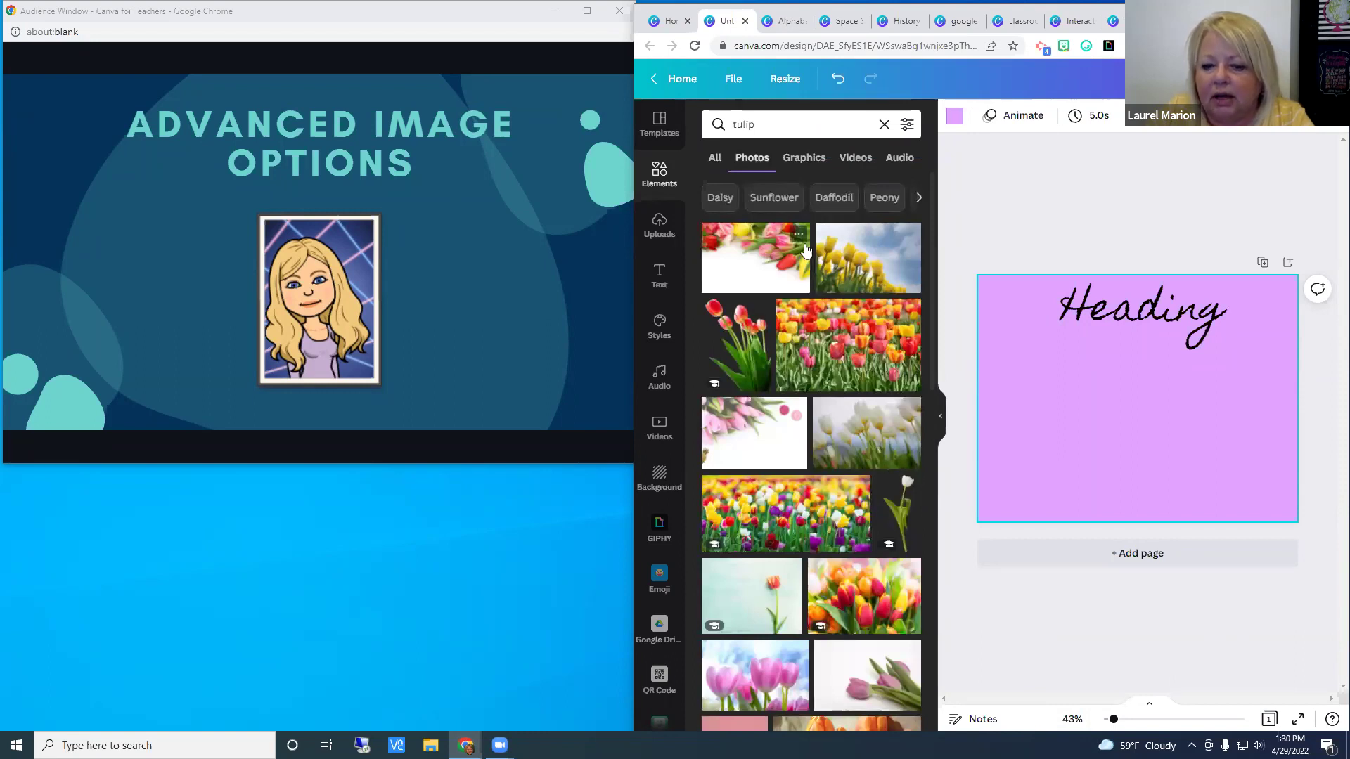
{"action": "left_click", "coordinate": [781, 264]}
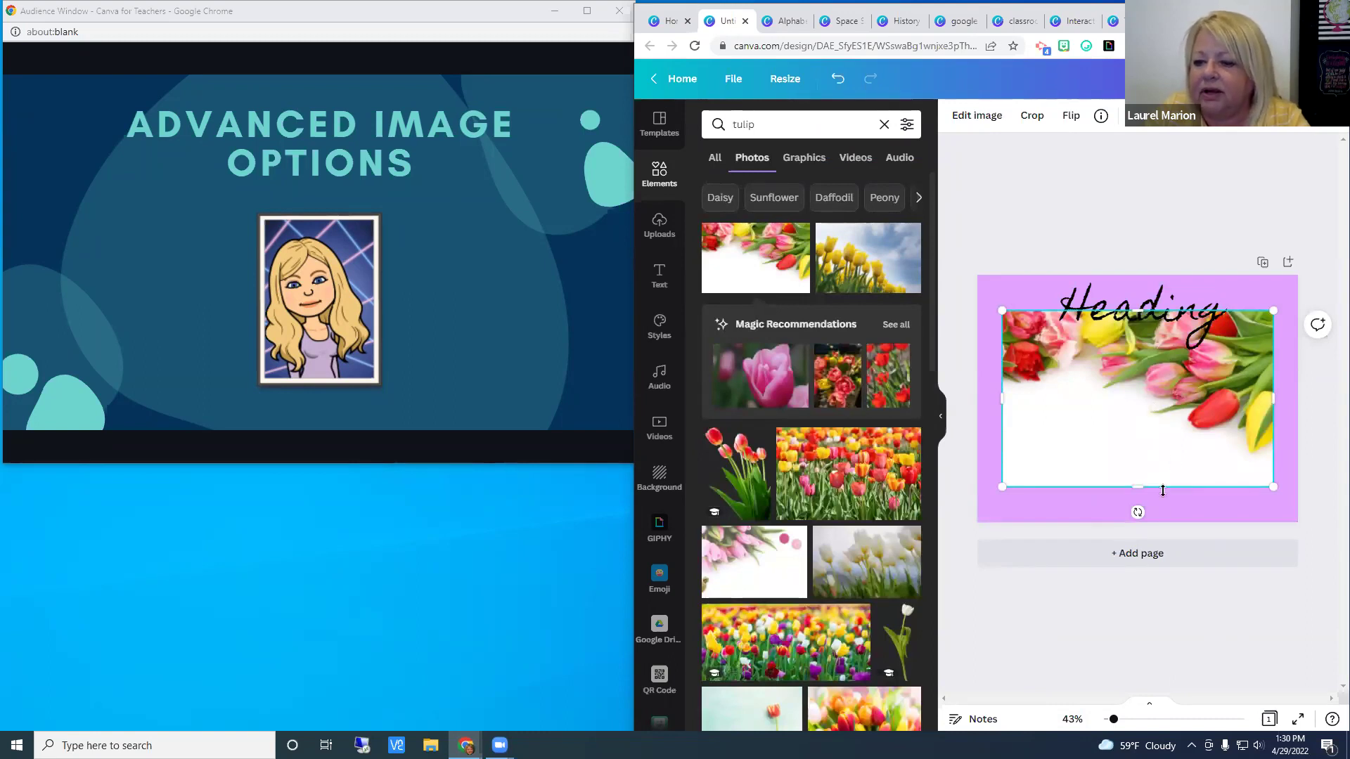
Step: Rotate the tulip photo 180° and enlarge it to span the page width, aligned with the page's bottom edge
{"action": "left_click_drag", "start_coordinate": [1137, 512], "coordinate": [1138, 285]}
{"action": "left_click_drag", "start_coordinate": [1144, 430], "coordinate": [1127, 454]}
{"action": "left_click_drag", "start_coordinate": [1254, 347], "coordinate": [1308, 330]}
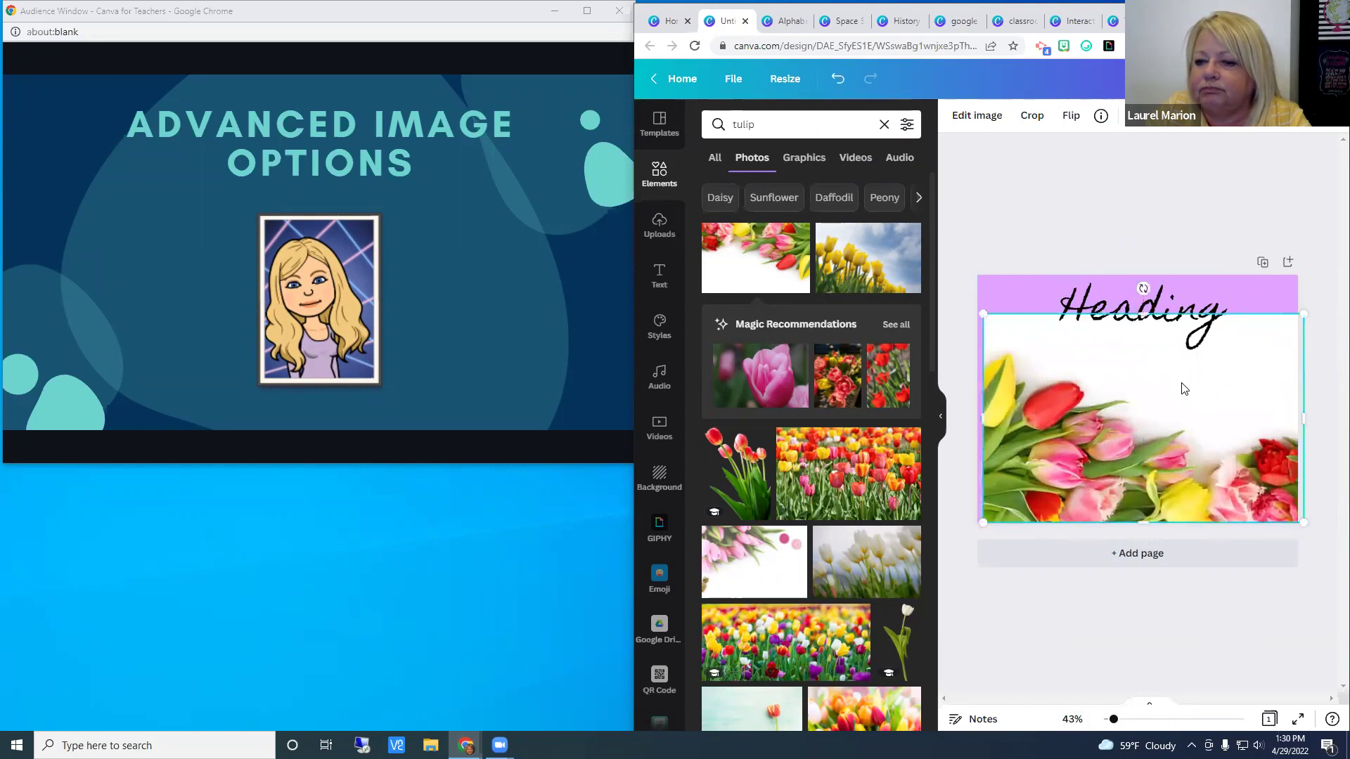
{"action": "left_click_drag", "start_coordinate": [1178, 382], "coordinate": [1172, 387]}
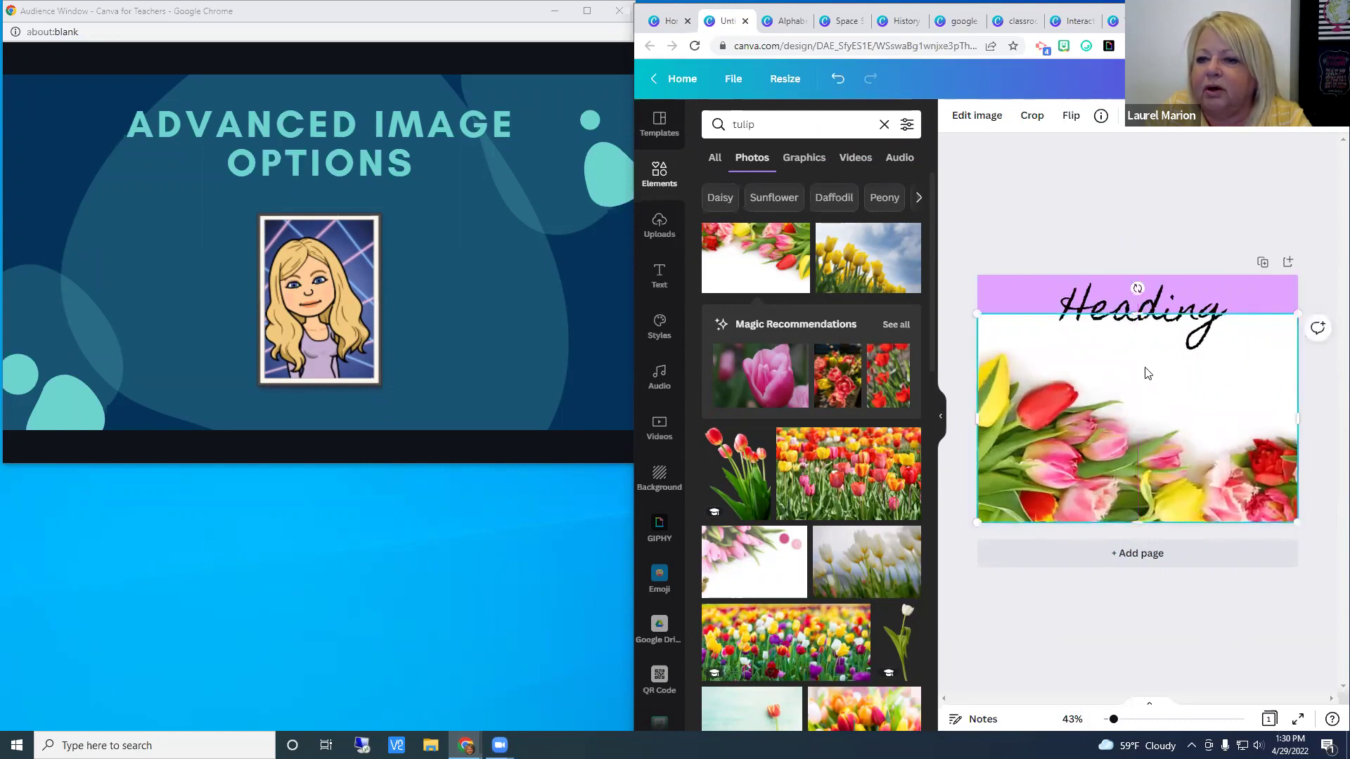
Step: Crop the upper strip off the tulip photo so that it starts lower beneath the heading
{"action": "left_click", "coordinate": [1032, 115]}
{"action": "left_click_drag", "start_coordinate": [977, 314], "coordinate": [978, 343]}
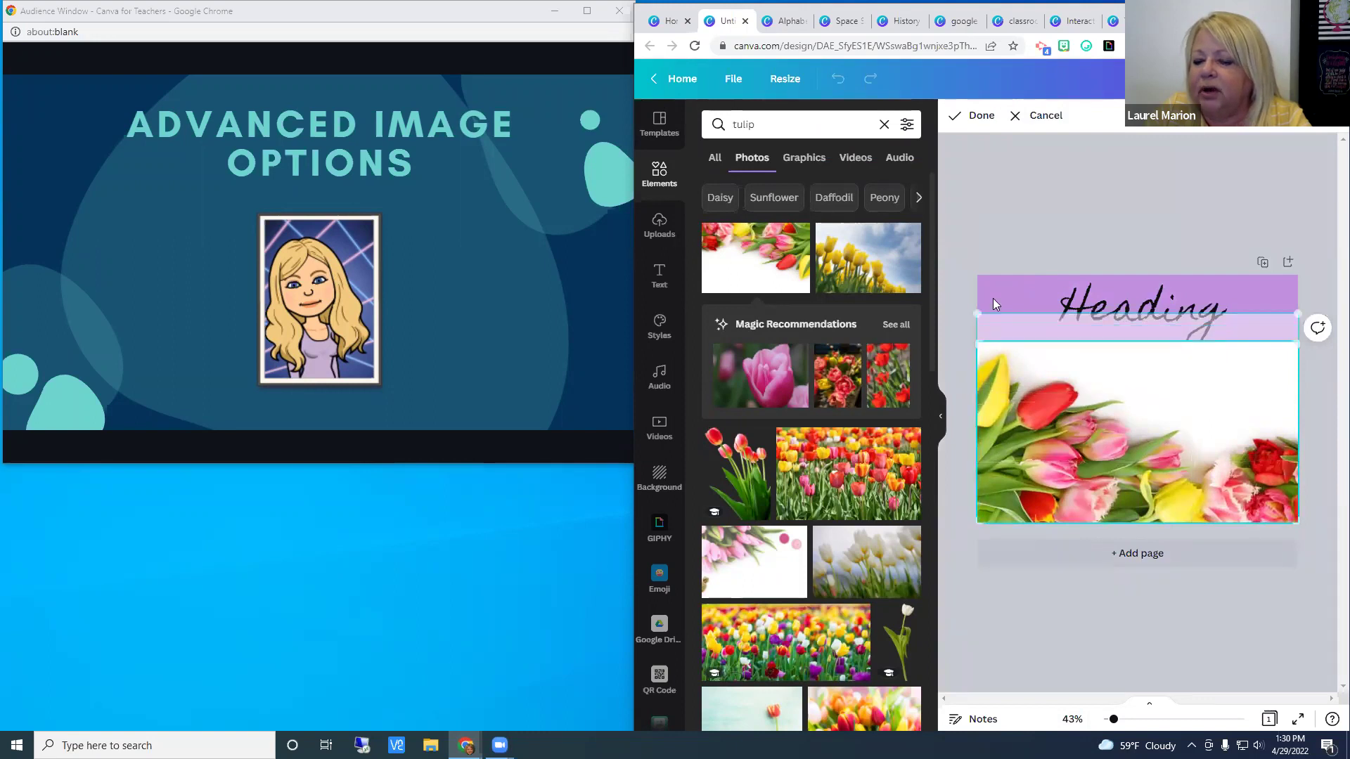
{"action": "left_click", "coordinate": [1001, 214]}
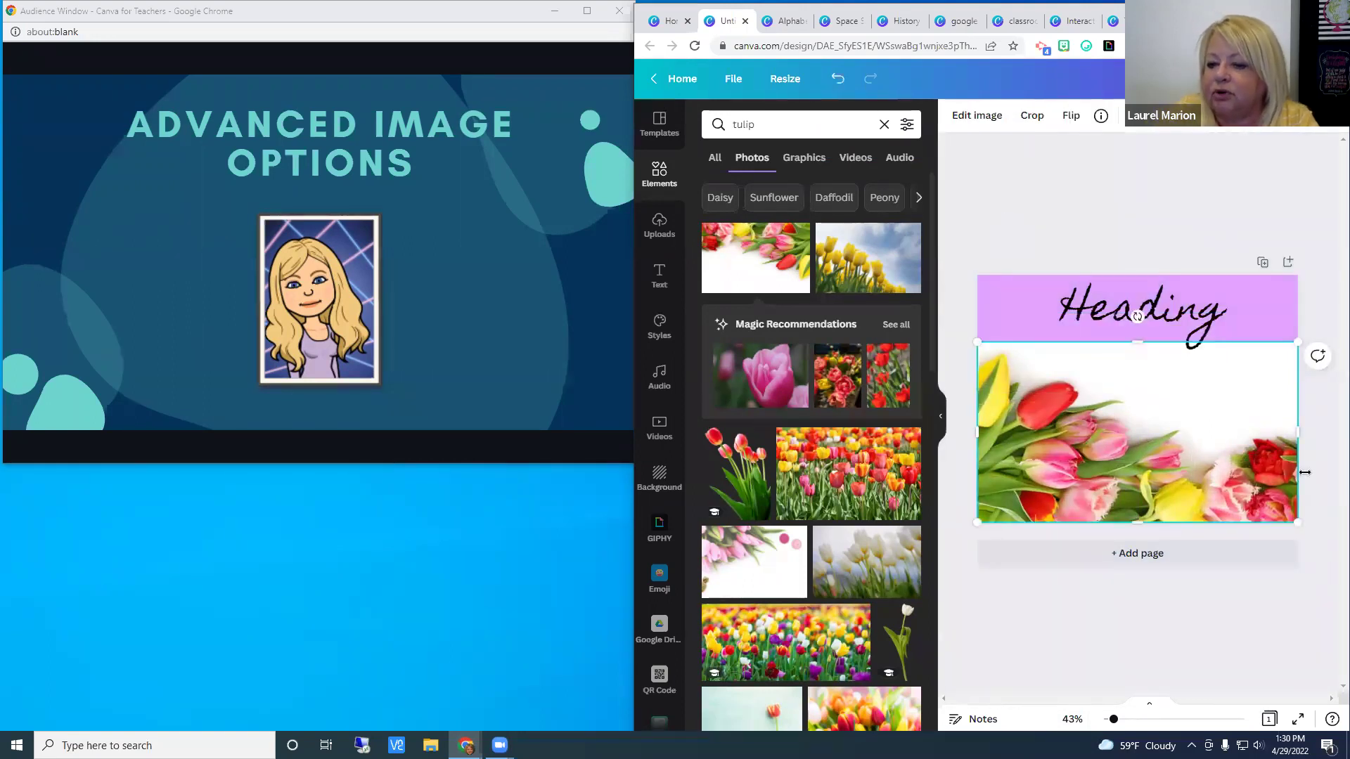
{"action": "left_click", "coordinate": [1135, 214]}
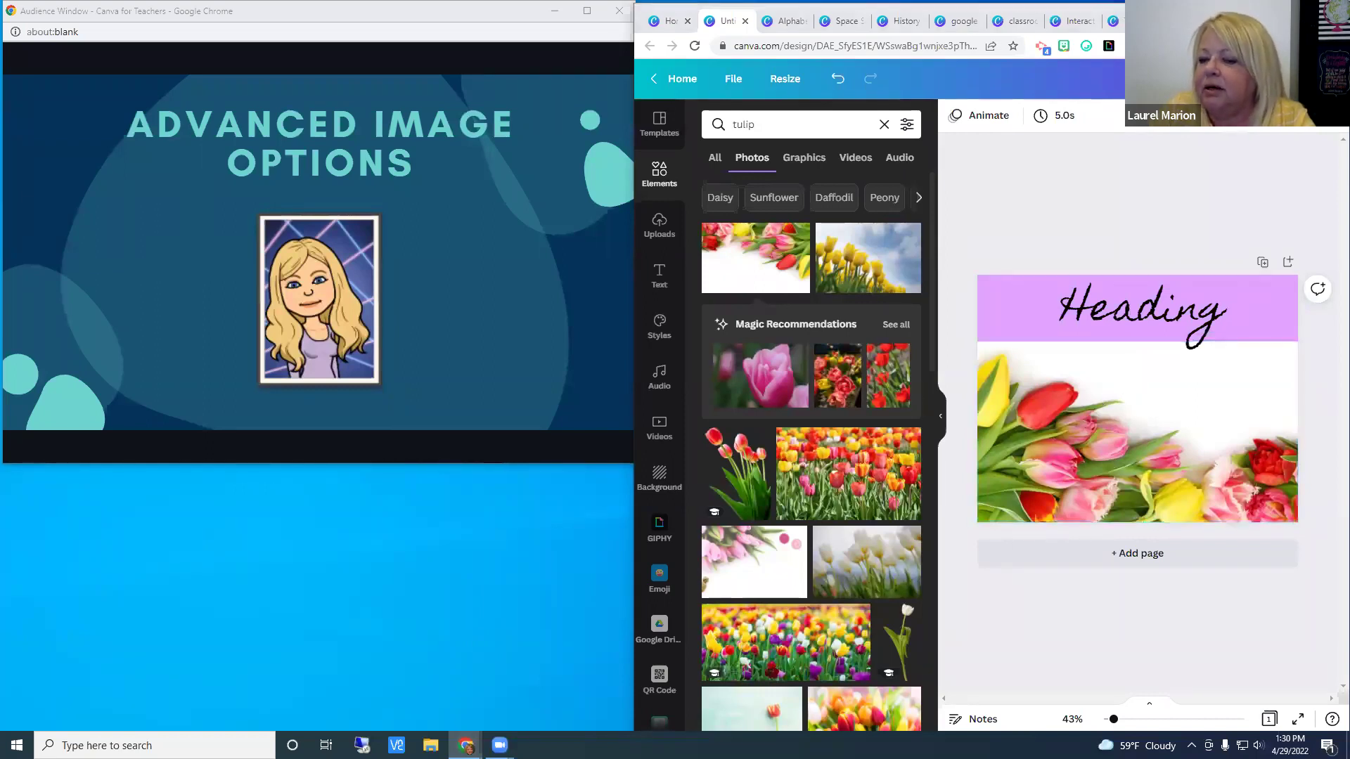
Step: Advance the presentation to the background removal slide and remove the tulip photo's background with Background Remover
{"action": "key", "text": "Right"}
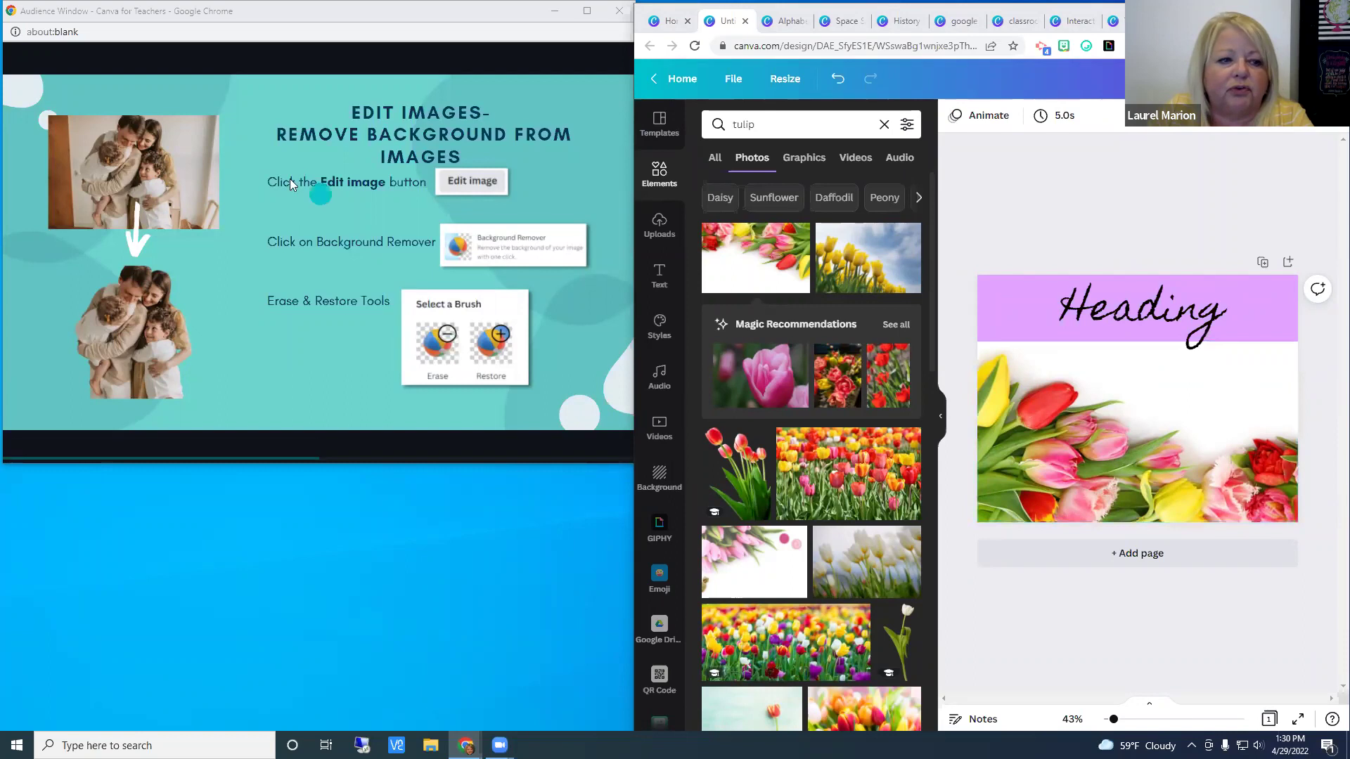
{"action": "mouse_move", "coordinate": [204, 211]}
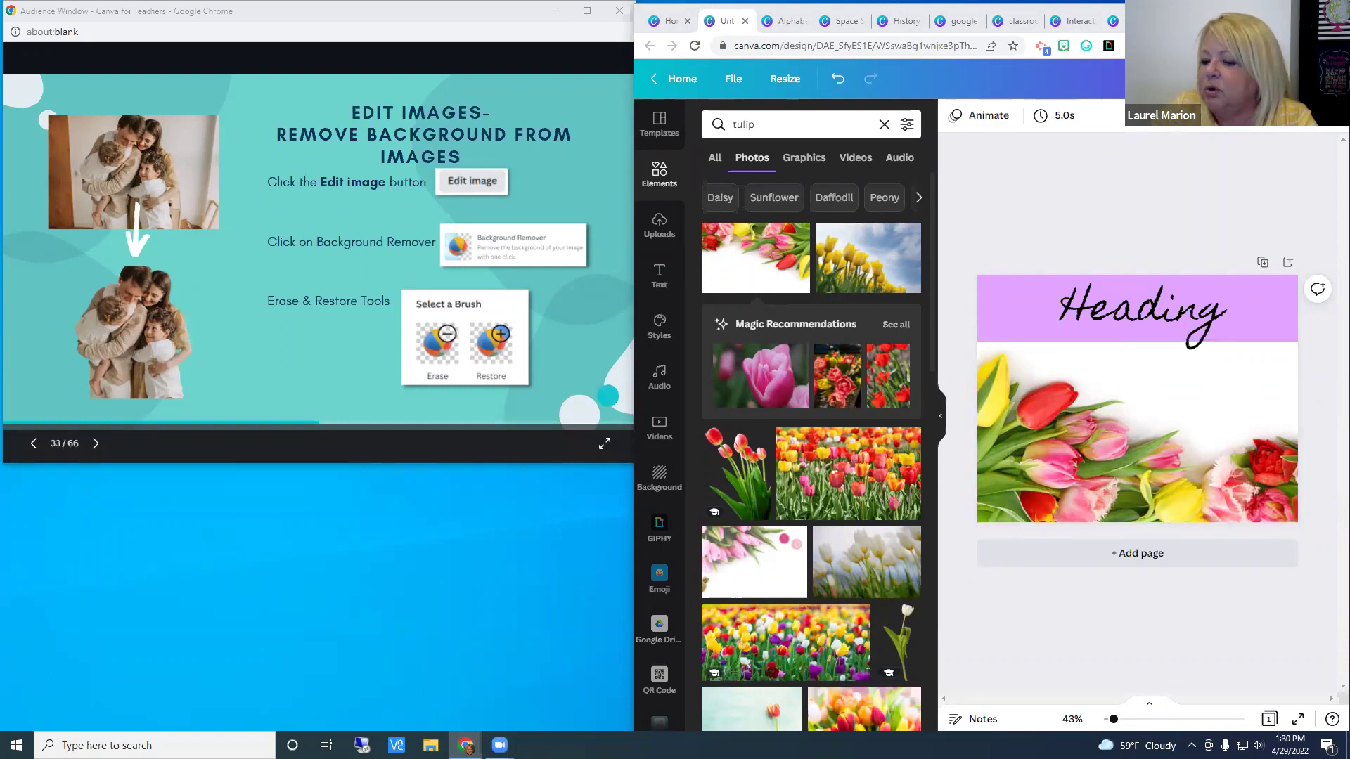
{"action": "left_click", "coordinate": [1084, 432]}
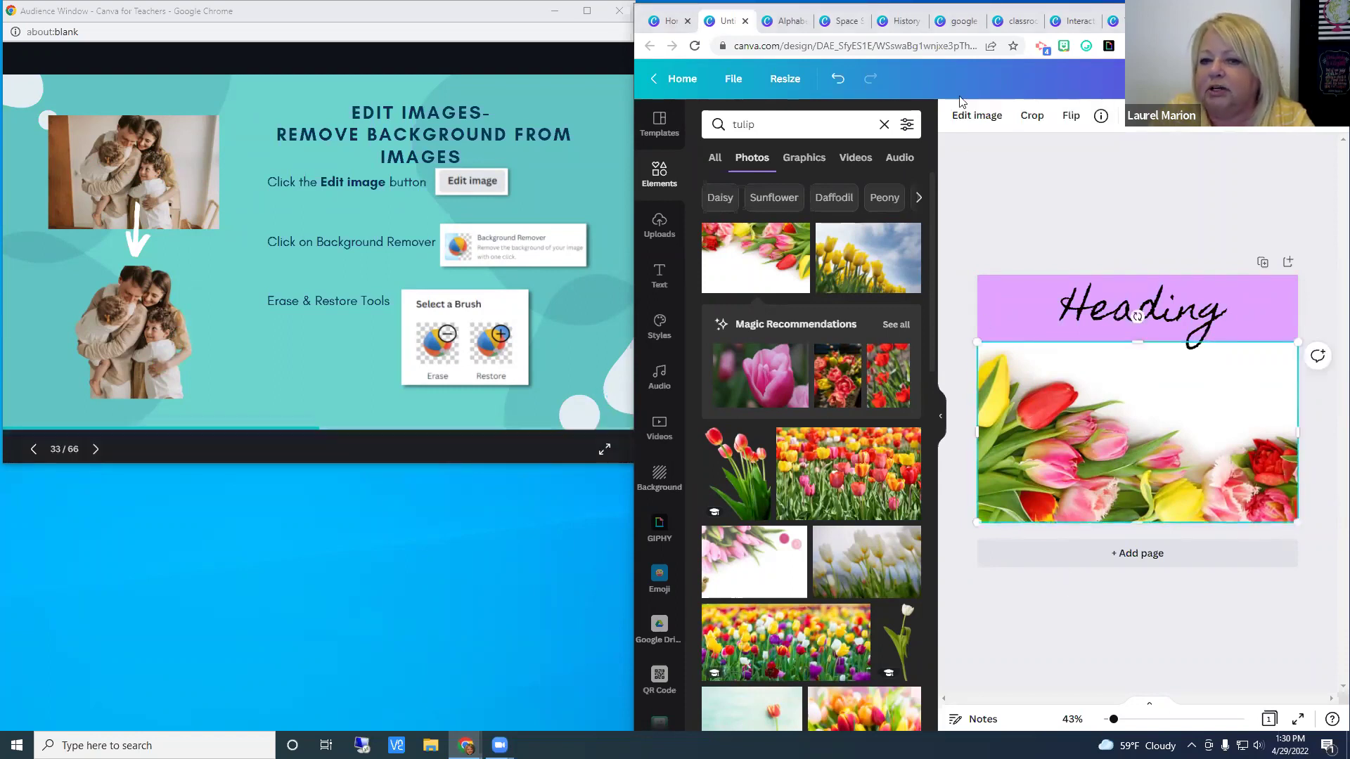
{"action": "left_click", "coordinate": [968, 120]}
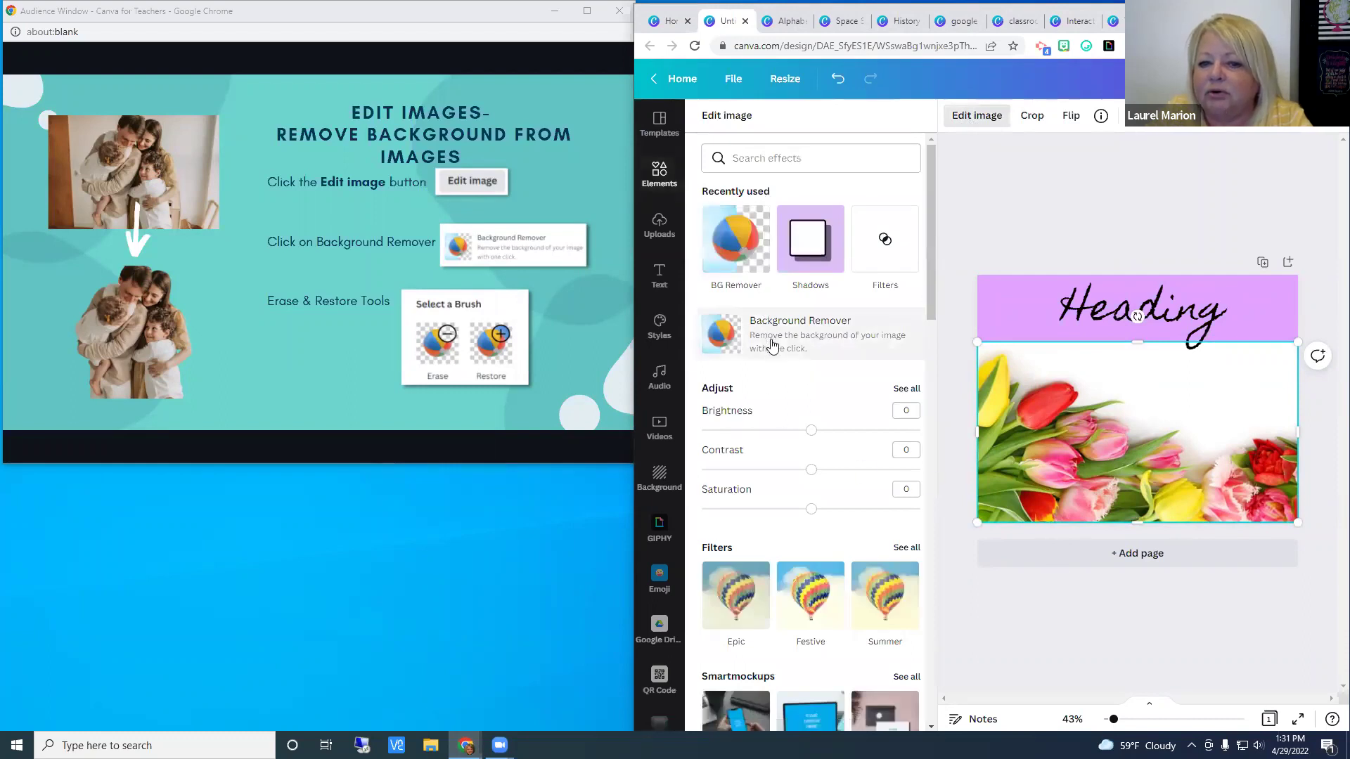
{"action": "left_click", "coordinate": [820, 346]}
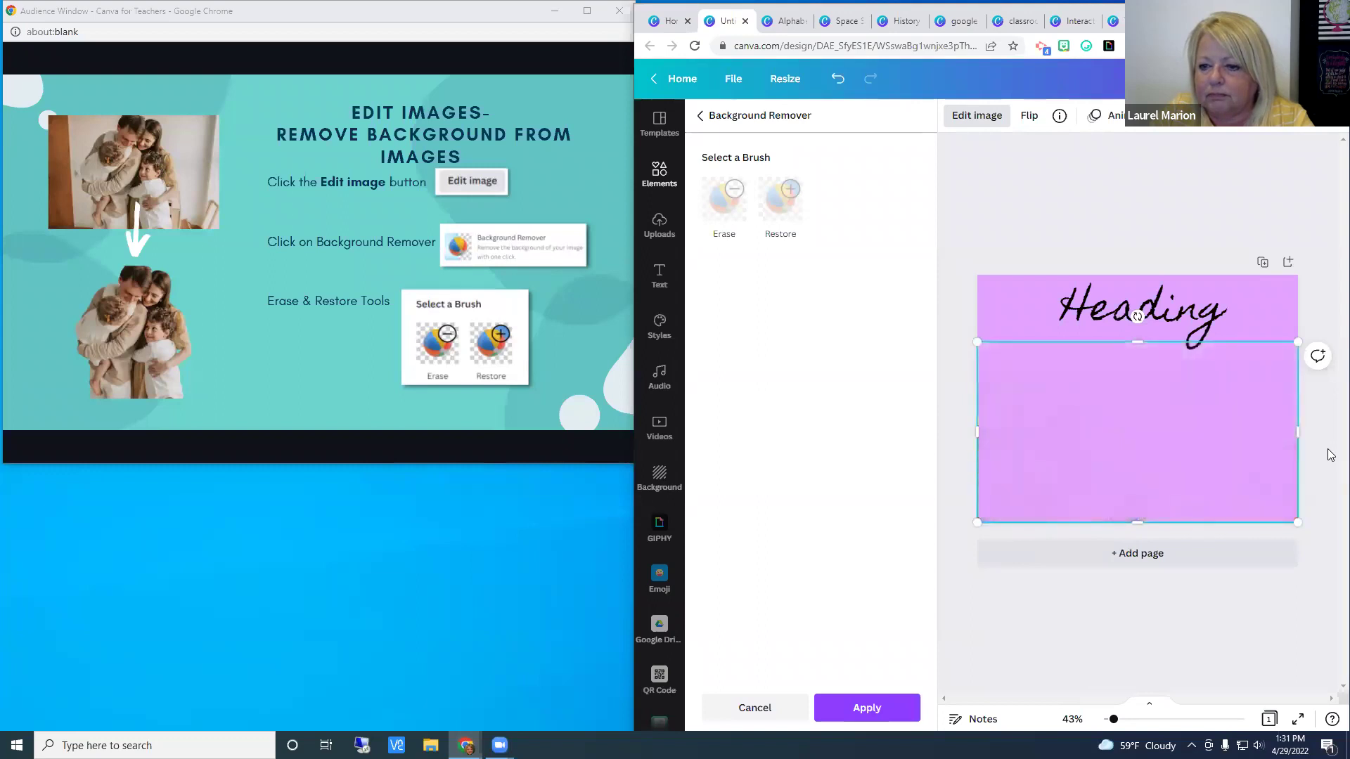
{"action": "left_click", "coordinate": [1005, 316]}
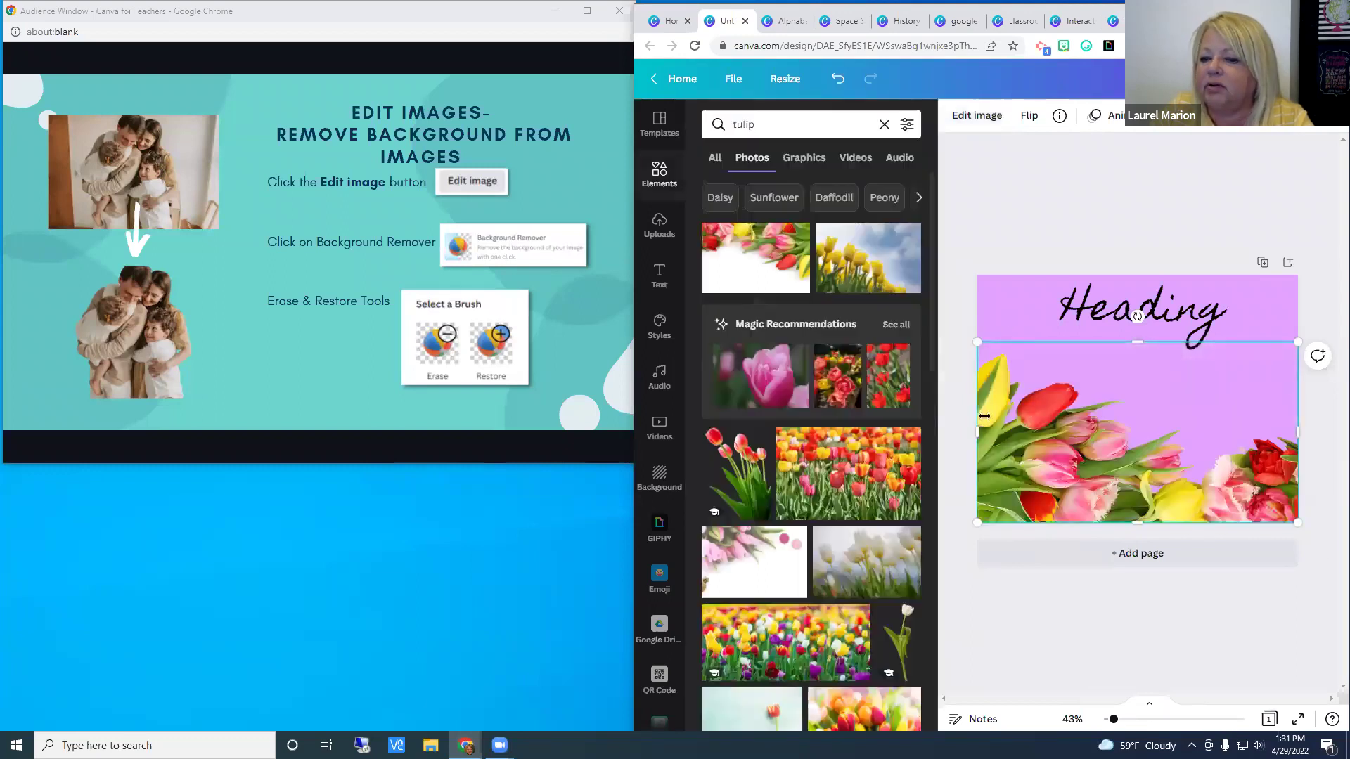
{"action": "left_click", "coordinate": [1012, 318]}
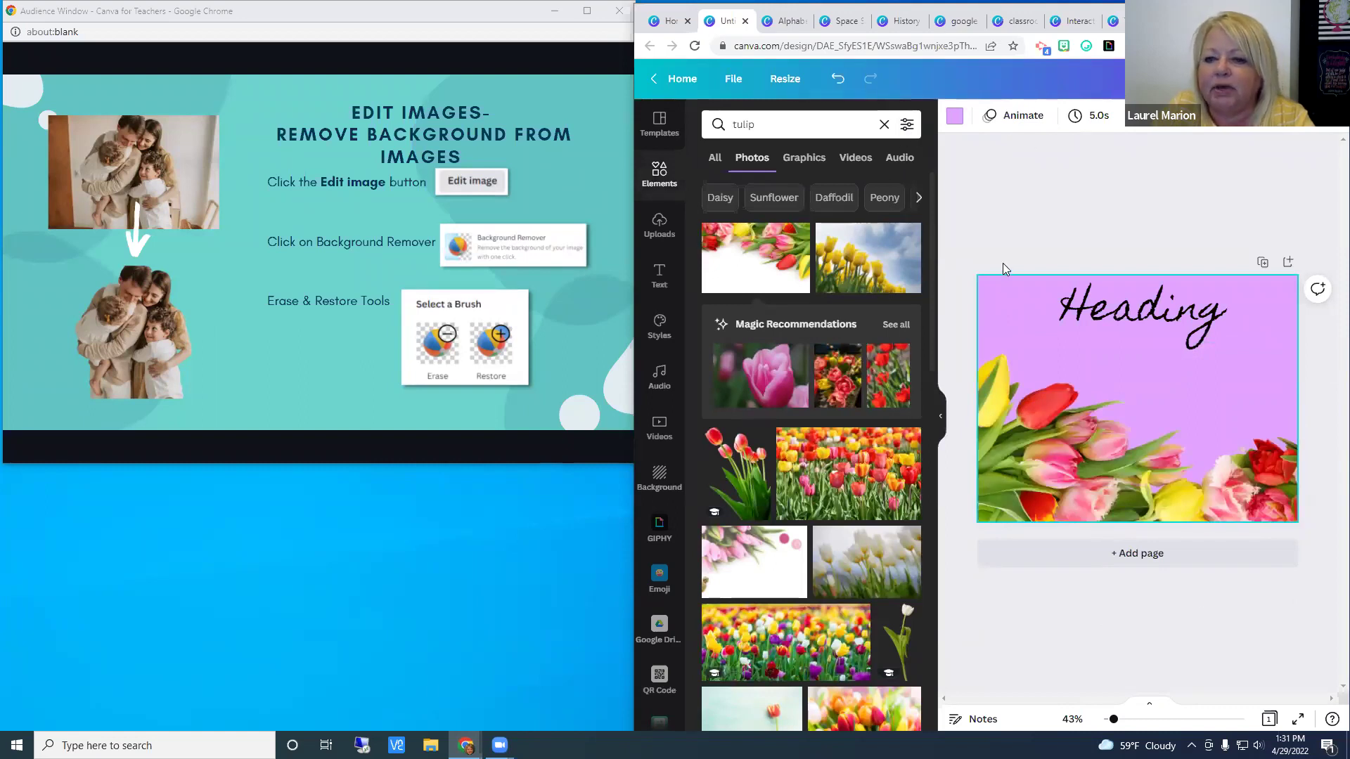
Step: Reopen Background Remover on the tulip photo to view the Erase and Restore brushes, and apply it
{"action": "left_click", "coordinate": [1028, 461]}
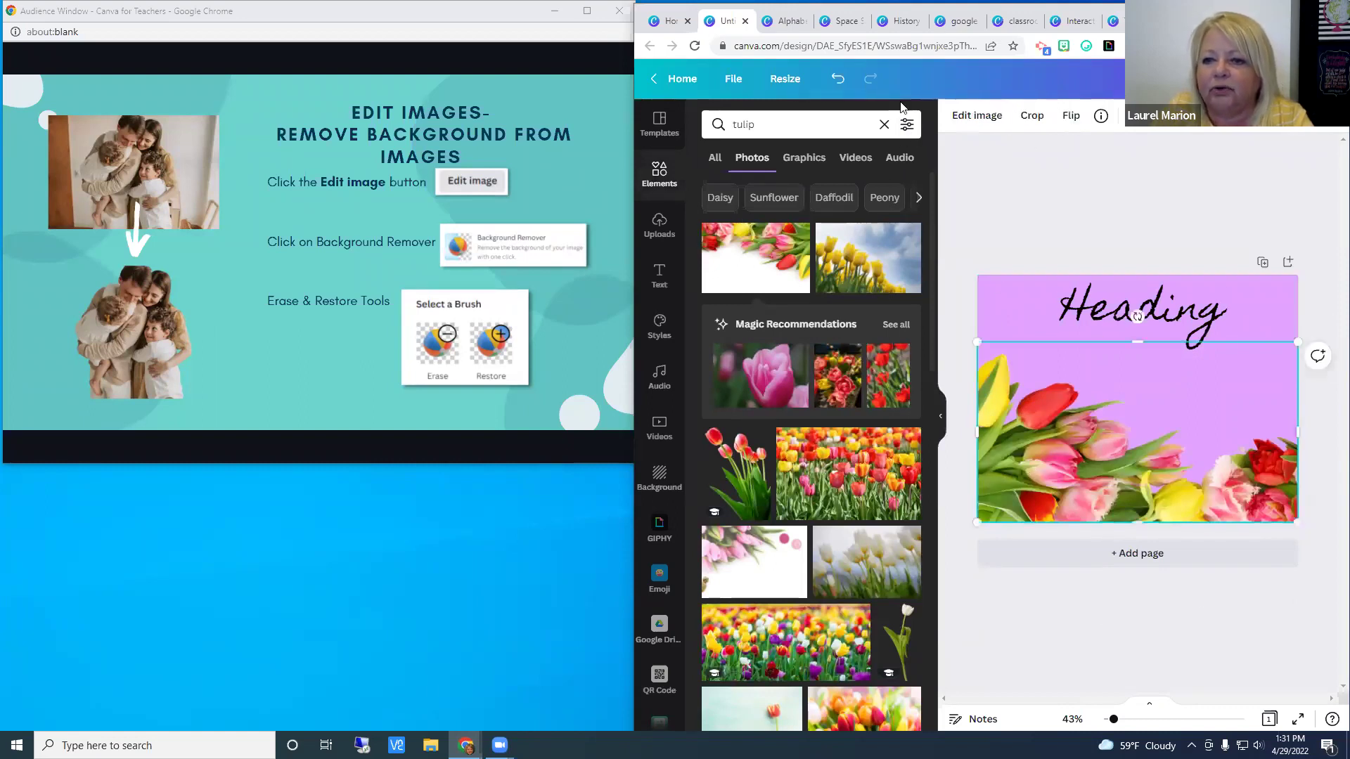
{"action": "left_click", "coordinate": [968, 119]}
{"action": "left_click", "coordinate": [841, 355]}
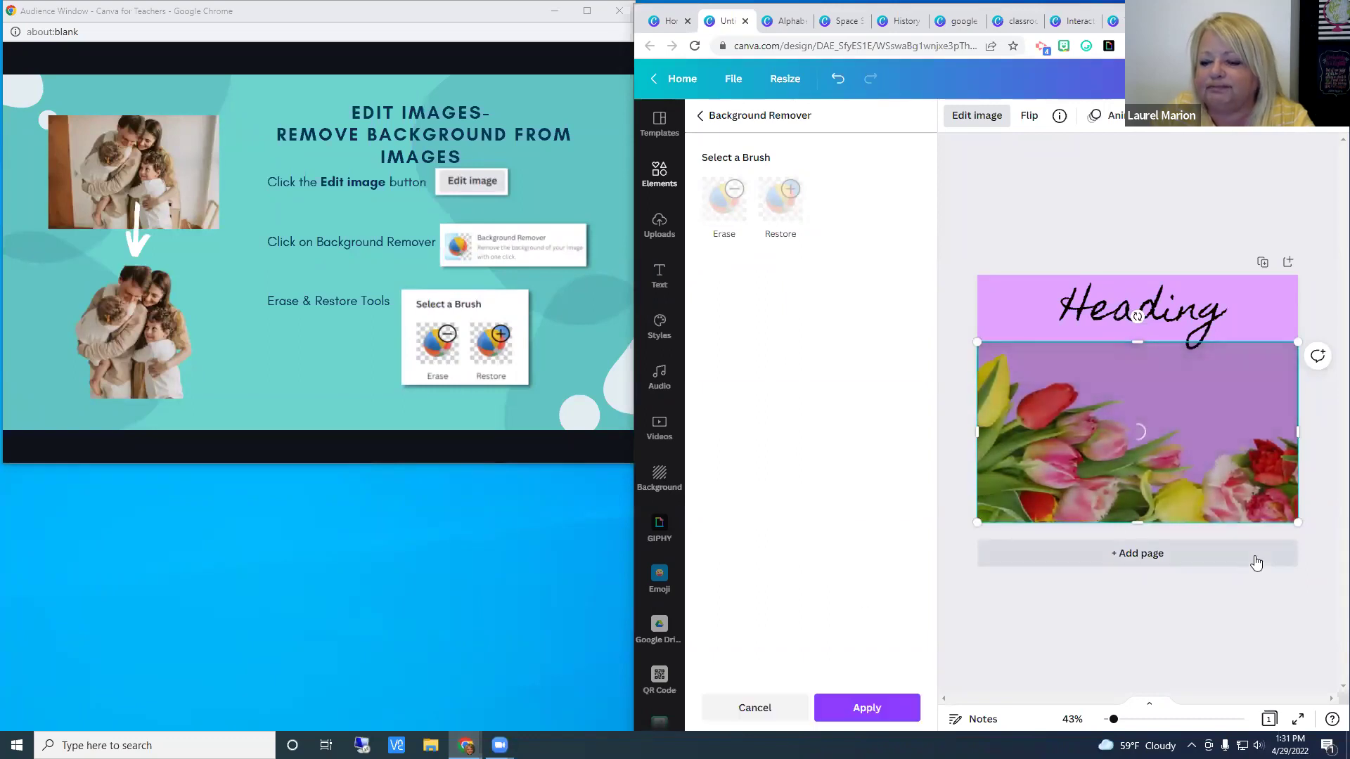
{"action": "left_click", "coordinate": [849, 696]}
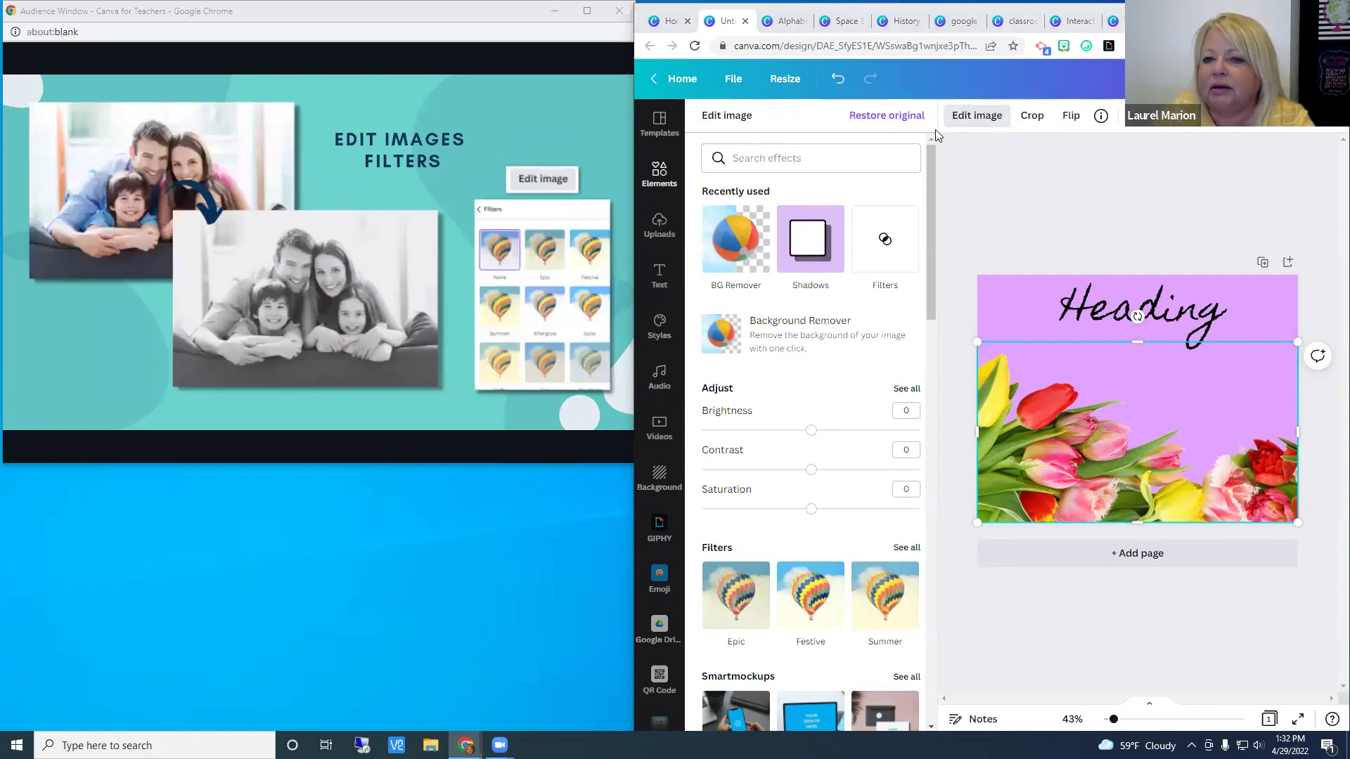
Step: Browse the full set of filters for the tulip photo, return to the image effects, and view the shadow and frame options
{"action": "left_click", "coordinate": [976, 119]}
{"action": "scroll", "coordinate": [812, 390], "scroll_direction": "down", "scroll_amount": 3}
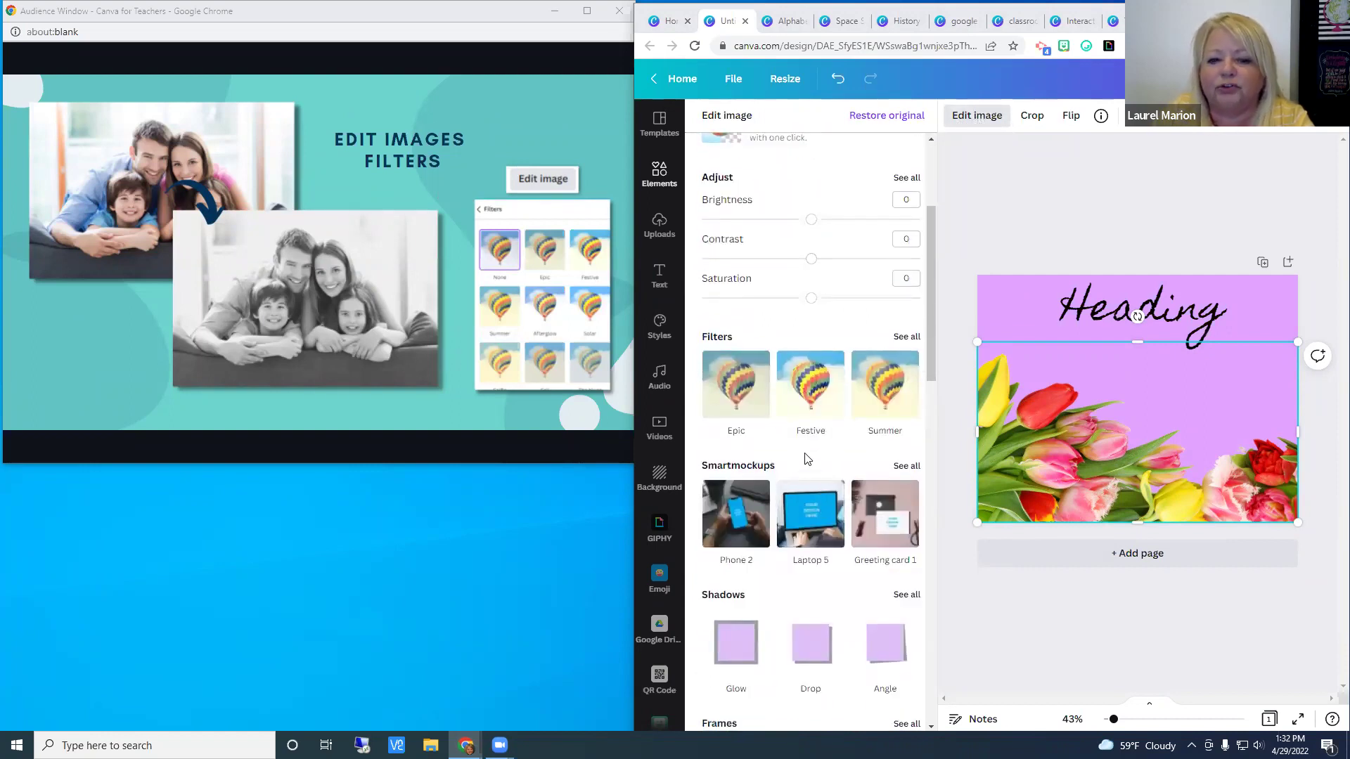
{"action": "mouse_move", "coordinate": [239, 327]}
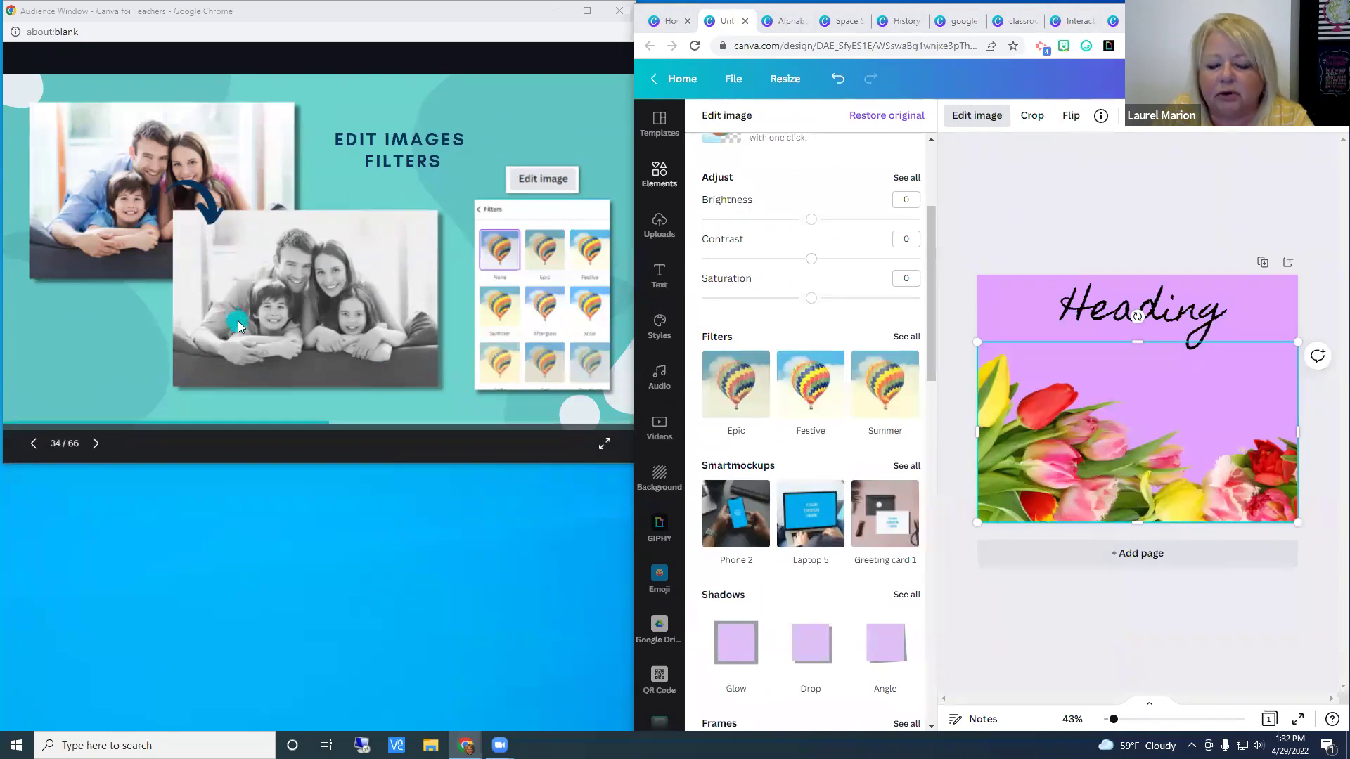
{"action": "scroll", "coordinate": [837, 459], "scroll_direction": "down", "scroll_amount": 1}
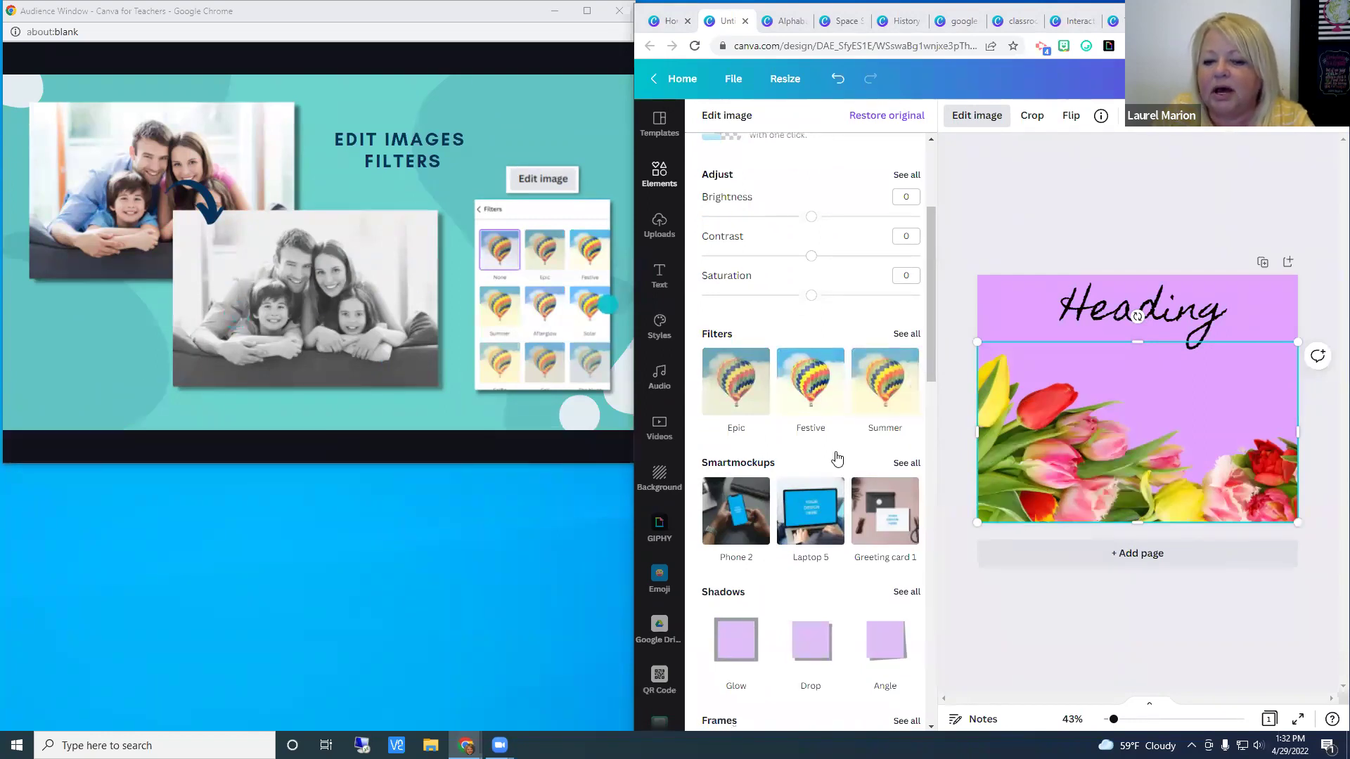
{"action": "scroll", "coordinate": [837, 459], "scroll_direction": "down", "scroll_amount": 1}
{"action": "left_click", "coordinate": [905, 266]}
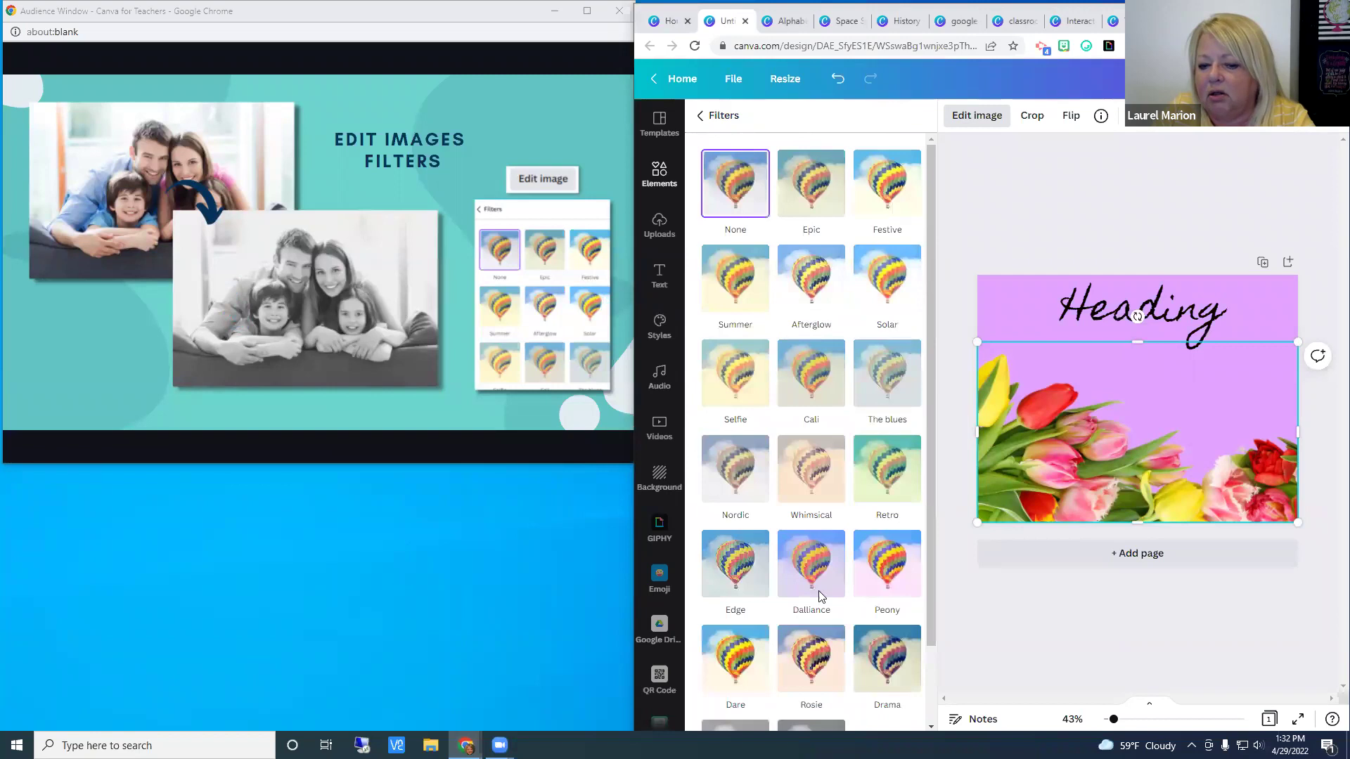
{"action": "left_click", "coordinate": [701, 116]}
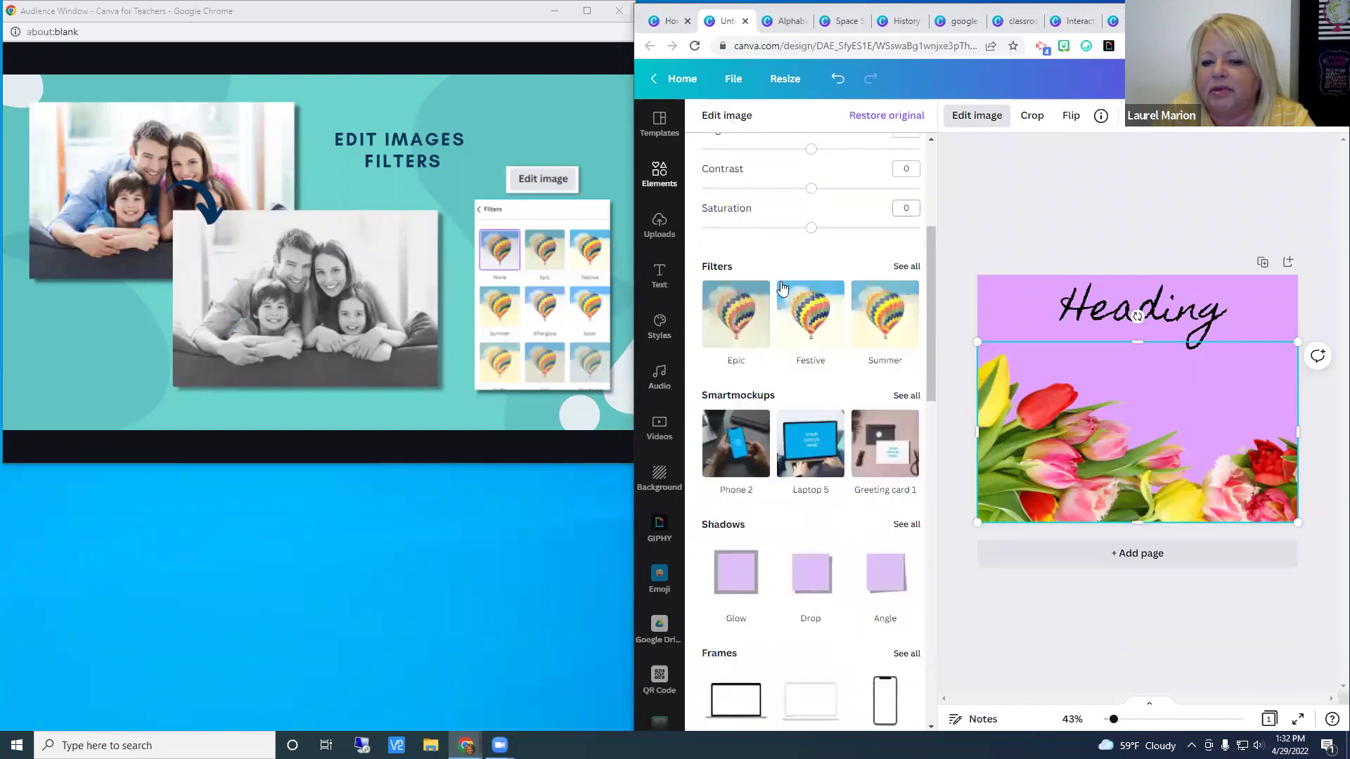
{"action": "scroll", "coordinate": [796, 415], "scroll_direction": "down", "scroll_amount": 2}
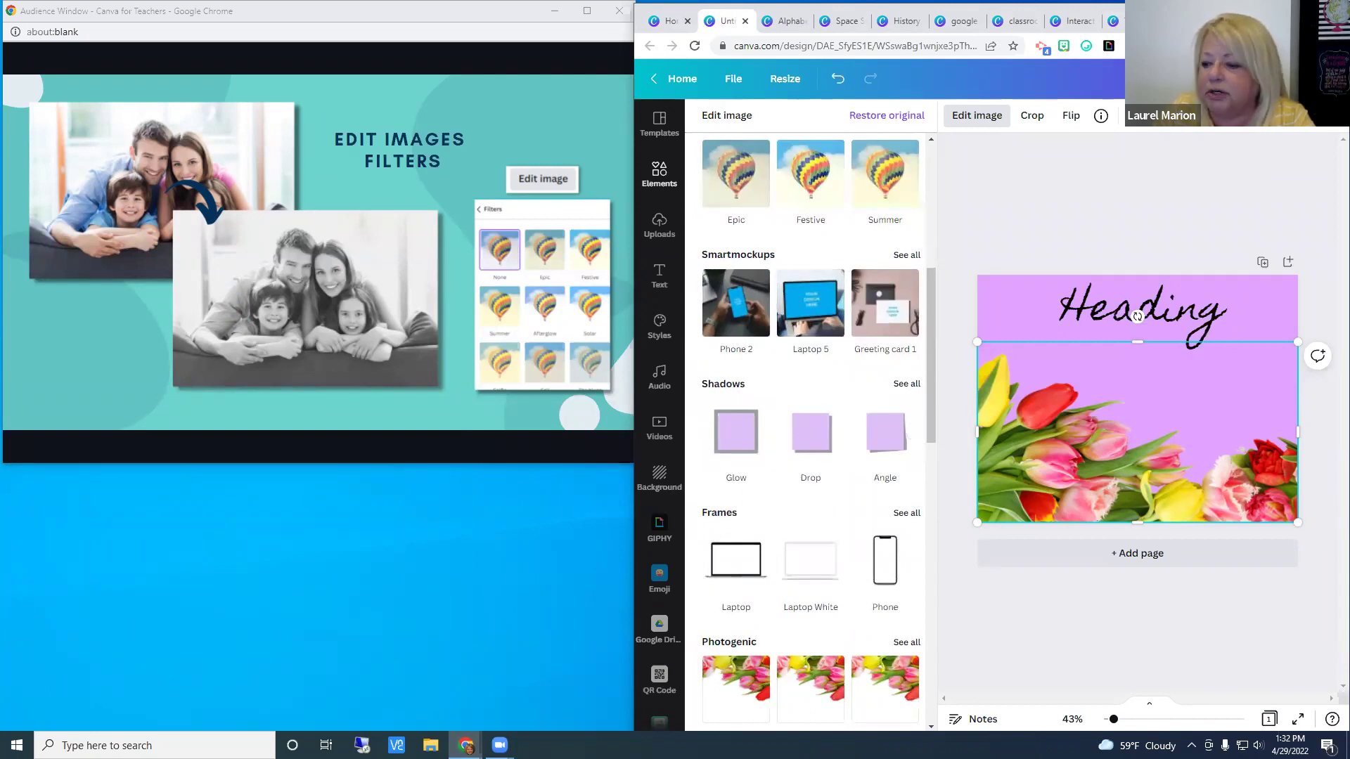
Step: Advance the presentation through the shadows, frames and fun filters slides, view all frame effects for the tulip photo, and return to the image effects
{"action": "left_click", "coordinate": [513, 329]}
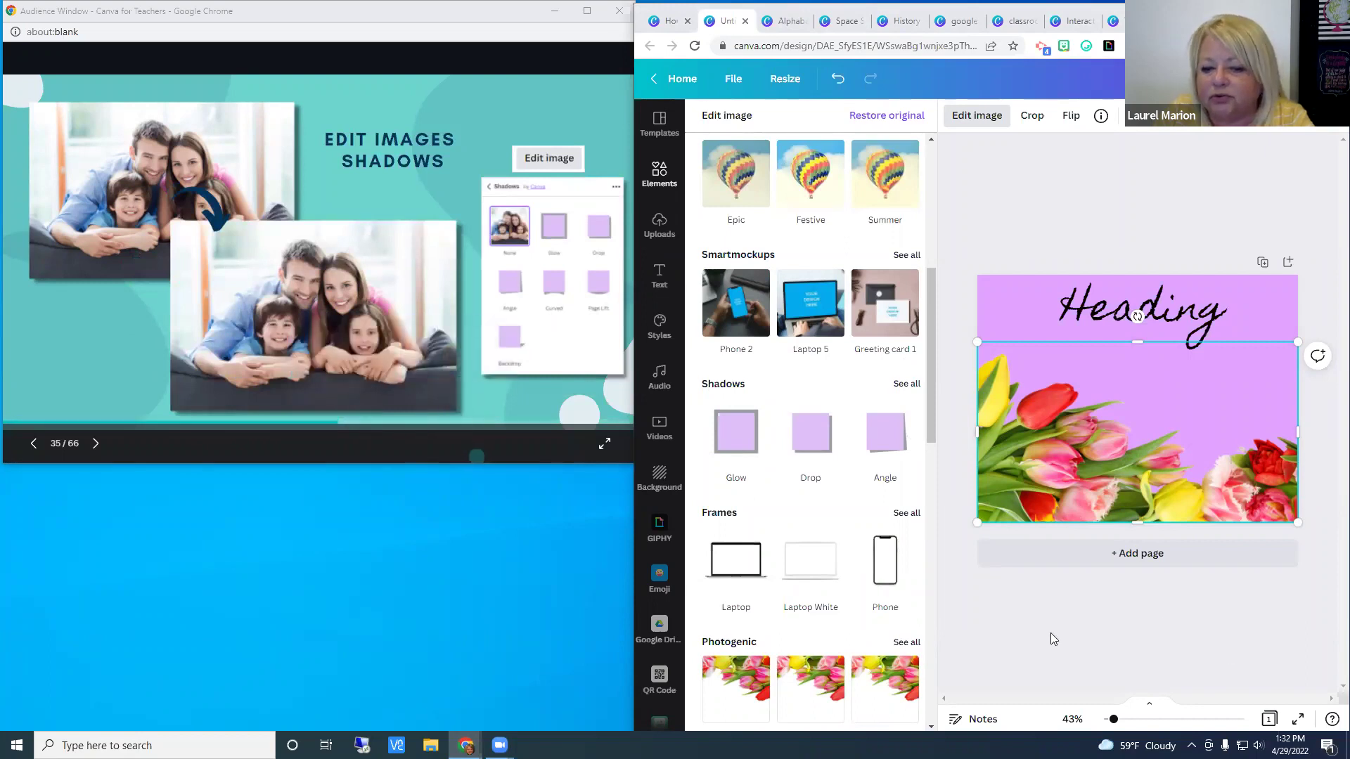
{"action": "left_click", "coordinate": [906, 512]}
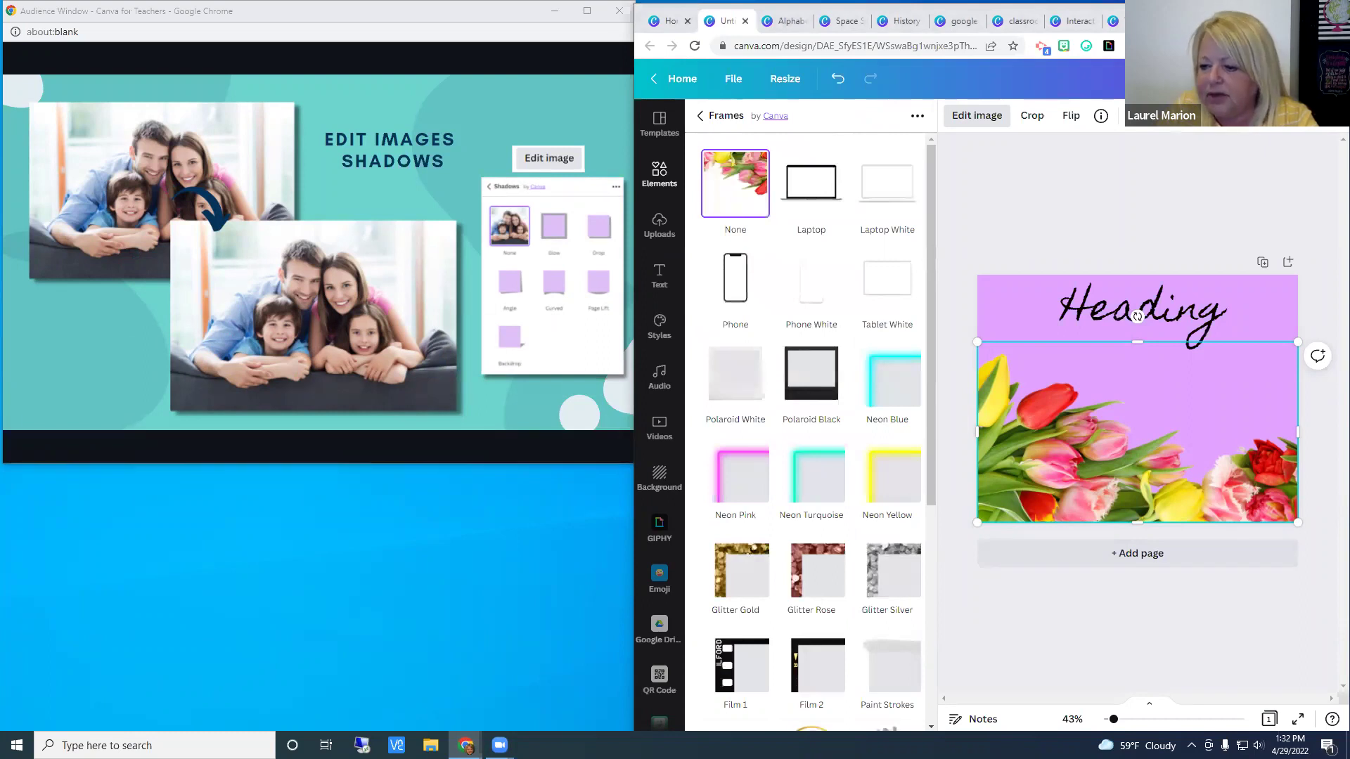
{"action": "key", "text": "Right"}
{"action": "mouse_move", "coordinate": [933, 380]}
{"action": "left_mouse_down"}
{"action": "mouse_move", "coordinate": [932, 631]}
{"action": "mouse_move", "coordinate": [922, 365]}
{"action": "left_mouse_up"}
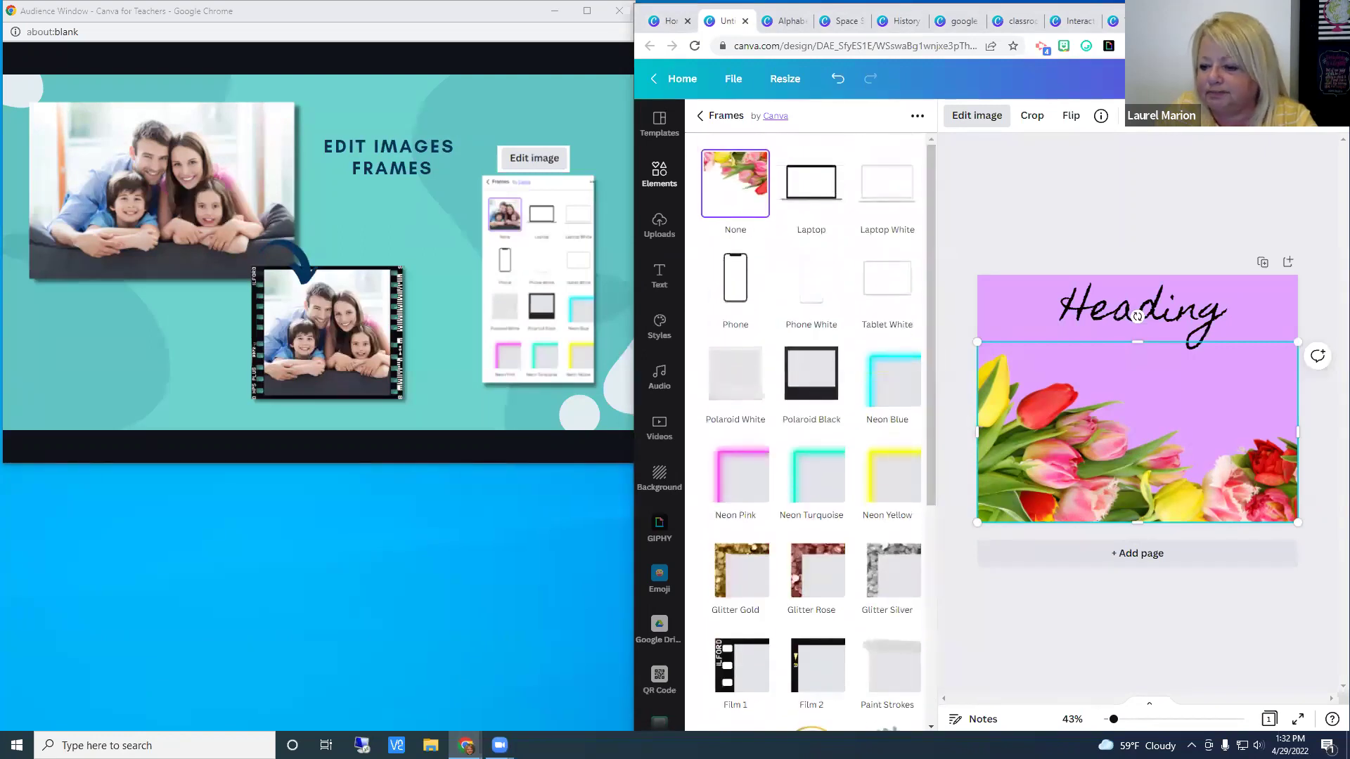
{"action": "key", "text": "Right"}
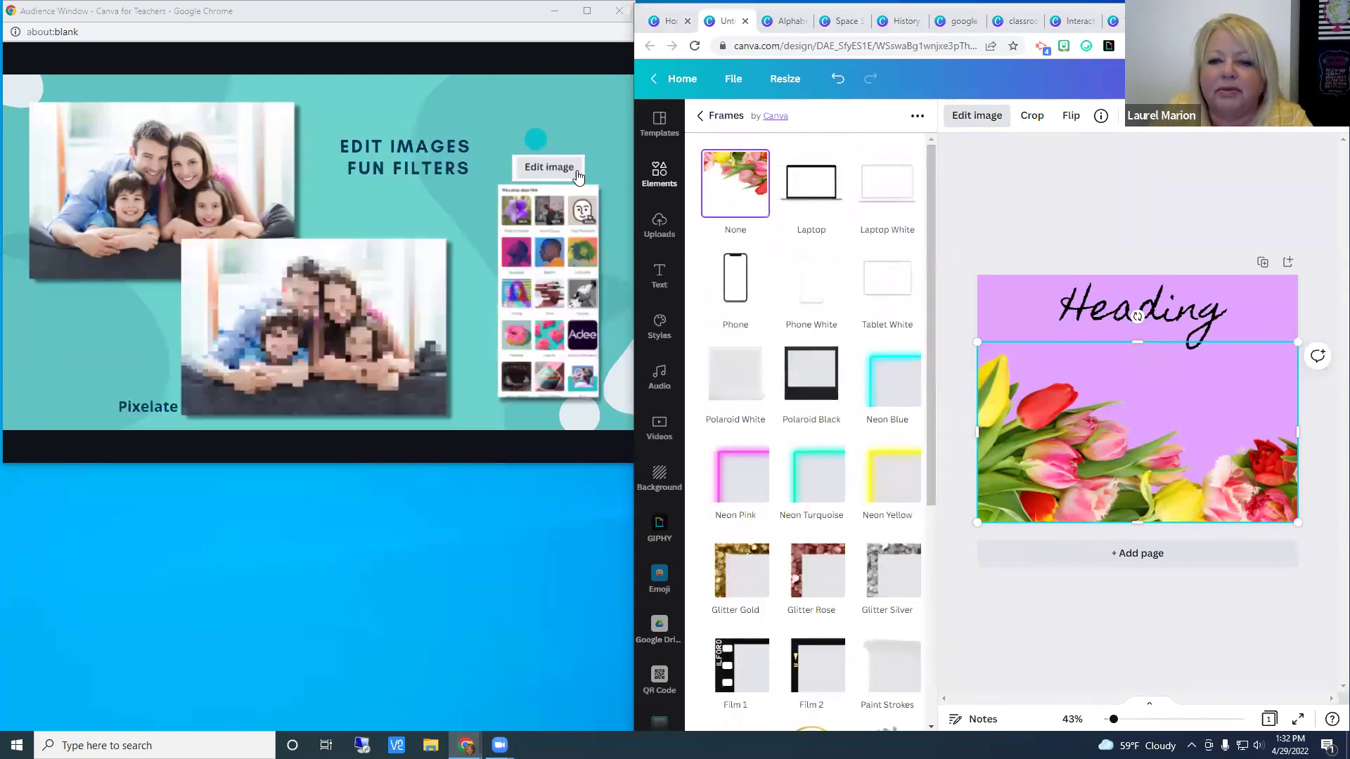
{"action": "left_click", "coordinate": [712, 115]}
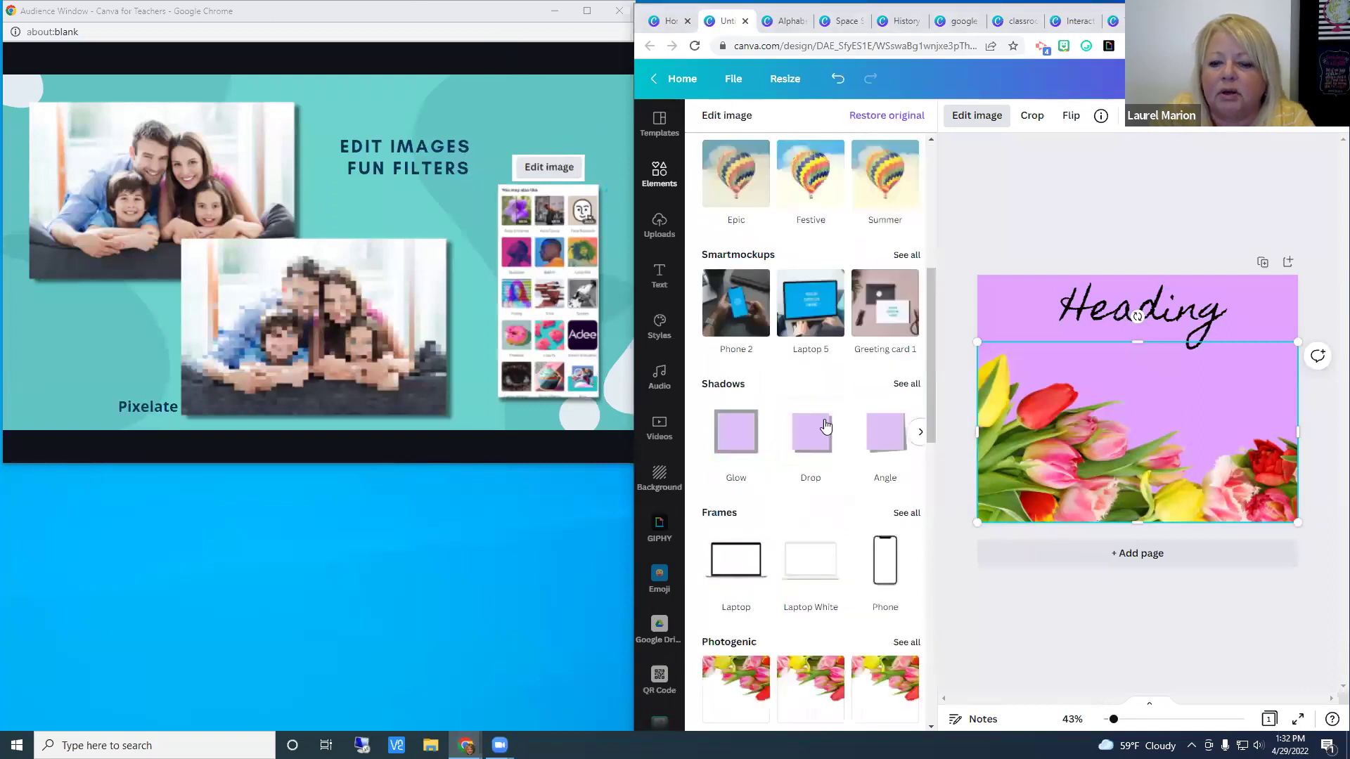
Step: Examine the remaining effects for the tulip photo, from Trippy, Pixelate and Liquify to the additional apps, and return to the first effects
{"action": "scroll", "coordinate": [826, 443], "scroll_direction": "down", "scroll_amount": 5}
{"action": "scroll", "coordinate": [826, 443], "scroll_direction": "down", "scroll_amount": 8}
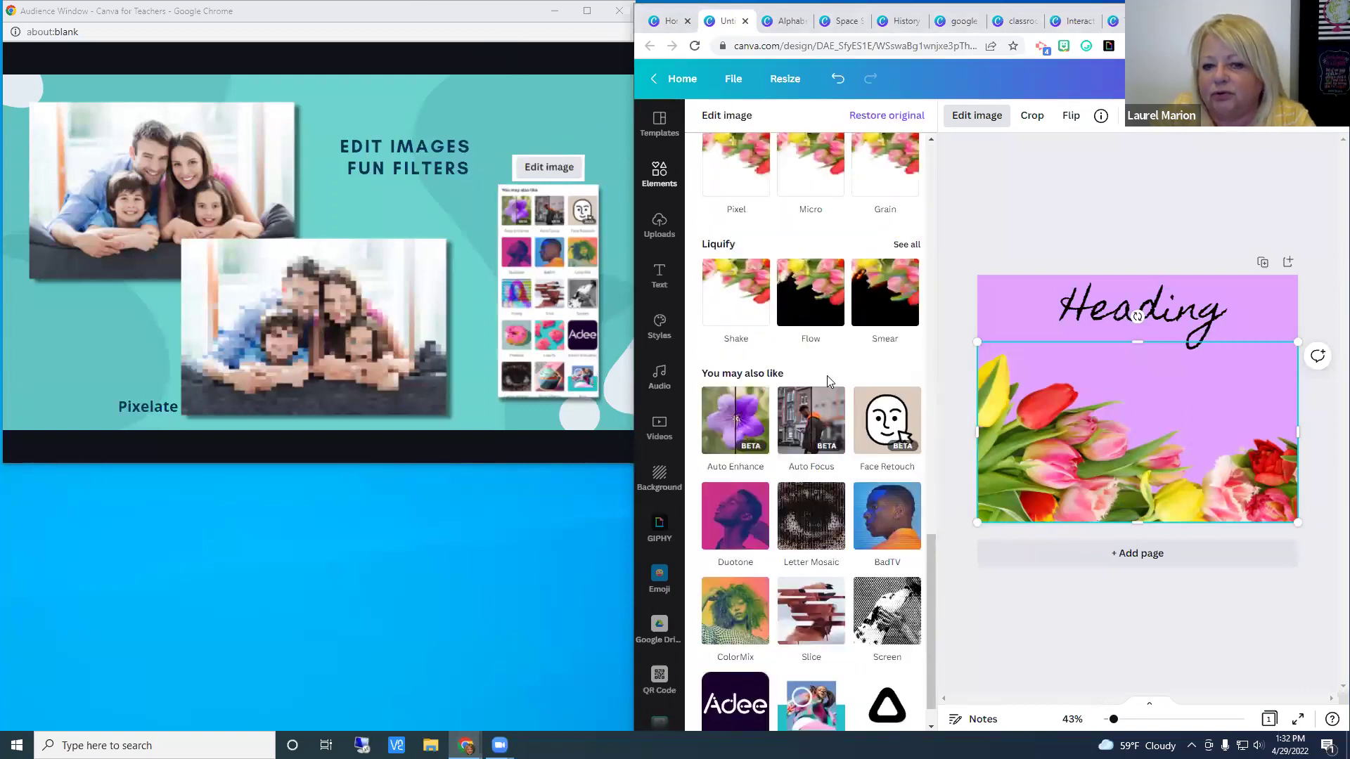
{"action": "scroll", "coordinate": [735, 264], "scroll_direction": "up", "scroll_amount": 3}
{"action": "mouse_move", "coordinate": [457, 354]}
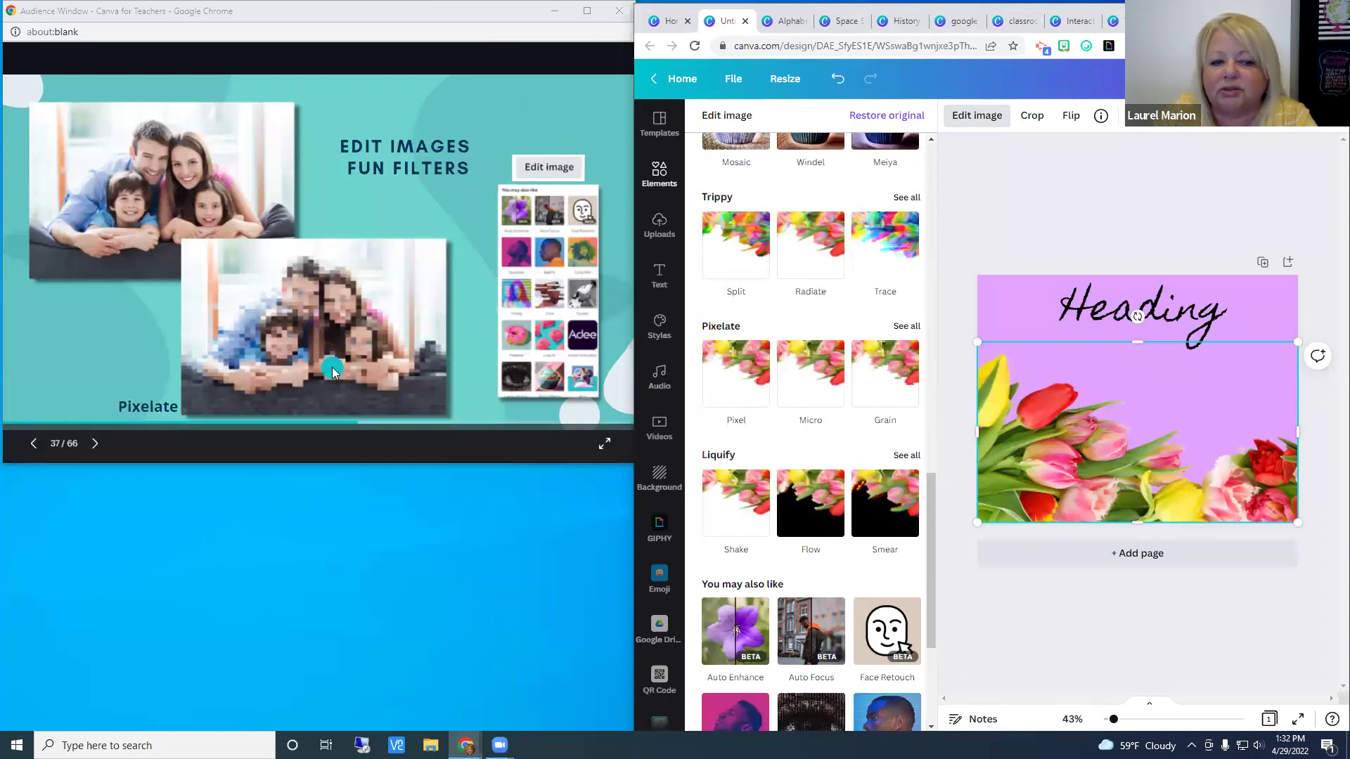
{"action": "scroll", "coordinate": [814, 626], "scroll_direction": "down", "scroll_amount": 4}
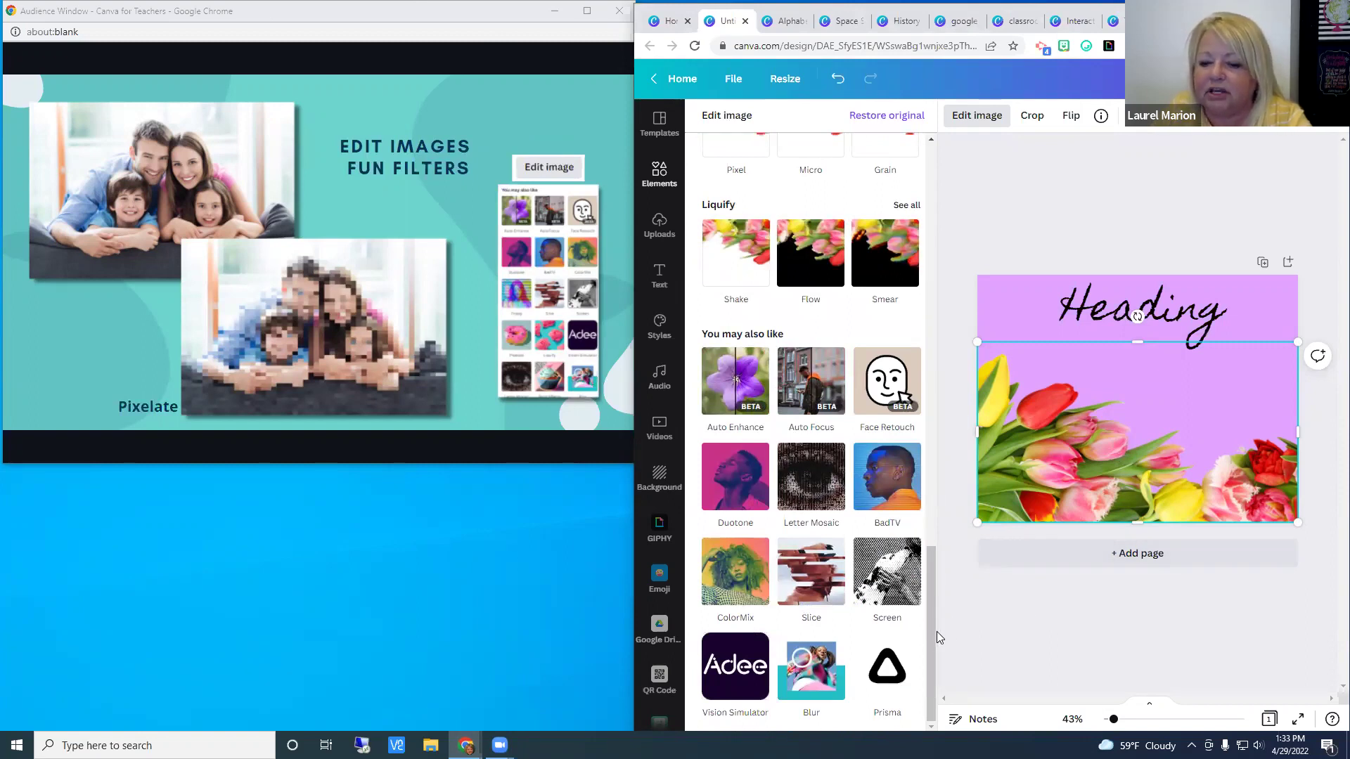
{"action": "scroll", "coordinate": [934, 453], "scroll_direction": "up", "scroll_amount": 3}
{"action": "scroll", "coordinate": [934, 454], "scroll_direction": "up", "scroll_amount": 10}
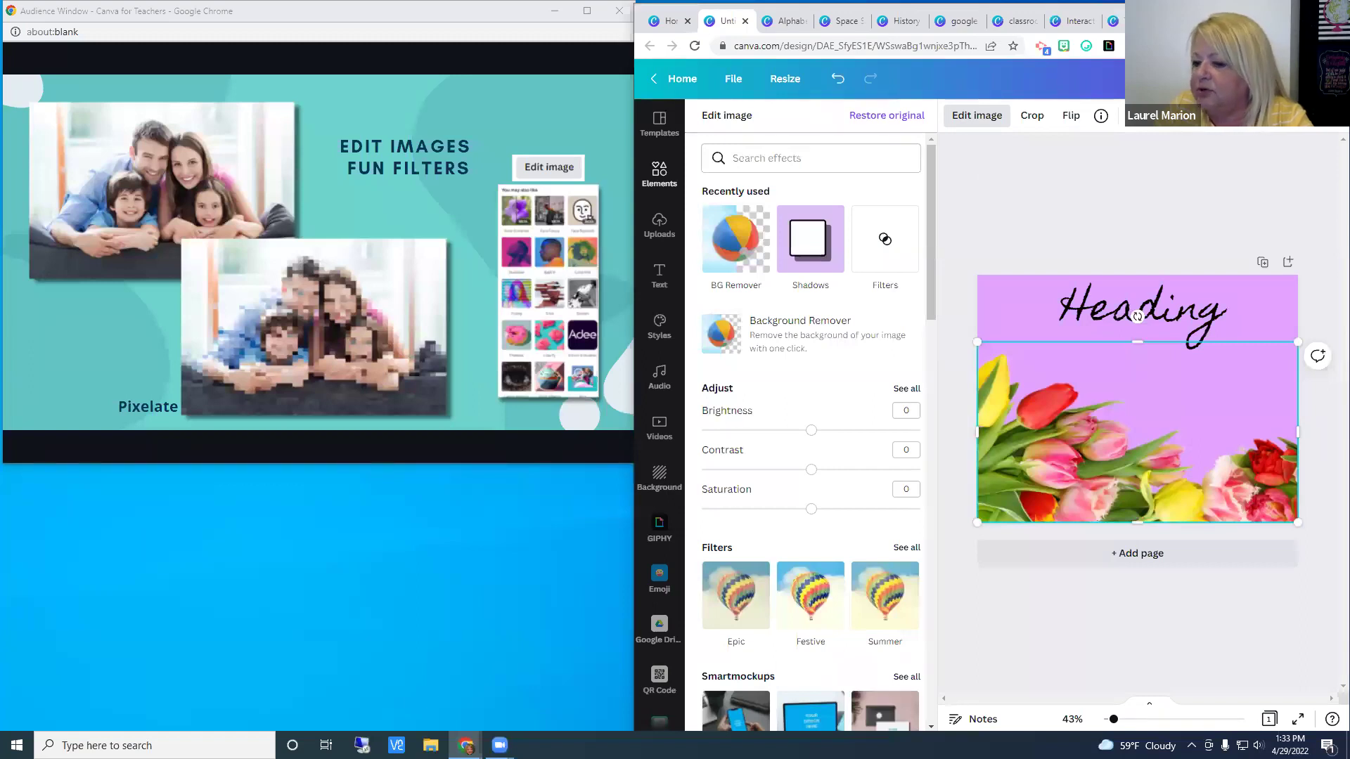
Step: Advance the presentation to the slide on adding images to shapes, open the design elements, and delete the tulip photo from the page
{"action": "key", "text": "Right"}
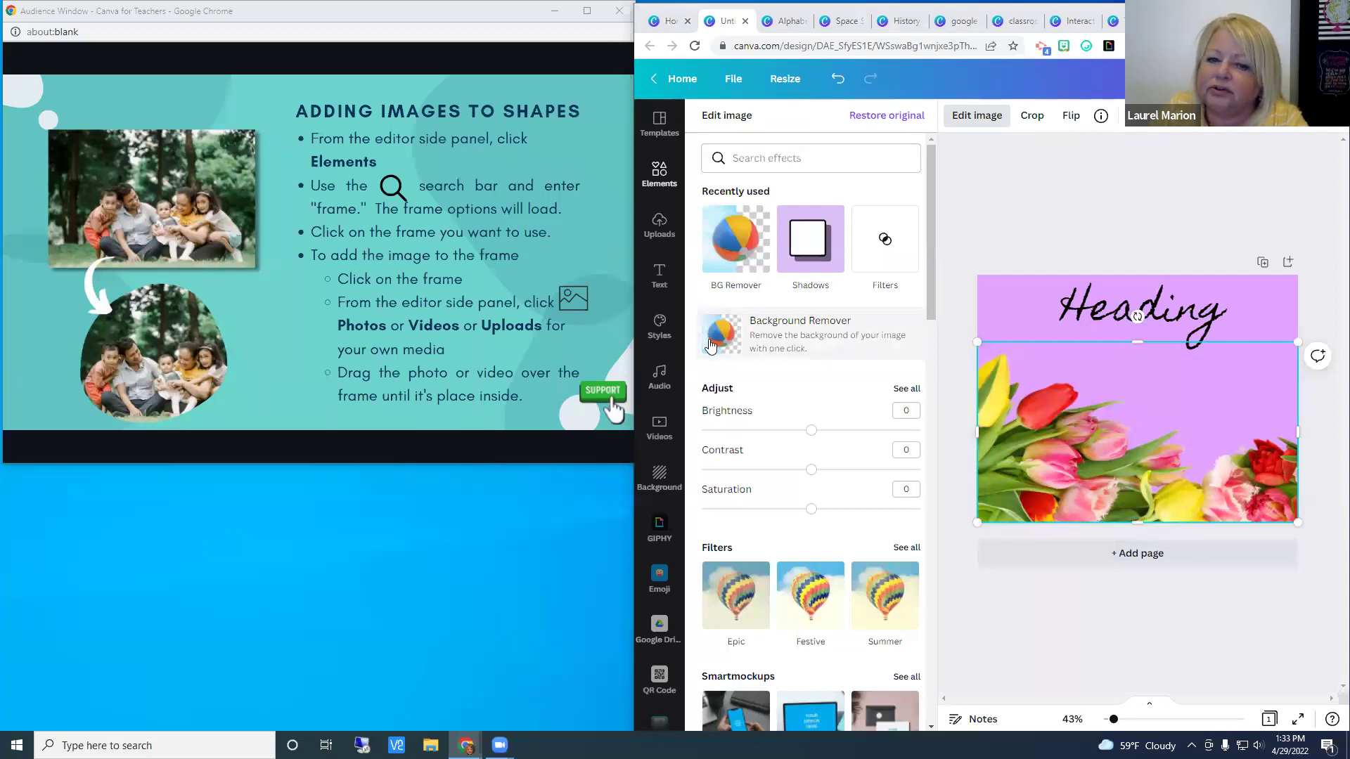
{"action": "left_click", "coordinate": [657, 177]}
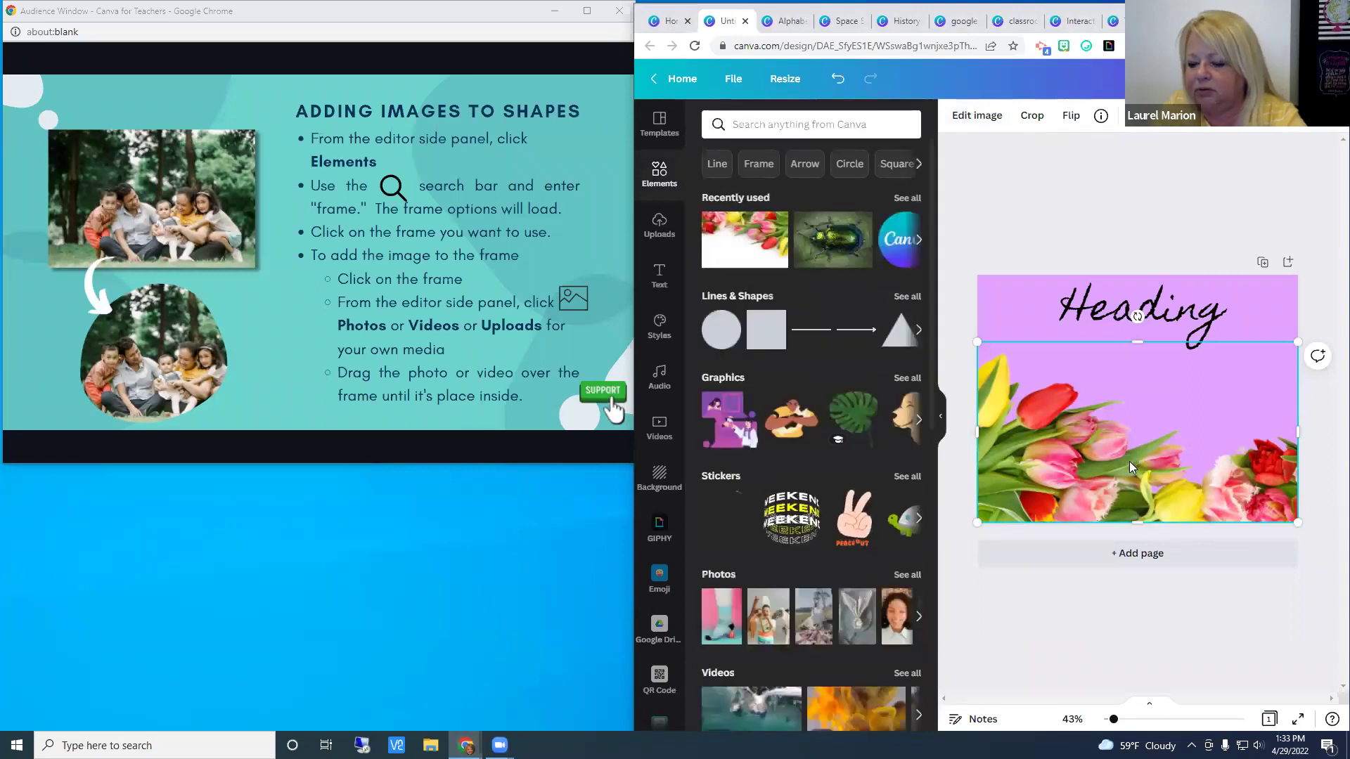
{"action": "key", "text": "Delete"}
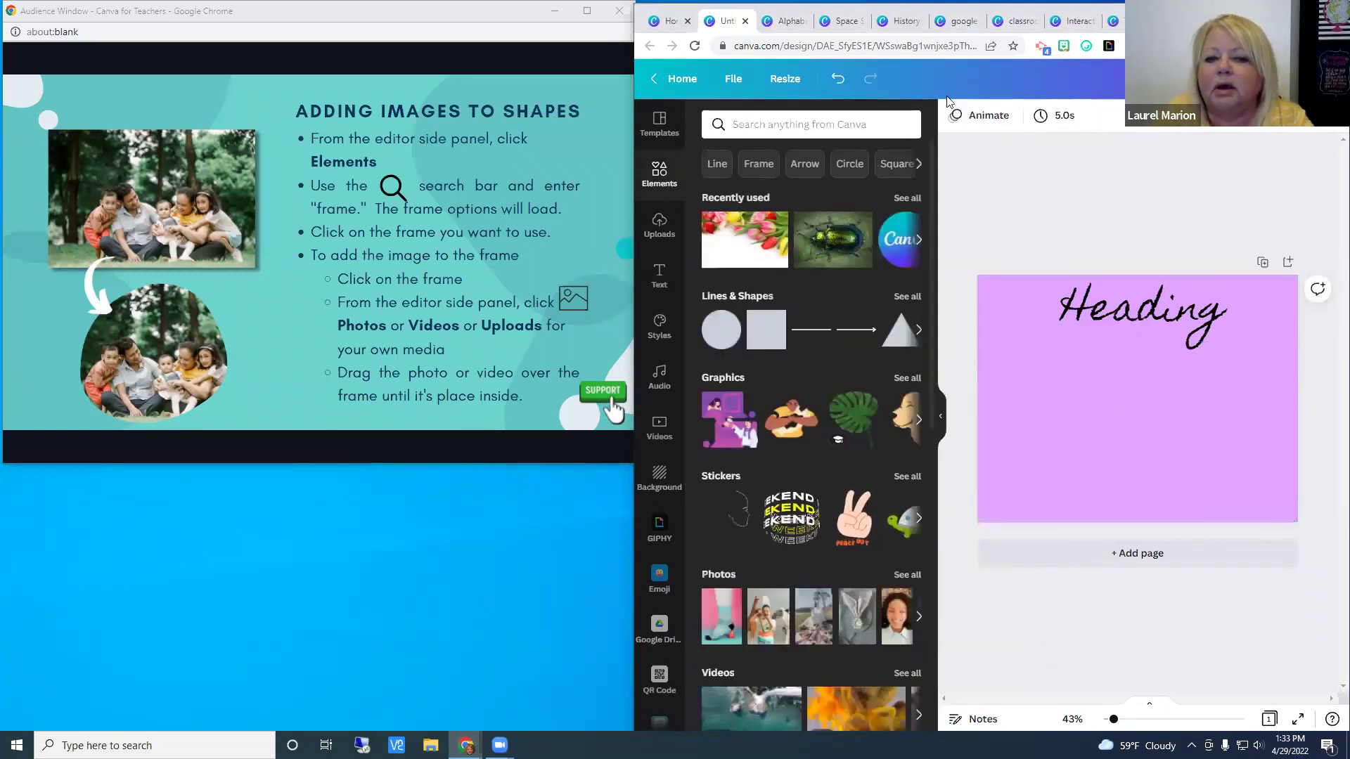
Step: Search the elements for "frames", add the scalloped circle frame below the heading, and enlarge it
{"action": "left_click", "coordinate": [778, 125]}
{"action": "type", "text": "frames"}
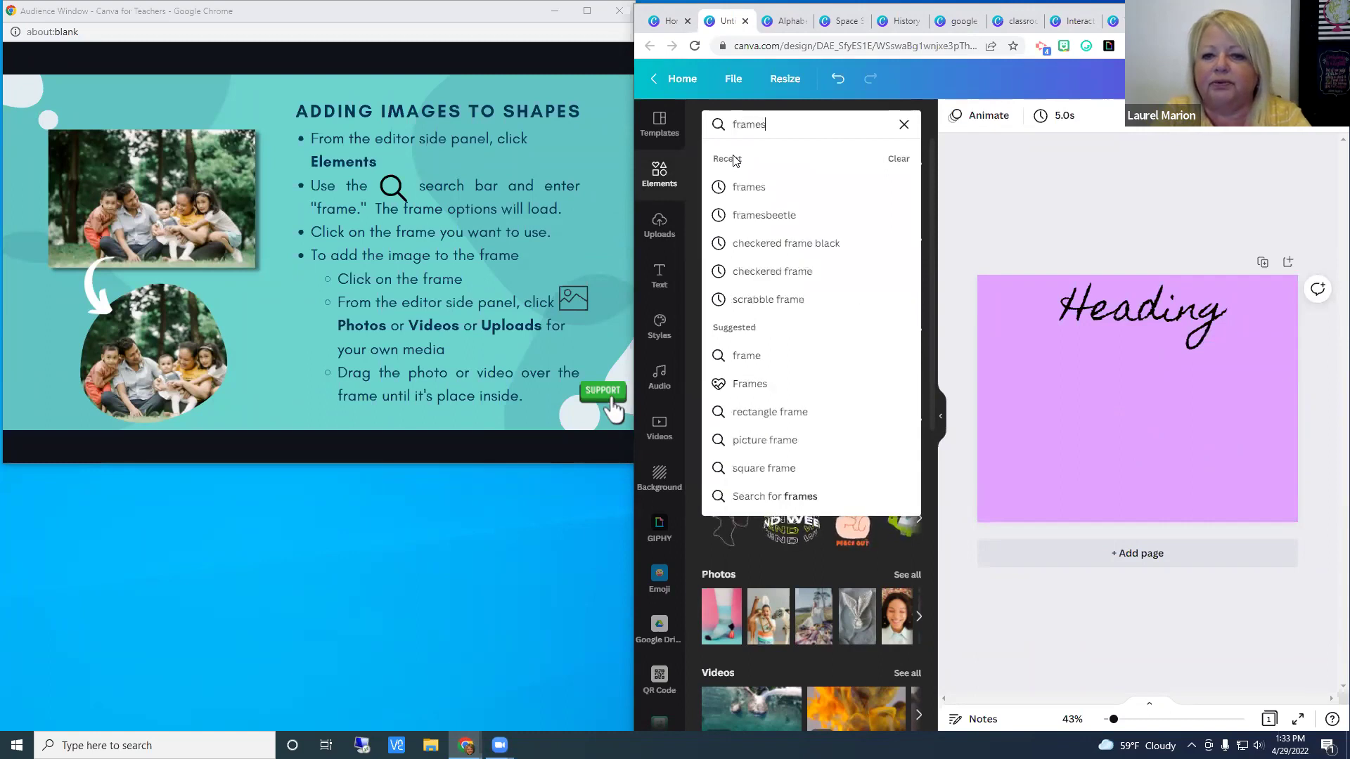
{"action": "key", "text": "Return"}
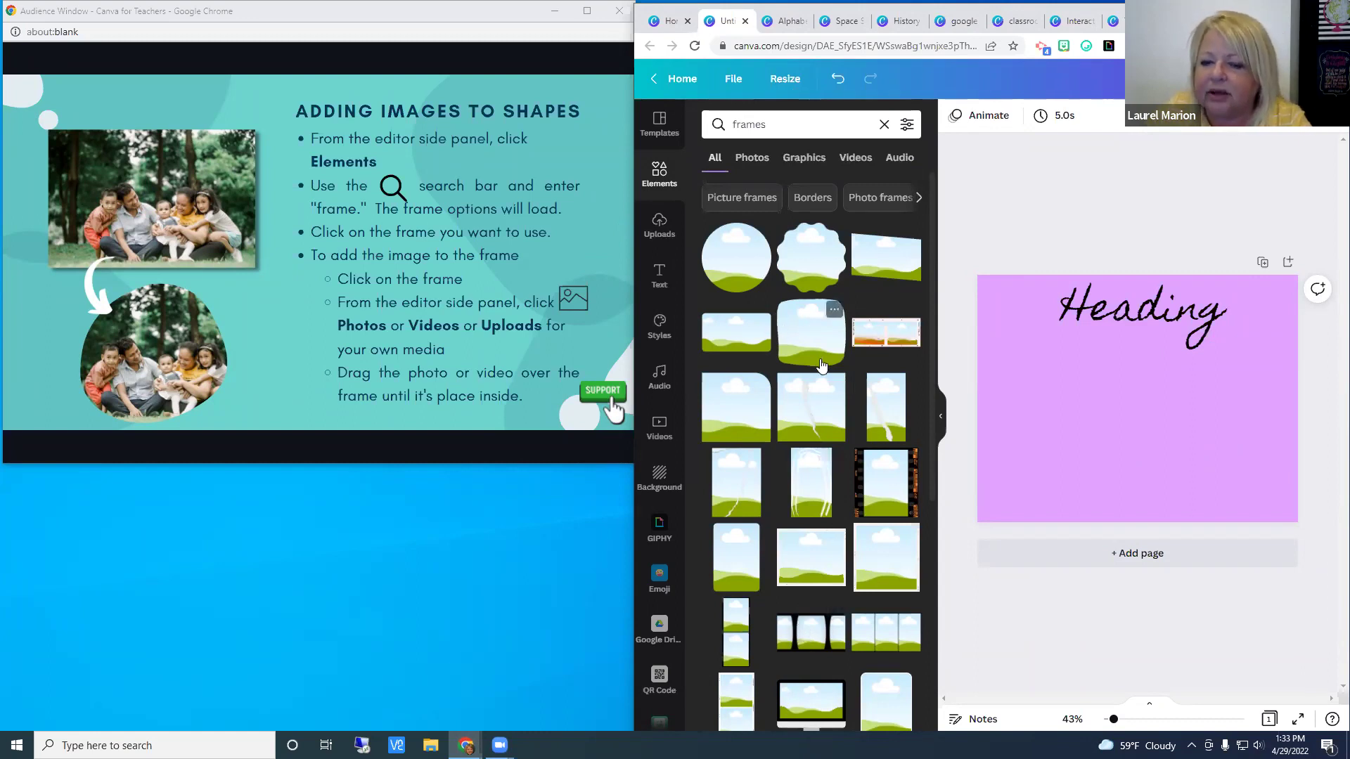
{"action": "left_click", "coordinate": [817, 263]}
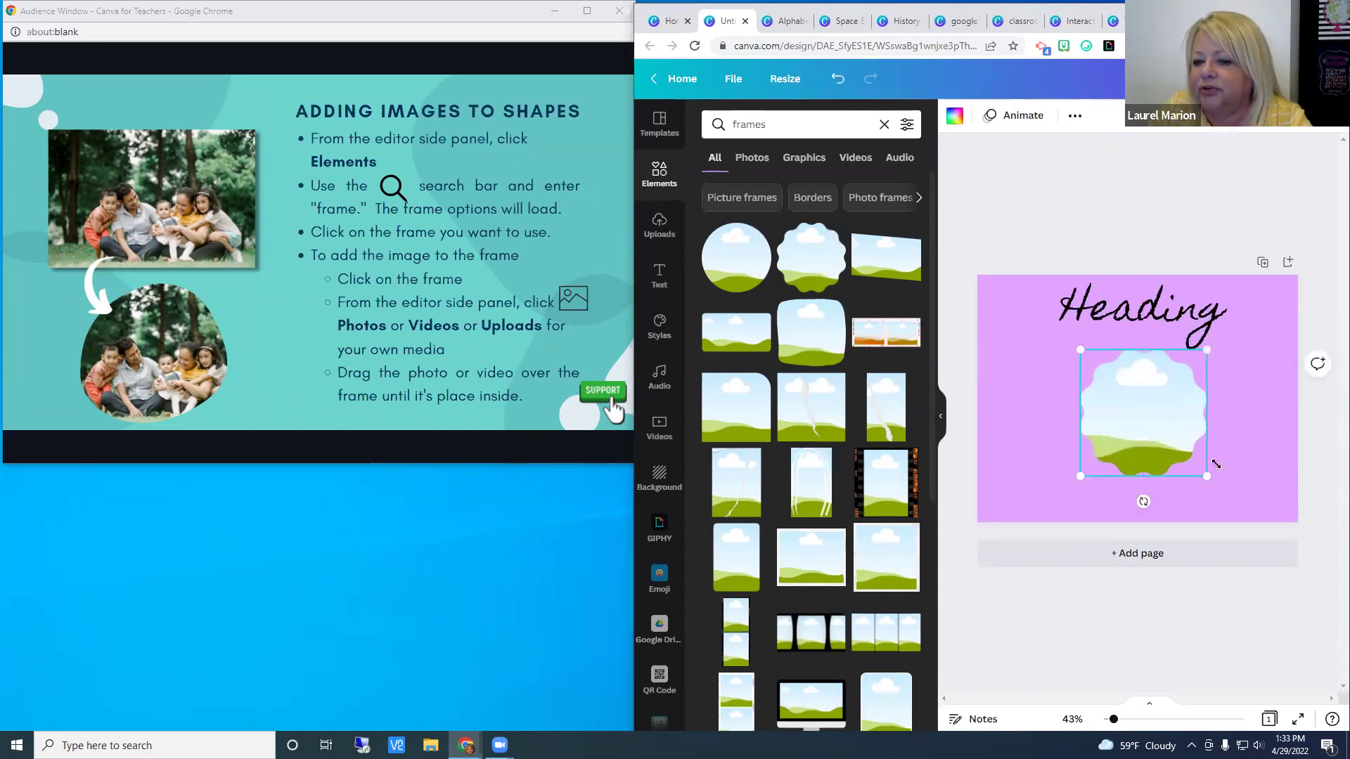
{"action": "left_click_drag", "start_coordinate": [1196, 477], "coordinate": [1209, 489]}
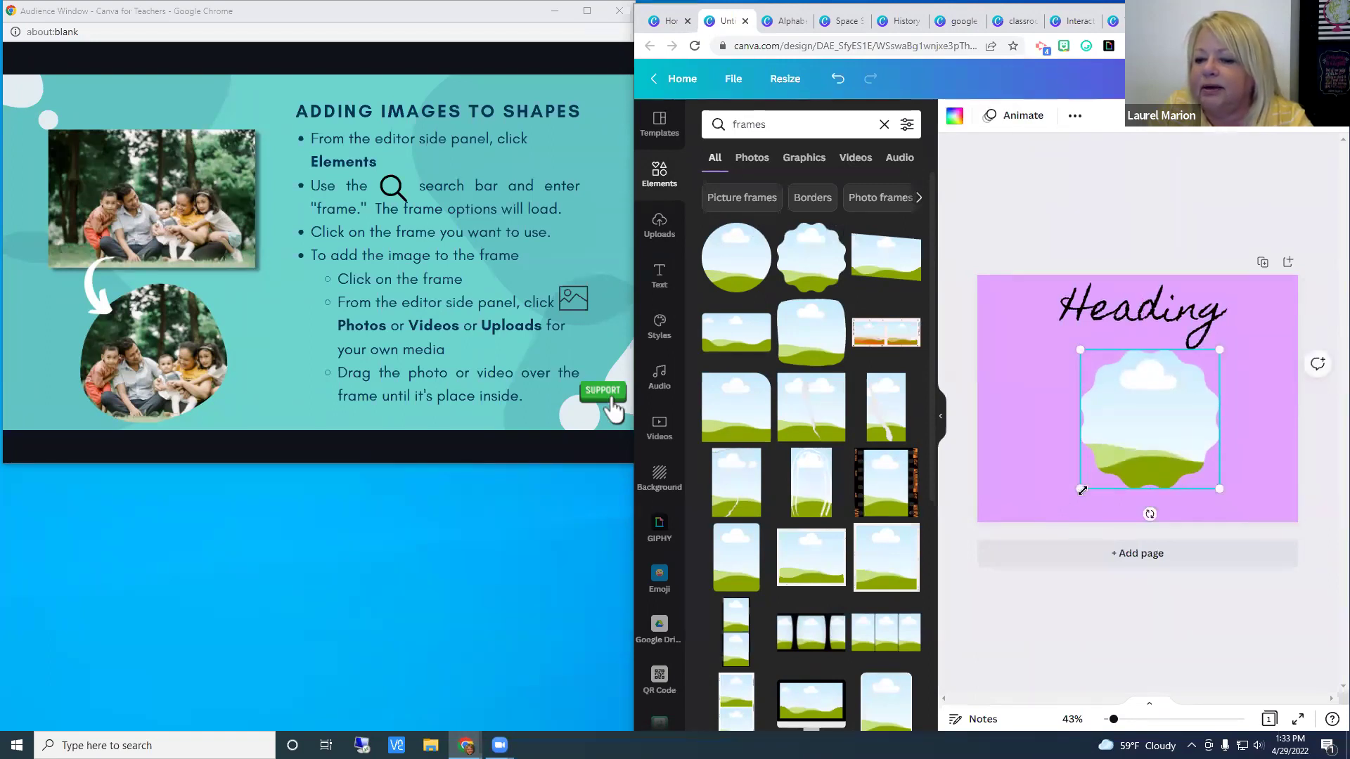
{"action": "left_click_drag", "start_coordinate": [1080, 489], "coordinate": [1066, 504]}
{"action": "left_click", "coordinate": [976, 449]}
Step: Search the elements for "tulips" and place the soft-focus pink tulip photo inside the scalloped frame
{"action": "left_click", "coordinate": [770, 129]}
{"action": "double_click", "coordinate": [771, 129]}
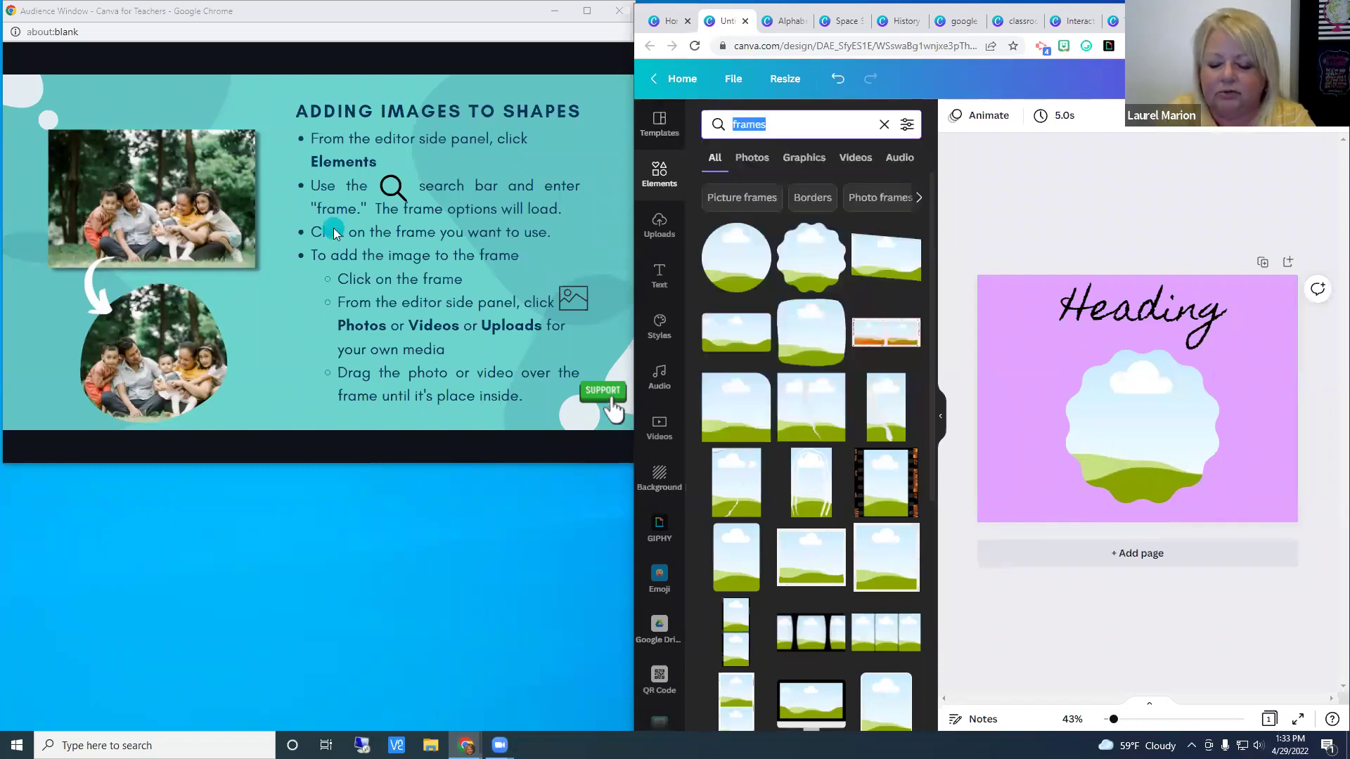
{"action": "type", "text": "tulips"}
{"action": "key", "text": "Return"}
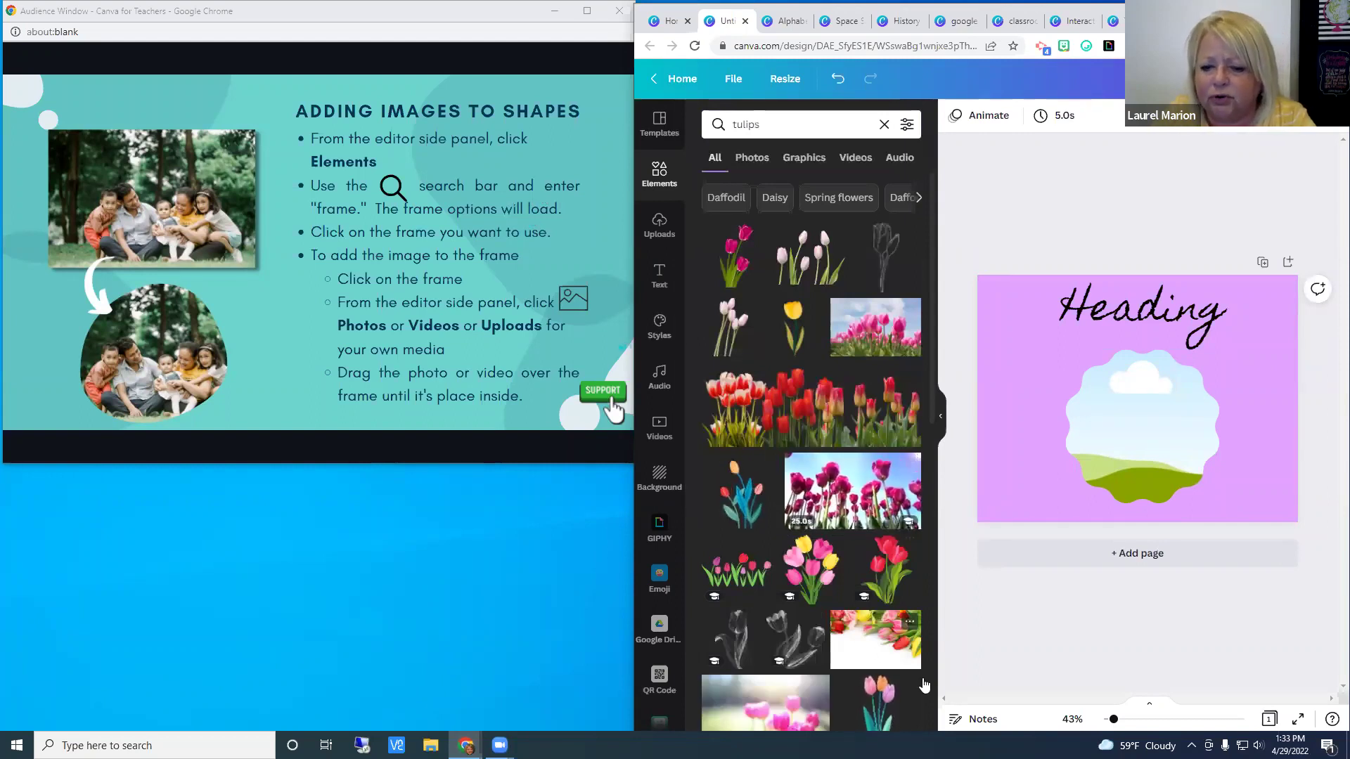
{"action": "scroll", "coordinate": [844, 653], "scroll_direction": "down", "scroll_amount": 2}
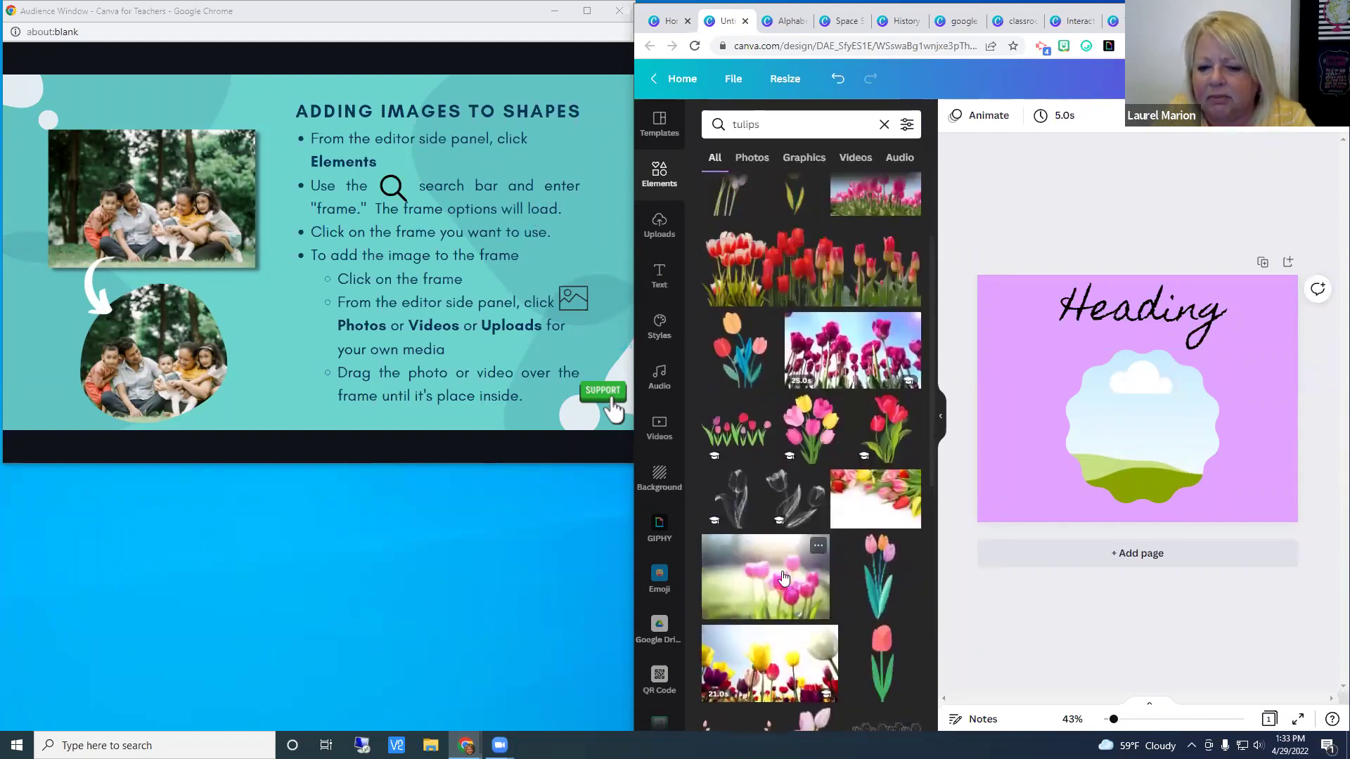
{"action": "left_click_drag", "start_coordinate": [783, 578], "coordinate": [1091, 481]}
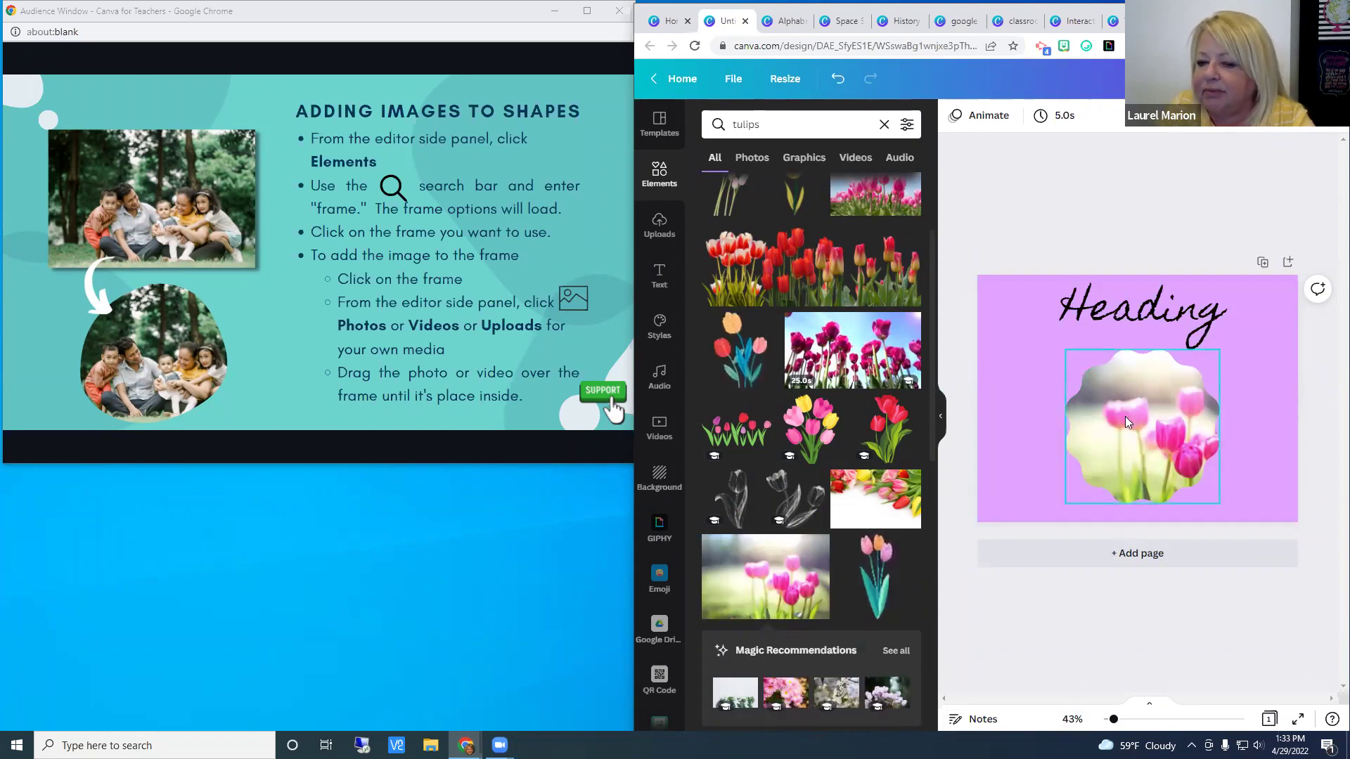
Step: Reposition the pink tulip photo within the scalloped frame so the flowers sit nearer the centre
{"action": "double_click", "coordinate": [1141, 453]}
{"action": "left_click_drag", "start_coordinate": [1157, 456], "coordinate": [1123, 456]}
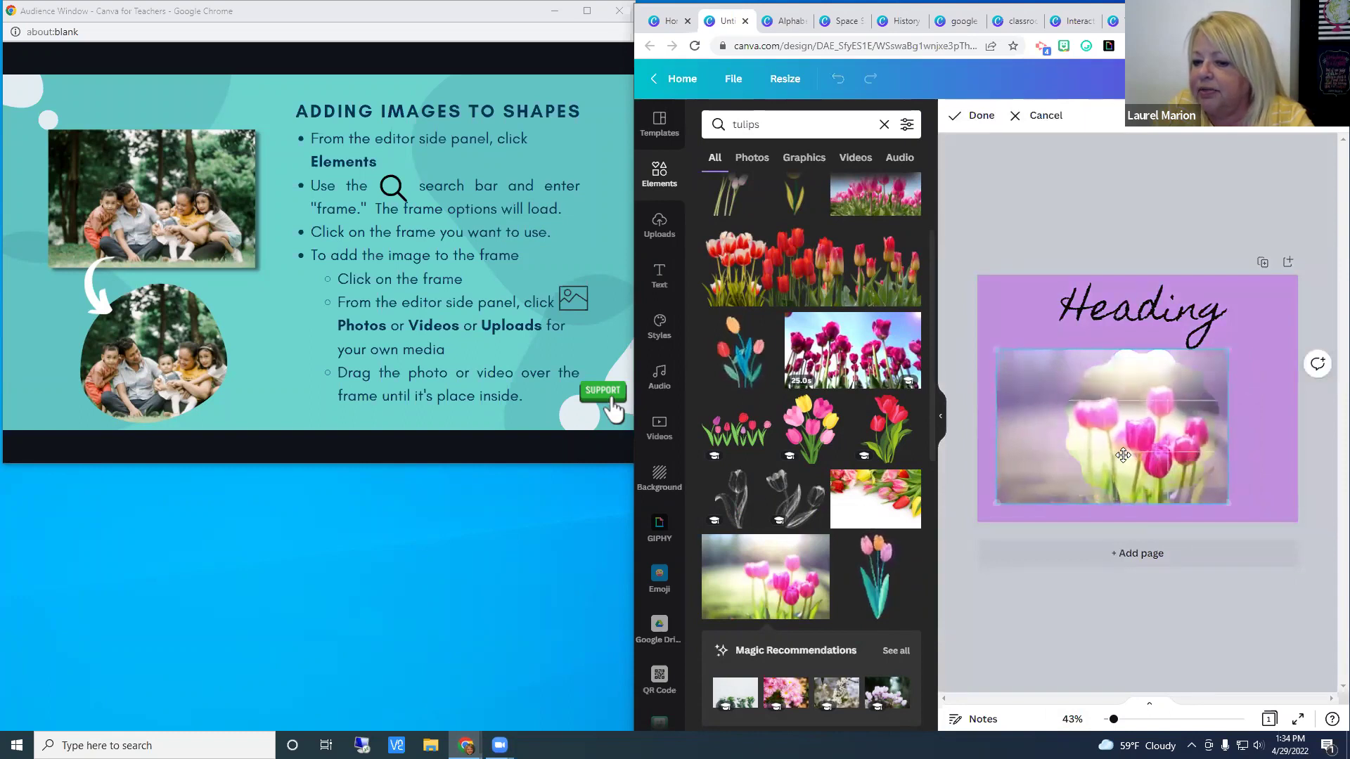
{"action": "left_click", "coordinate": [1285, 424]}
{"action": "left_click", "coordinate": [1273, 467]}
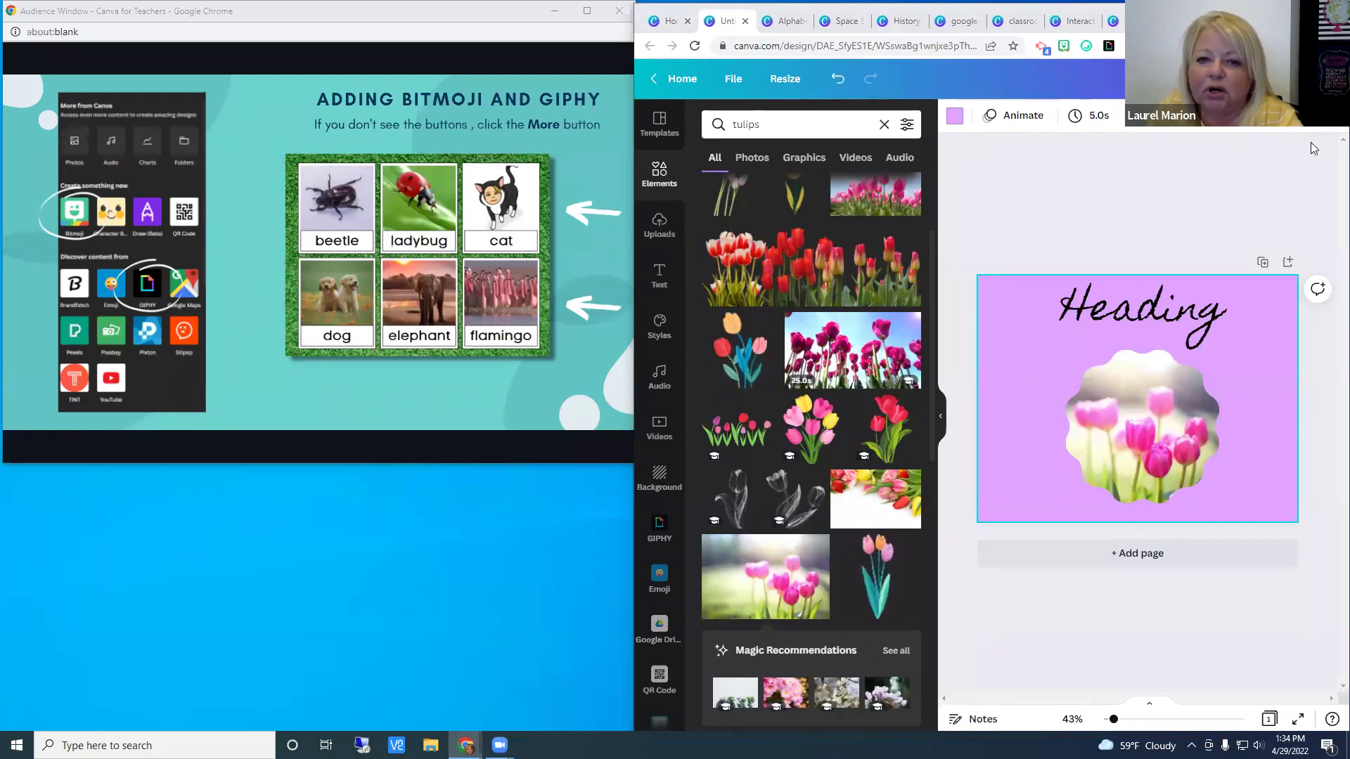
Step: Switch to the alphabet animal cards design and search Bitmoji for "cat"
{"action": "left_click", "coordinate": [787, 23]}
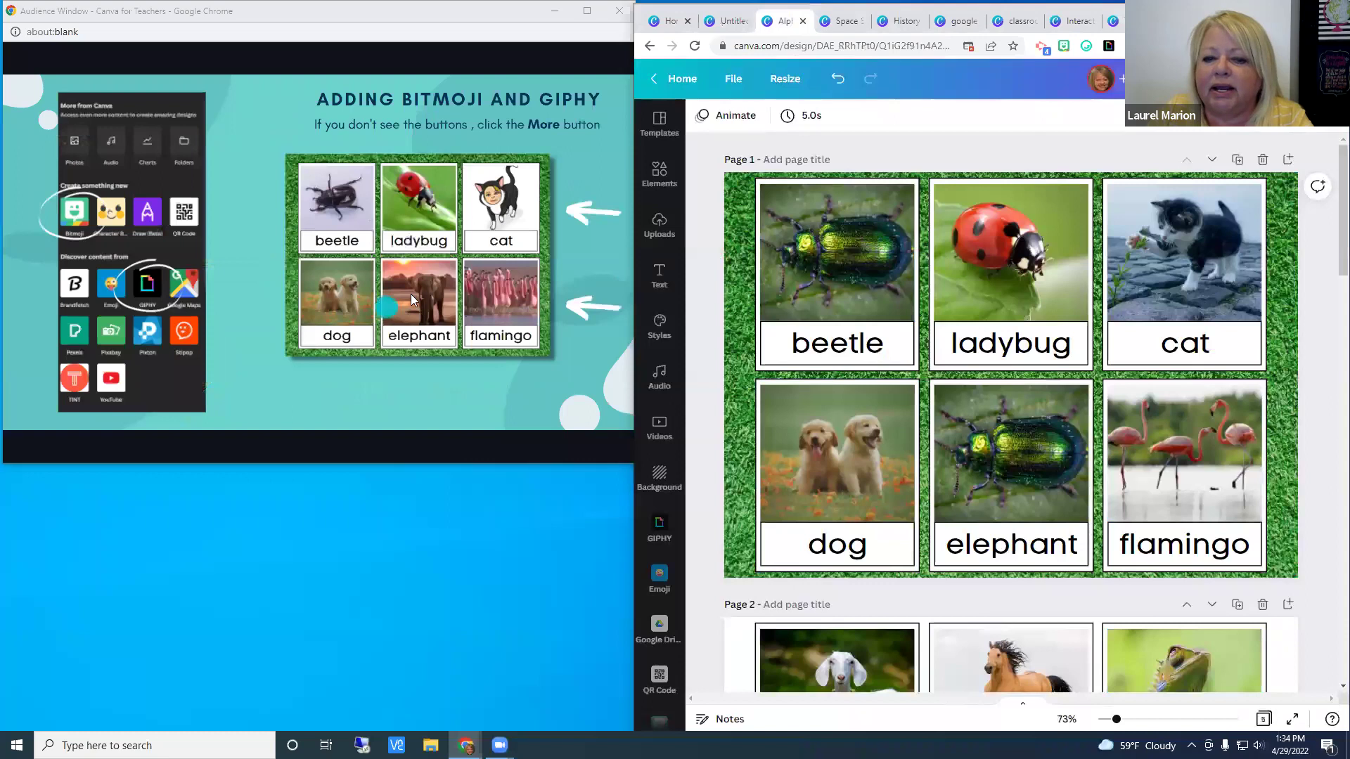
{"action": "left_click", "coordinate": [727, 296]}
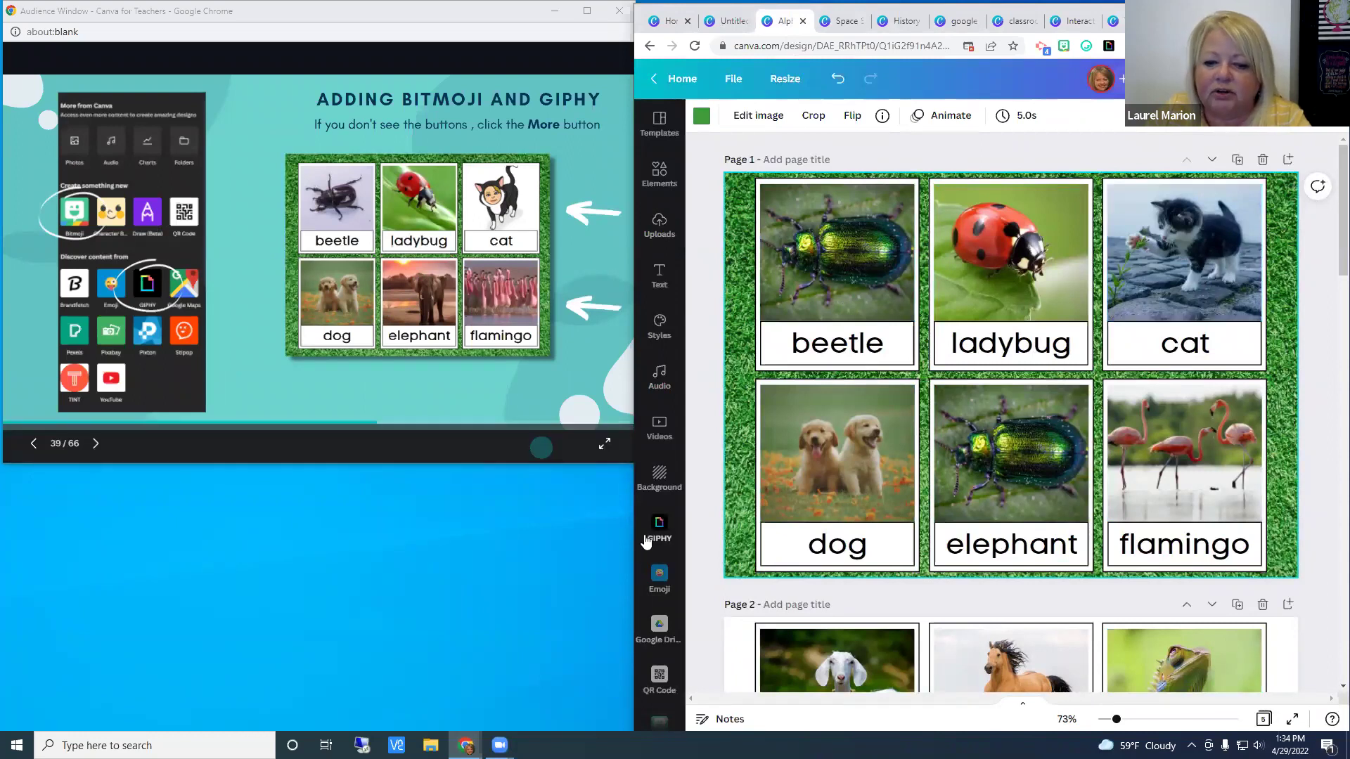
{"action": "scroll", "coordinate": [663, 693], "scroll_direction": "down", "scroll_amount": 3}
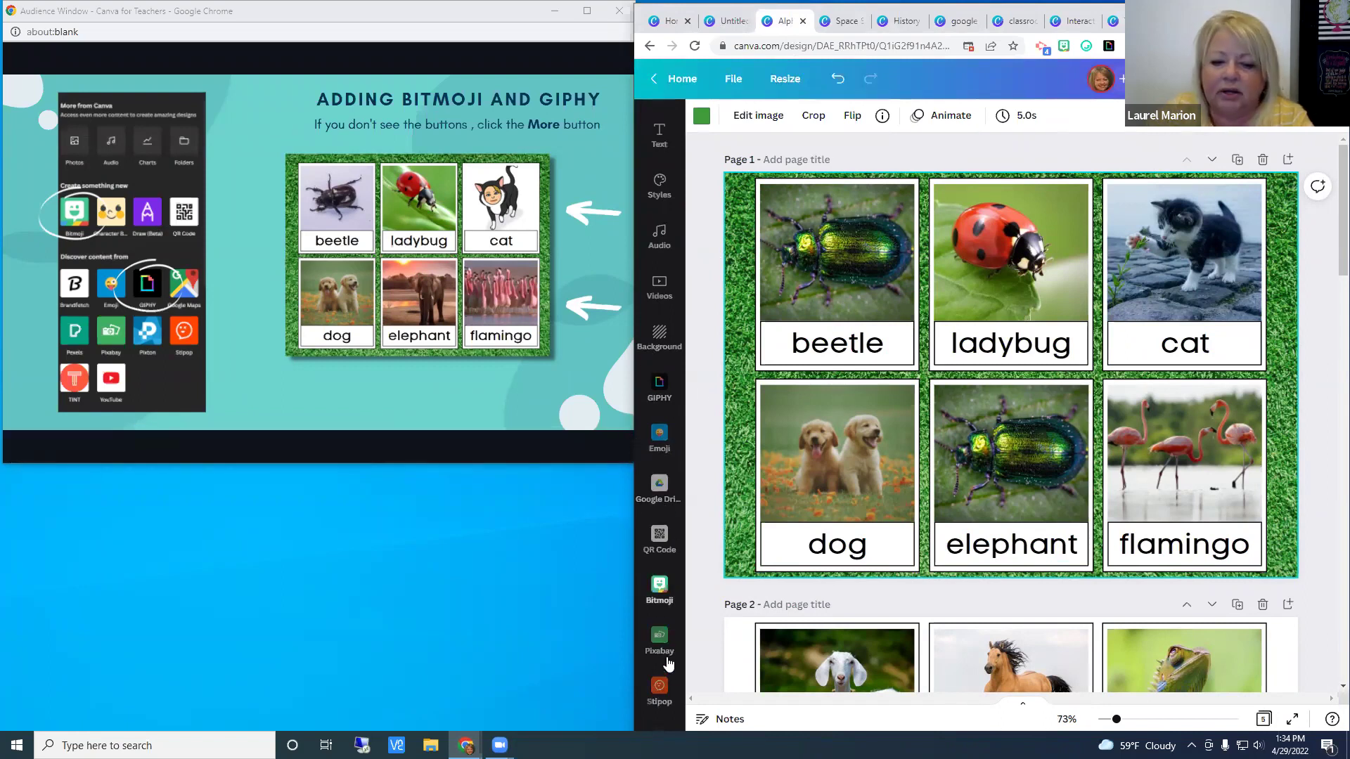
{"action": "left_click", "coordinate": [660, 594]}
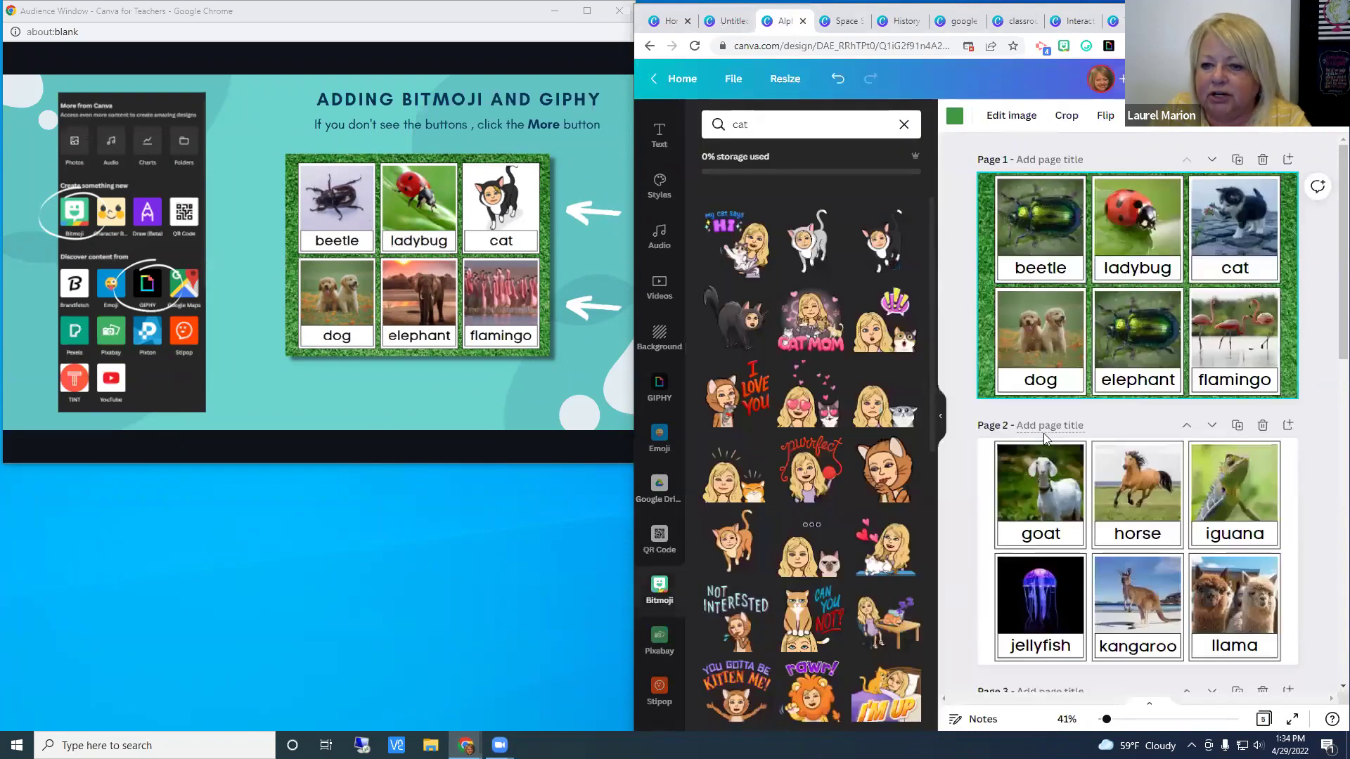
{"action": "double_click", "coordinate": [760, 129]}
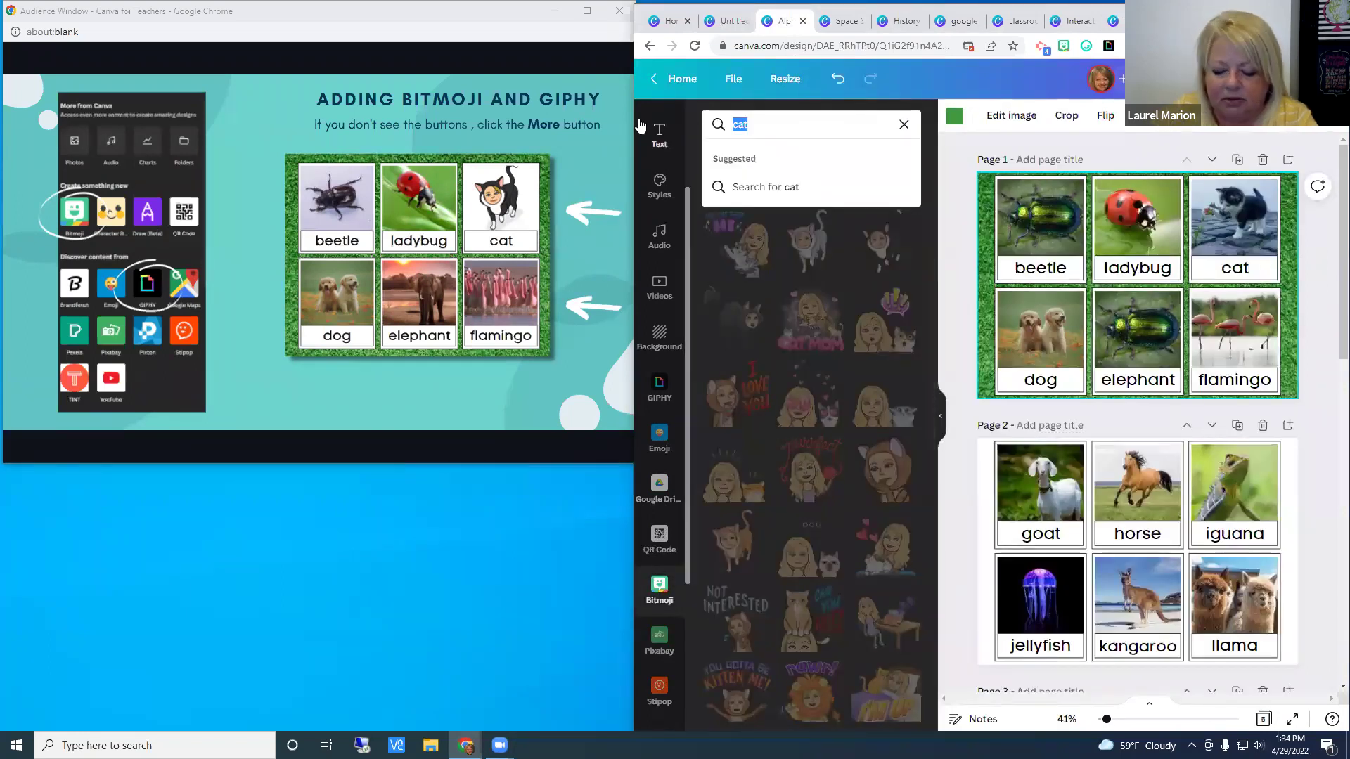
{"action": "type", "text": "cat"}
{"action": "key", "text": "Return"}
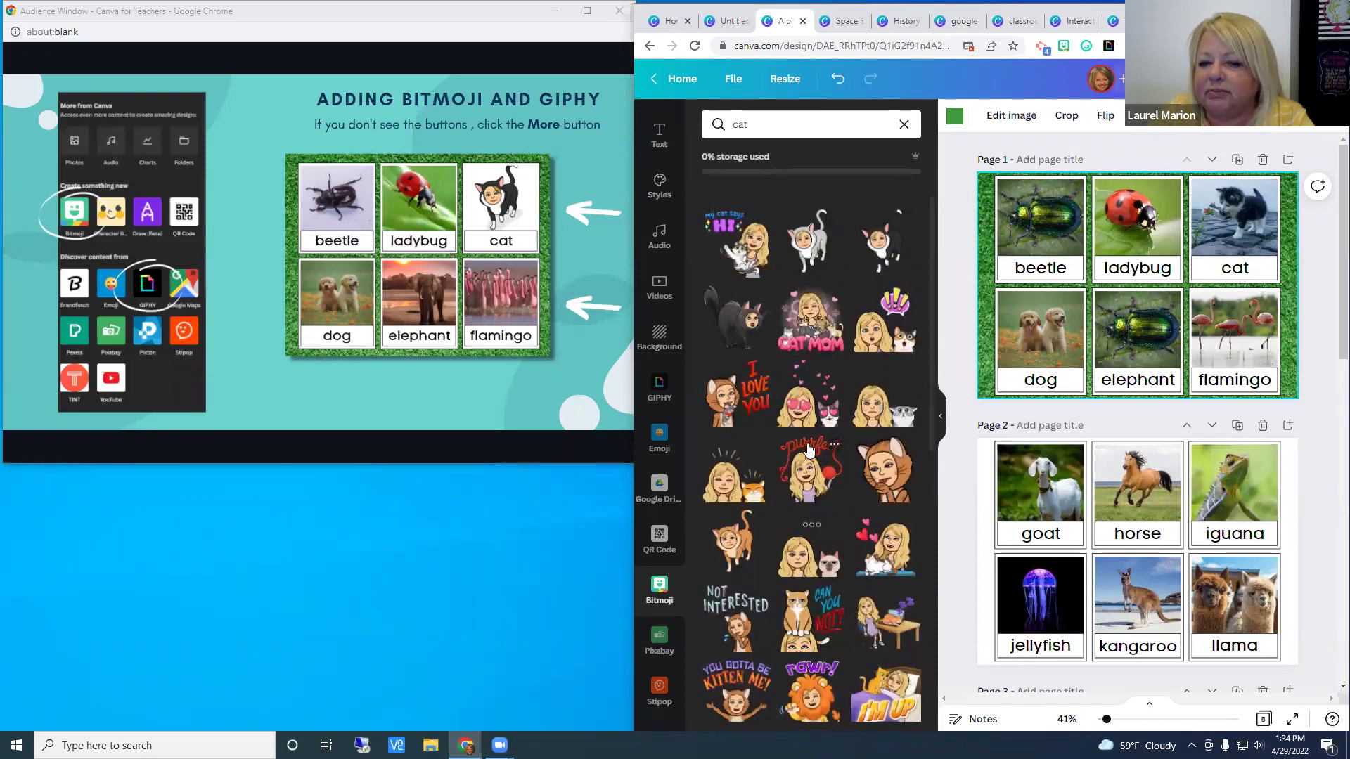
Step: Replace the cat card's picture with the grey cat Bitmoji and the dog card's picture with the white dog GIF from GIPHY
{"action": "left_click_drag", "start_coordinate": [806, 242], "coordinate": [1220, 211]}
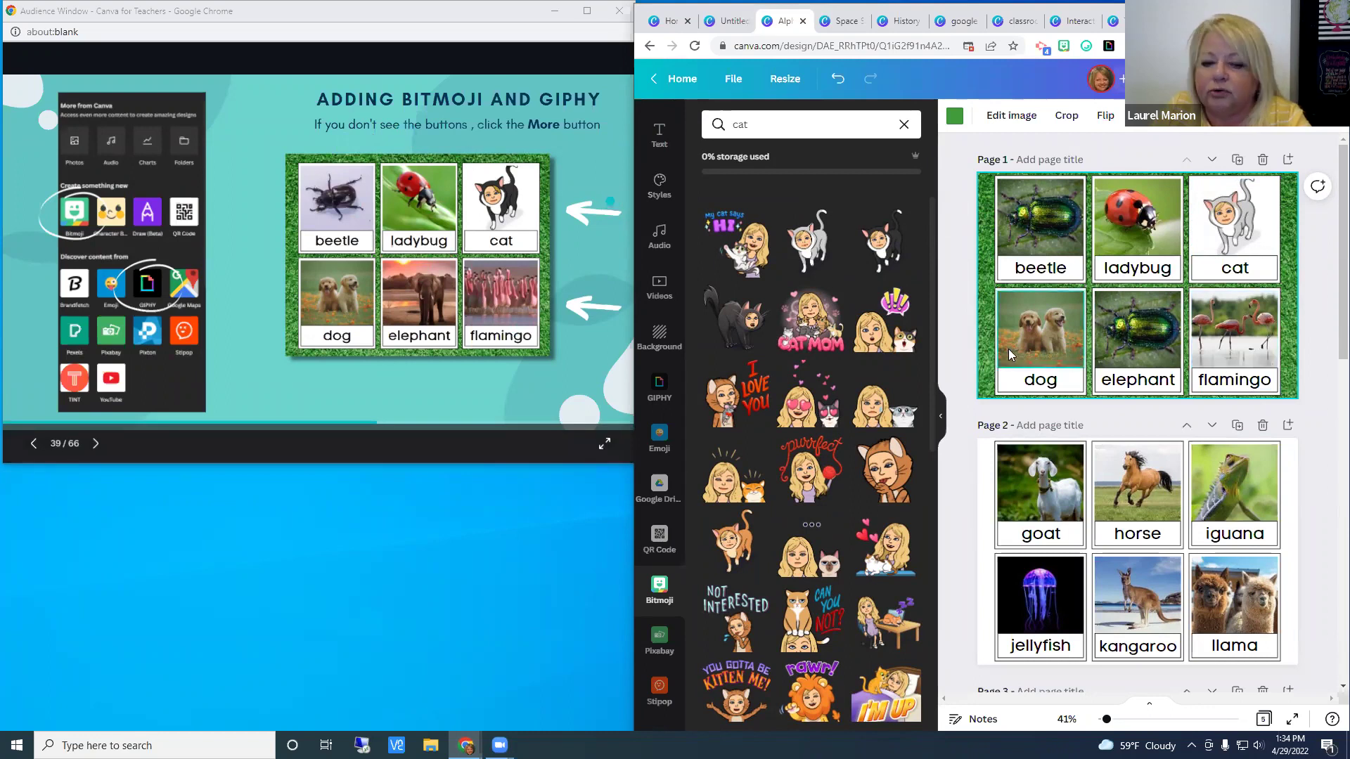
{"action": "left_click", "coordinate": [660, 387]}
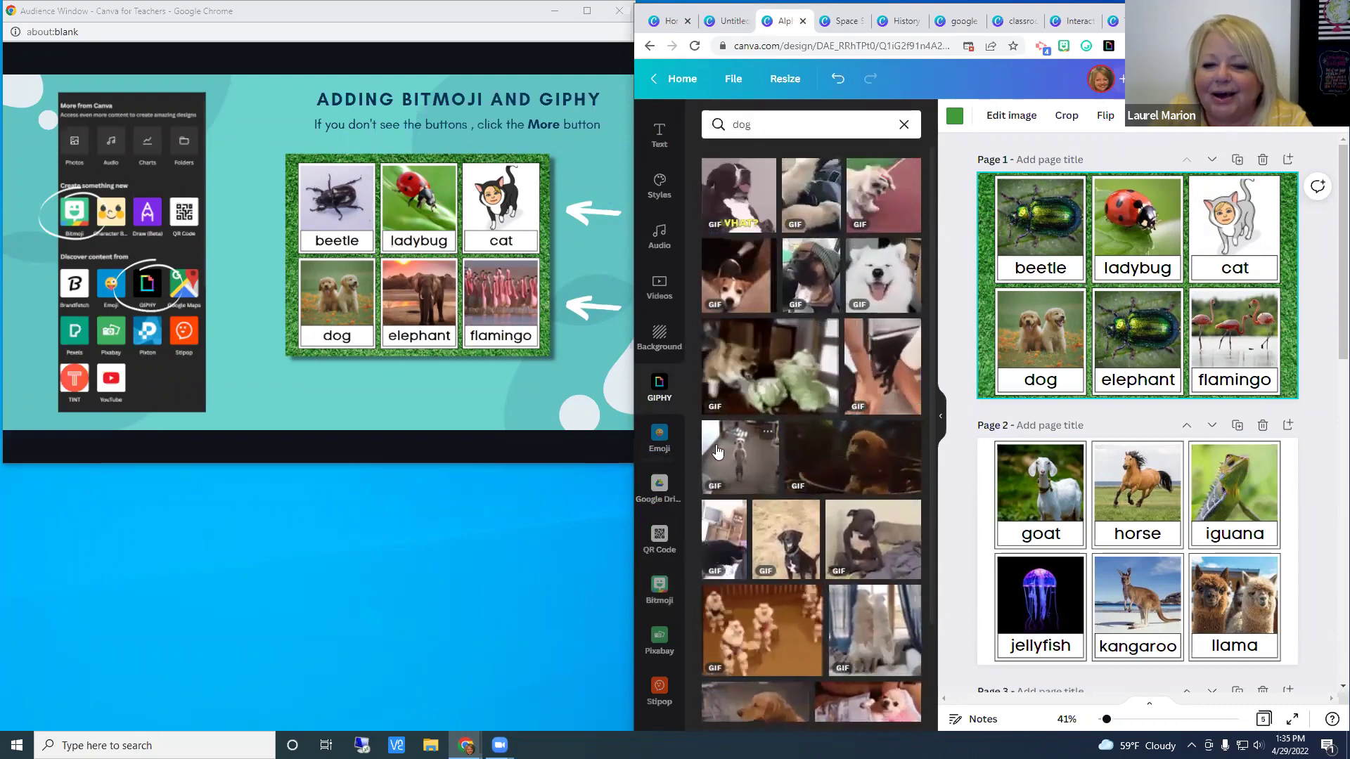
{"action": "left_click_drag", "start_coordinate": [897, 284], "coordinate": [1021, 329]}
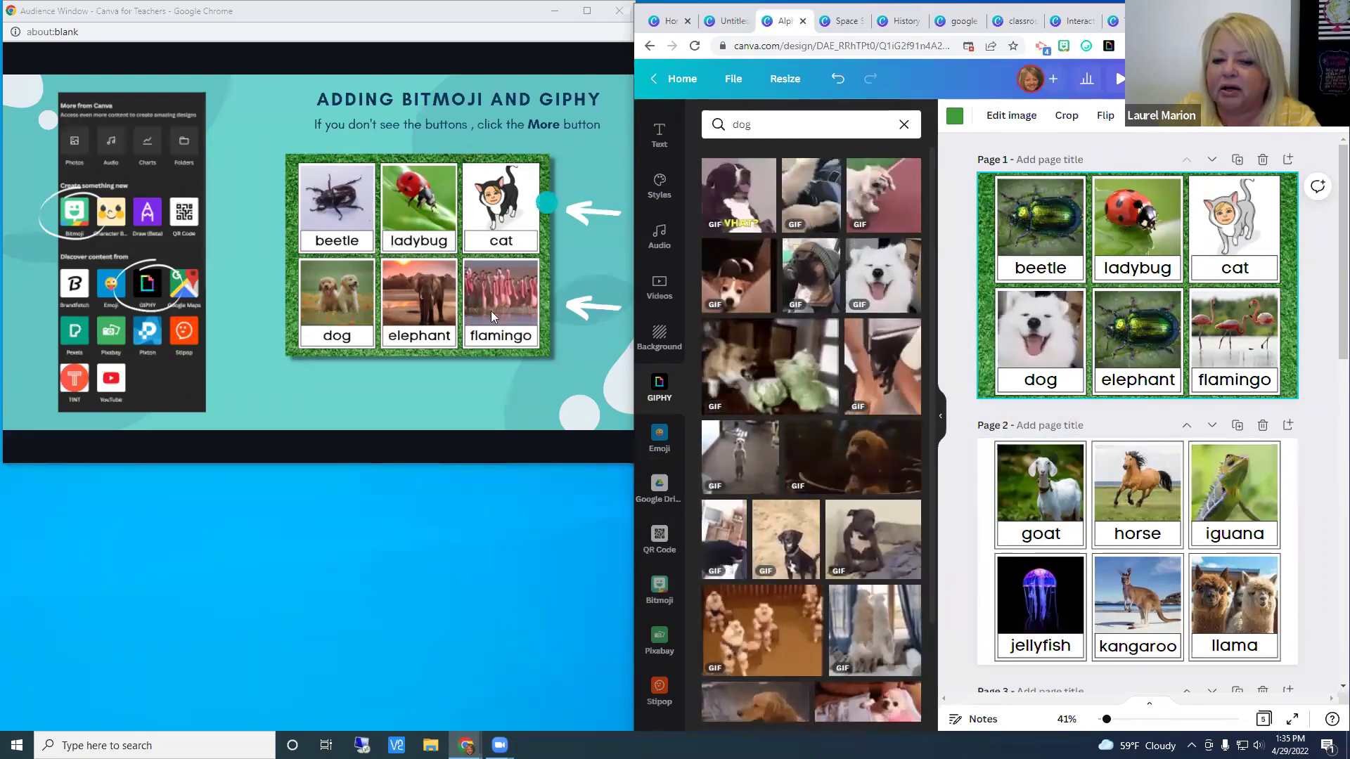
Step: Browse the additional Canva apps and media import sources, view the Google Drive folders, and collapse the side panel
{"action": "scroll", "coordinate": [646, 534], "scroll_direction": "down", "scroll_amount": 3}
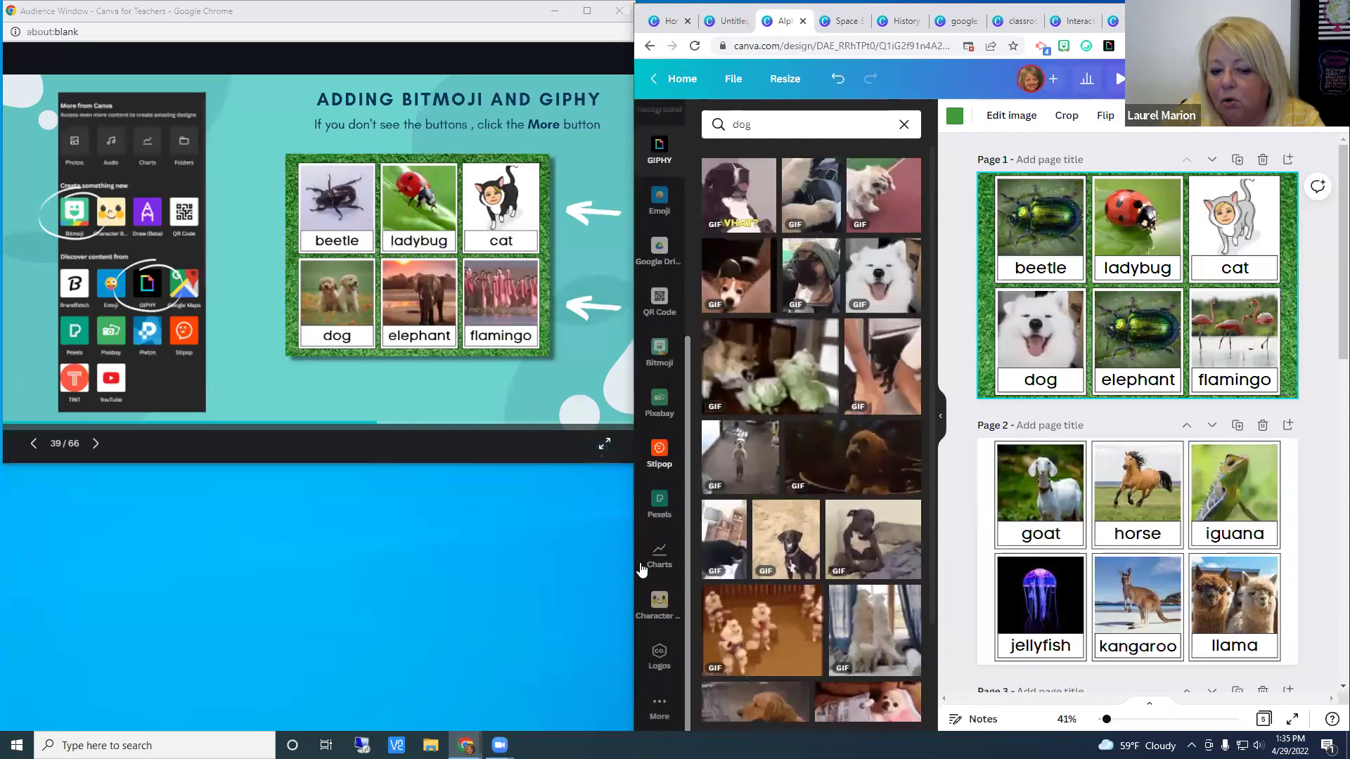
{"action": "left_click", "coordinate": [659, 707]}
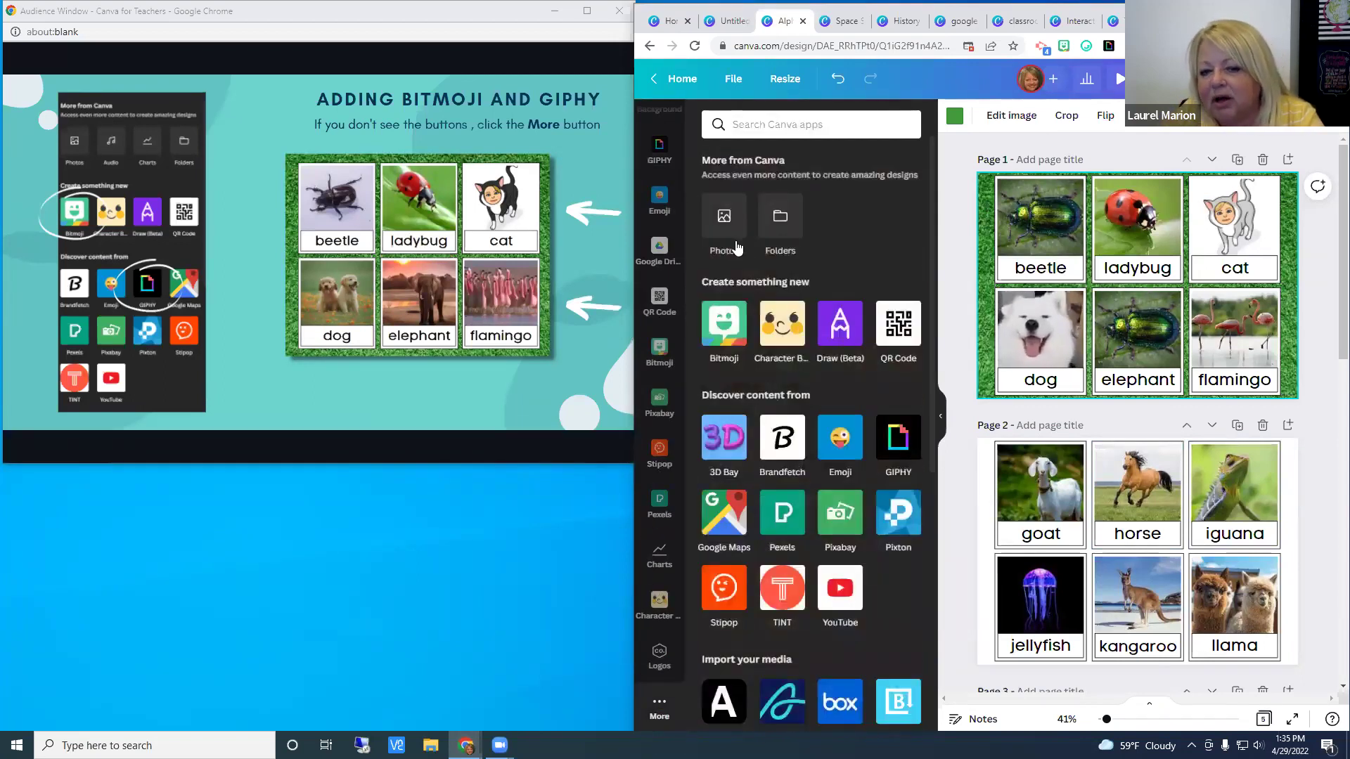
{"action": "scroll", "coordinate": [877, 457], "scroll_direction": "down", "scroll_amount": 2}
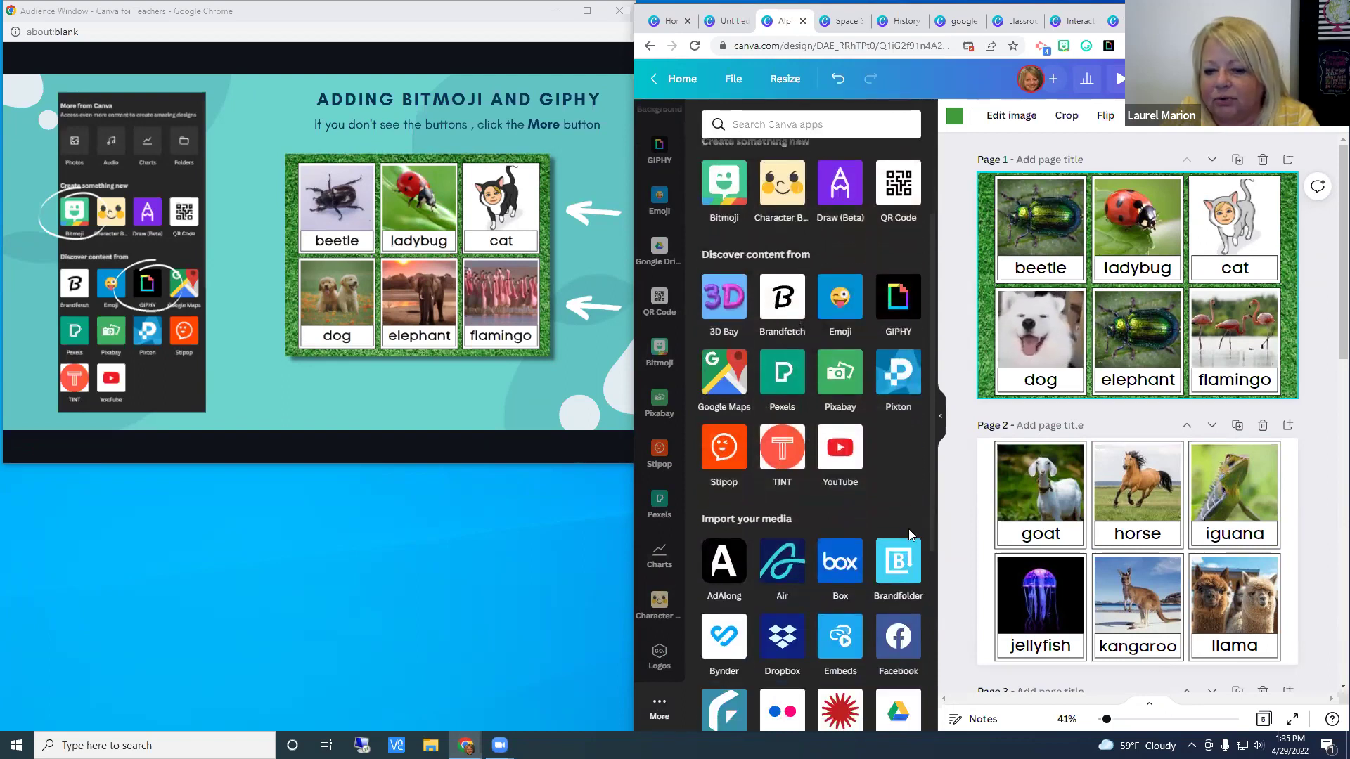
{"action": "scroll", "coordinate": [893, 422], "scroll_direction": "down", "scroll_amount": 3}
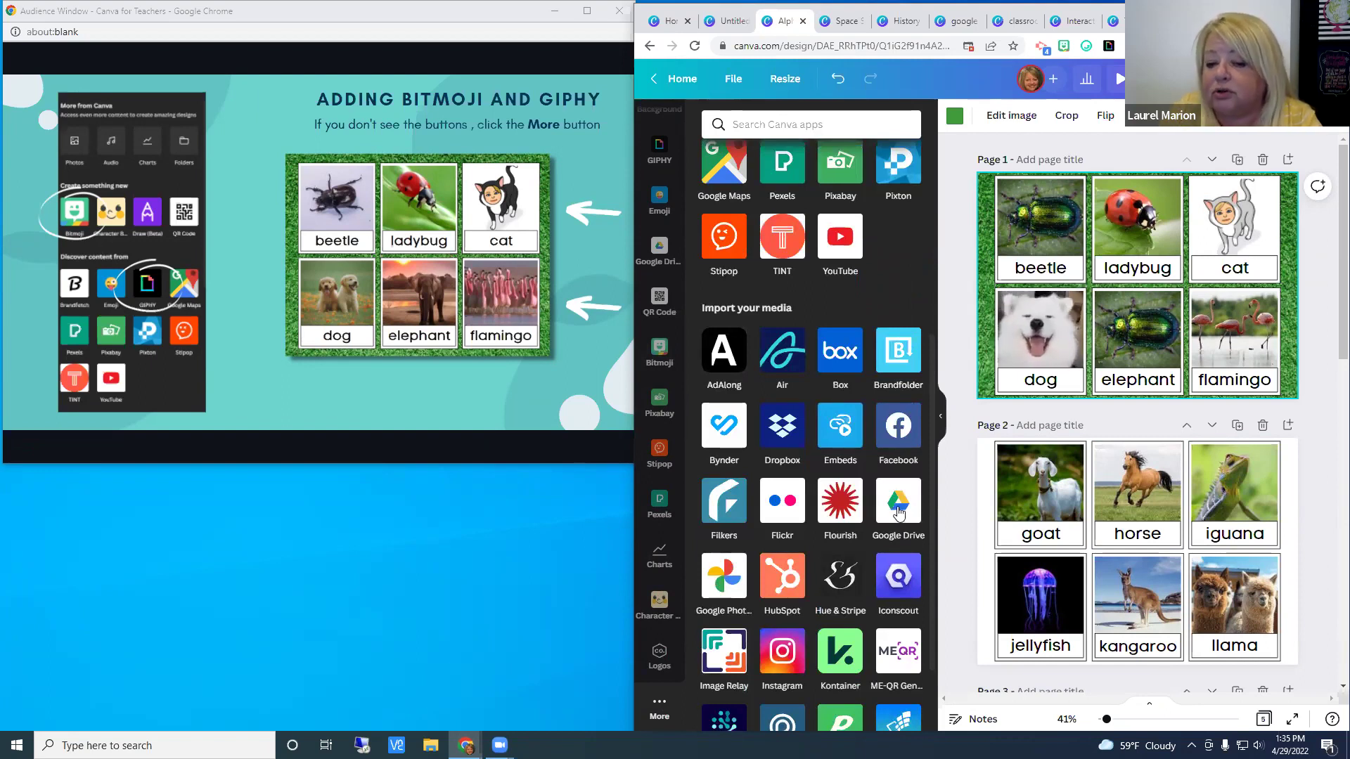
{"action": "left_click", "coordinate": [898, 511]}
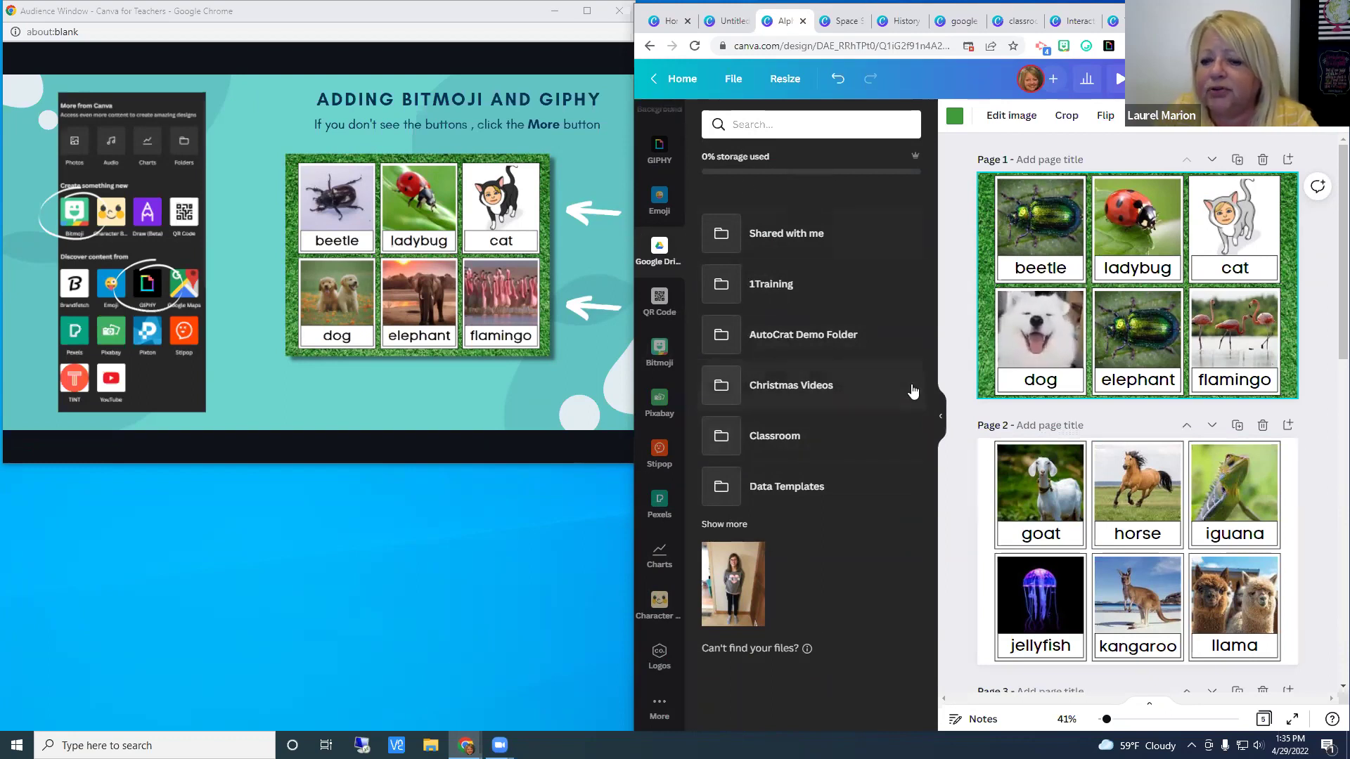
{"action": "left_click", "coordinate": [941, 416]}
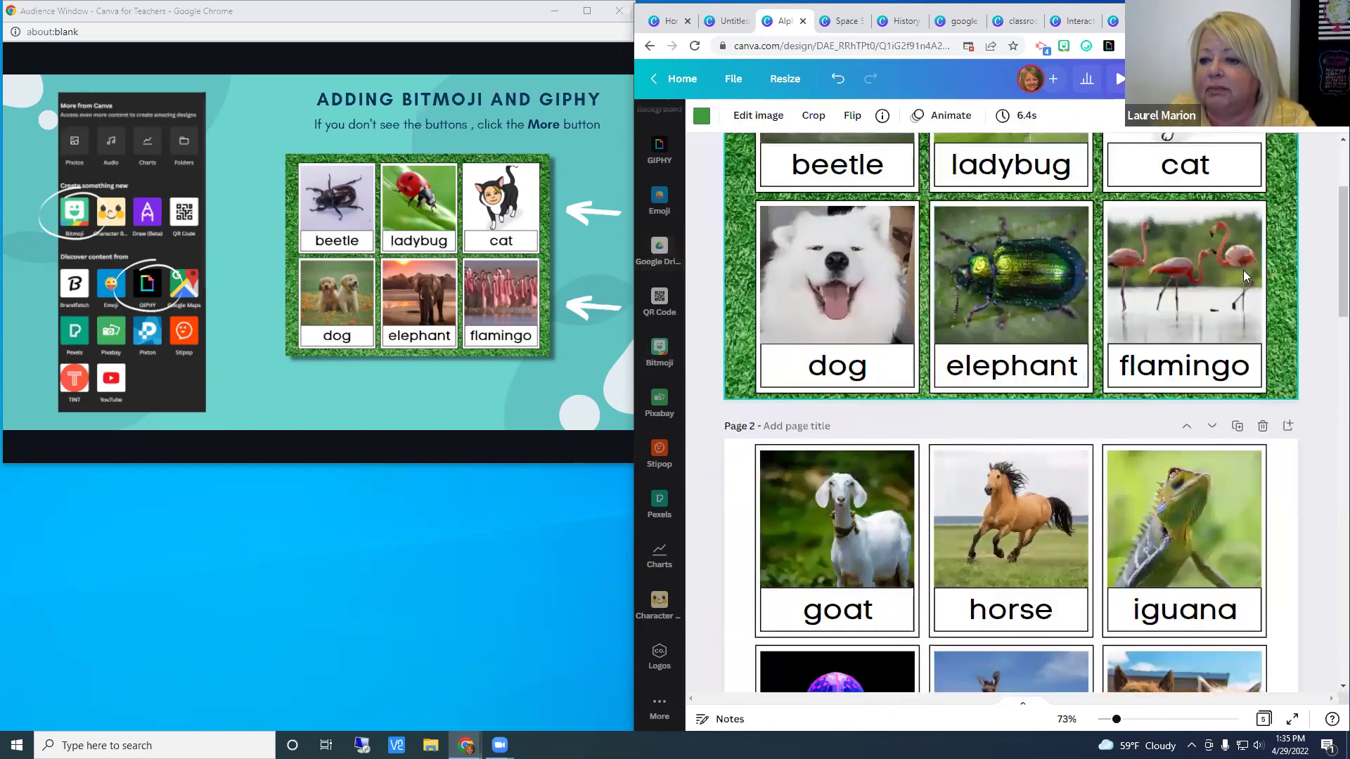
Step: Return to the first page of animal cards and open Character Builder to view its head, face, body and colour options
{"action": "scroll", "coordinate": [1245, 276], "scroll_direction": "up", "scroll_amount": 2}
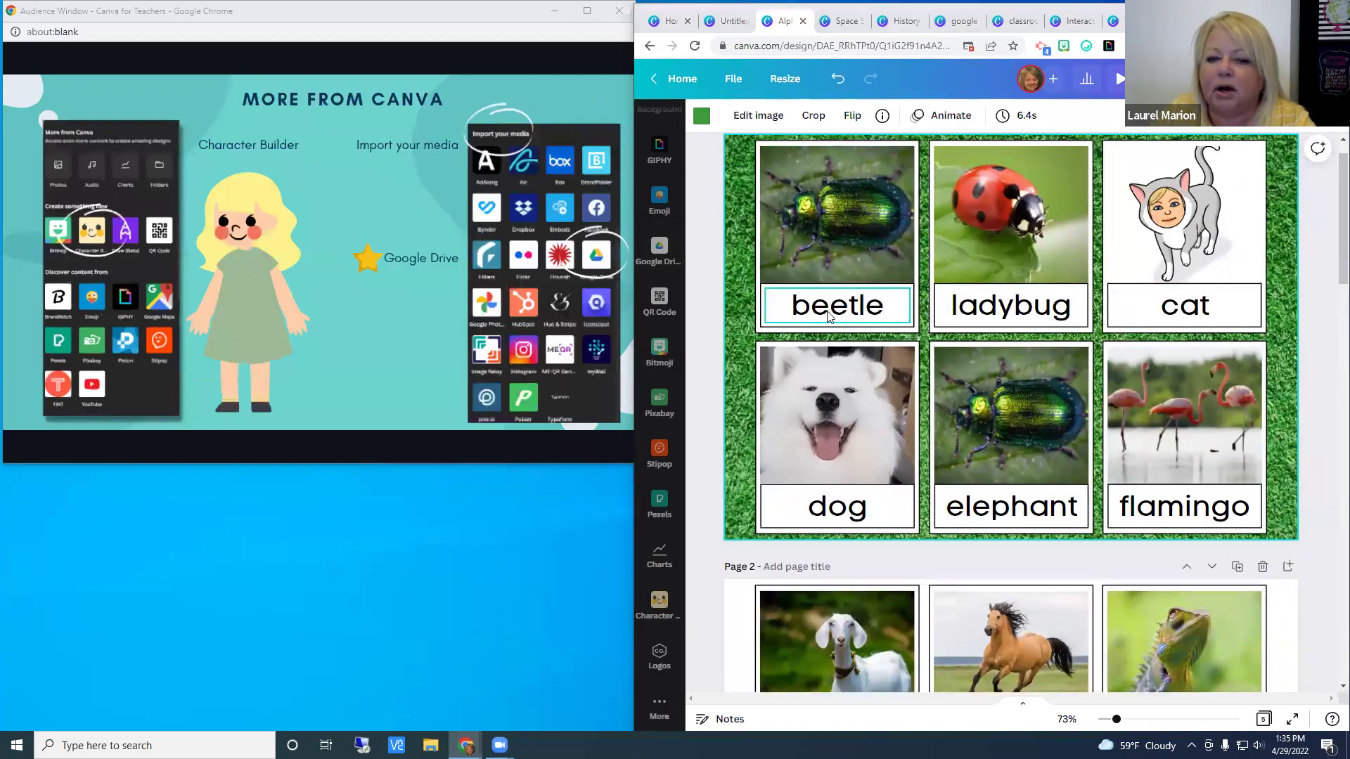
{"action": "left_click", "coordinate": [660, 604]}
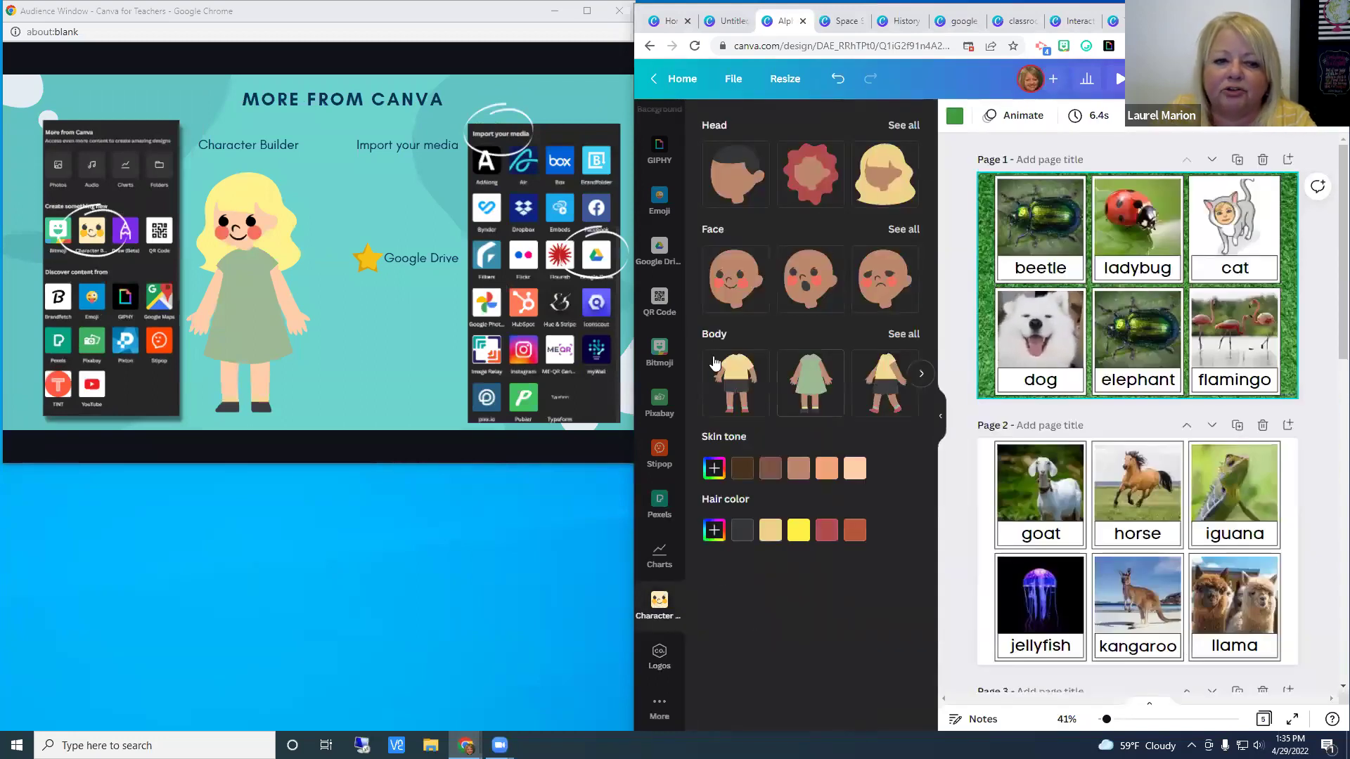
{"action": "left_click", "coordinate": [248, 329]}
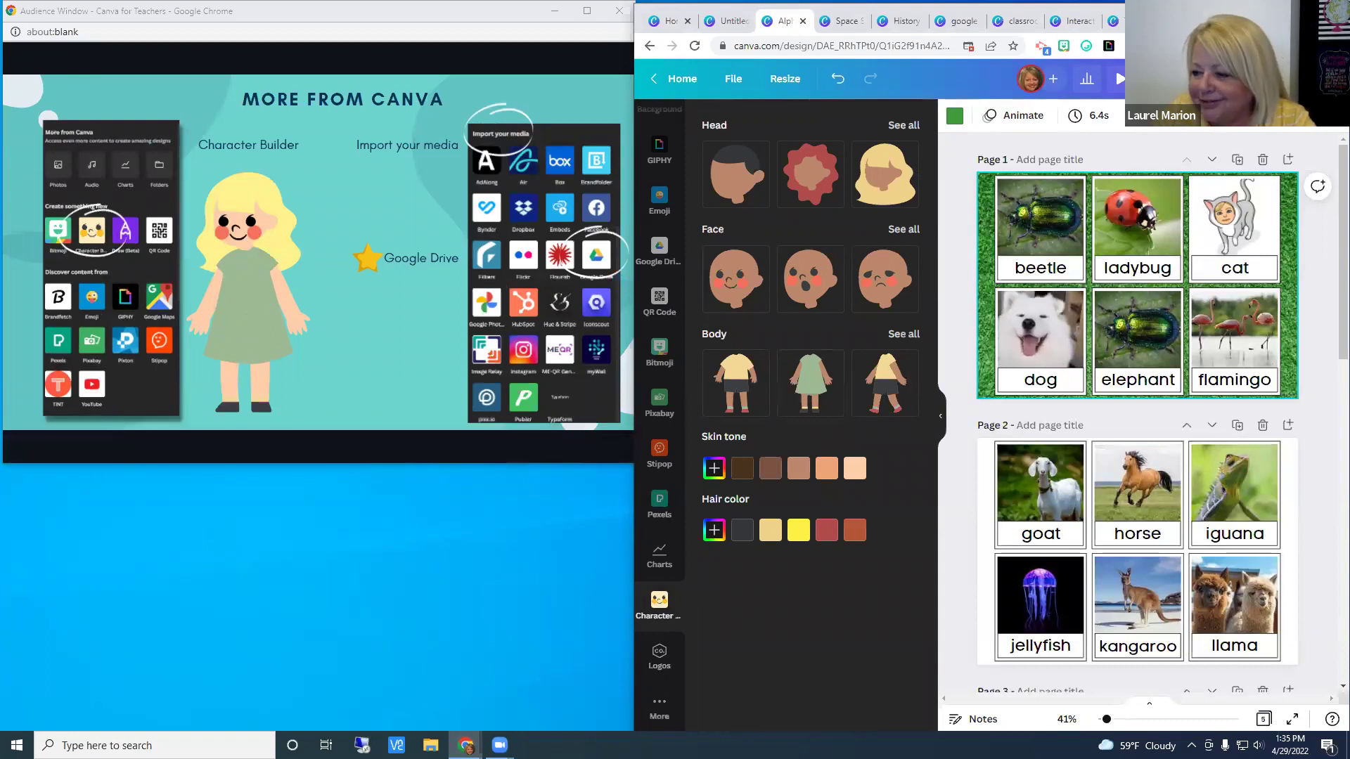
Step: Advance the slideshow to Advanced Media Options, then open and browse the audio library in the animal cards design
{"action": "key", "text": "Right"}
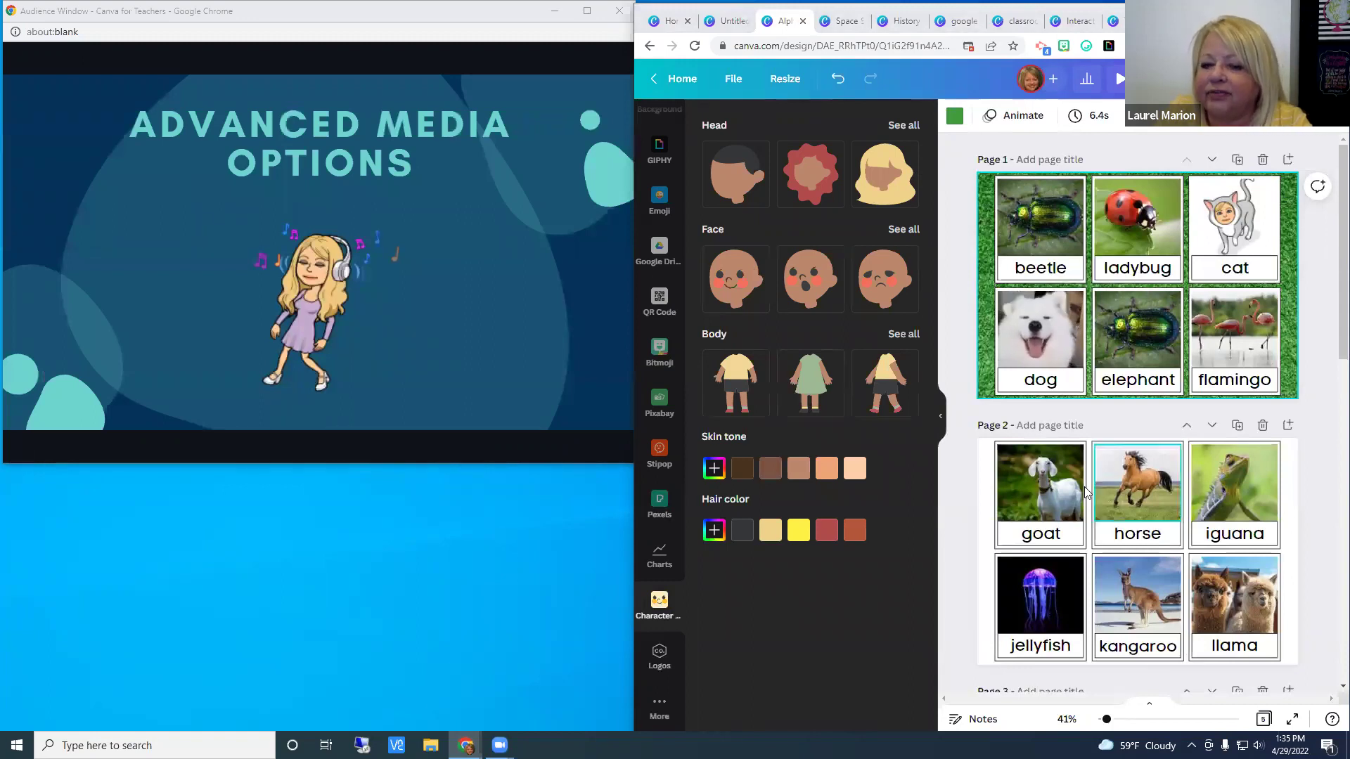
{"action": "left_click", "coordinate": [942, 416]}
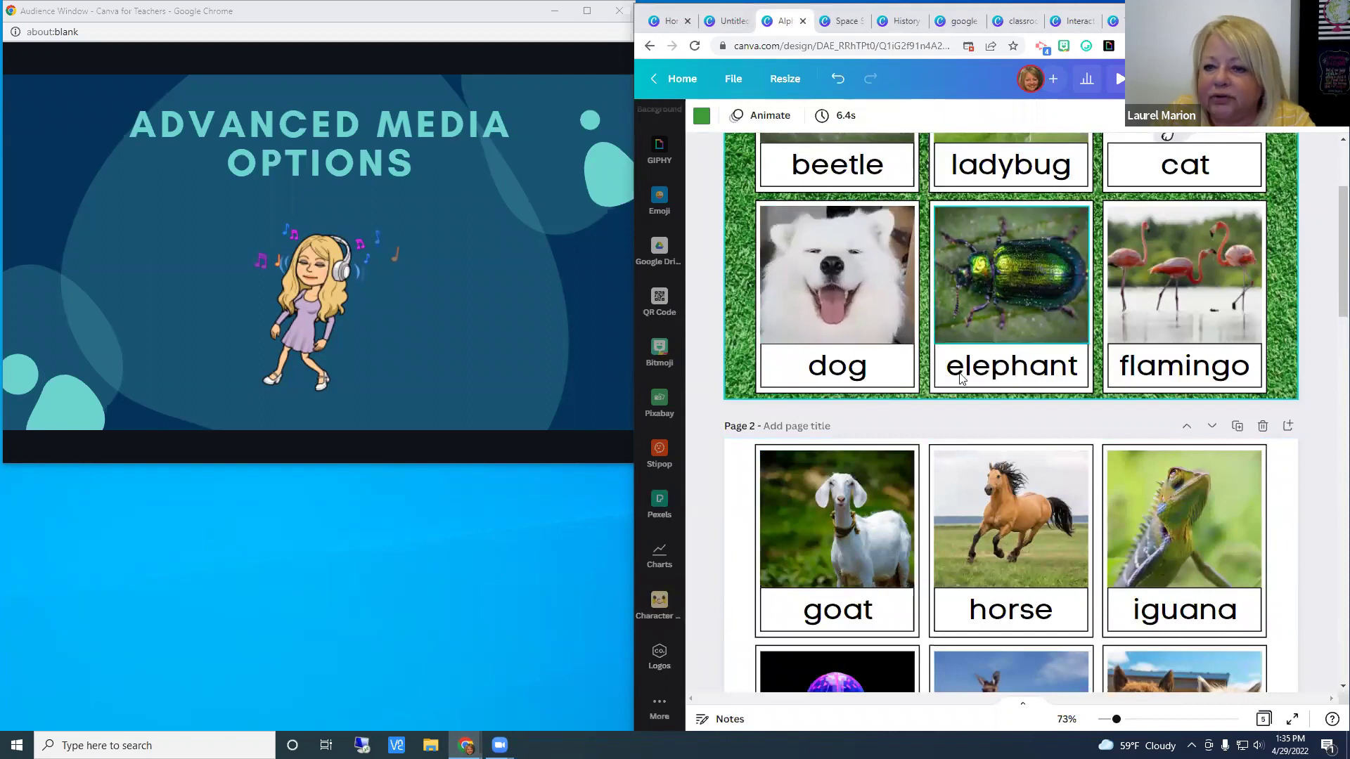
{"action": "scroll", "coordinate": [700, 115], "scroll_direction": "up", "scroll_amount": 3}
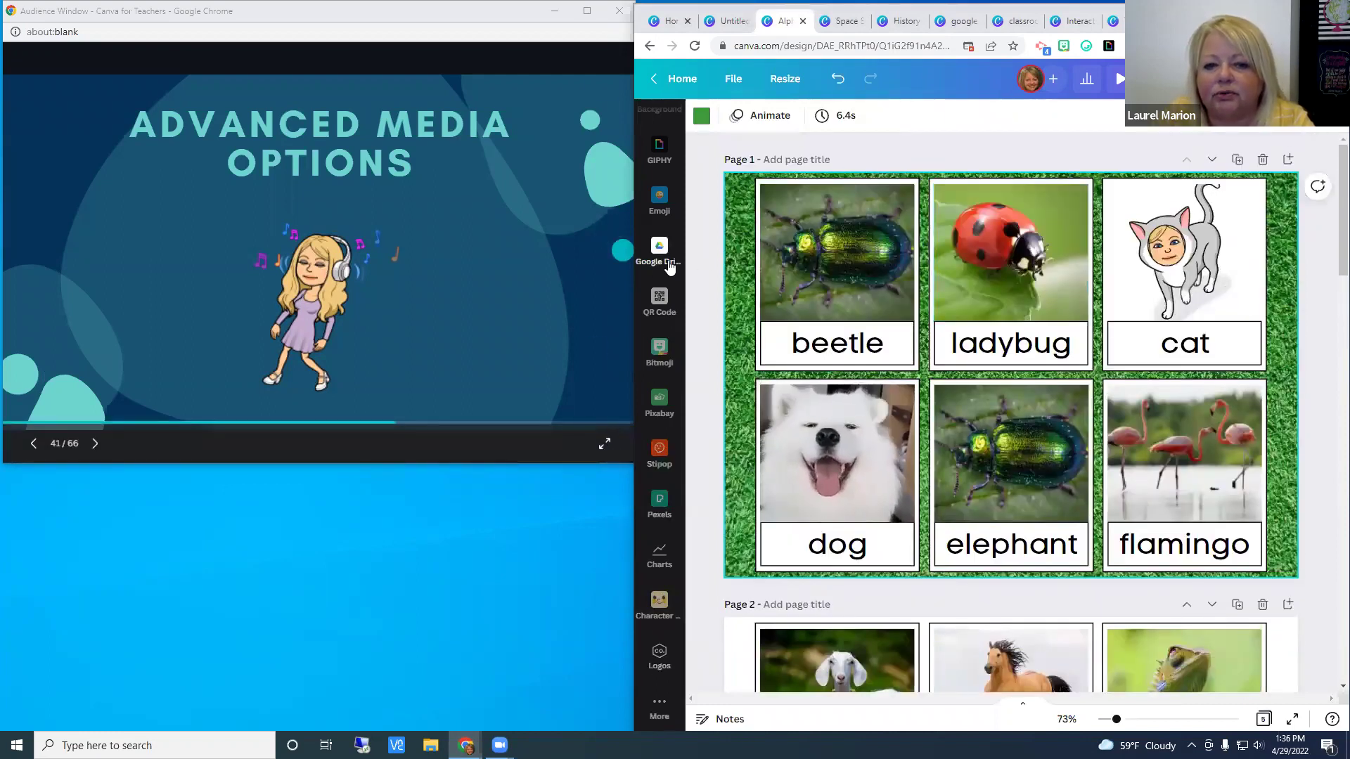
{"action": "scroll", "coordinate": [660, 355], "scroll_direction": "up", "scroll_amount": 5}
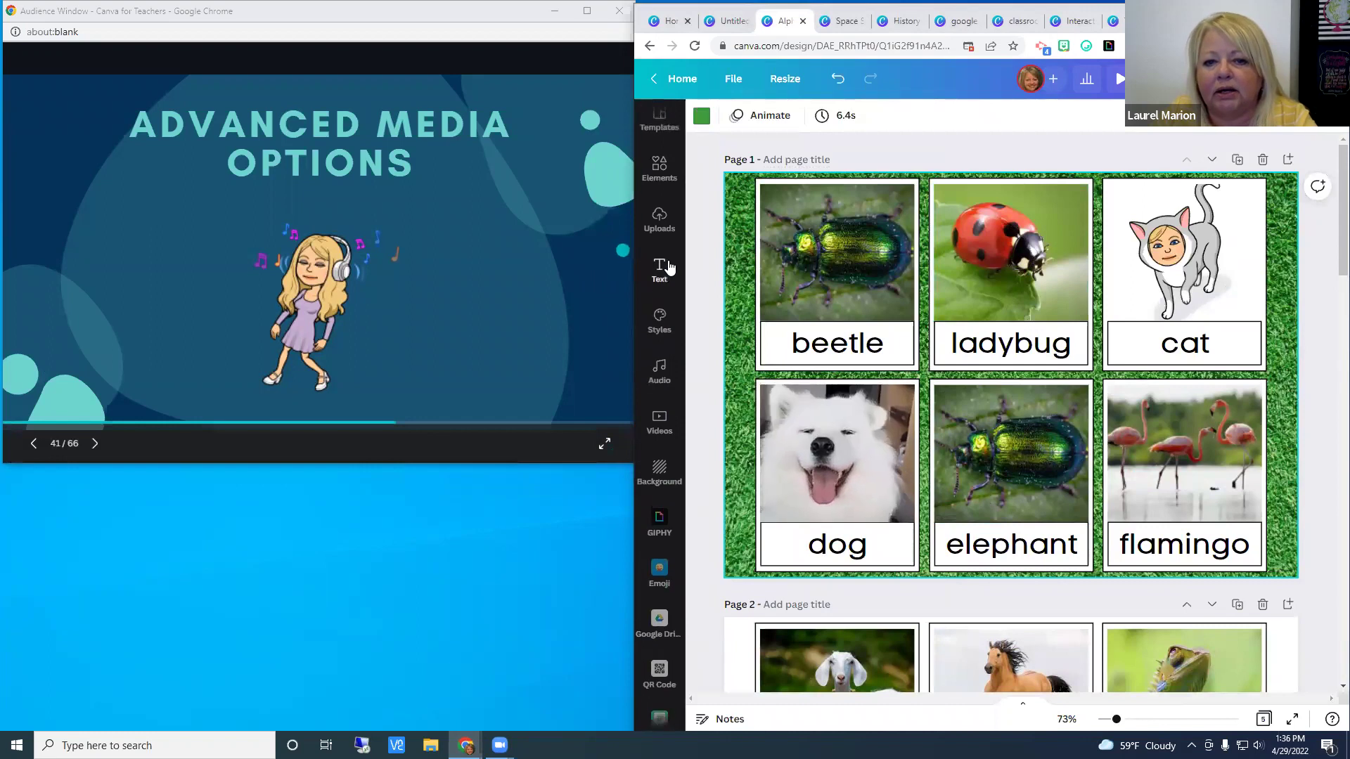
{"action": "left_click", "coordinate": [660, 377]}
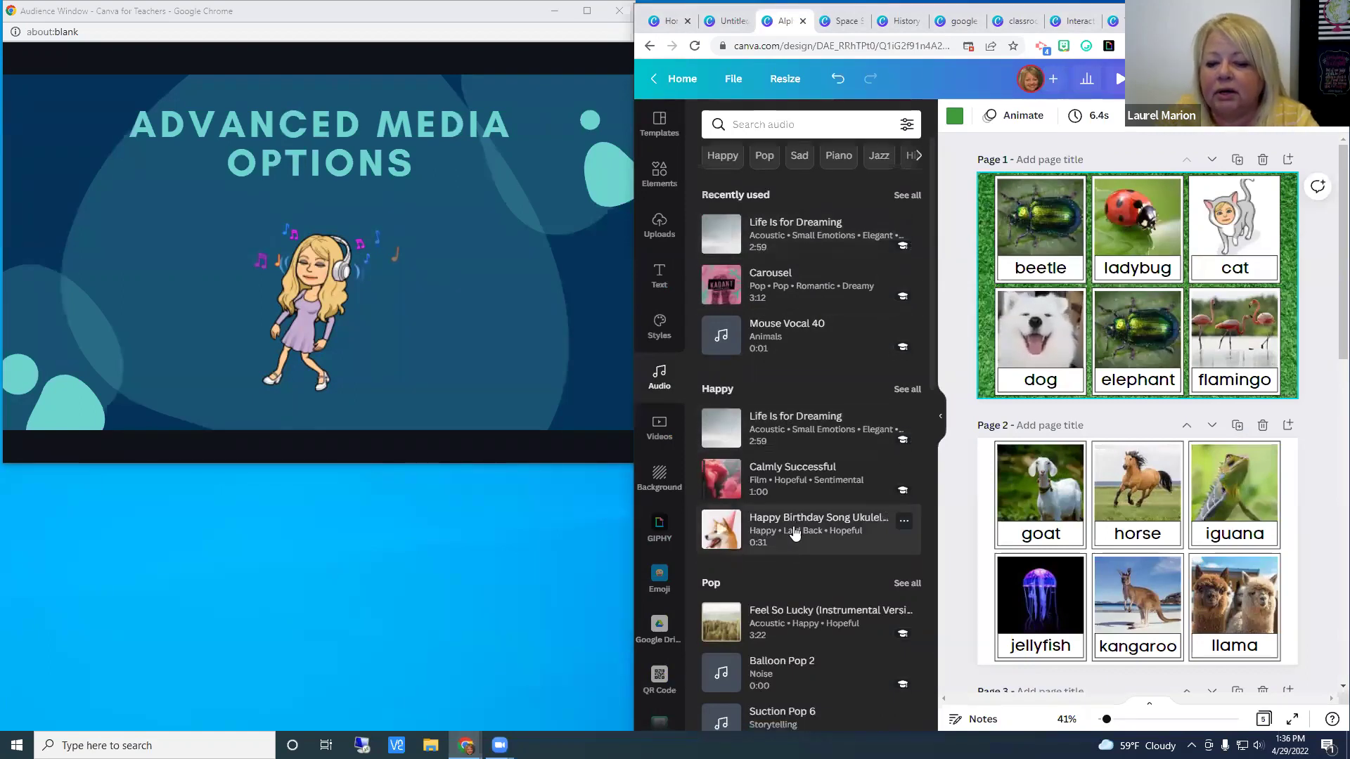
{"action": "scroll", "coordinate": [812, 558], "scroll_direction": "down", "scroll_amount": 2}
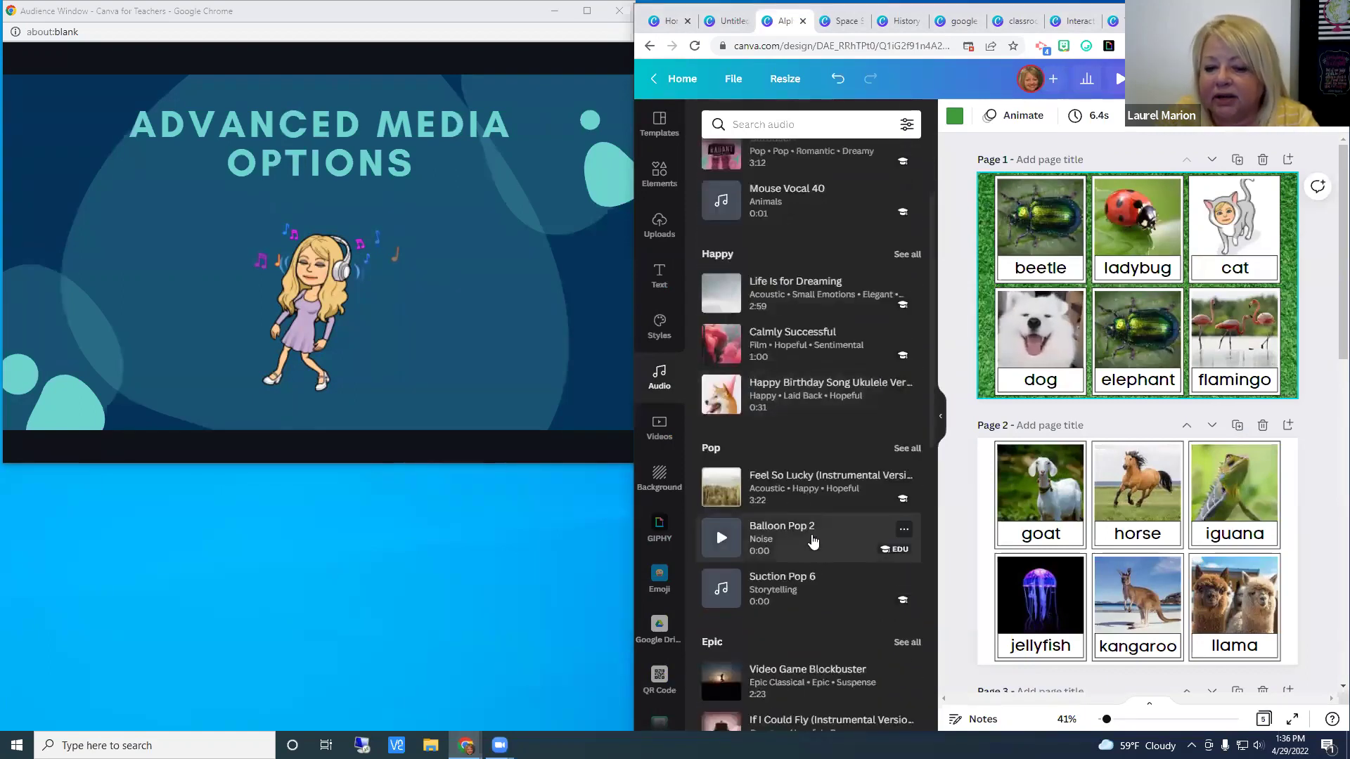
Step: Search the audio library for "buzzing", then refine the search to "buzzing bee"
{"action": "left_click", "coordinate": [750, 117]}
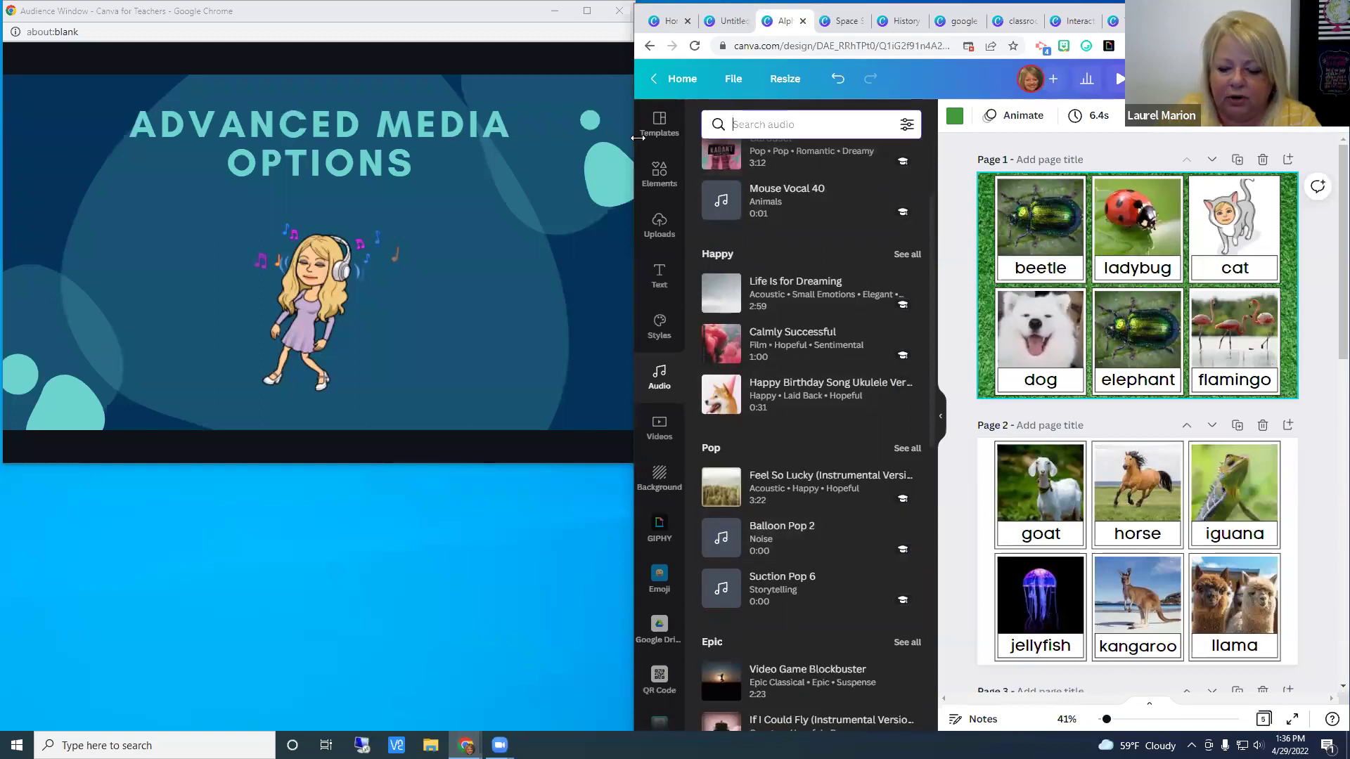
{"action": "type", "text": "buzzing"}
{"action": "key", "text": "Return"}
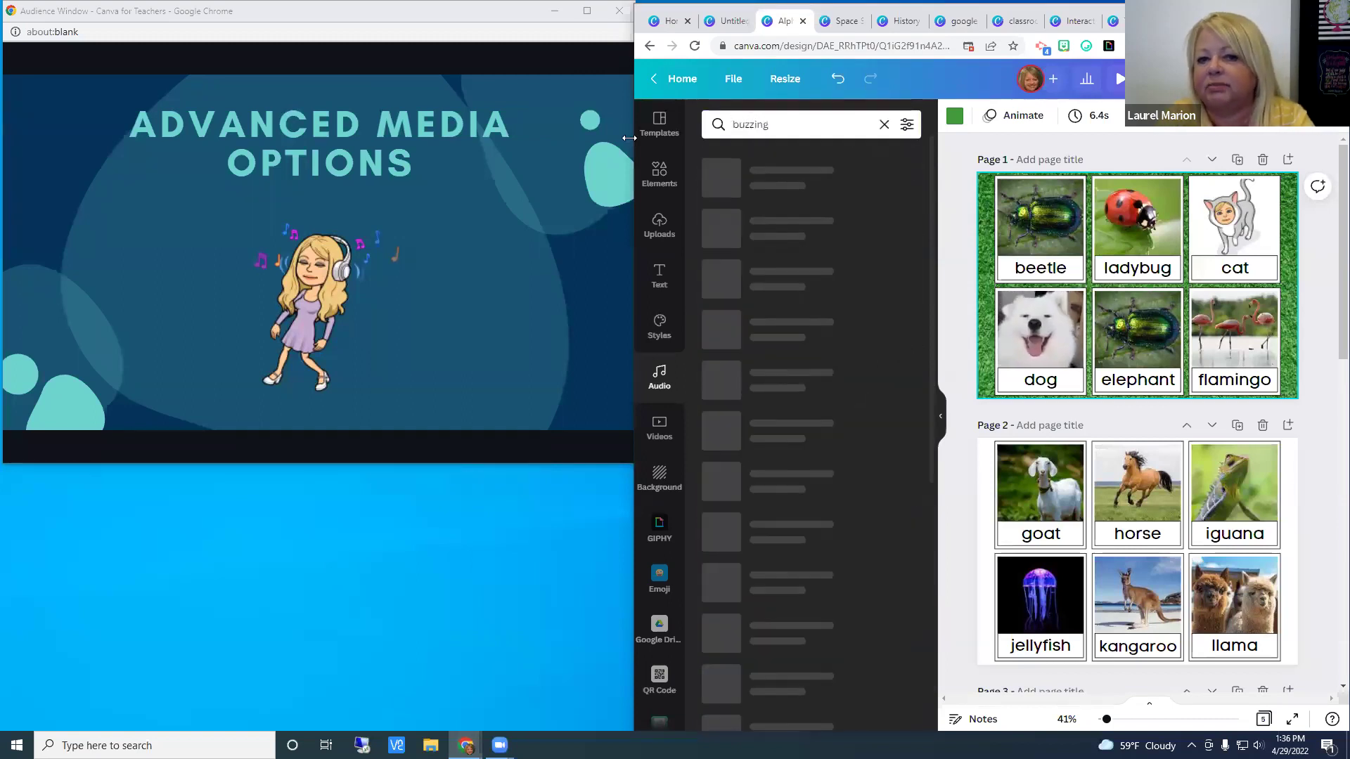
{"action": "left_click", "coordinate": [773, 133]}
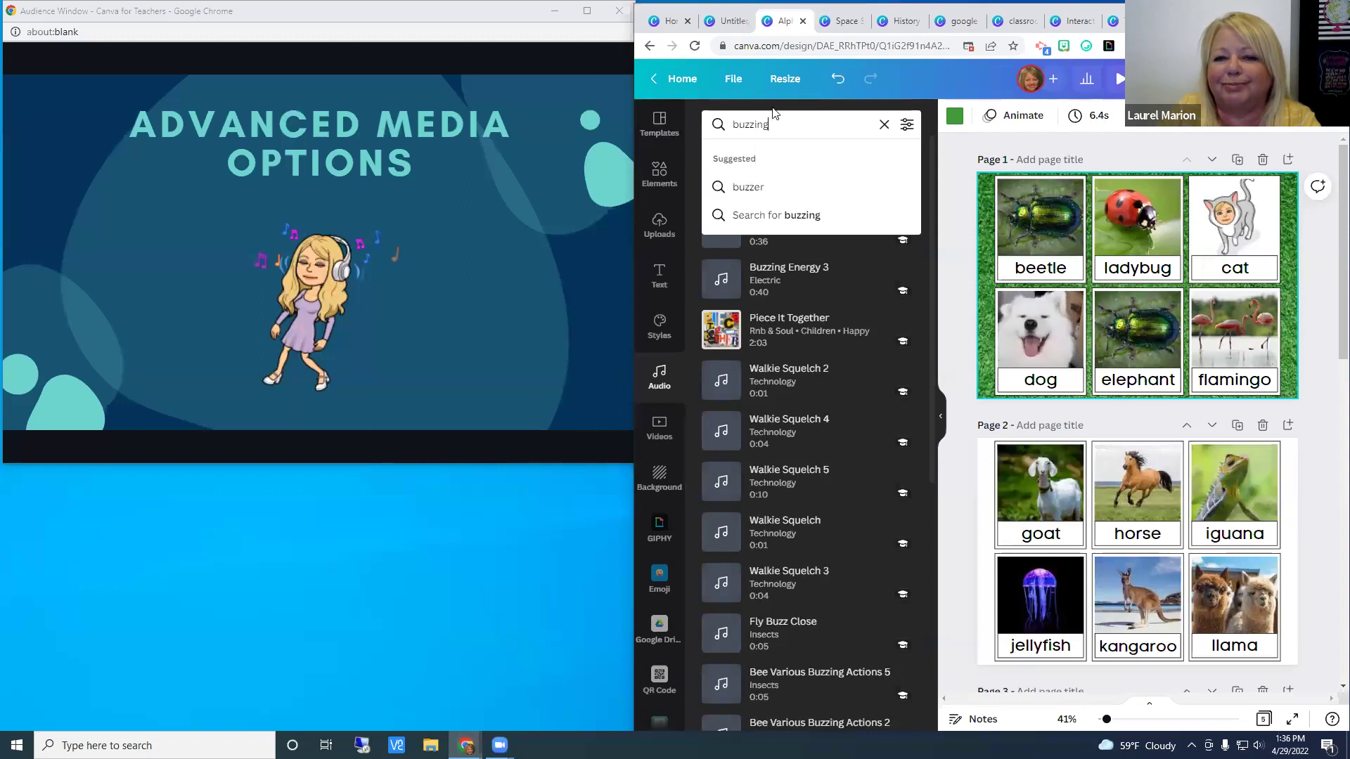
{"action": "type", "text": "bee"}
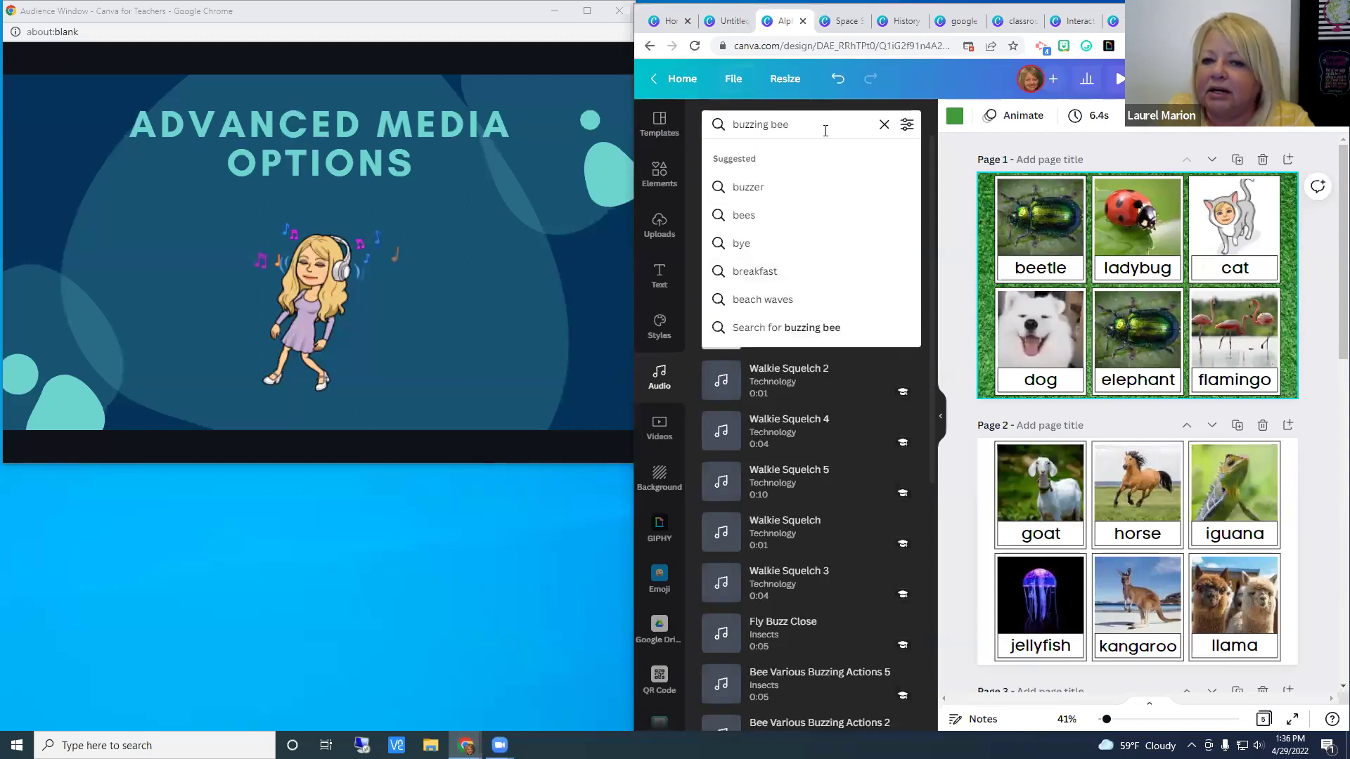
{"action": "key", "text": "Return"}
Step: Switch to the untitled design with the purple background and delete the tulip picture together with its frame
{"action": "key", "text": "ctrl+shift+Tab"}
{"action": "left_click", "coordinate": [1126, 445]}
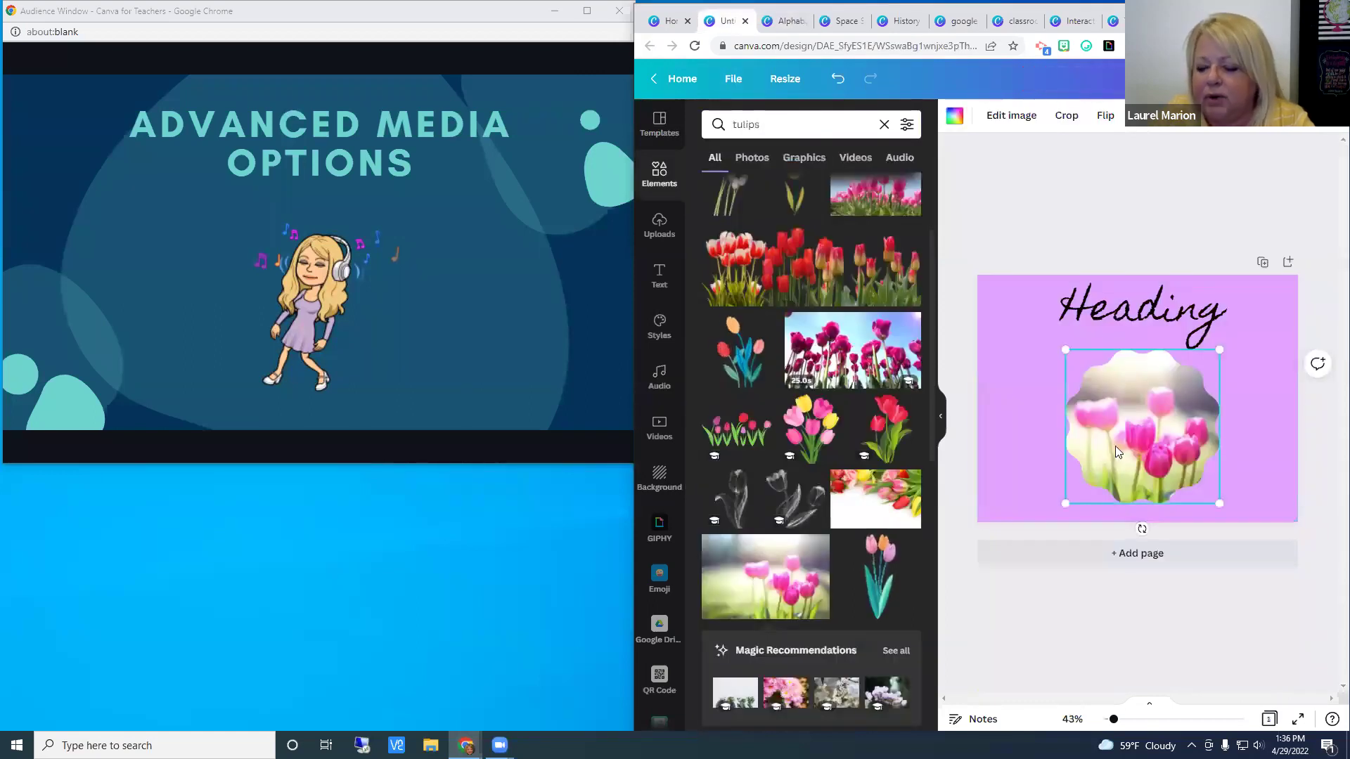
{"action": "key", "text": "Delete"}
{"action": "key", "text": "Delete"}
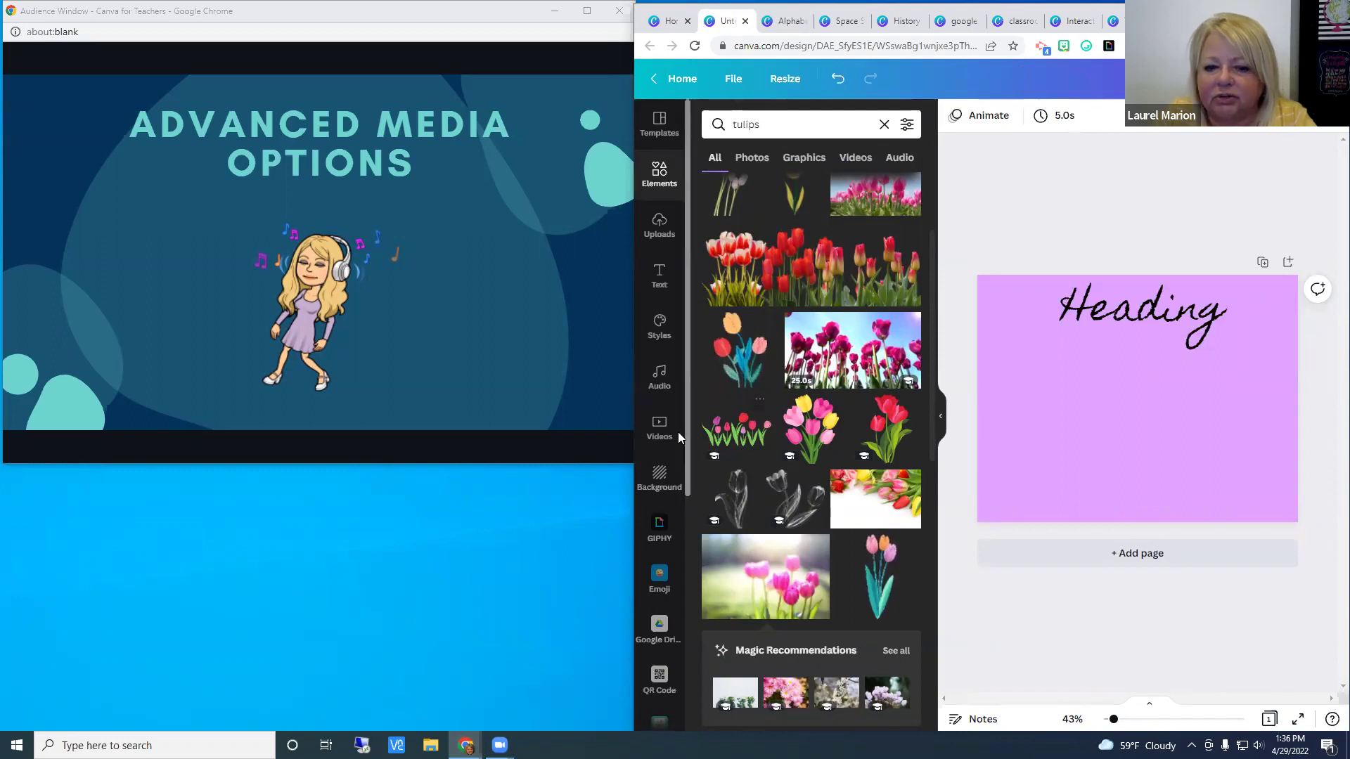
Step: Add the recently used 20-second sky video to the purple page and position it just below the heading
{"action": "left_click", "coordinate": [658, 423]}
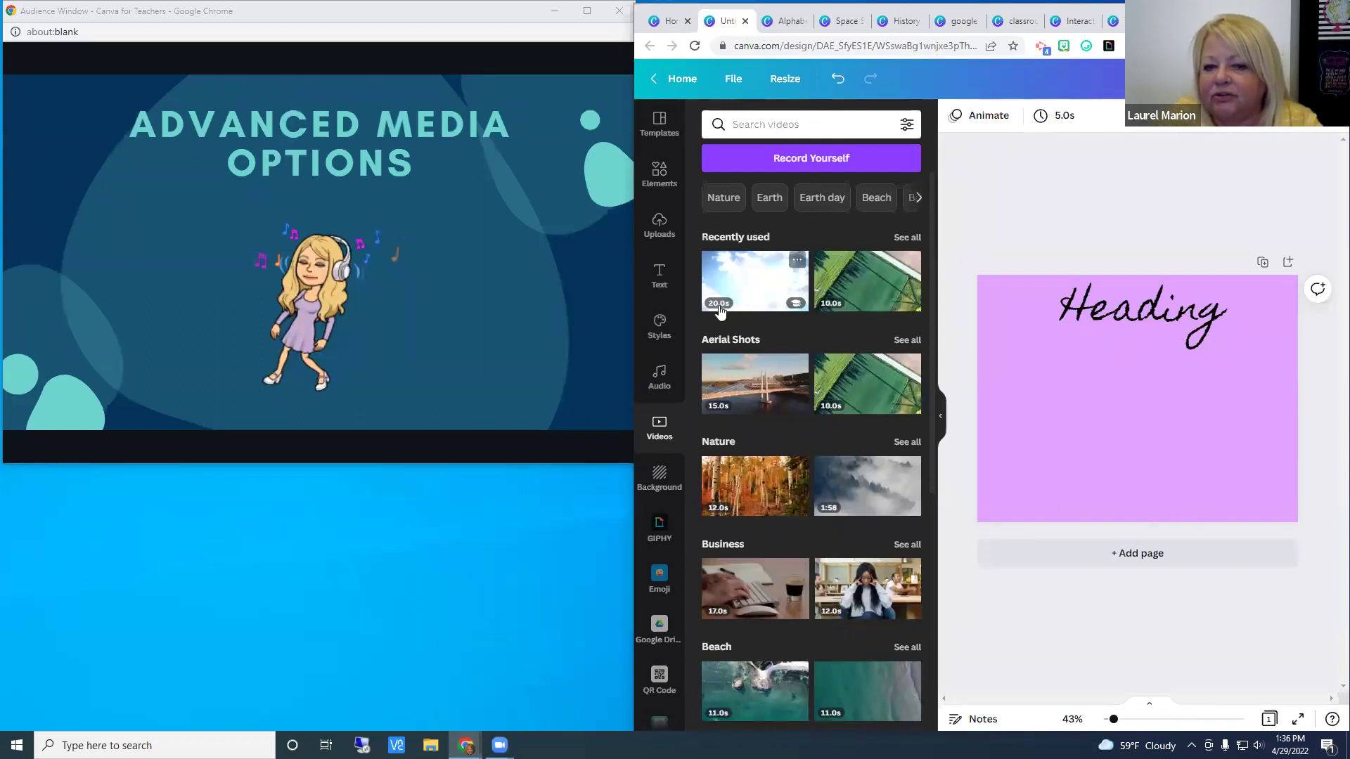
{"action": "left_click_drag", "start_coordinate": [756, 279], "coordinate": [1040, 377]}
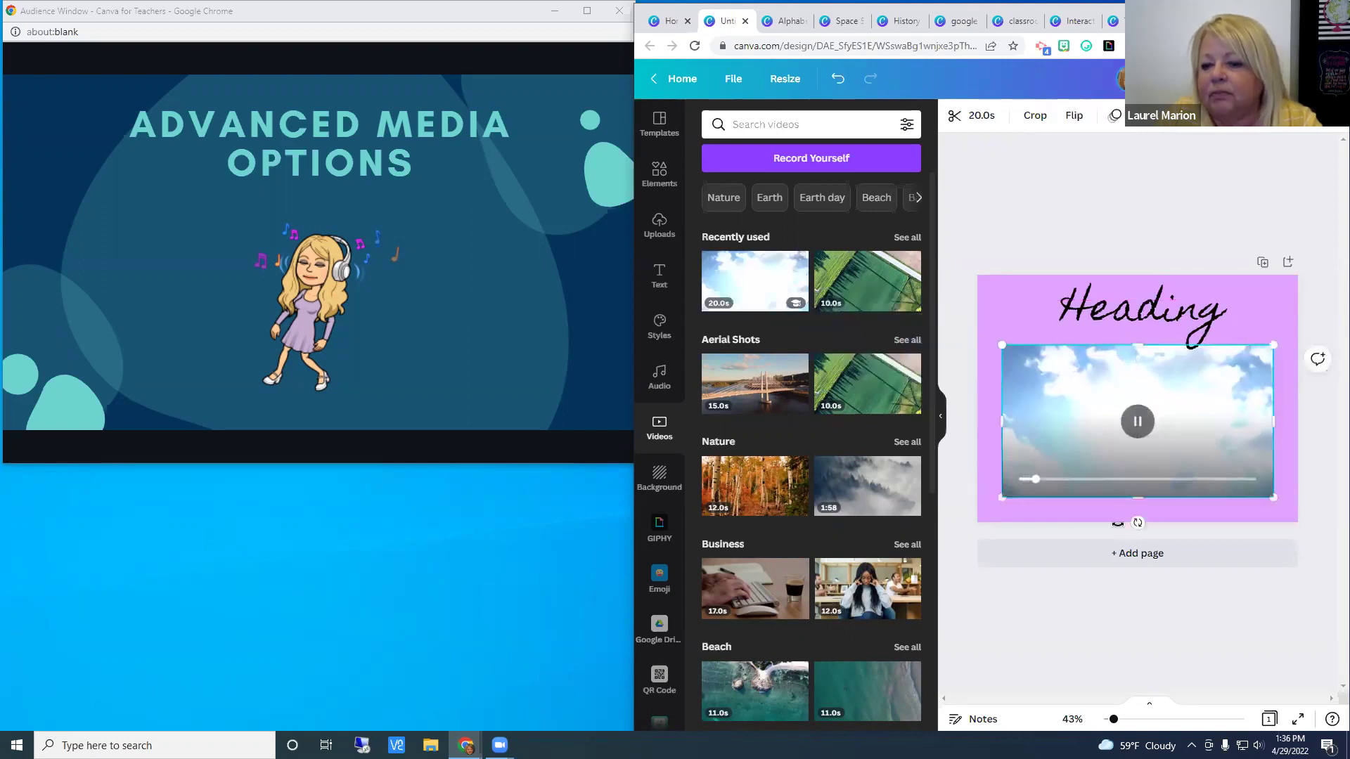
{"action": "mouse_move", "coordinate": [1056, 402]}
{"action": "left_mouse_down"}
{"action": "mouse_move", "coordinate": [1047, 373]}
{"action": "mouse_move", "coordinate": [1056, 390]}
{"action": "left_mouse_up"}
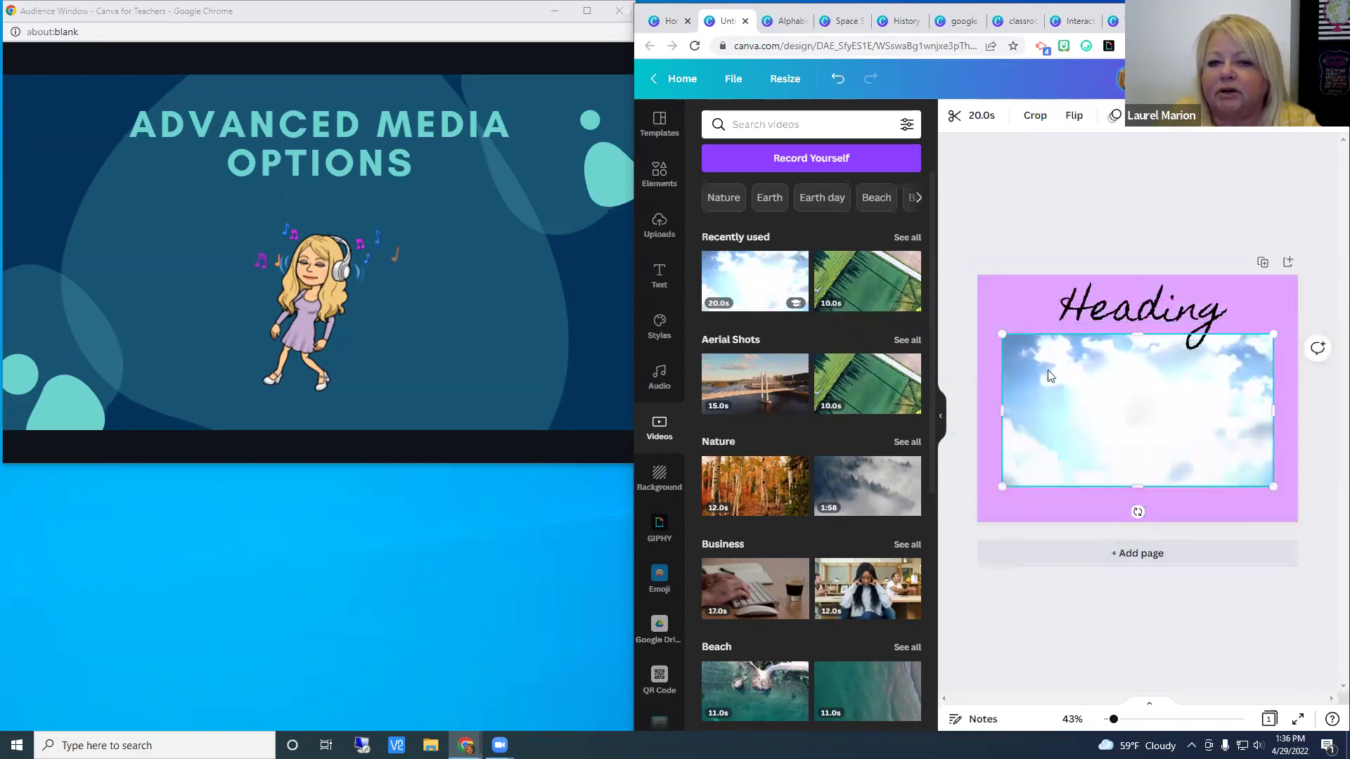
{"action": "mouse_move", "coordinate": [1171, 465]}
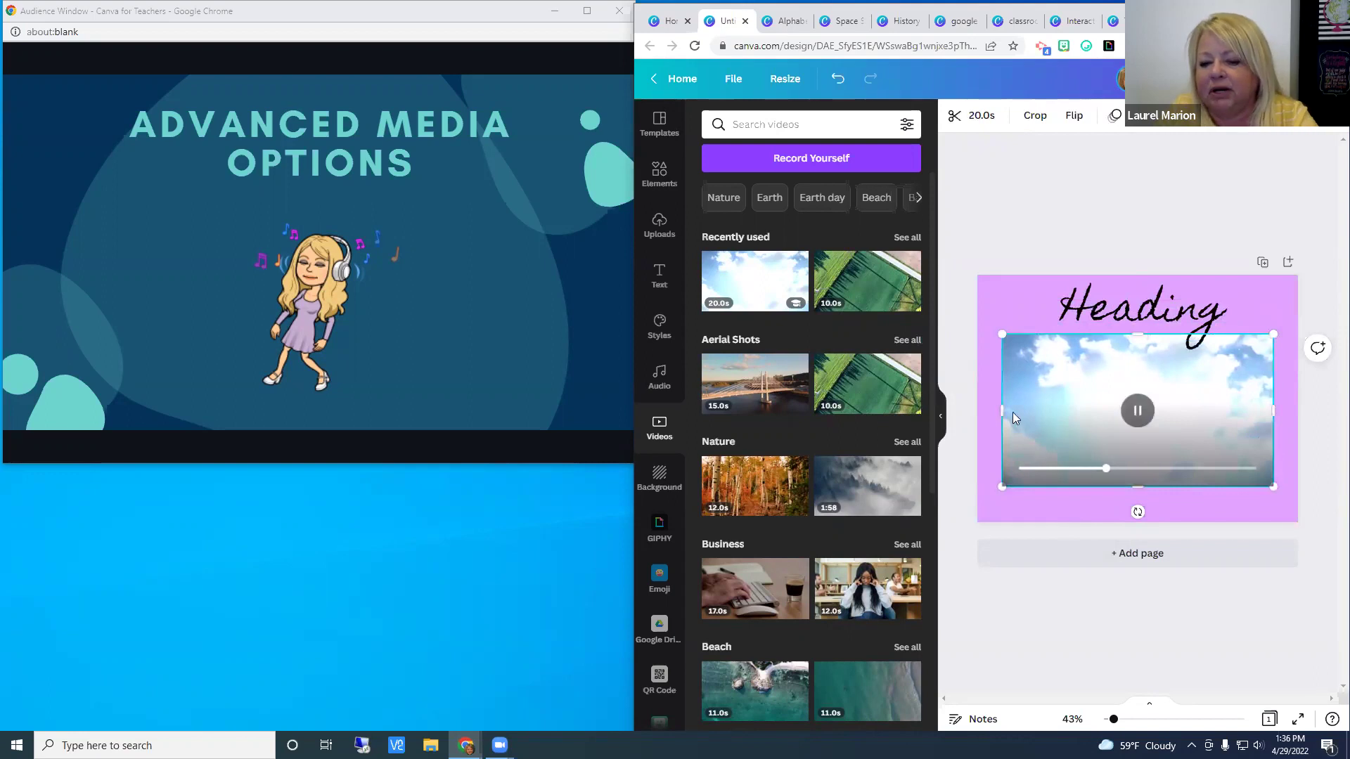
Step: Browse the video and audio libraries while advancing the slideshow through the media slides to Adding a Video Background
{"action": "scroll", "coordinate": [728, 300], "scroll_direction": "down", "scroll_amount": 2}
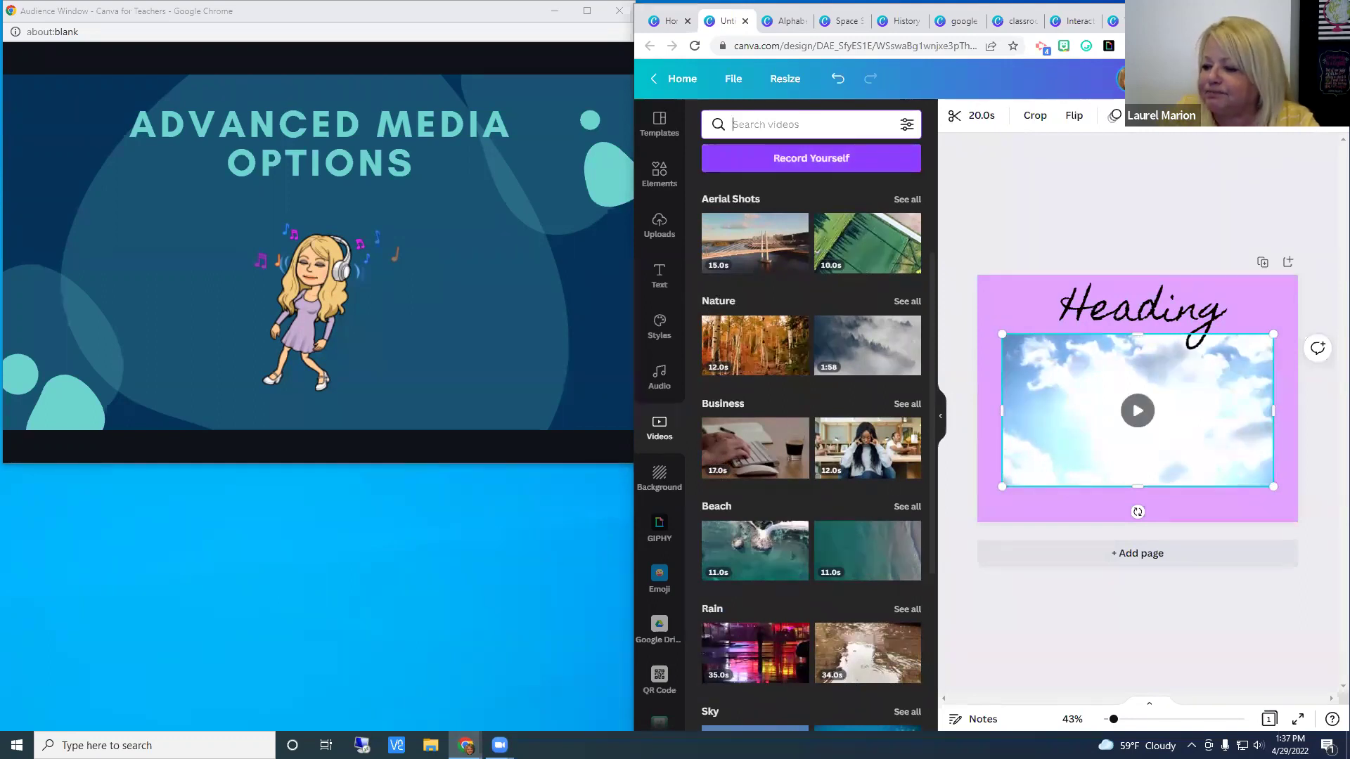
{"action": "key", "text": "Right"}
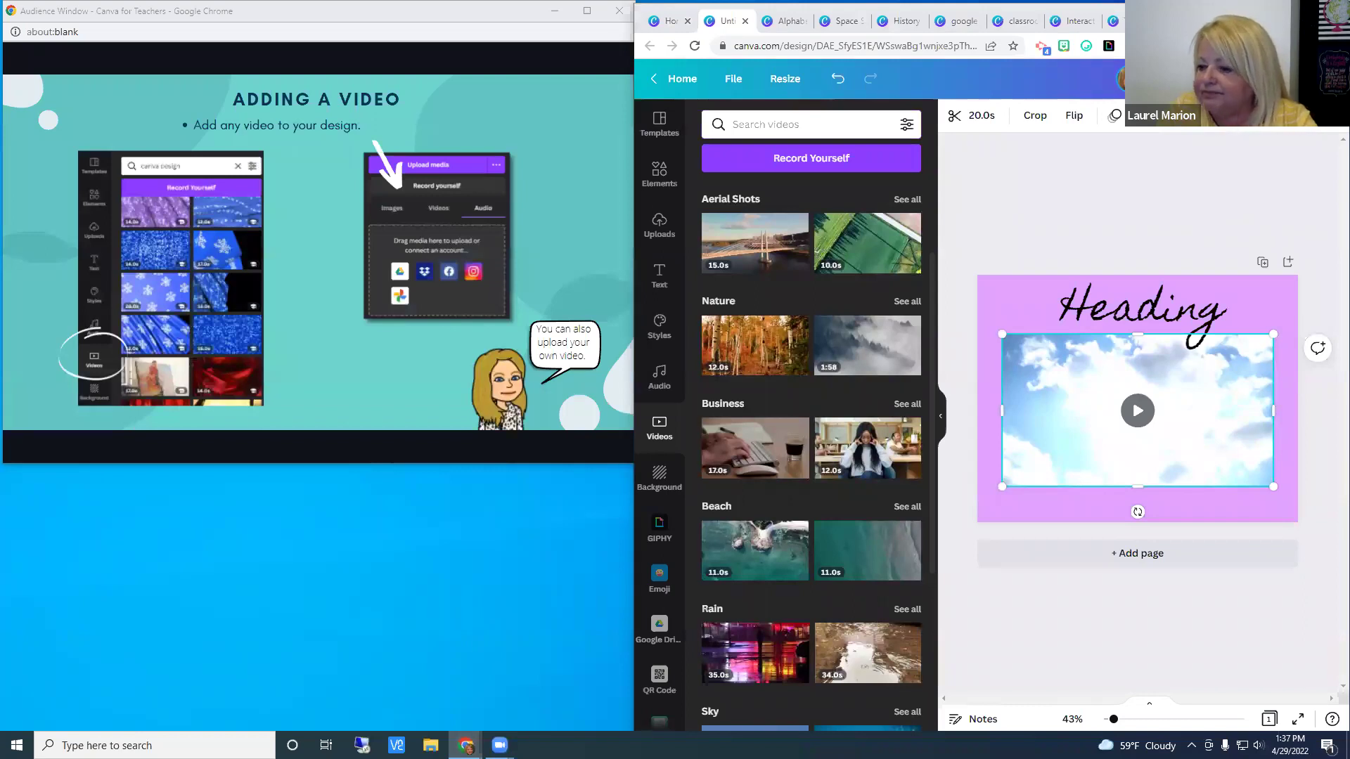
{"action": "key", "text": "Right"}
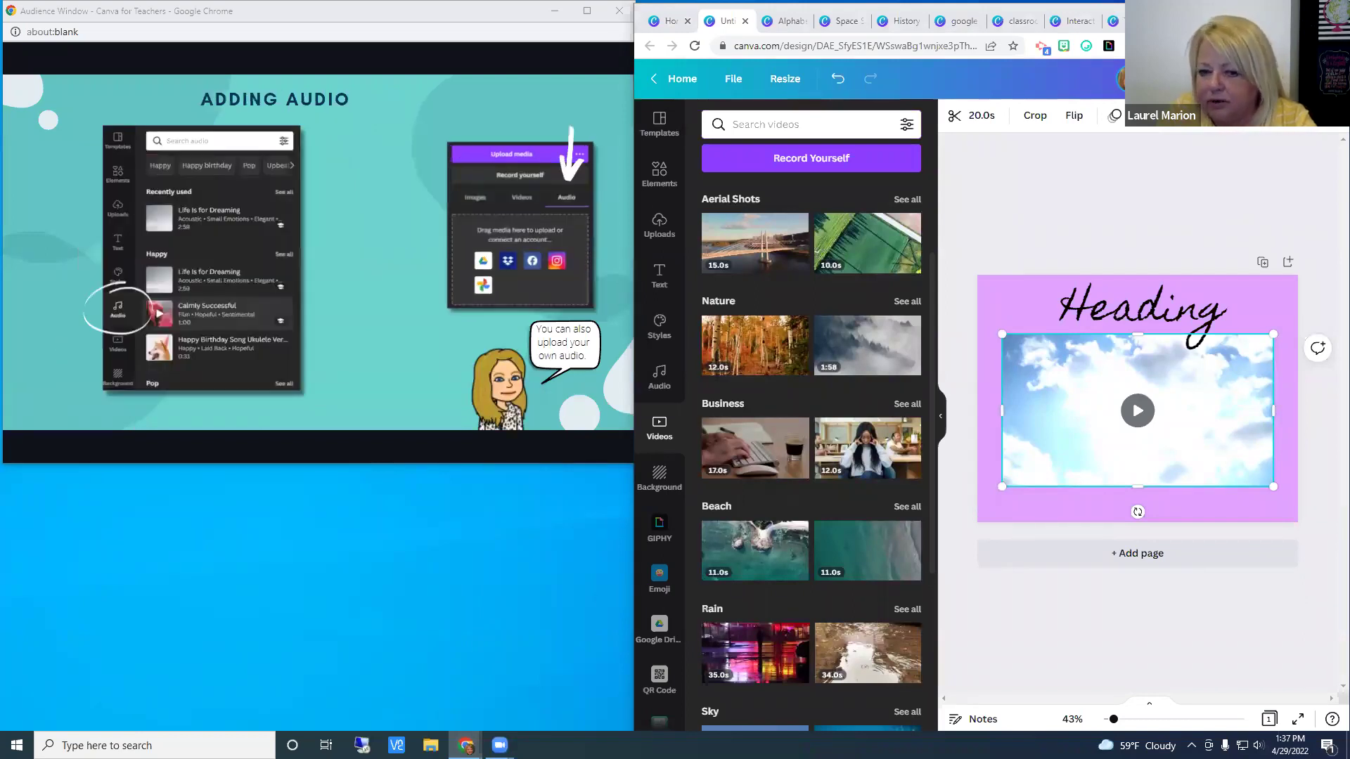
{"action": "left_click", "coordinate": [659, 376]}
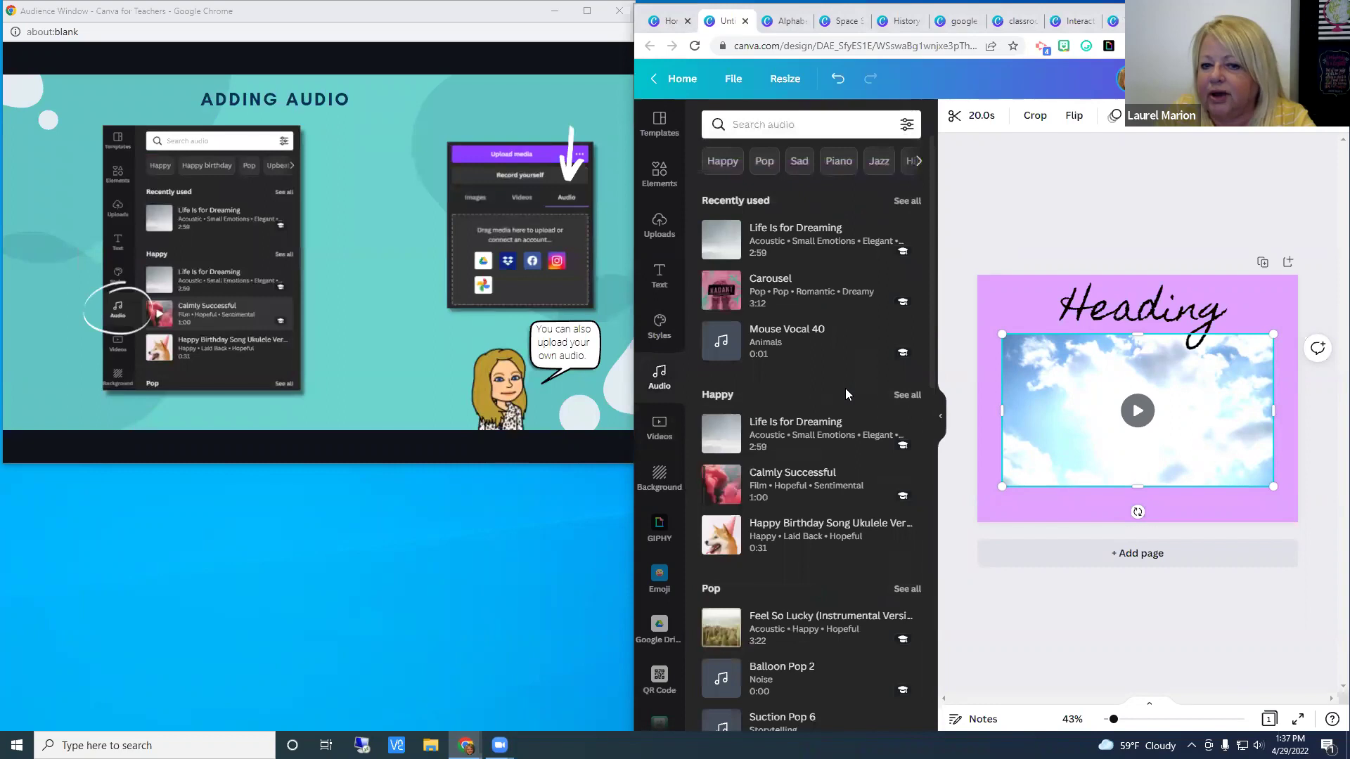
{"action": "key", "text": "Right"}
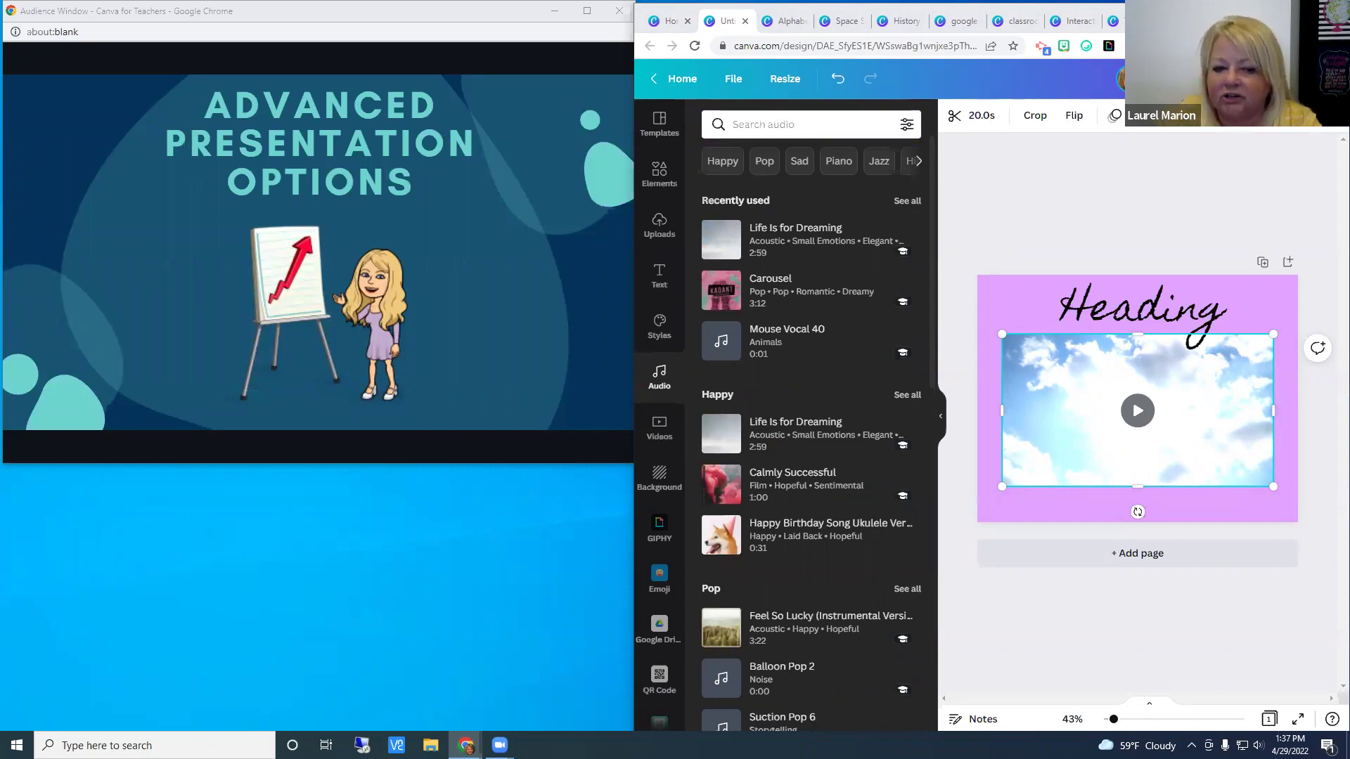
{"action": "key", "text": "Right"}
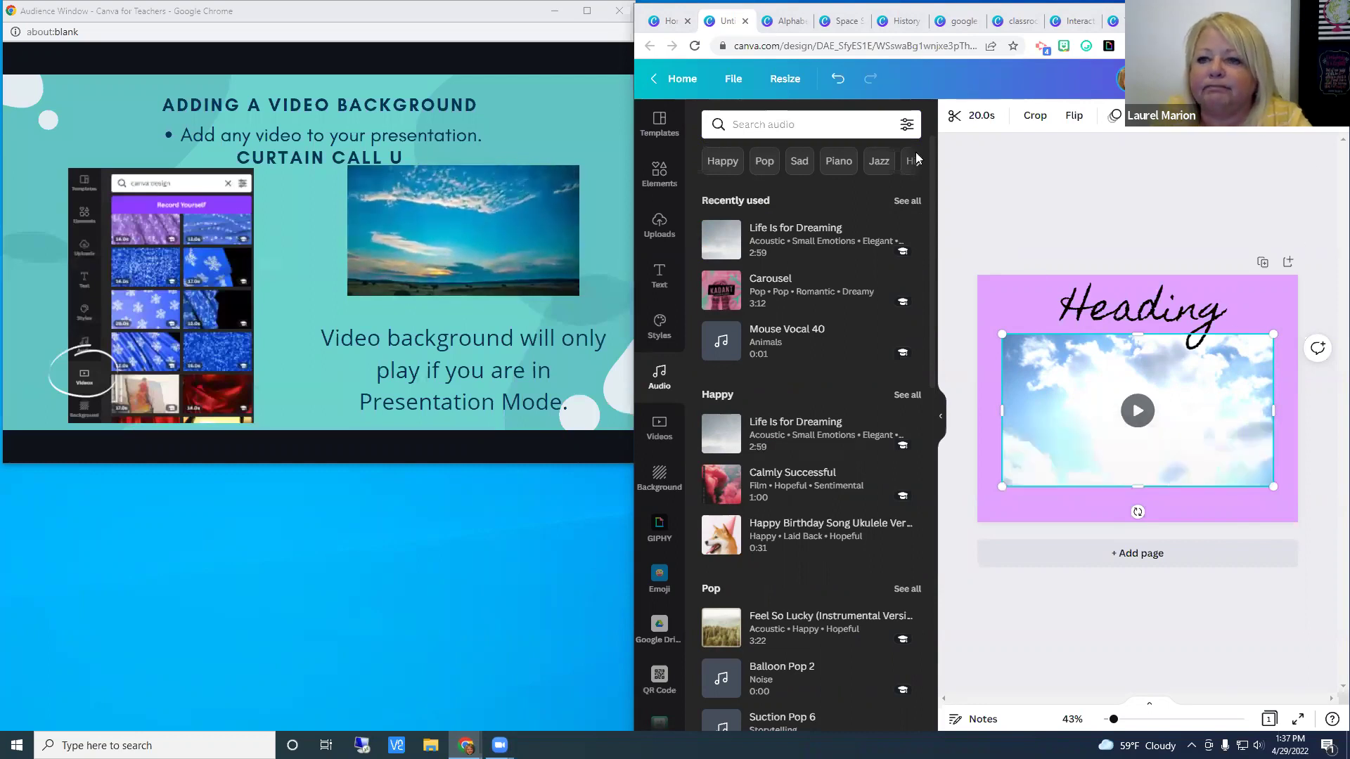
Step: Switch to the History presentation and search the video library for "ocean"
{"action": "left_click", "coordinate": [902, 21]}
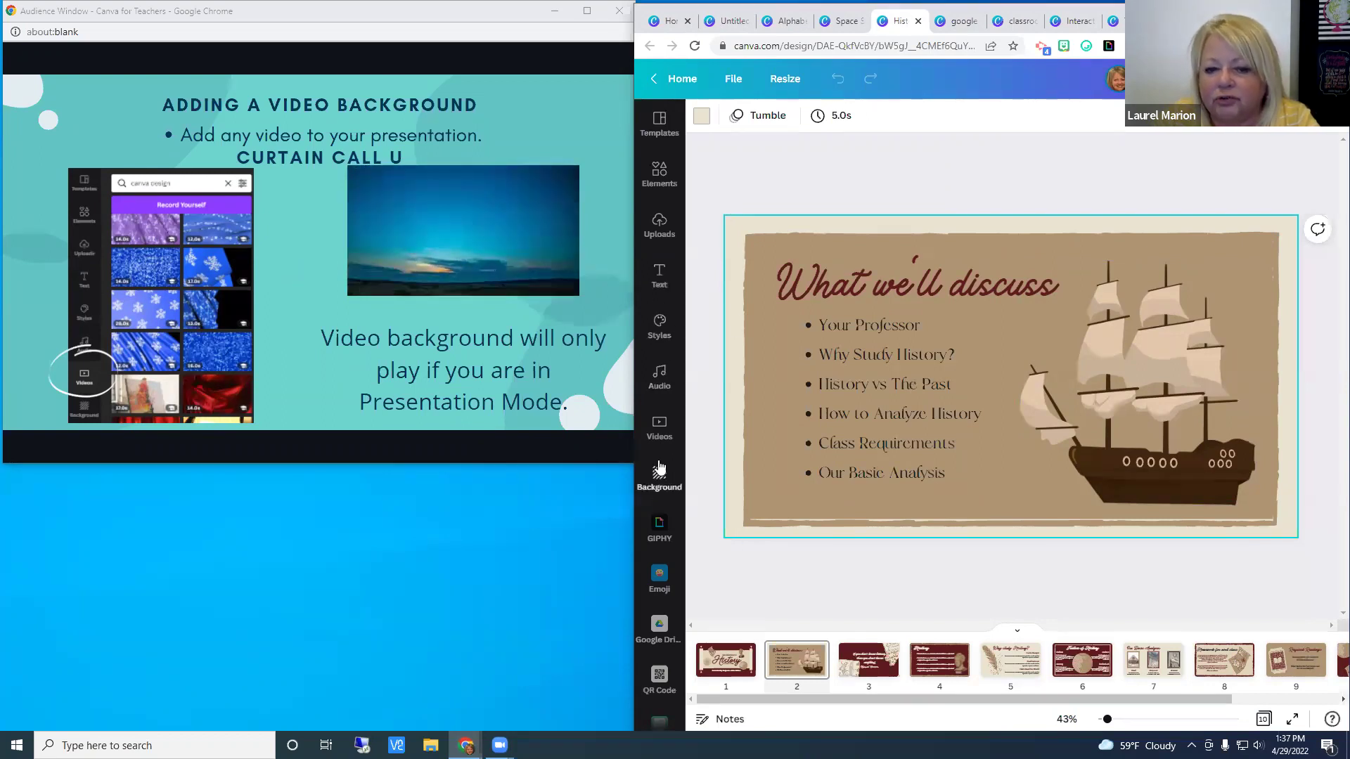
{"action": "left_click", "coordinate": [659, 427]}
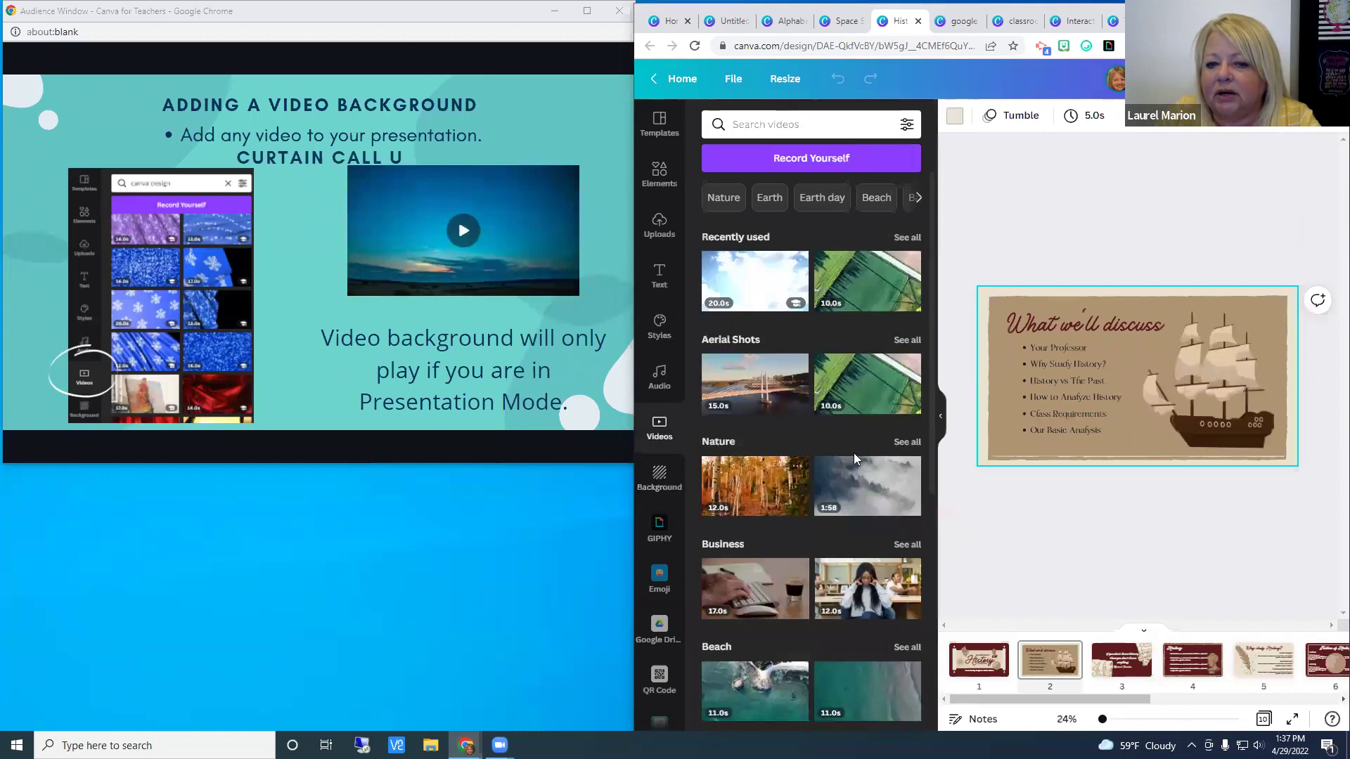
{"action": "mouse_move", "coordinate": [565, 243]}
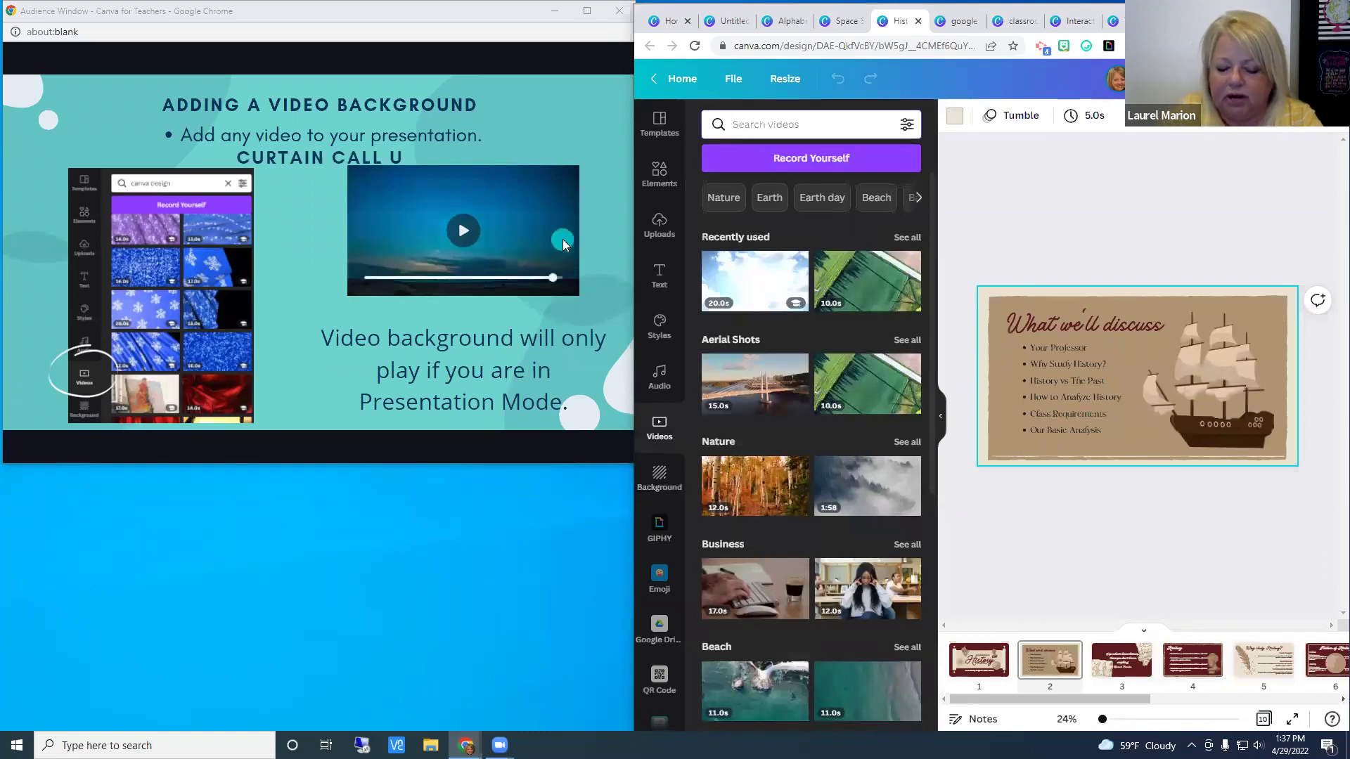
{"action": "type", "text": "ocean"}
{"action": "key", "text": "Return"}
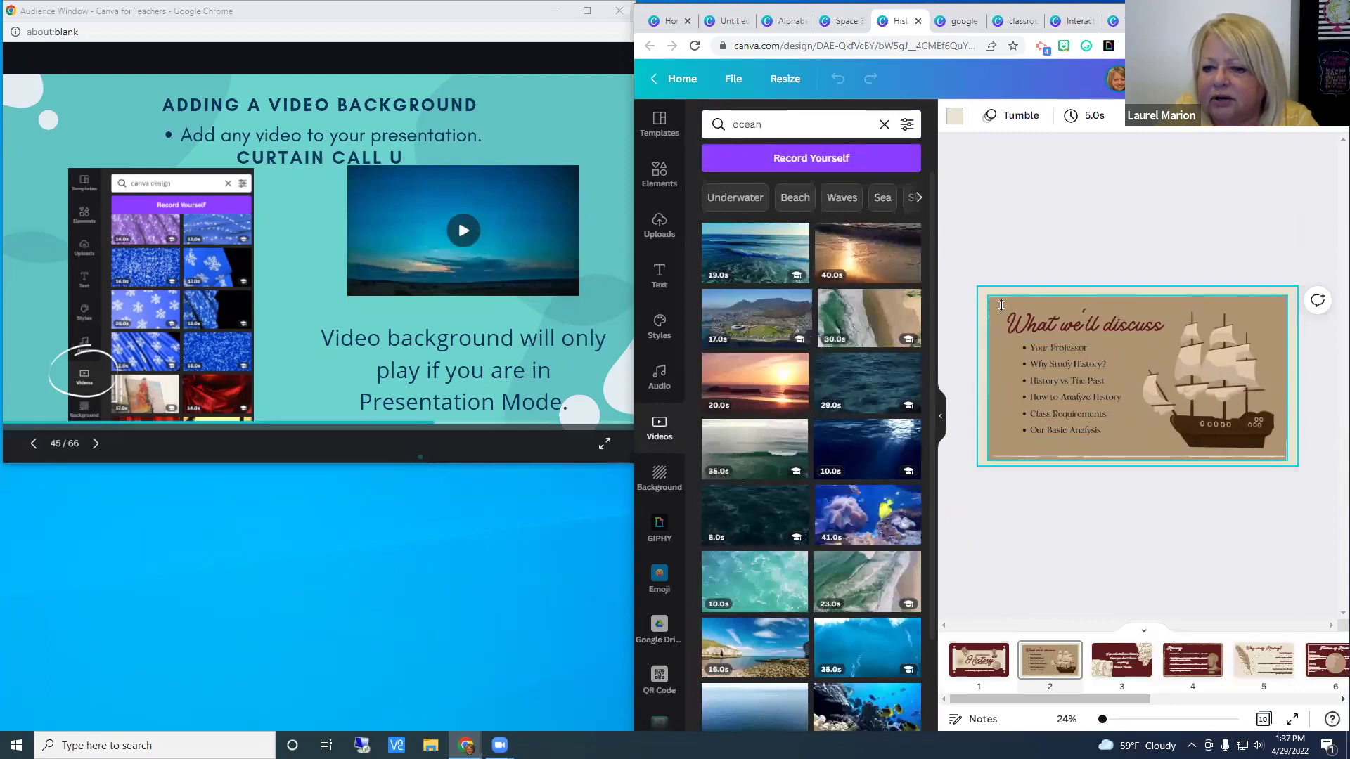
Step: Set the 19-second ocean waves video as the background of the "What we'll discuss" slide
{"action": "left_click", "coordinate": [1047, 379]}
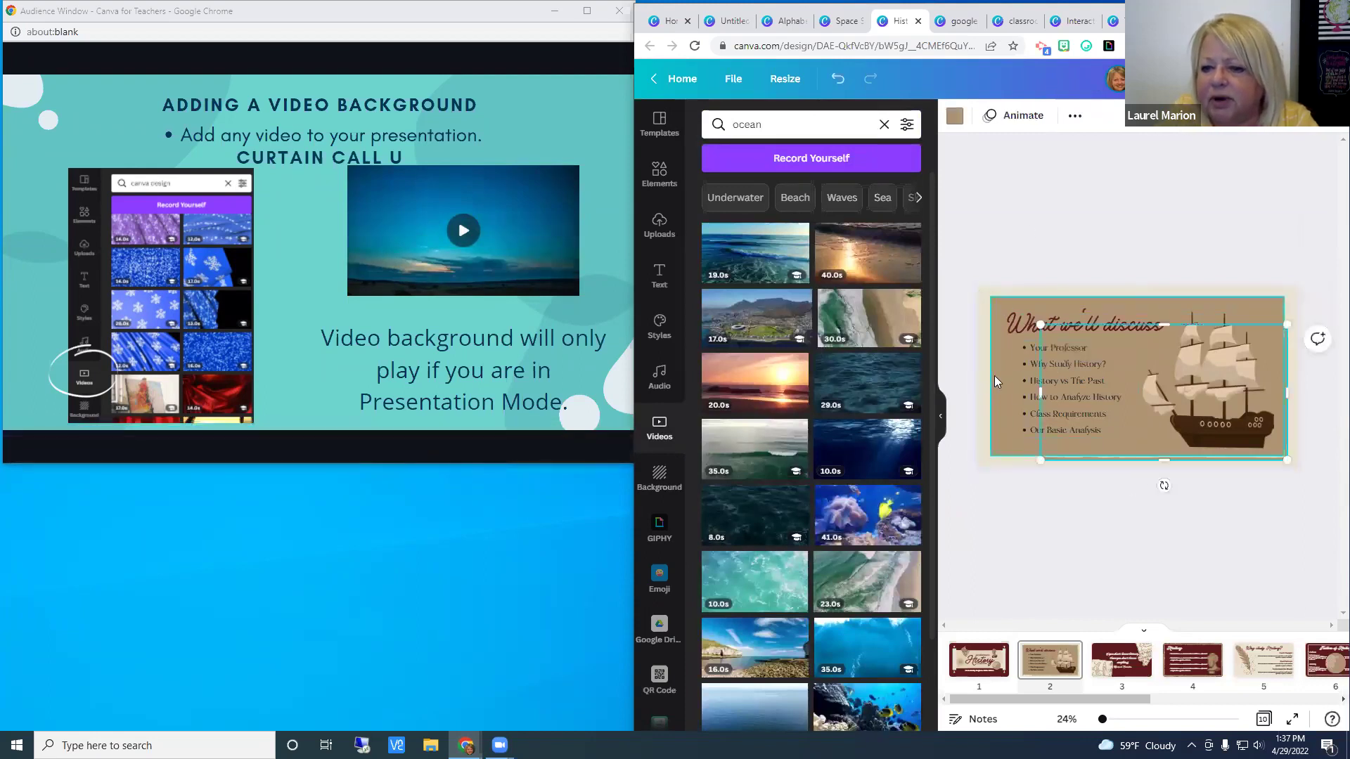
{"action": "left_click", "coordinate": [1025, 324]}
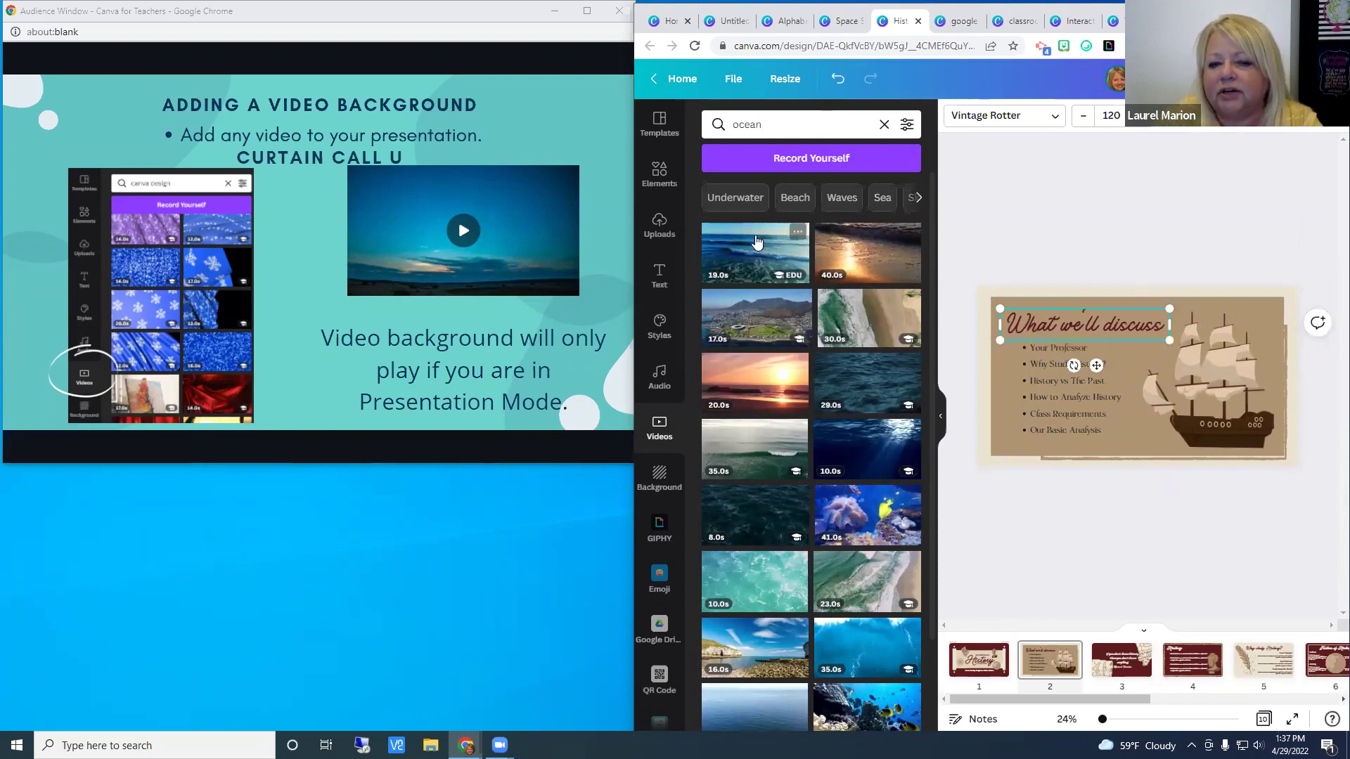
{"action": "left_click_drag", "start_coordinate": [756, 242], "coordinate": [997, 405]}
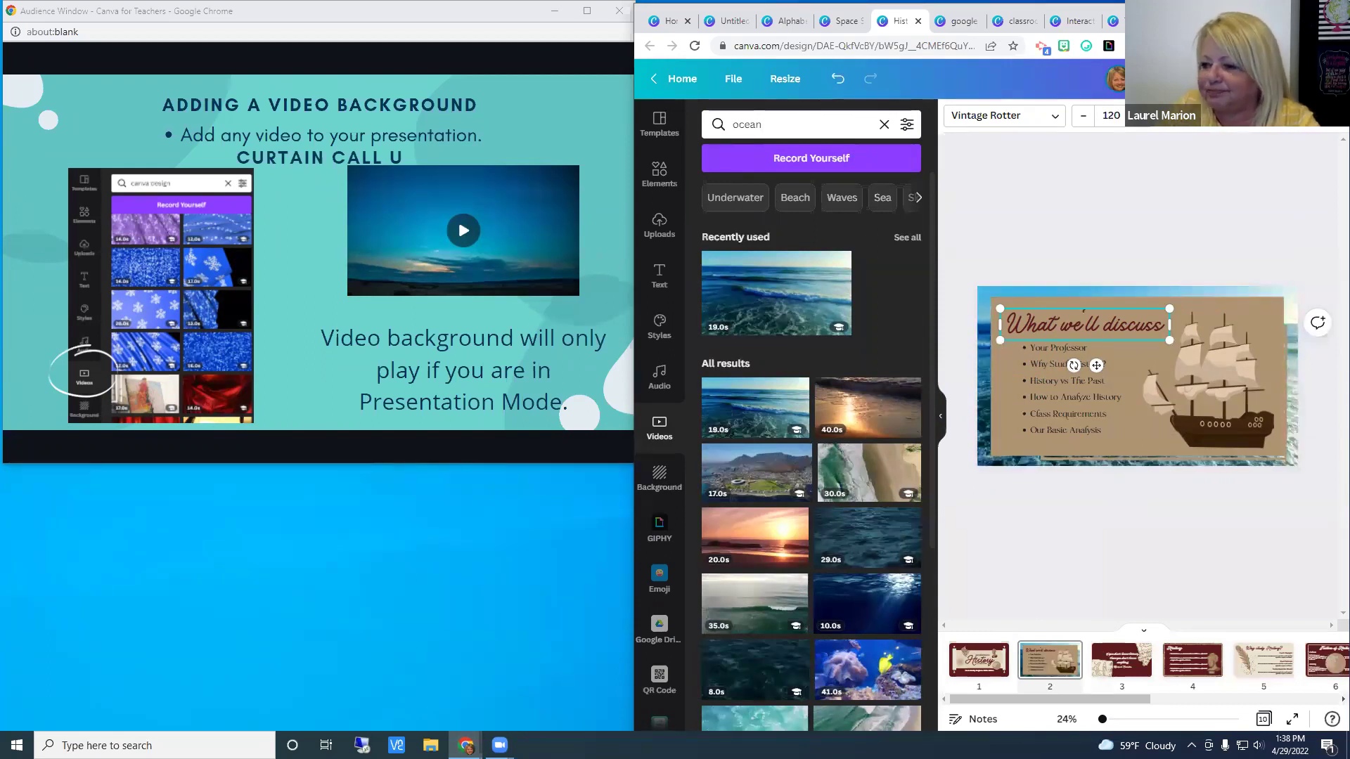
Step: Advance the slideshow past Adding Animation to Magic Shortcuts and present the History design full screen in Standard mode
{"action": "key", "text": "Right"}
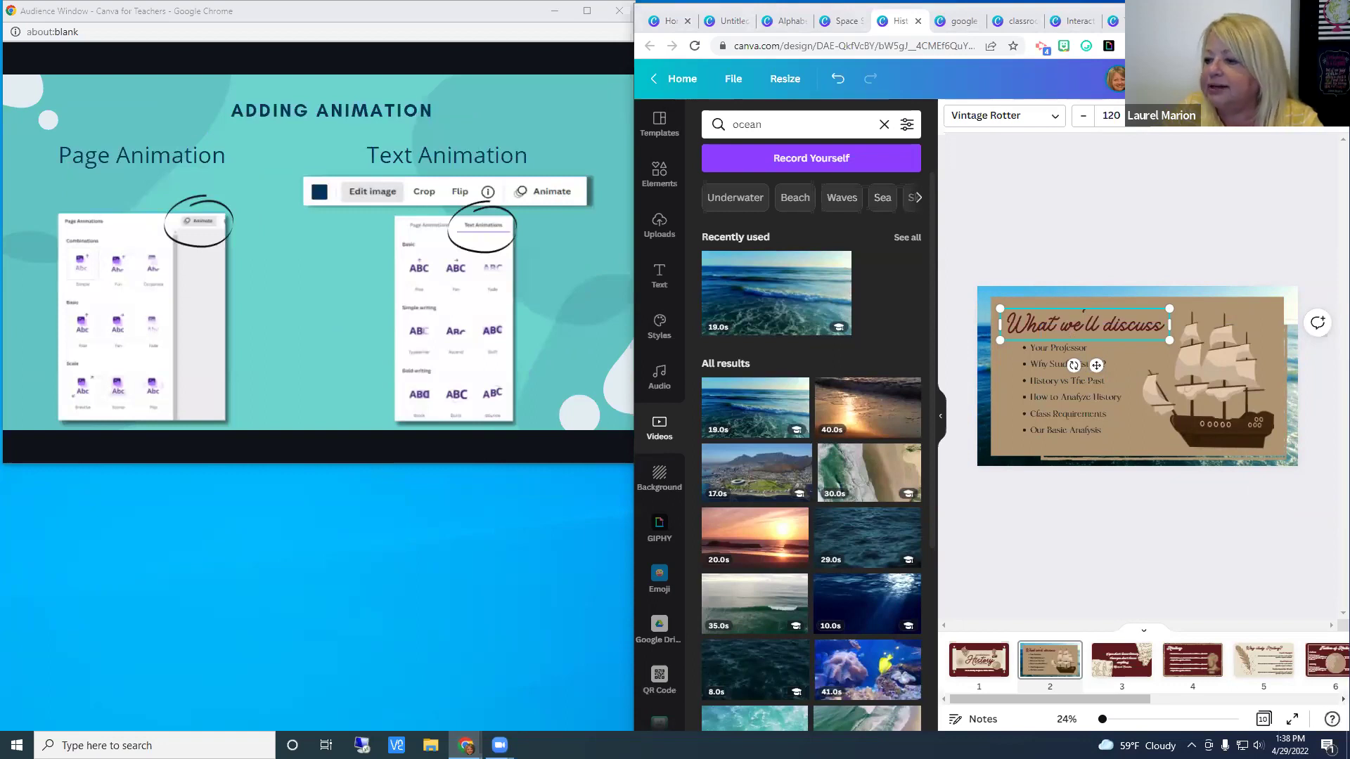
{"action": "key", "text": "Right"}
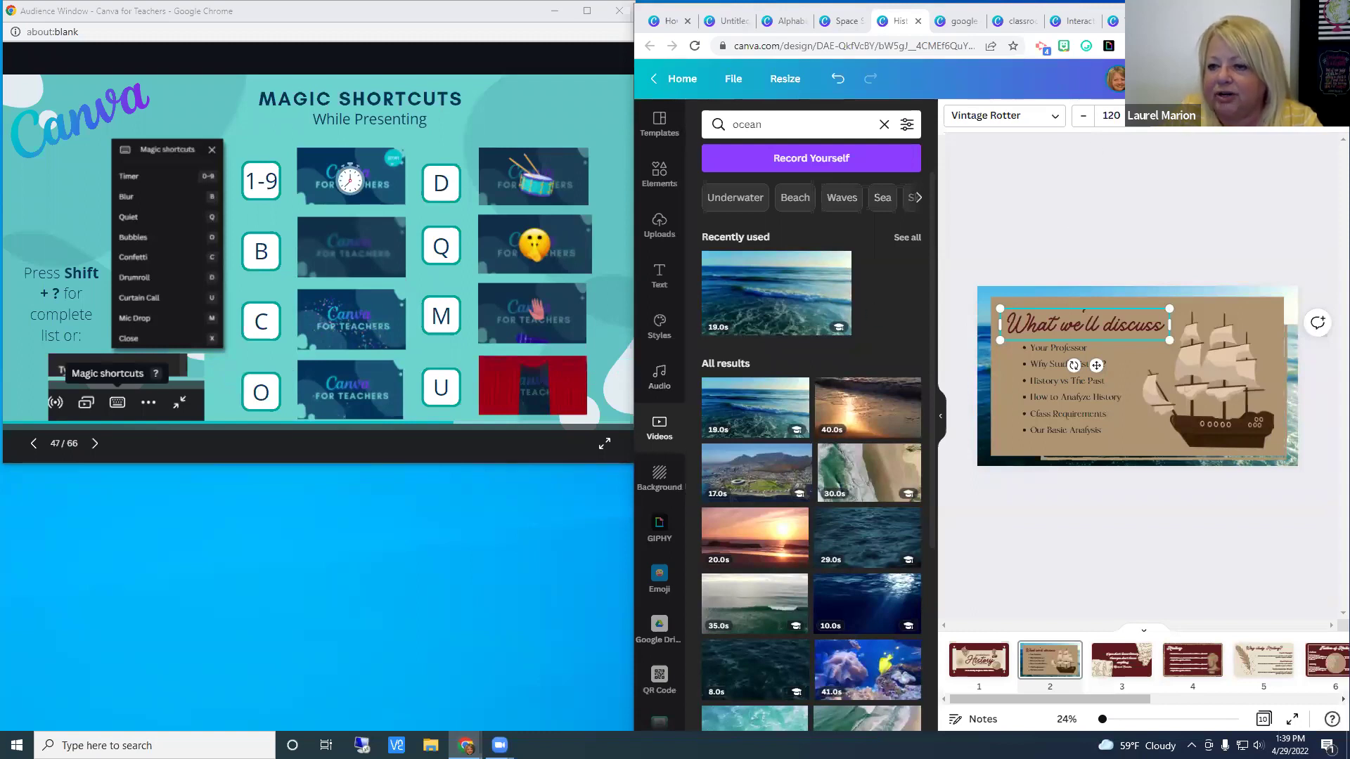
{"action": "left_click", "coordinate": [1237, 78]}
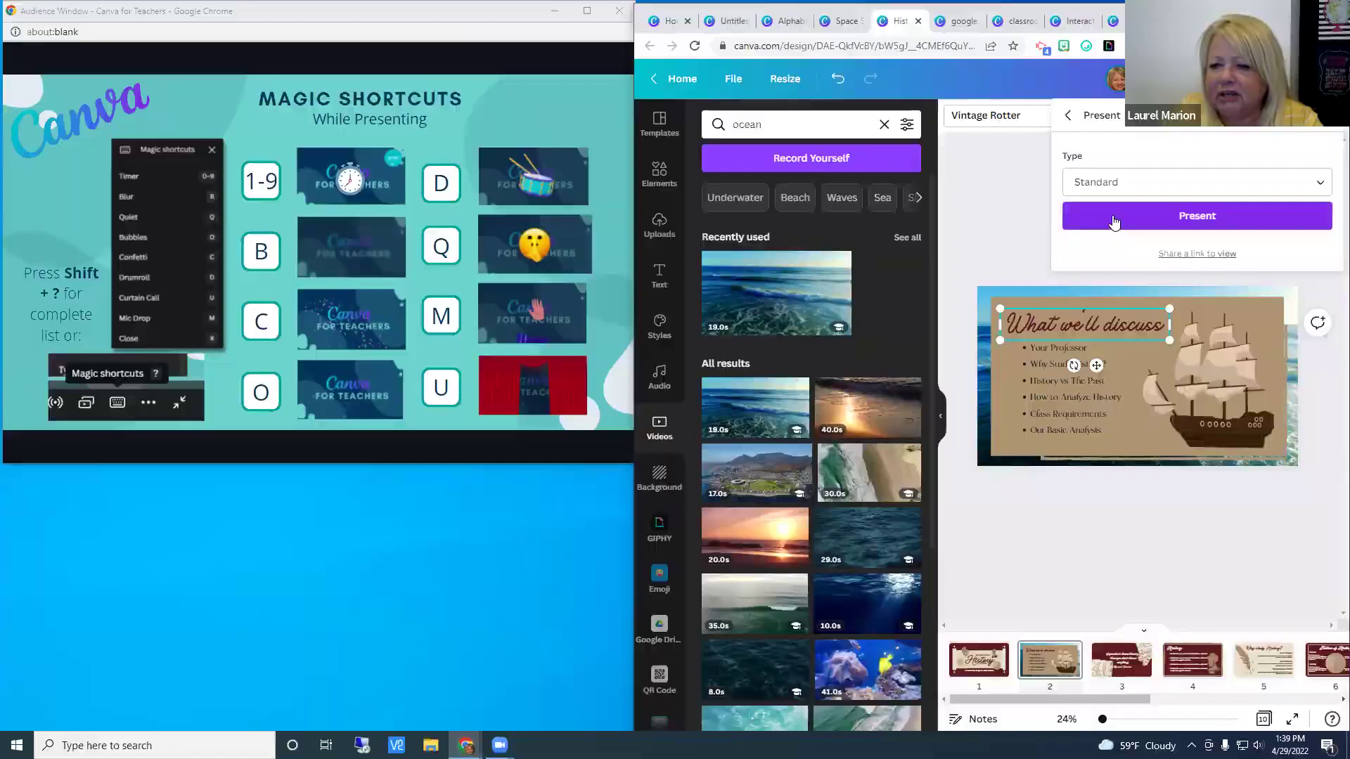
{"action": "left_click", "coordinate": [1113, 222]}
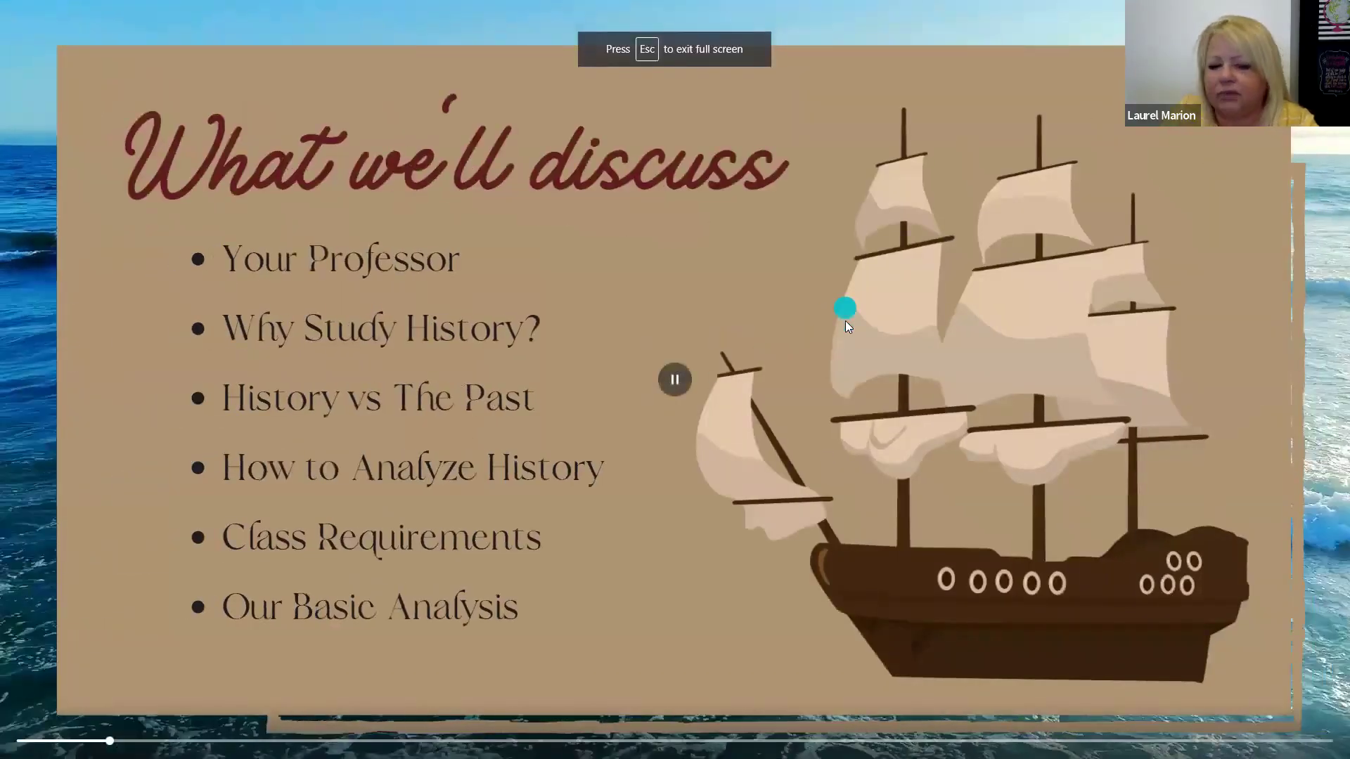
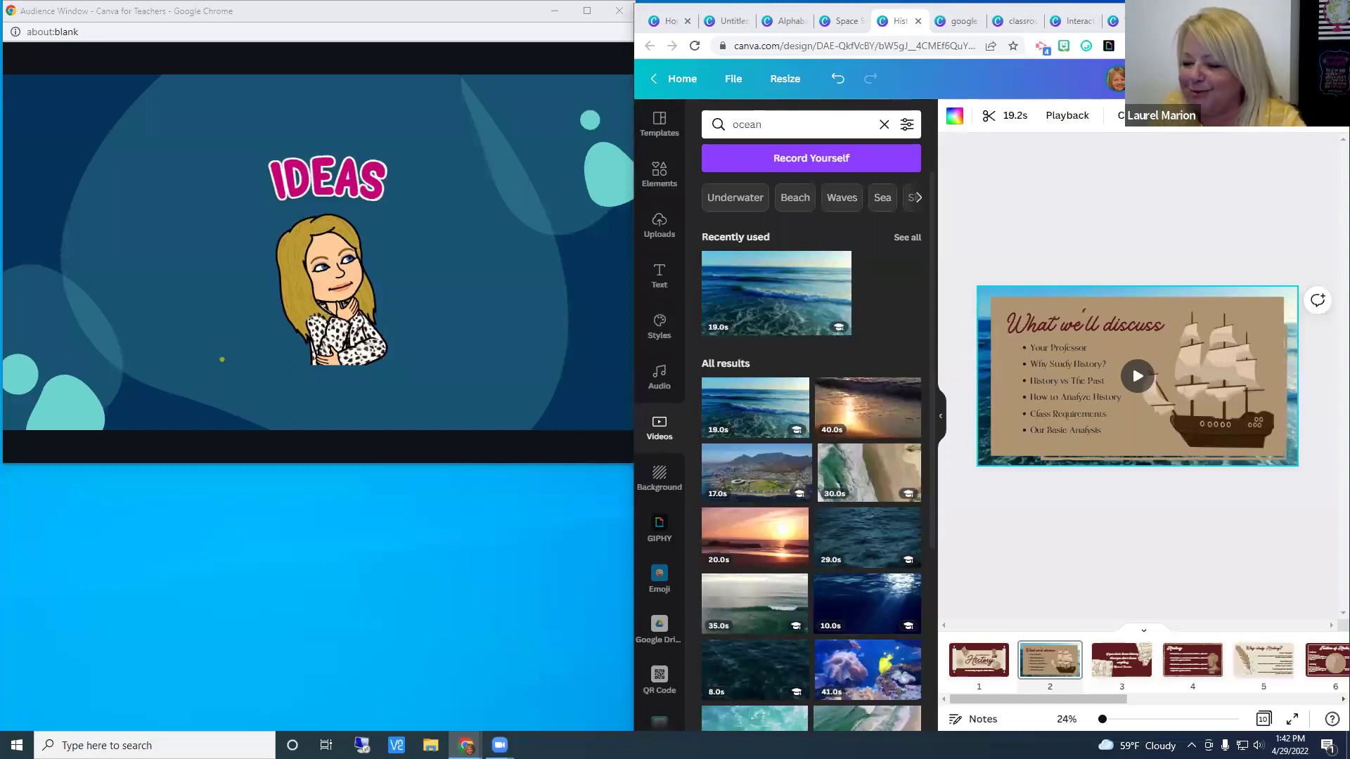
Step: Advance the slideshow from Ideas to the Google Classroom/Google Forms Headers slide
{"action": "key", "text": "Right"}
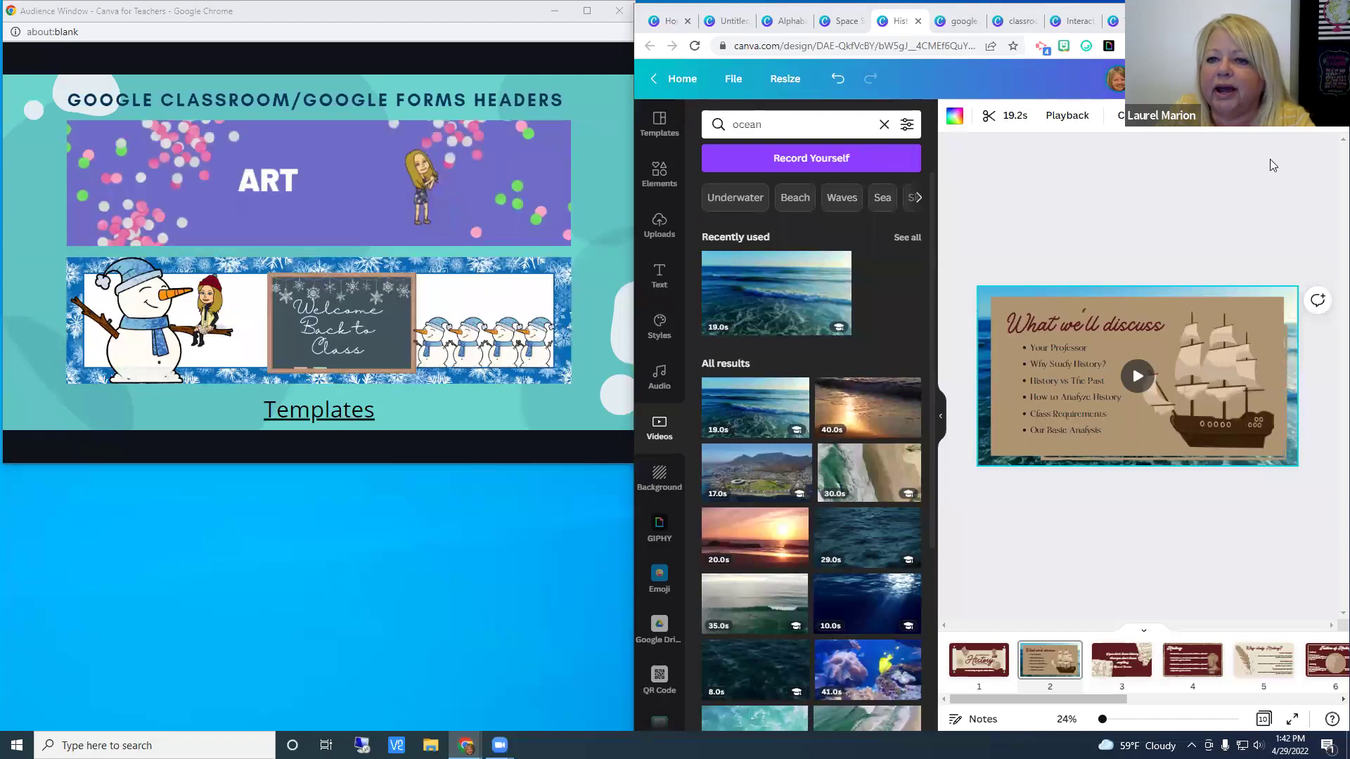
Step: Browse the Google Classroom header templates and open the "English Class" header as a new design with the side panel collapsed
{"action": "left_click", "coordinate": [957, 21]}
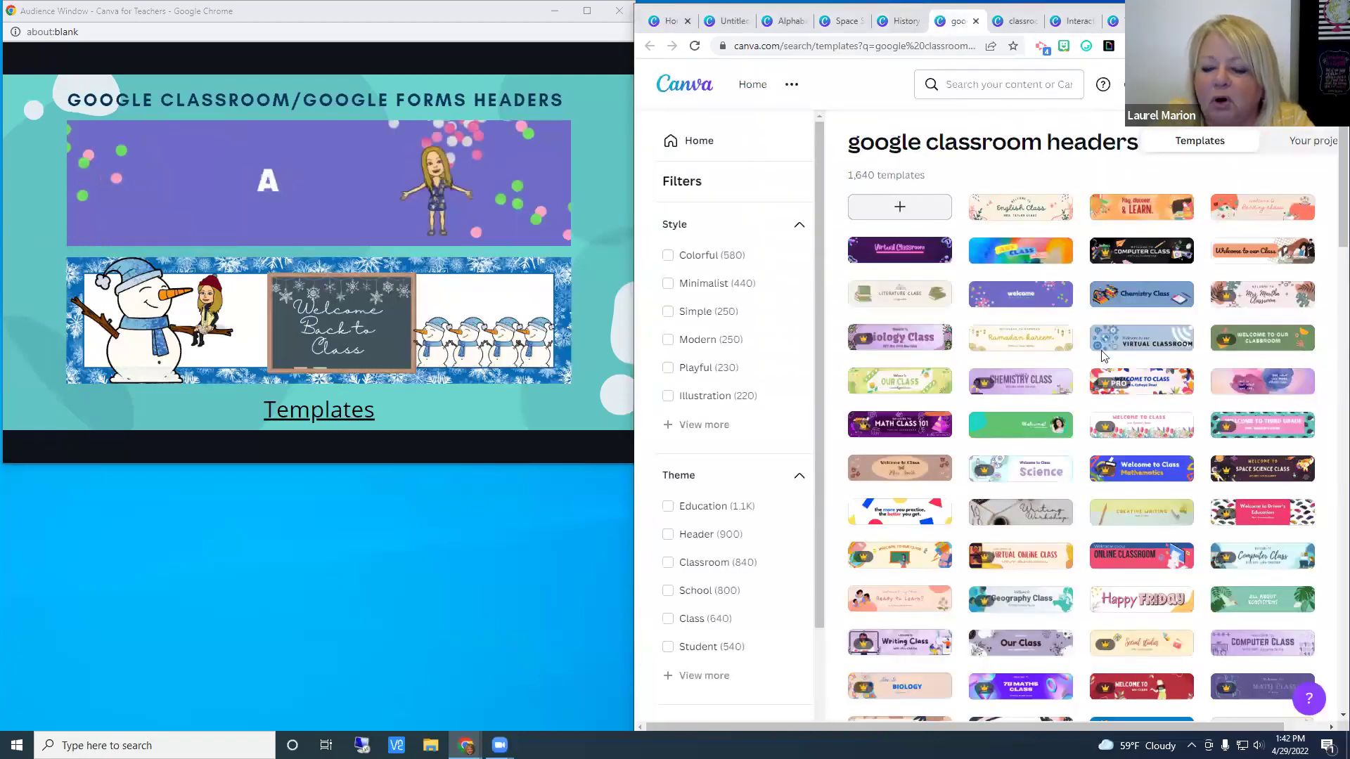
{"action": "scroll", "coordinate": [1101, 351], "scroll_direction": "down", "scroll_amount": 5}
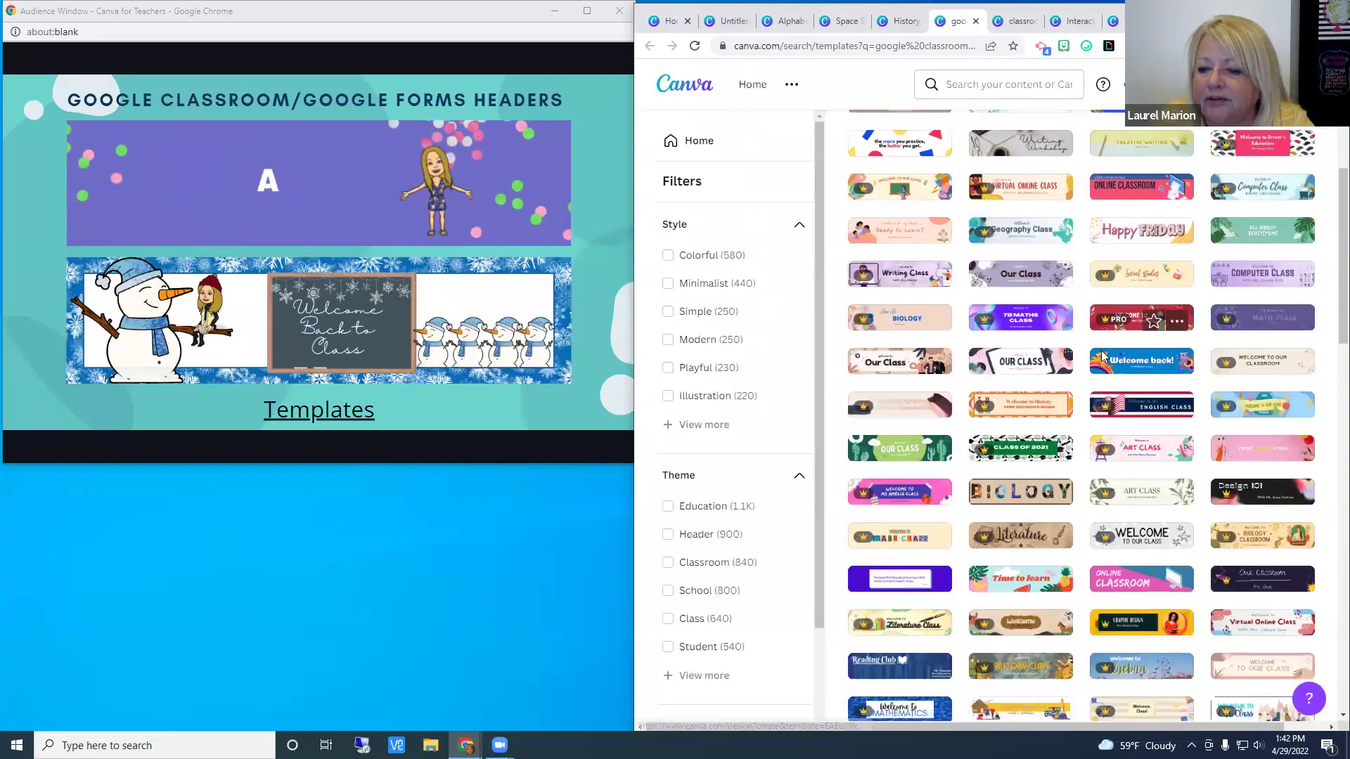
{"action": "scroll", "coordinate": [1101, 355], "scroll_direction": "down", "scroll_amount": 10}
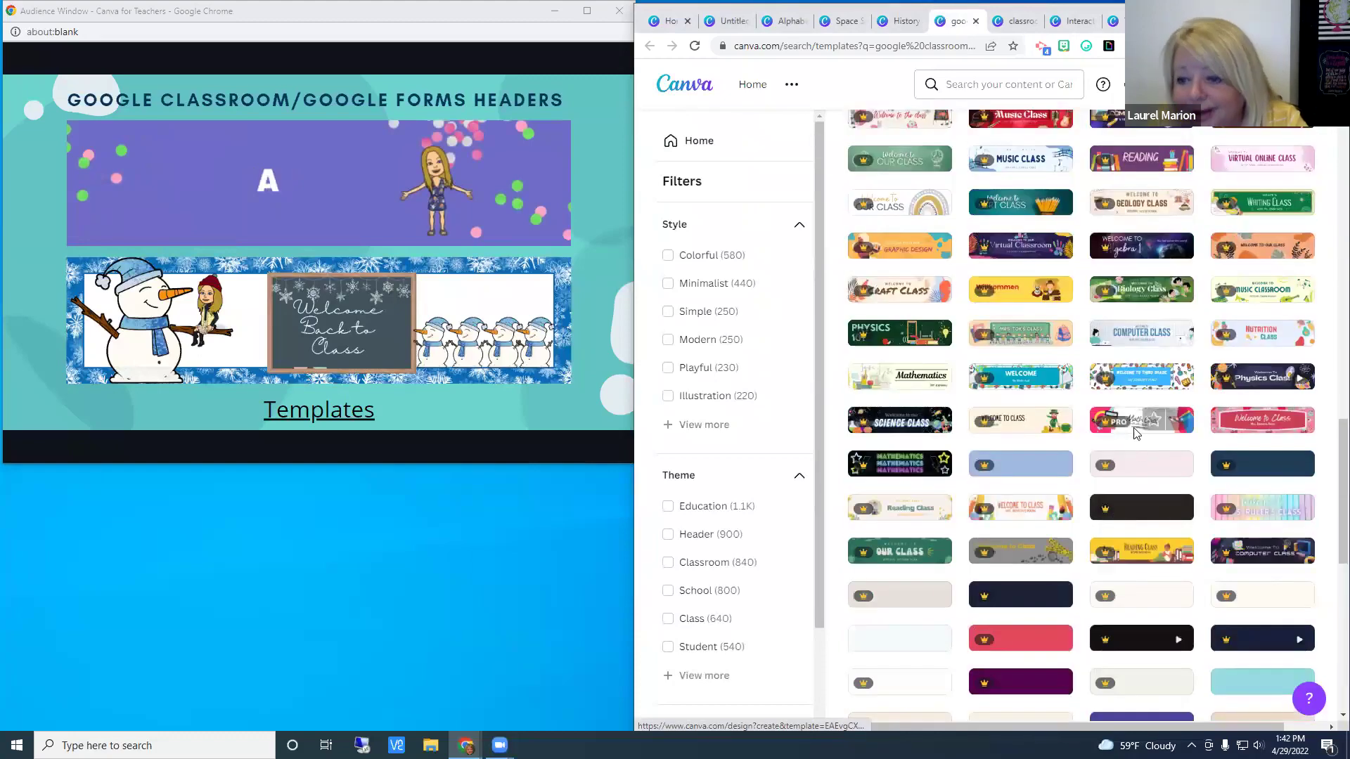
{"action": "scroll", "coordinate": [1134, 432], "scroll_direction": "up", "scroll_amount": 15}
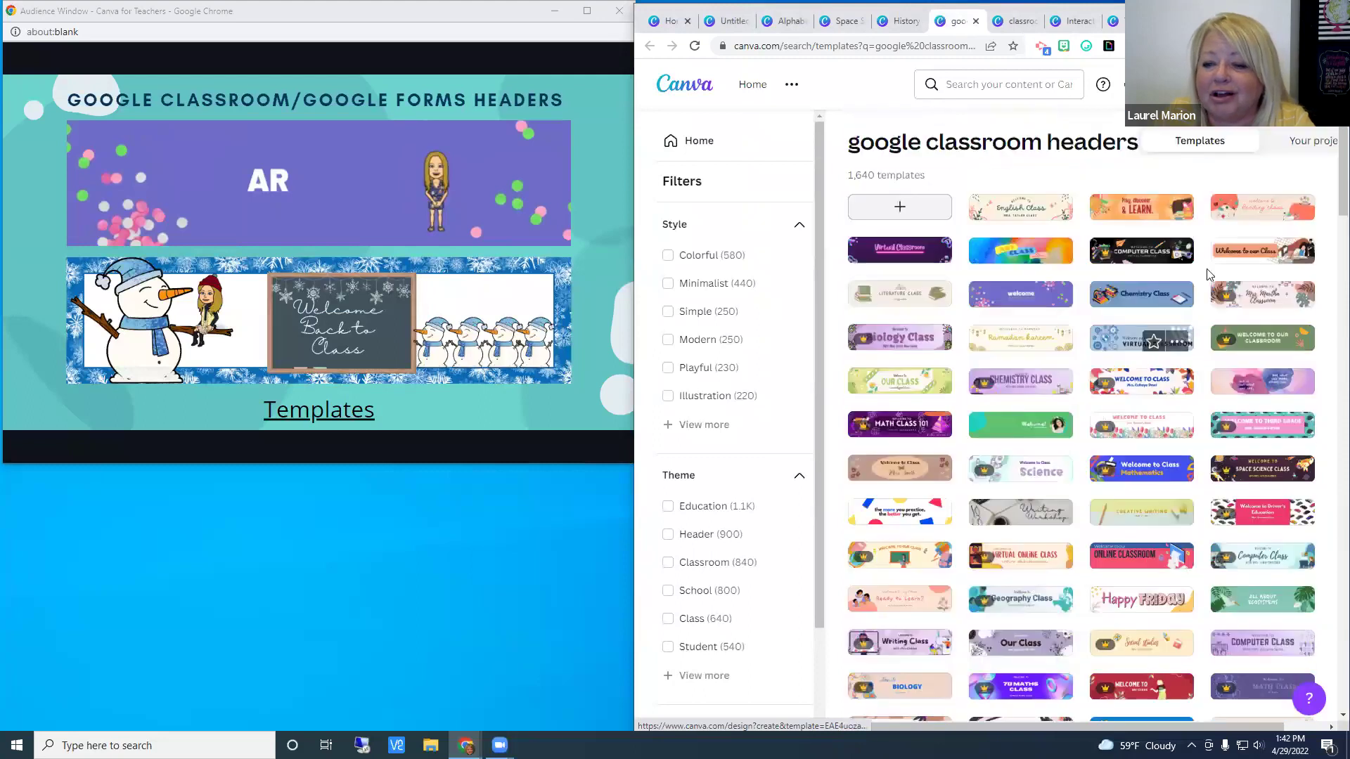
{"action": "left_click", "coordinate": [997, 215]}
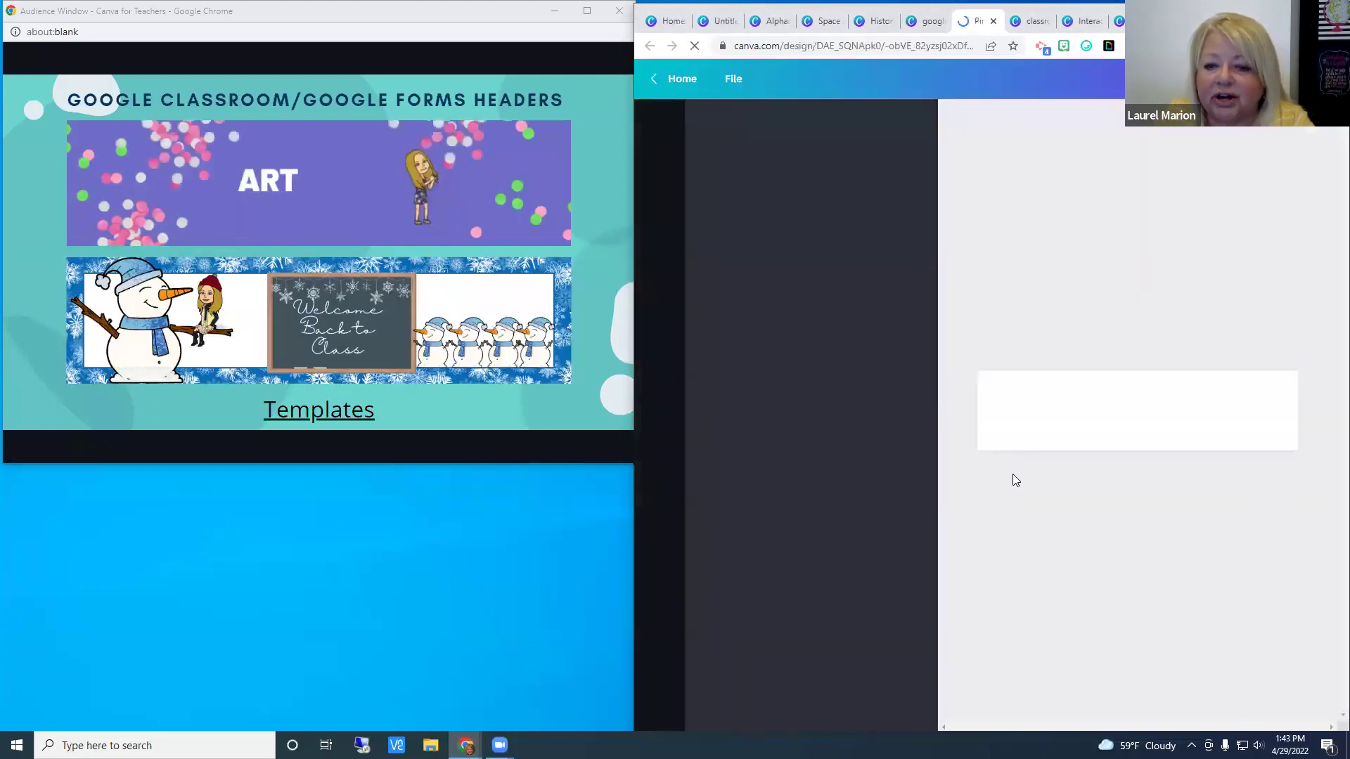
{"action": "left_click", "coordinate": [941, 421]}
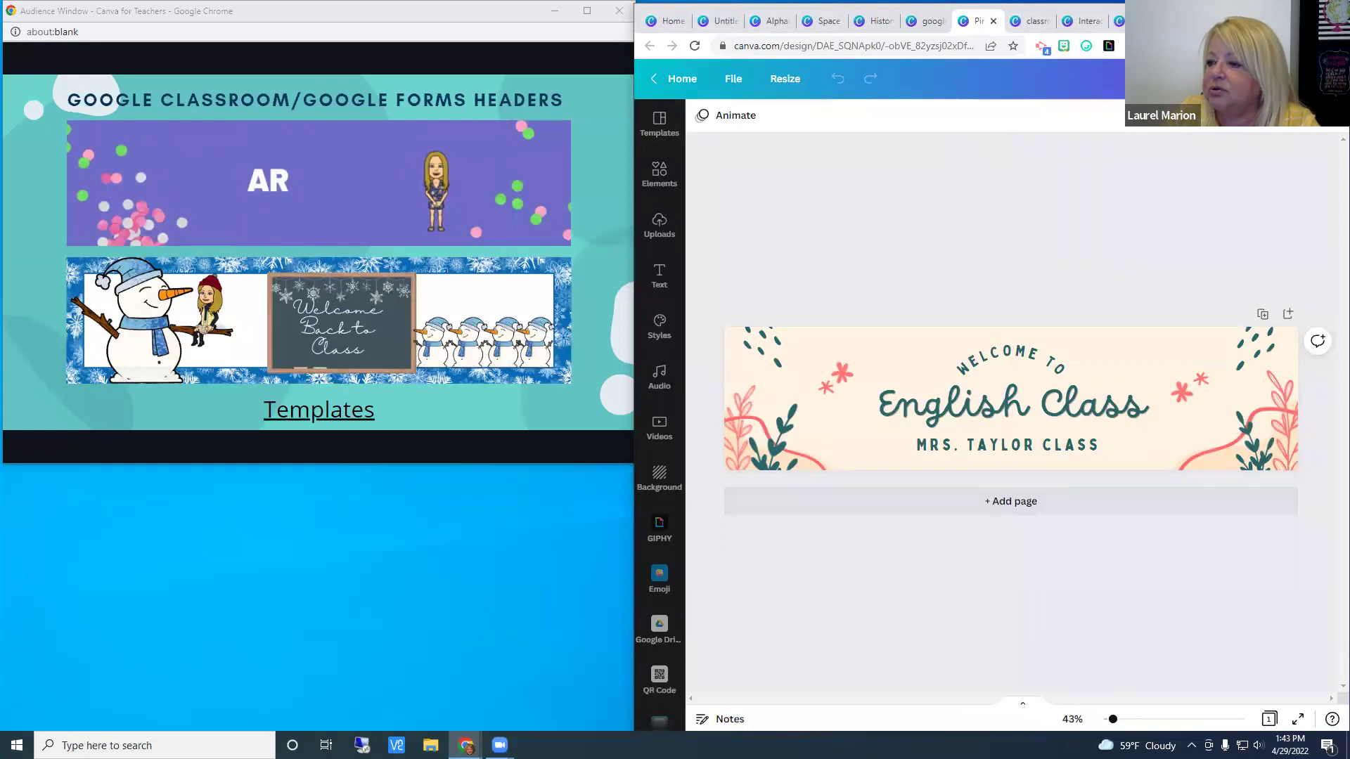
Step: Advance the slideshow to the Classroom Decor slide and look through the open classroom decor template results
{"action": "key", "text": "Right"}
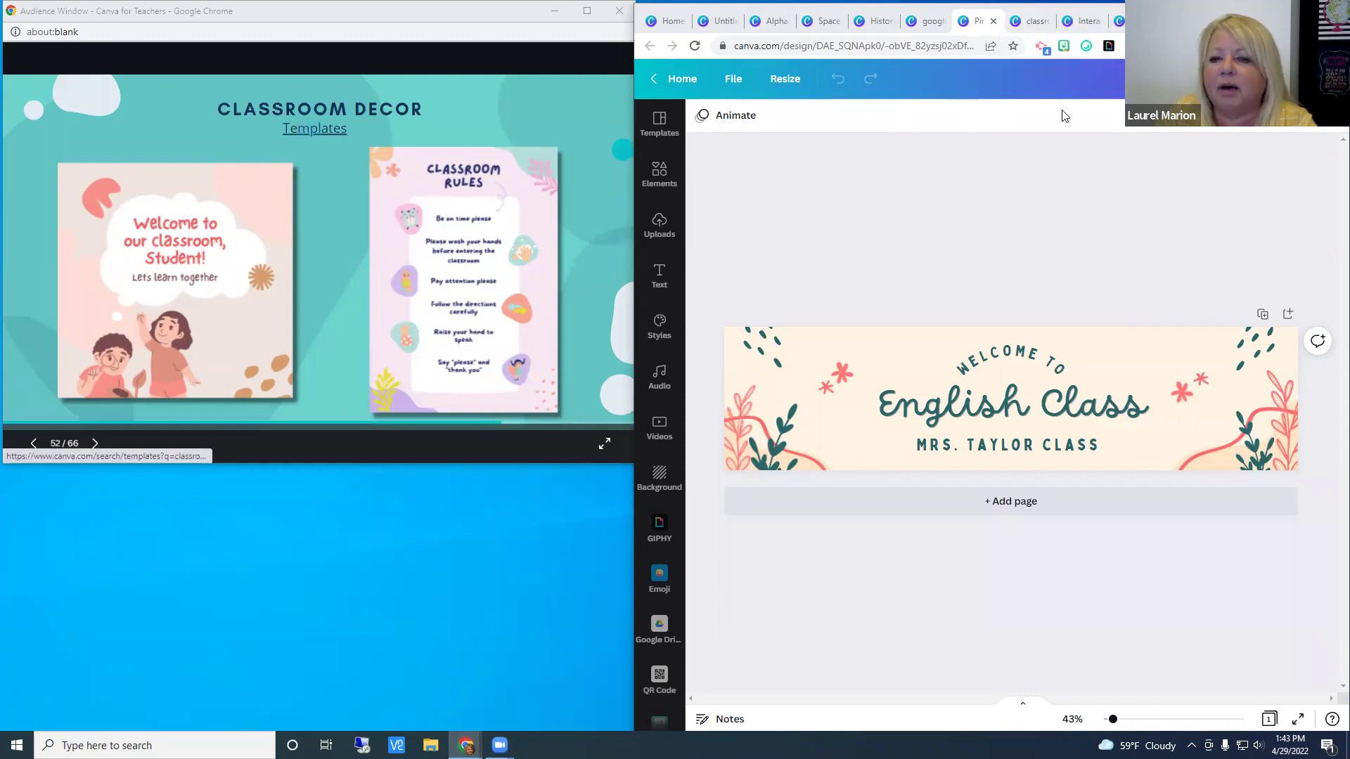
{"action": "left_click", "coordinate": [1034, 25]}
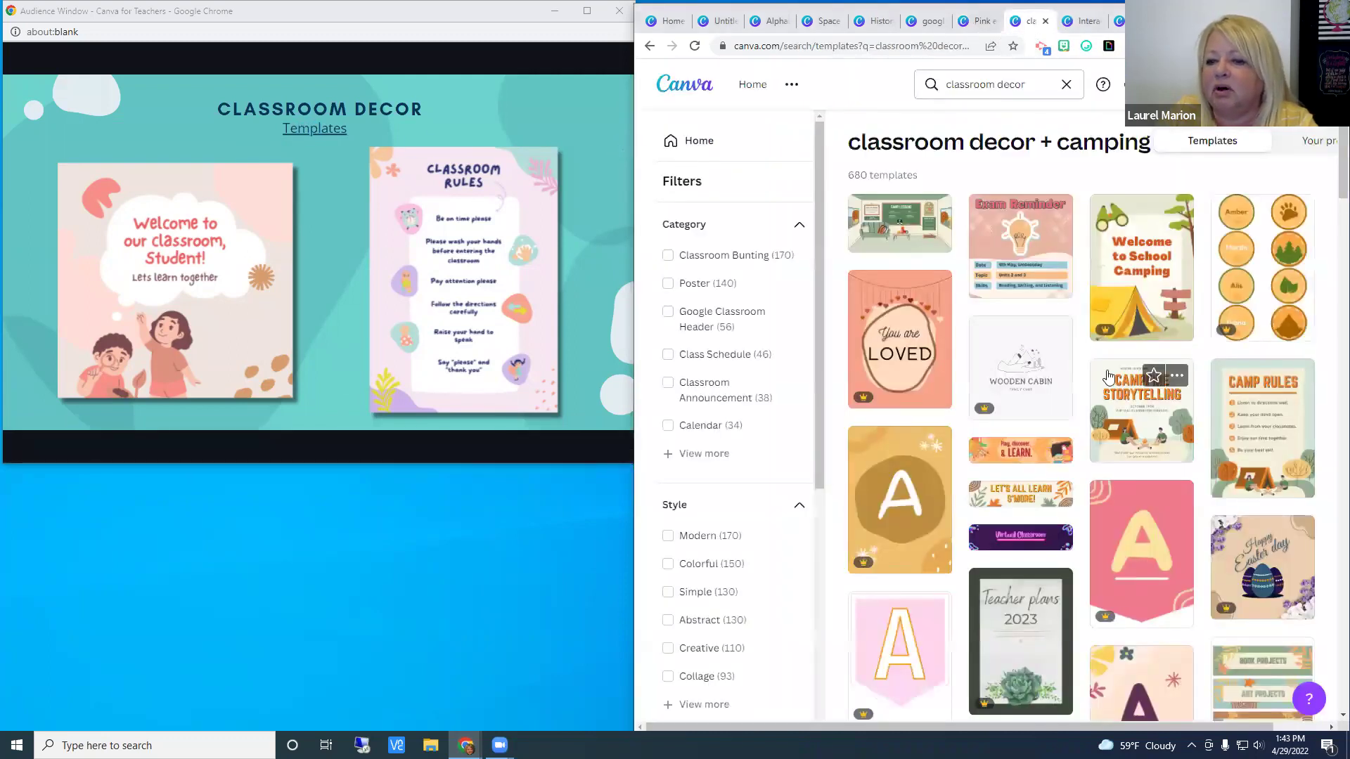
{"action": "scroll", "coordinate": [1095, 421], "scroll_direction": "down", "scroll_amount": 5}
{"action": "scroll", "coordinate": [1096, 420], "scroll_direction": "up", "scroll_amount": 5}
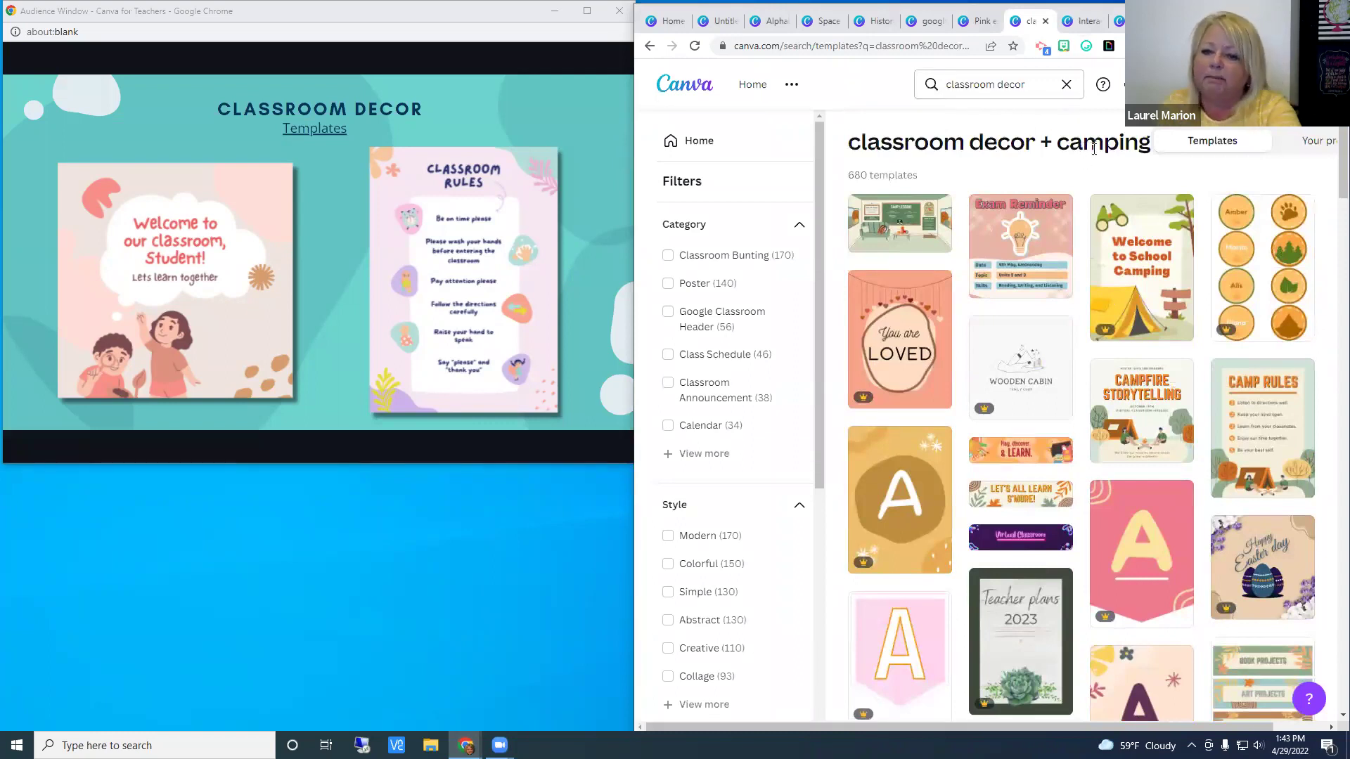
Step: Search the templates for "classroom decor + camping" and look through the results
{"action": "left_click", "coordinate": [1034, 84]}
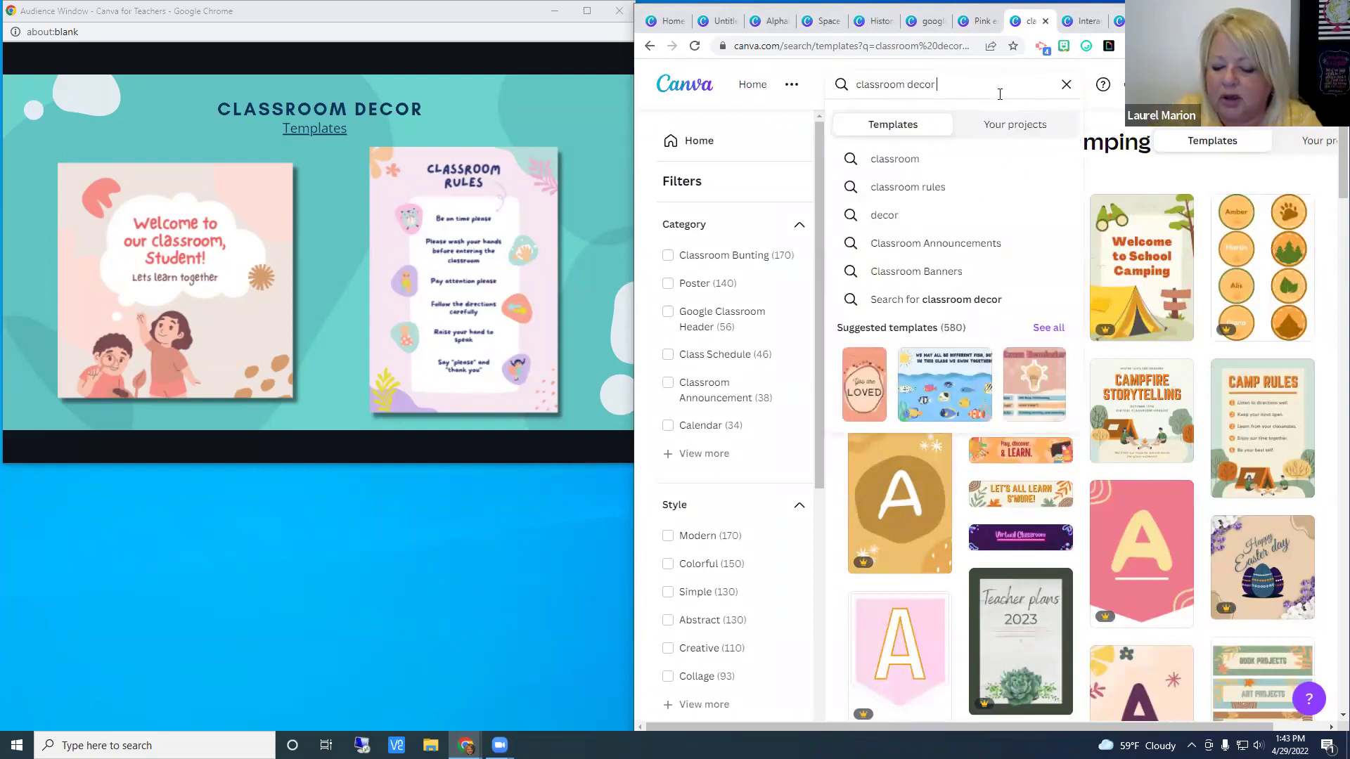
{"action": "type", "text": "+ ca"}
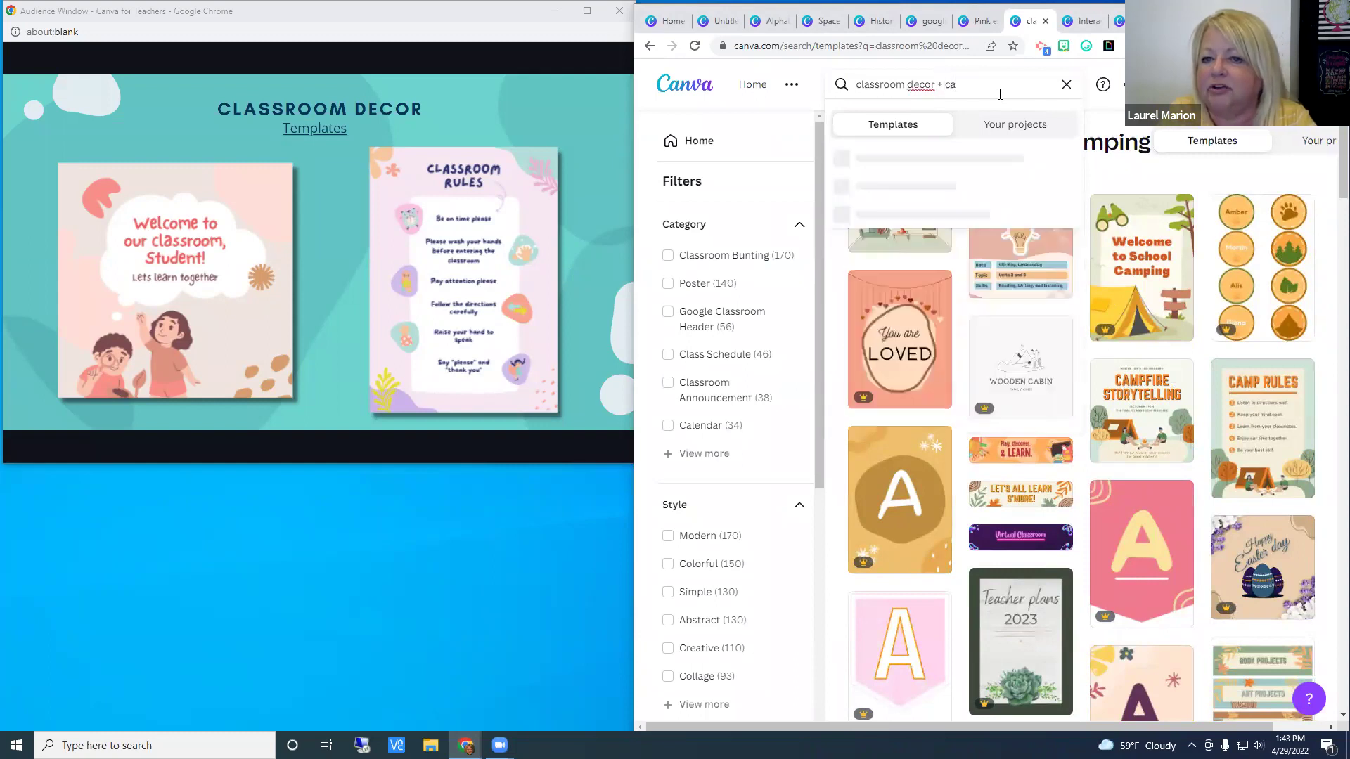
{"action": "type", "text": "mping"}
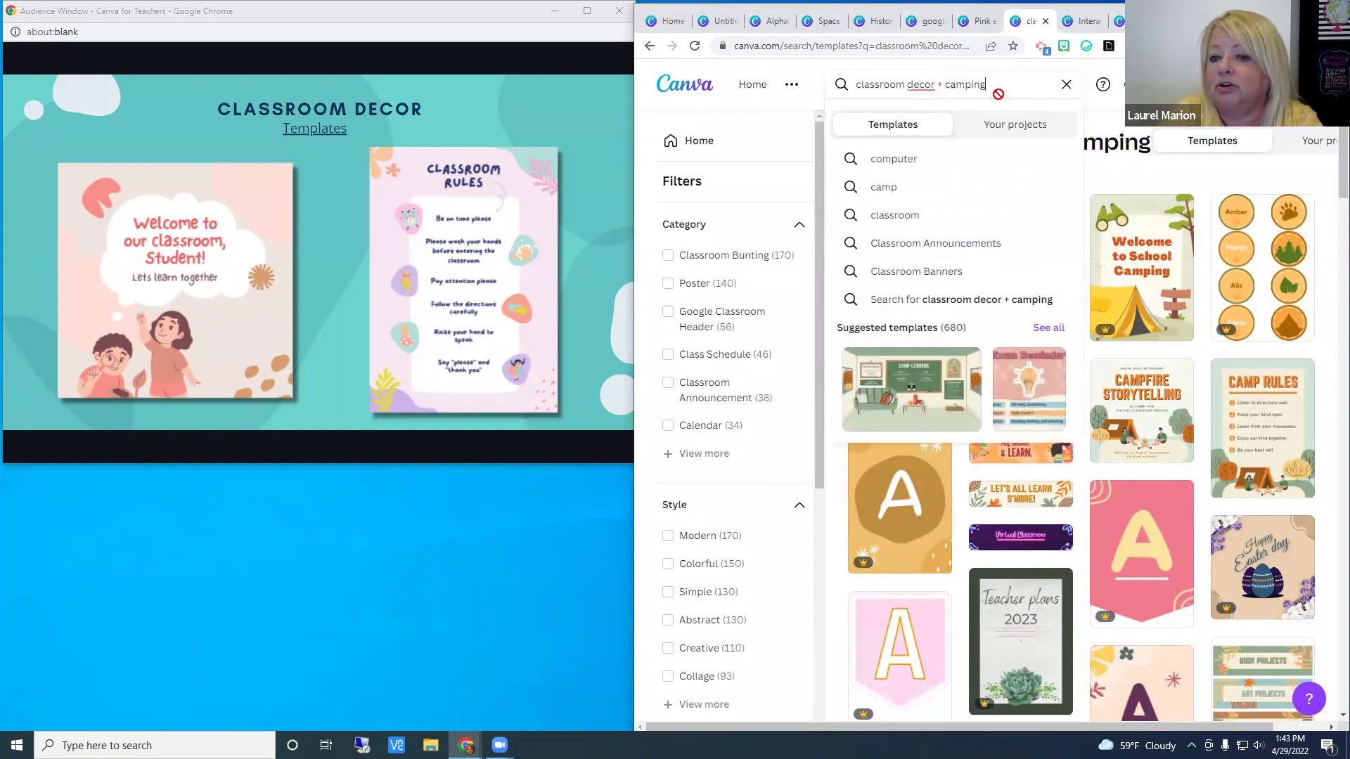
{"action": "key", "text": "Return"}
{"action": "scroll", "coordinate": [1127, 370], "scroll_direction": "down", "scroll_amount": 3}
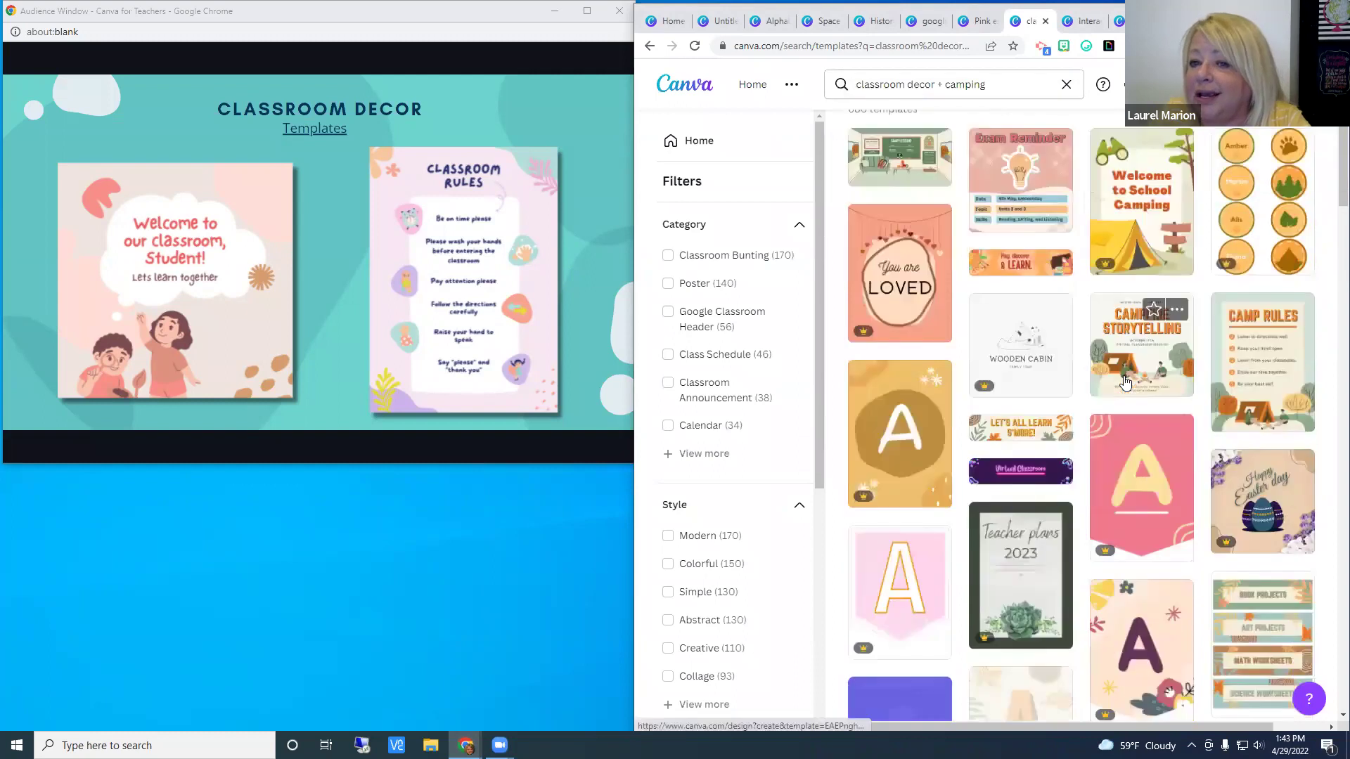
{"action": "scroll", "coordinate": [1127, 371], "scroll_direction": "down", "scroll_amount": 2}
{"action": "scroll", "coordinate": [1127, 370], "scroll_direction": "up", "scroll_amount": 6}
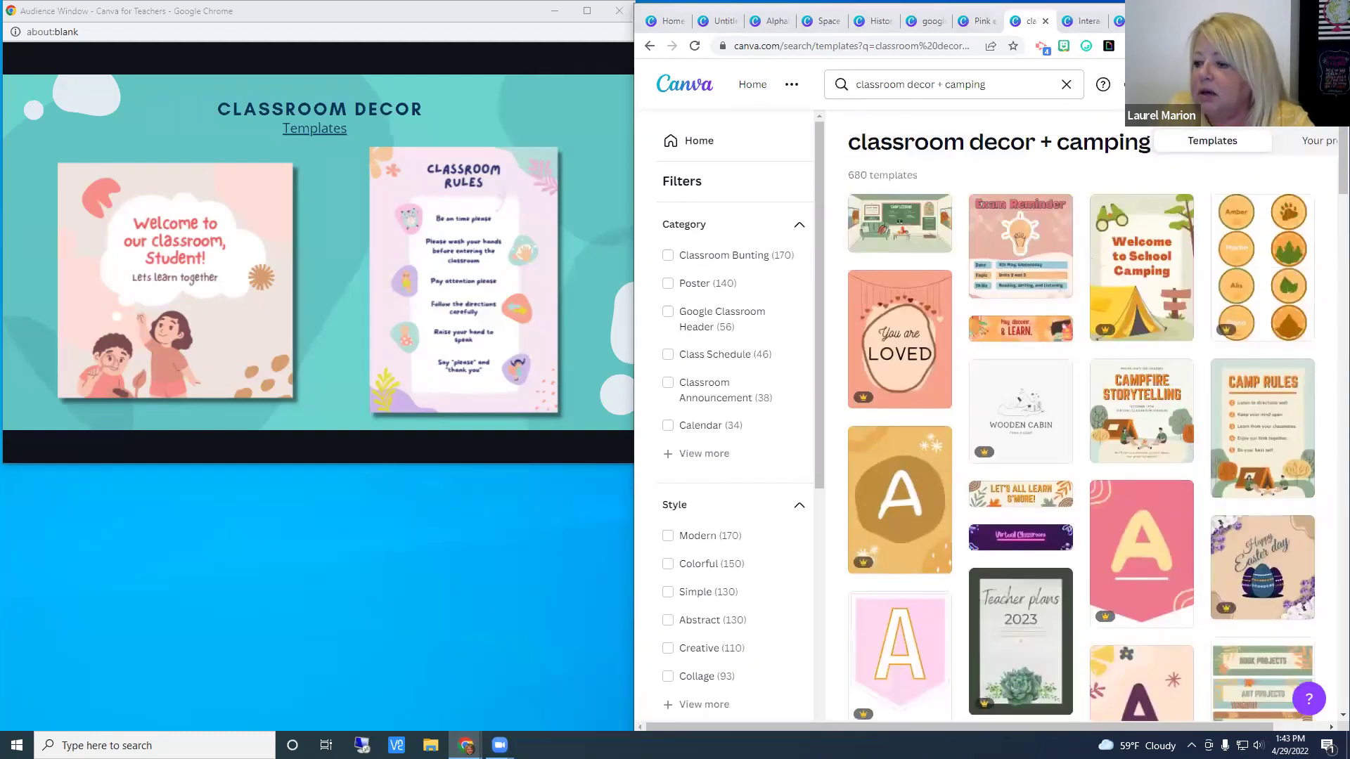
Step: Advance the slideshow from Classroom Decor through the template idea slides to the Video slide
{"action": "key", "text": "Right"}
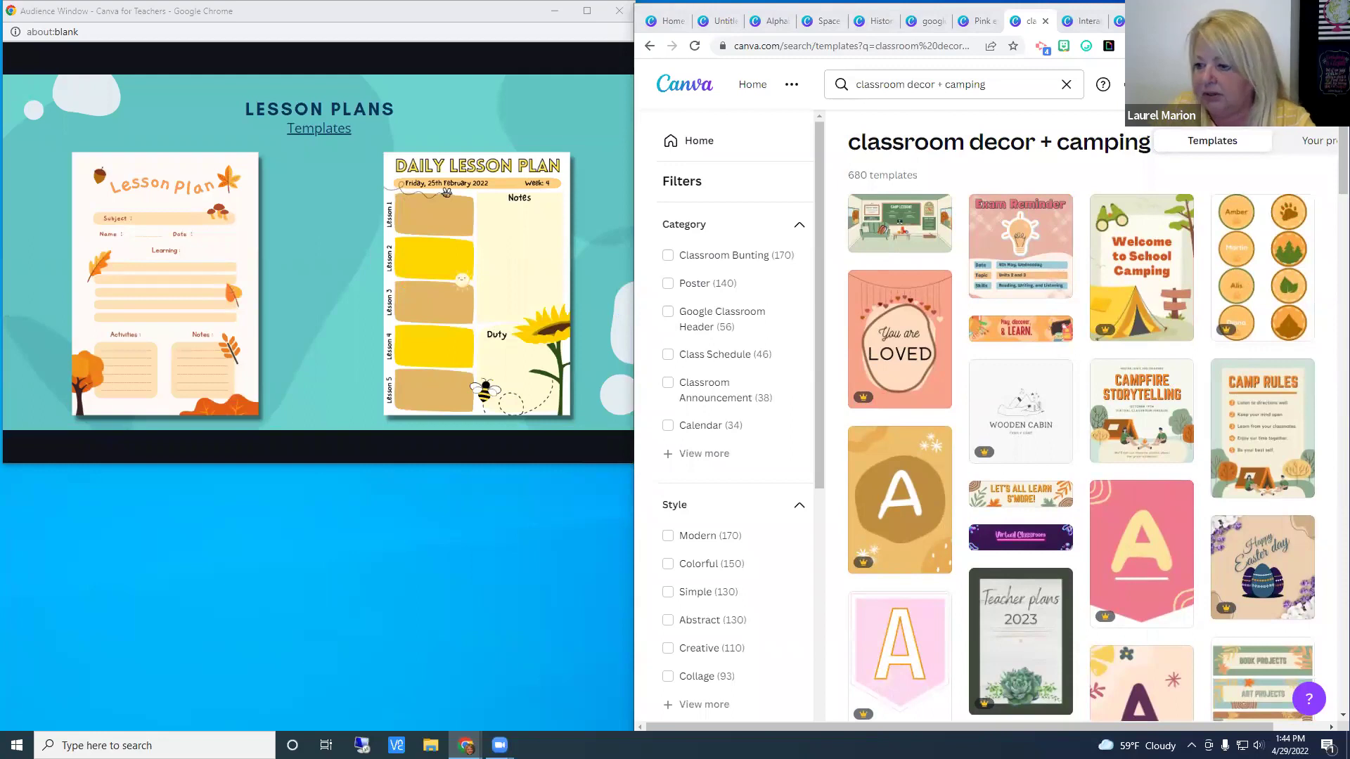
{"action": "key", "text": "Right"}
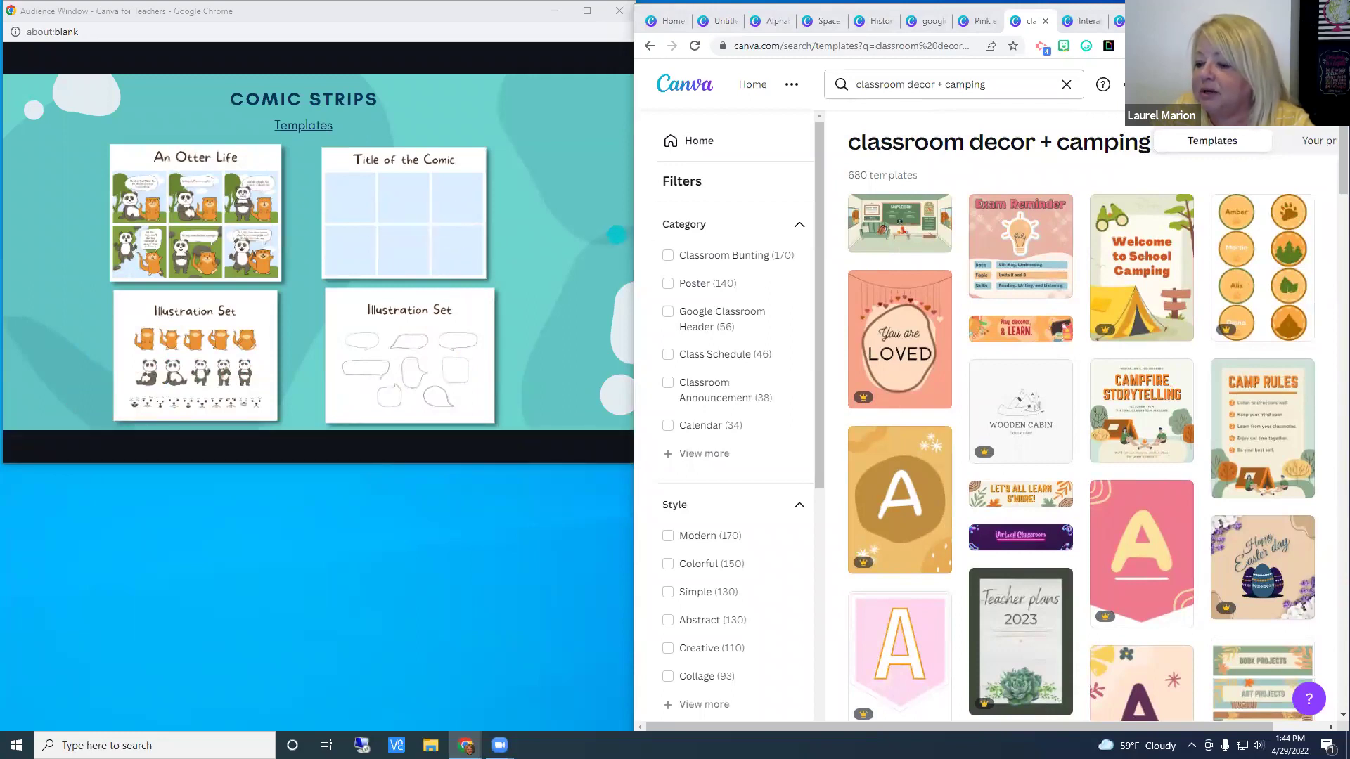
{"action": "left_click", "coordinate": [616, 235]}
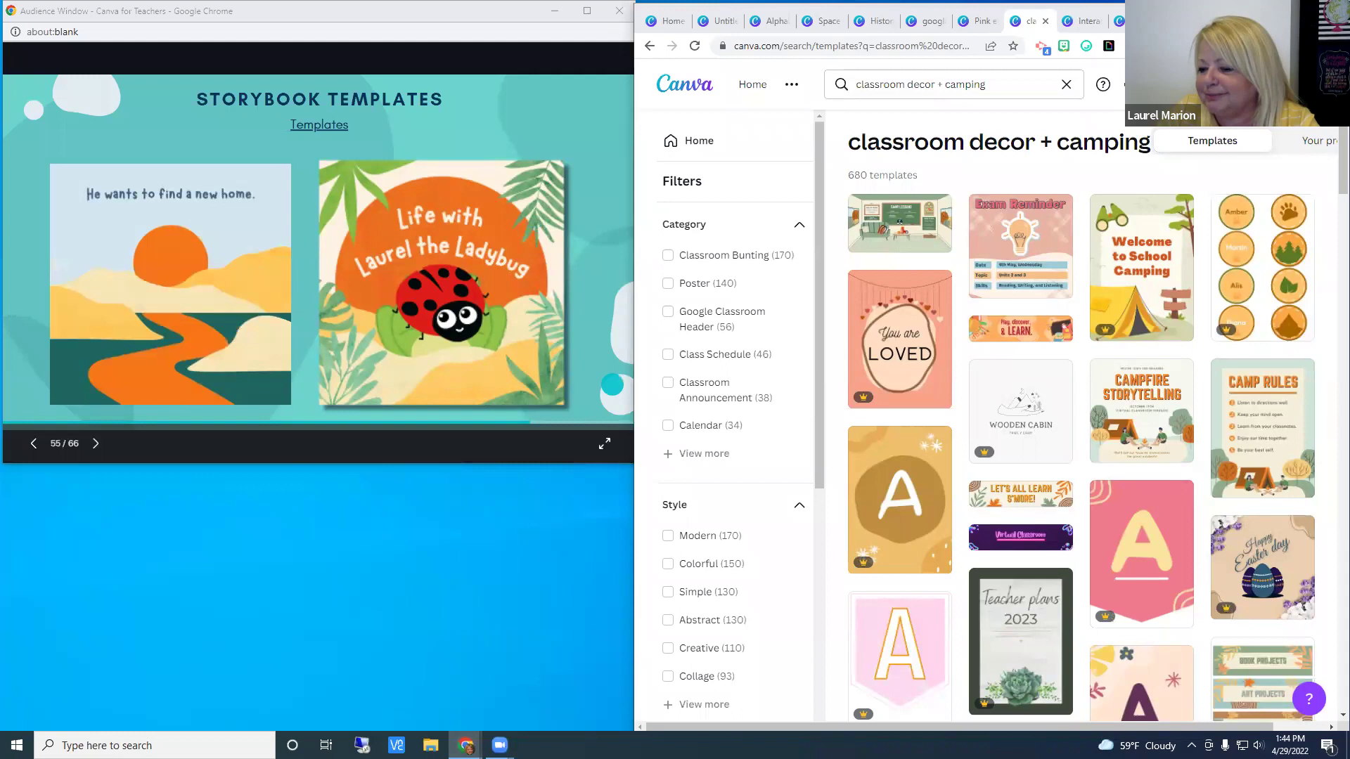
{"action": "key", "text": "Right"}
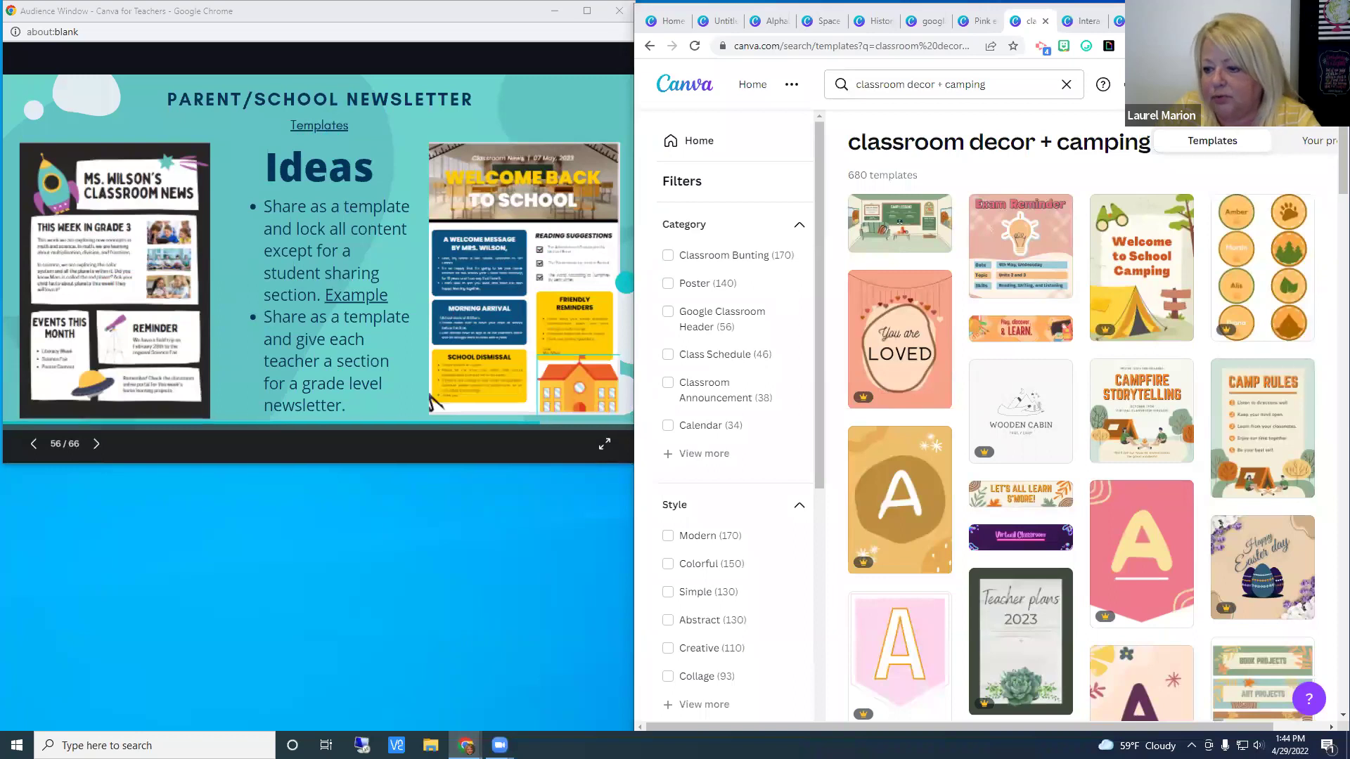
{"action": "key", "text": "Right"}
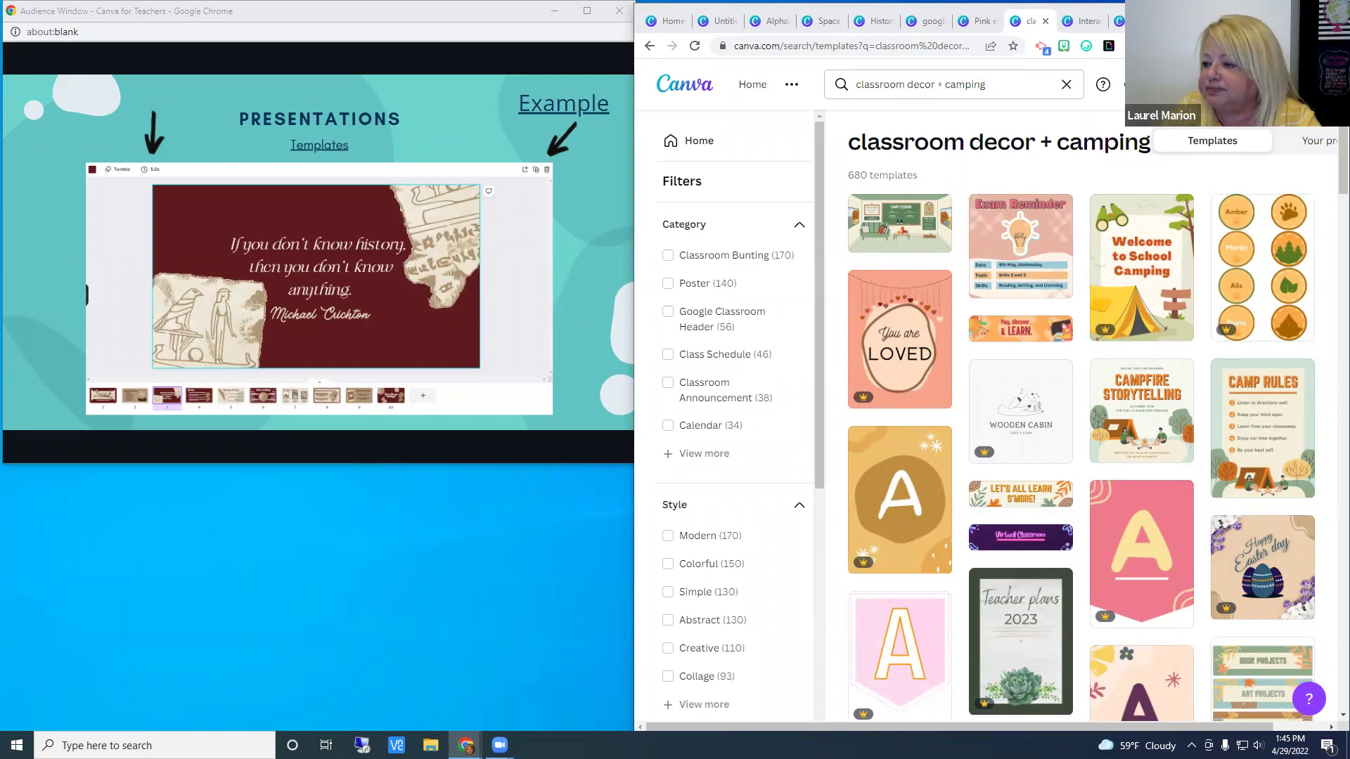
{"action": "key", "text": "Right"}
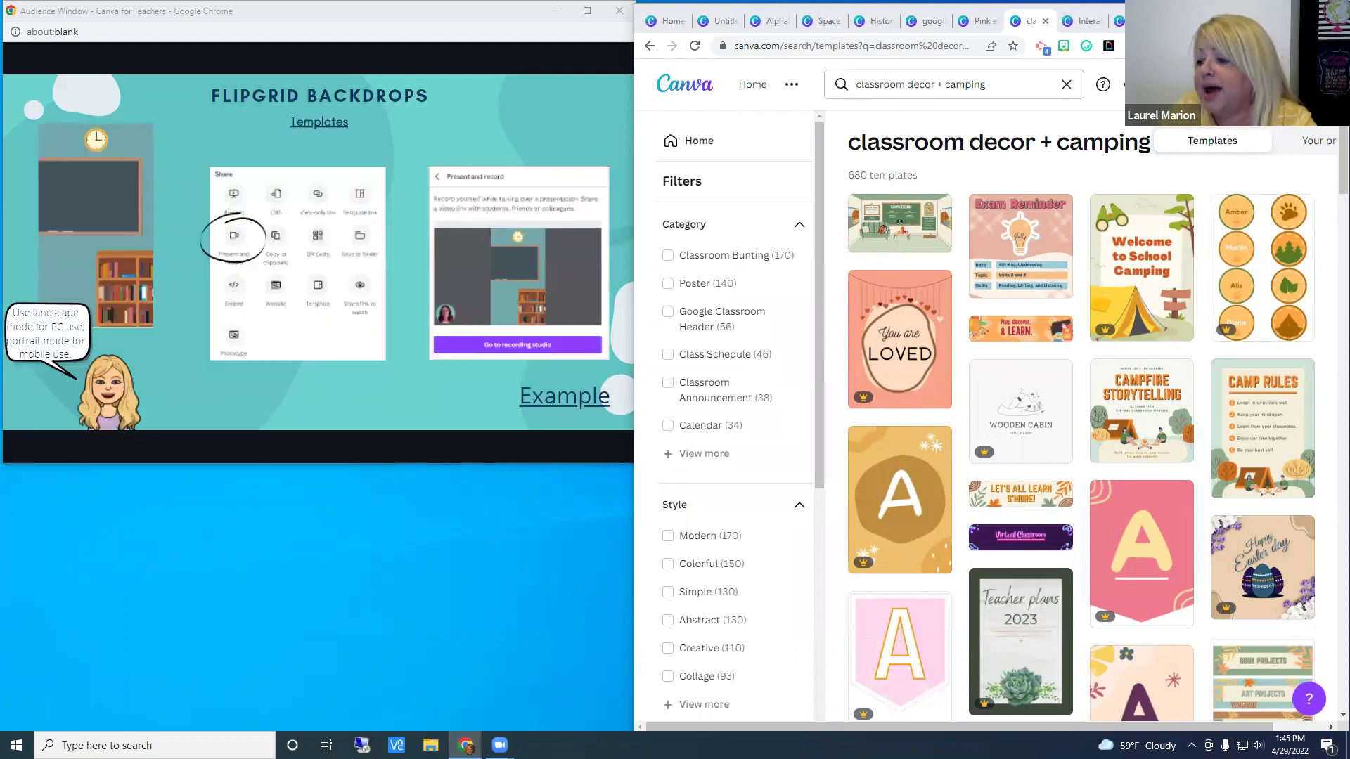
{"action": "key", "text": "Right"}
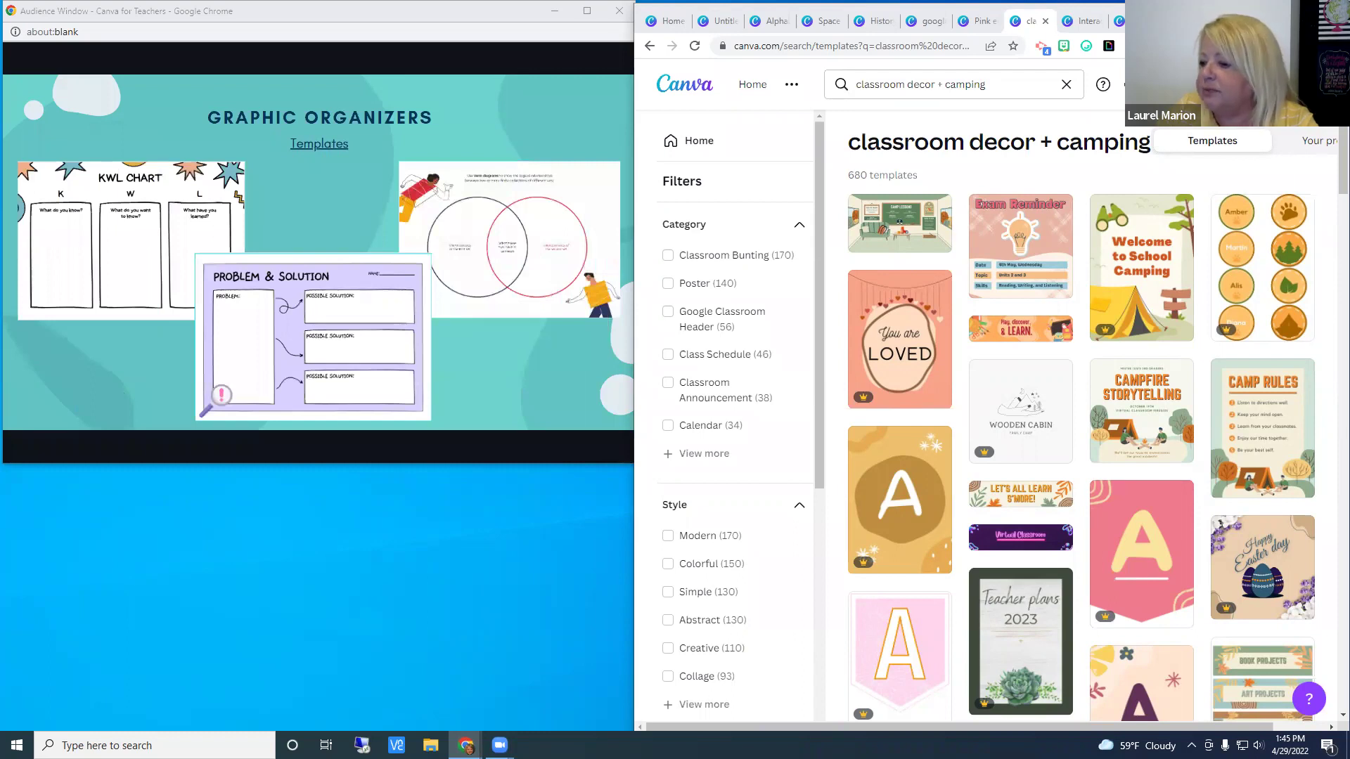
{"action": "key", "text": "Right"}
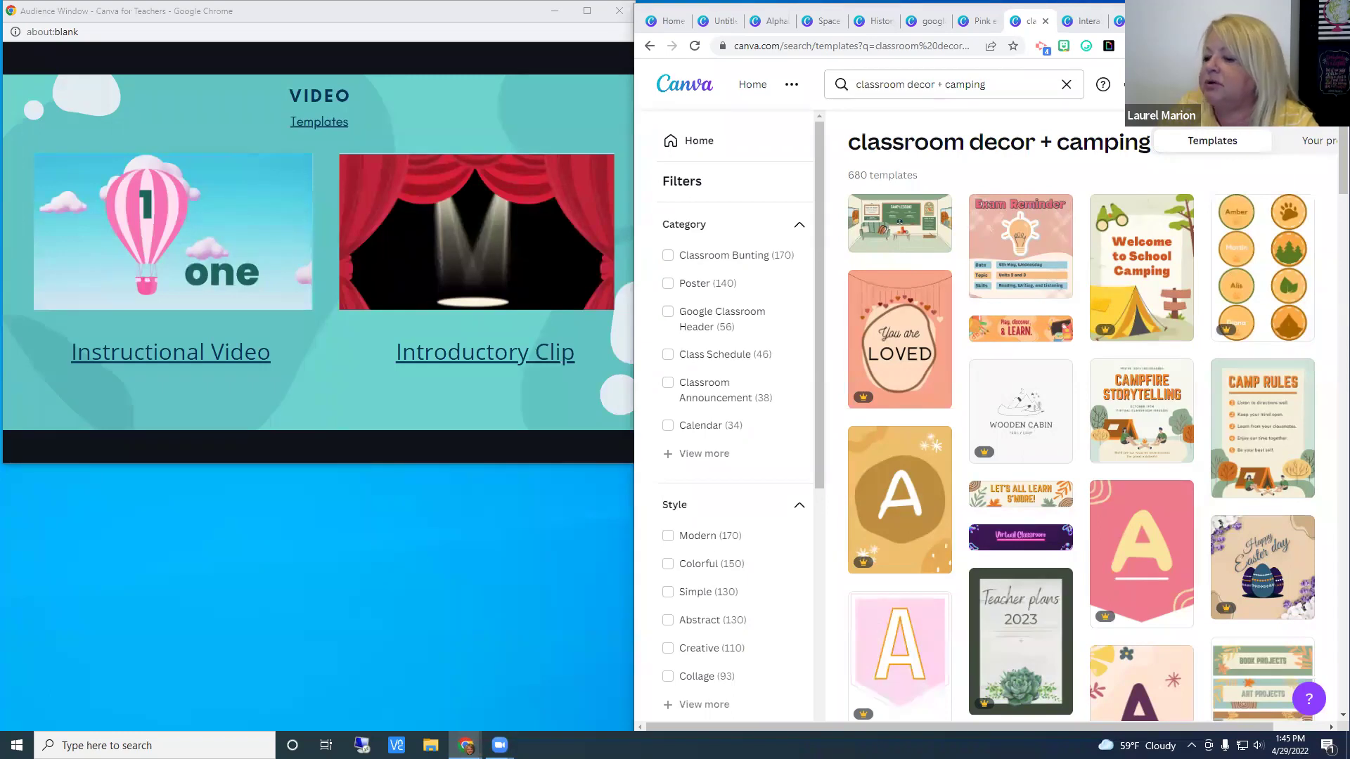
Step: Switch to the balloon counting video design, collapse its side panel and play it from the first page
{"action": "left_click", "coordinate": [1087, 21]}
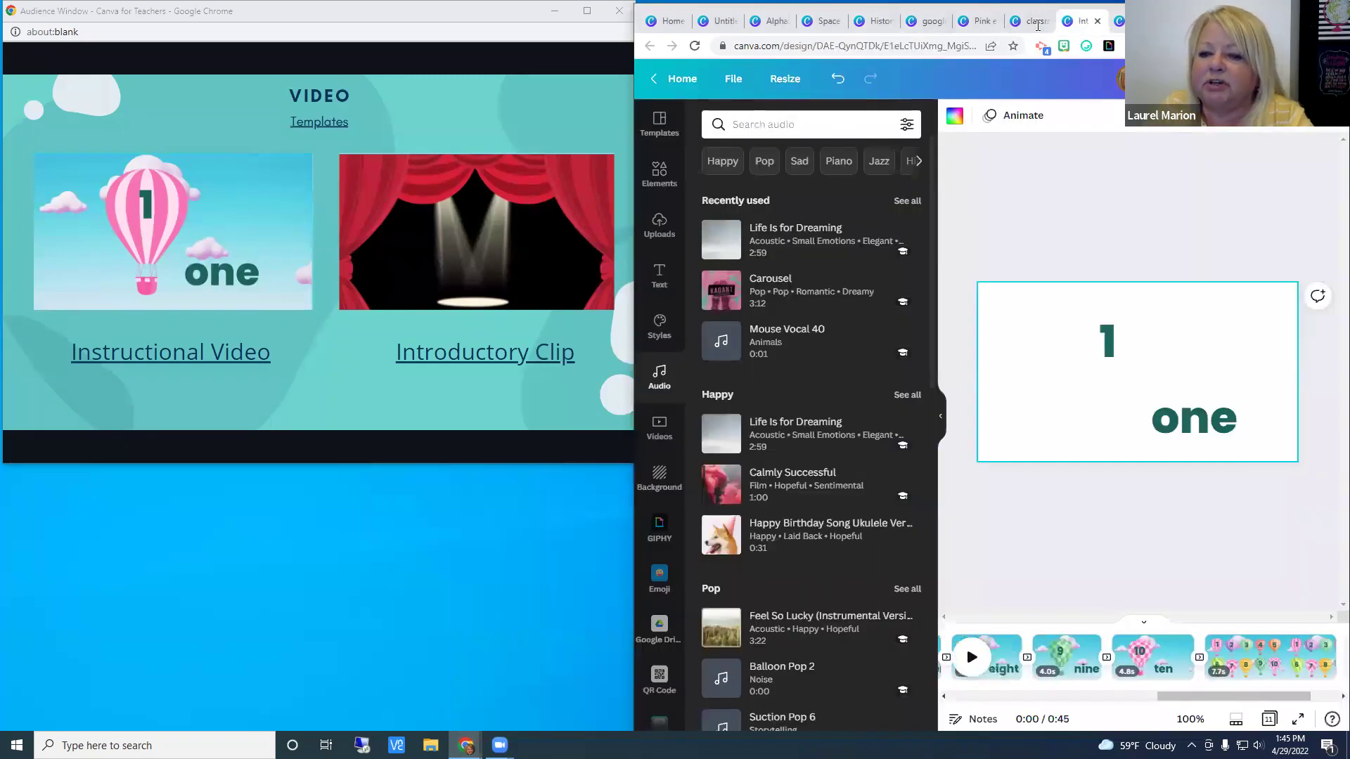
{"action": "left_click", "coordinate": [940, 420]}
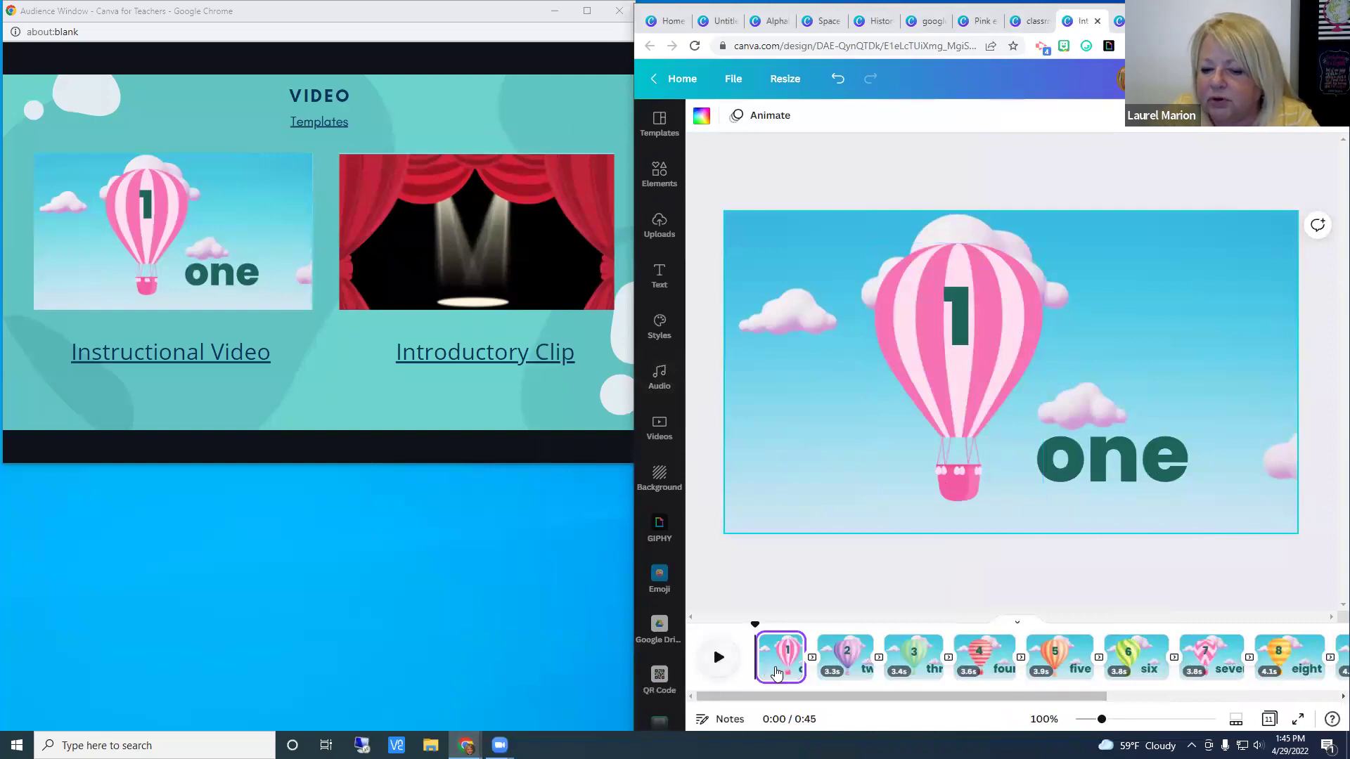
{"action": "left_click", "coordinate": [716, 655]}
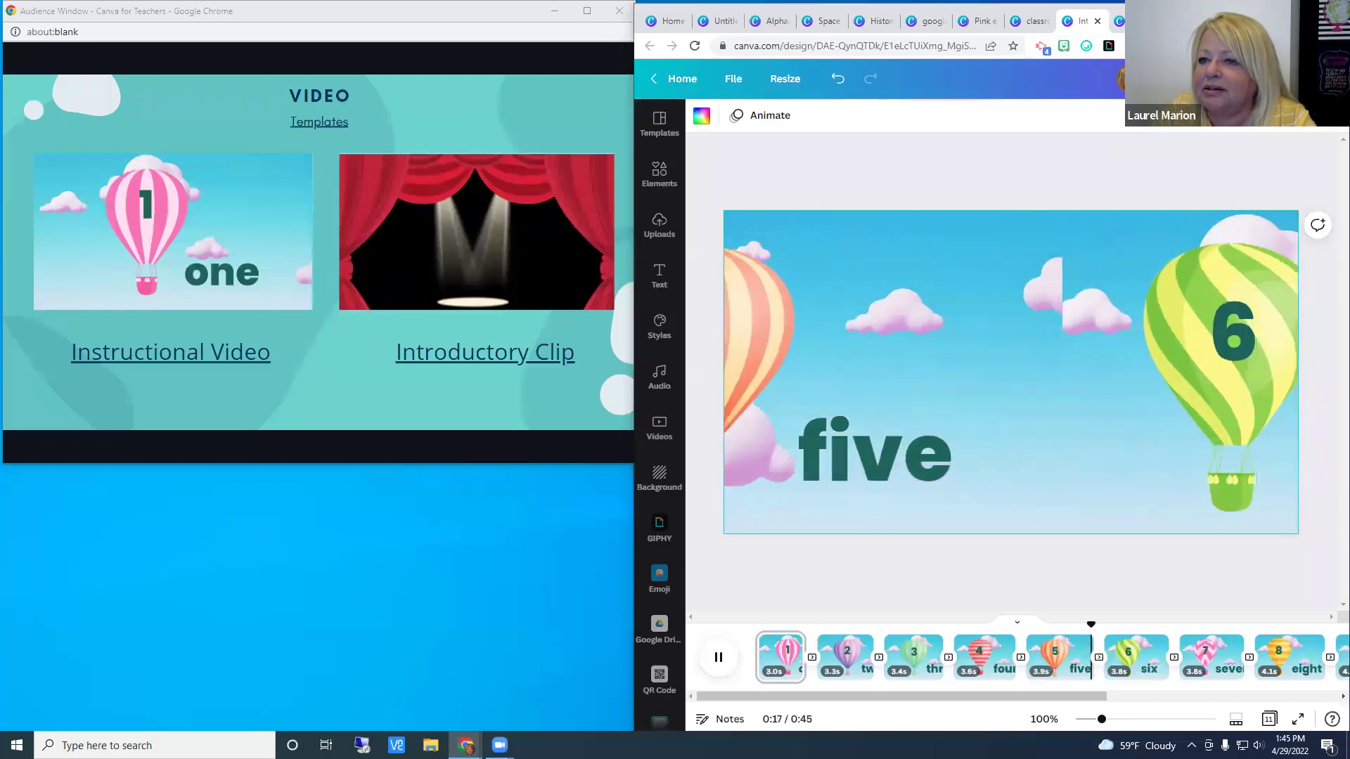
Step: Play the Theater Youtube Video Intro design and advance the slideshow to the Questions slide
{"action": "key", "text": "ctrl+Tab"}
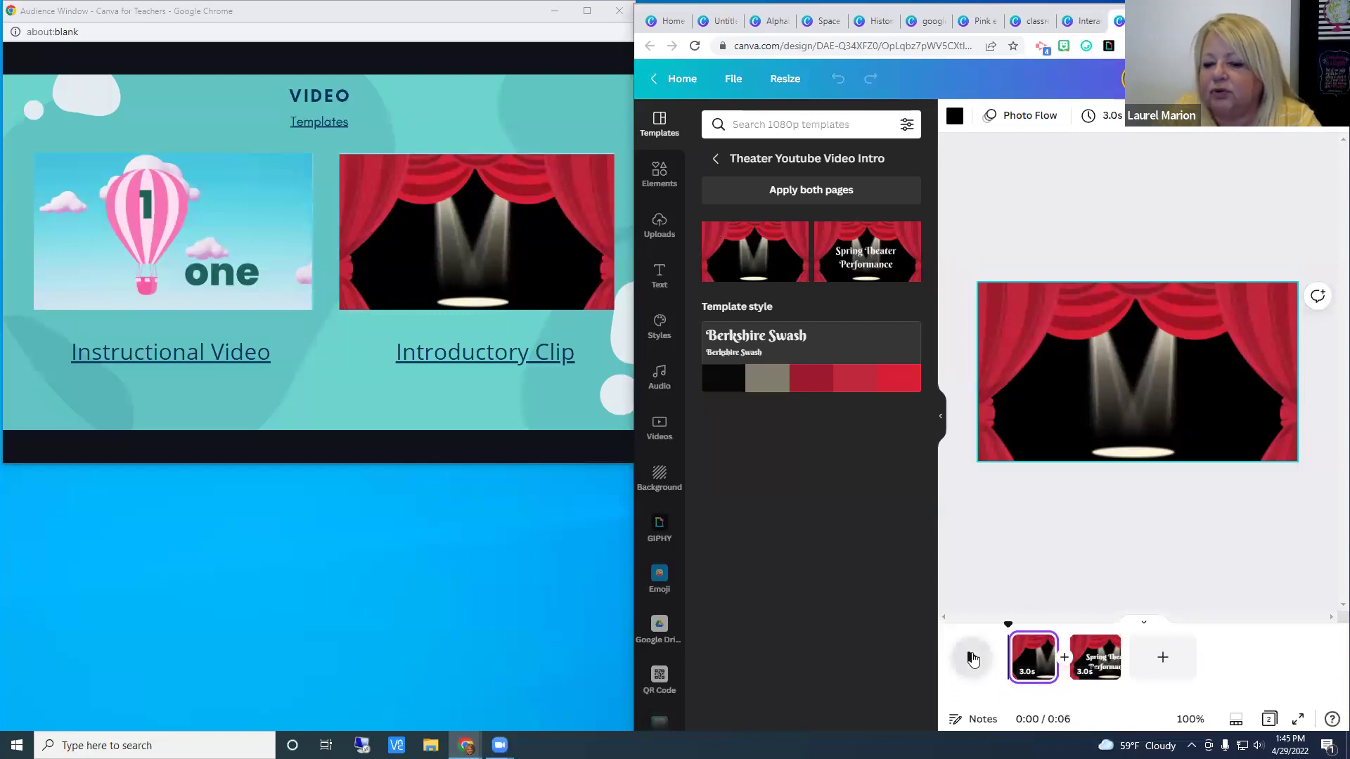
{"action": "left_click", "coordinate": [973, 658]}
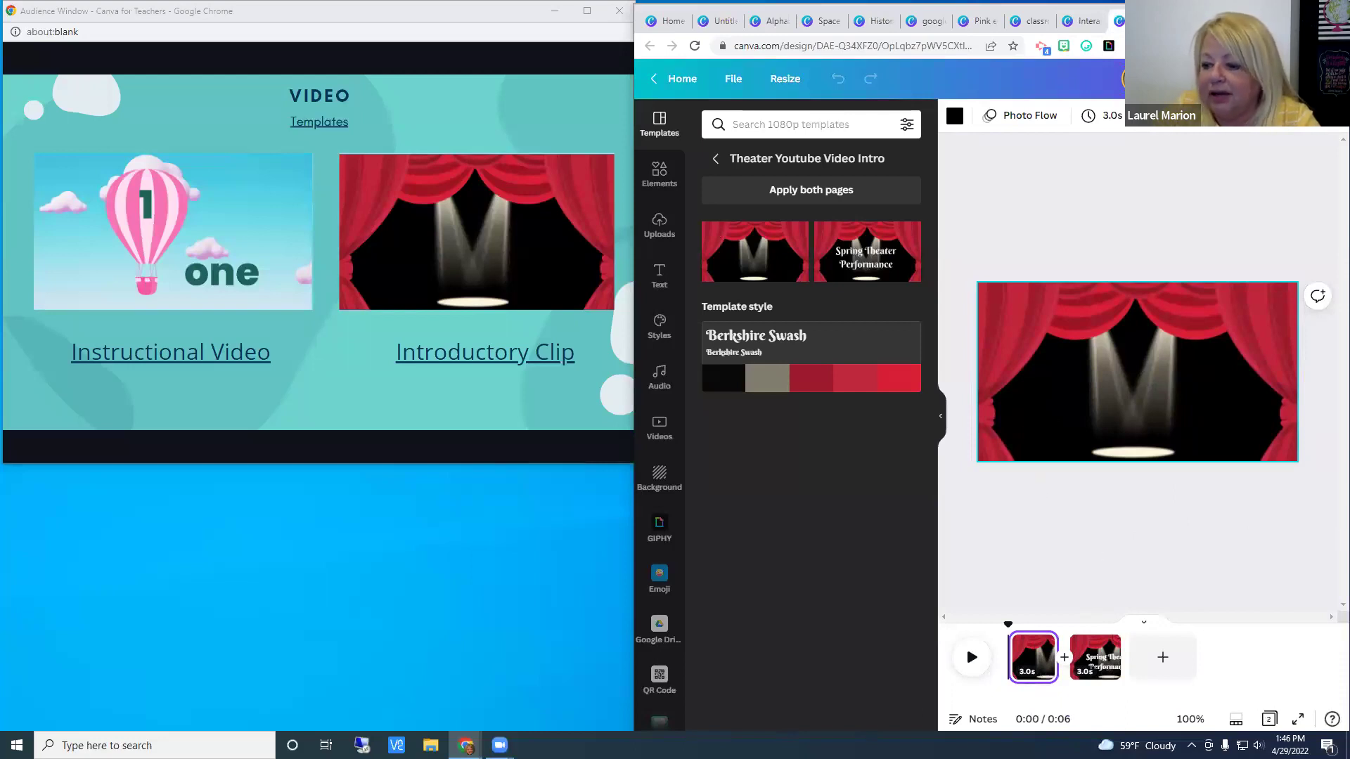
{"action": "key", "text": "Right"}
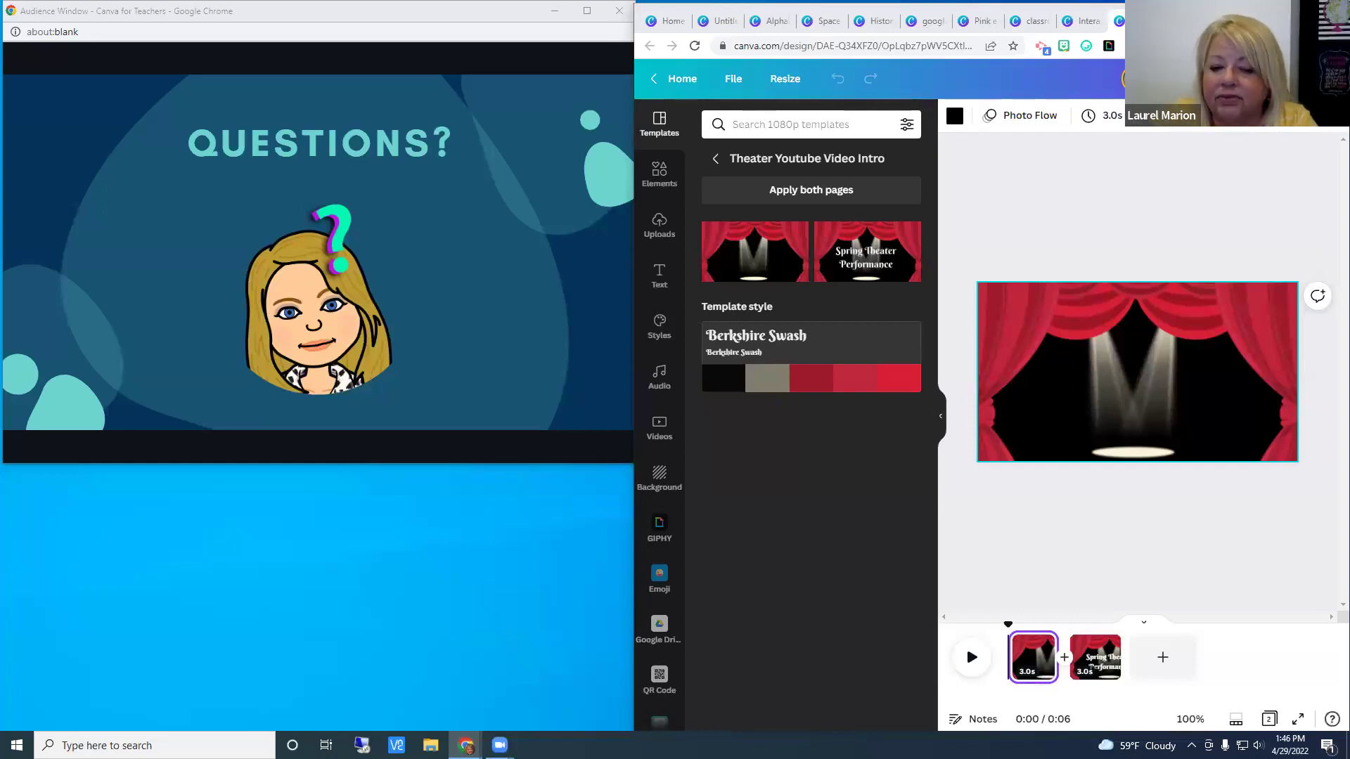
{"action": "left_click_drag", "start_coordinate": [684, 383], "coordinate": [681, 633]}
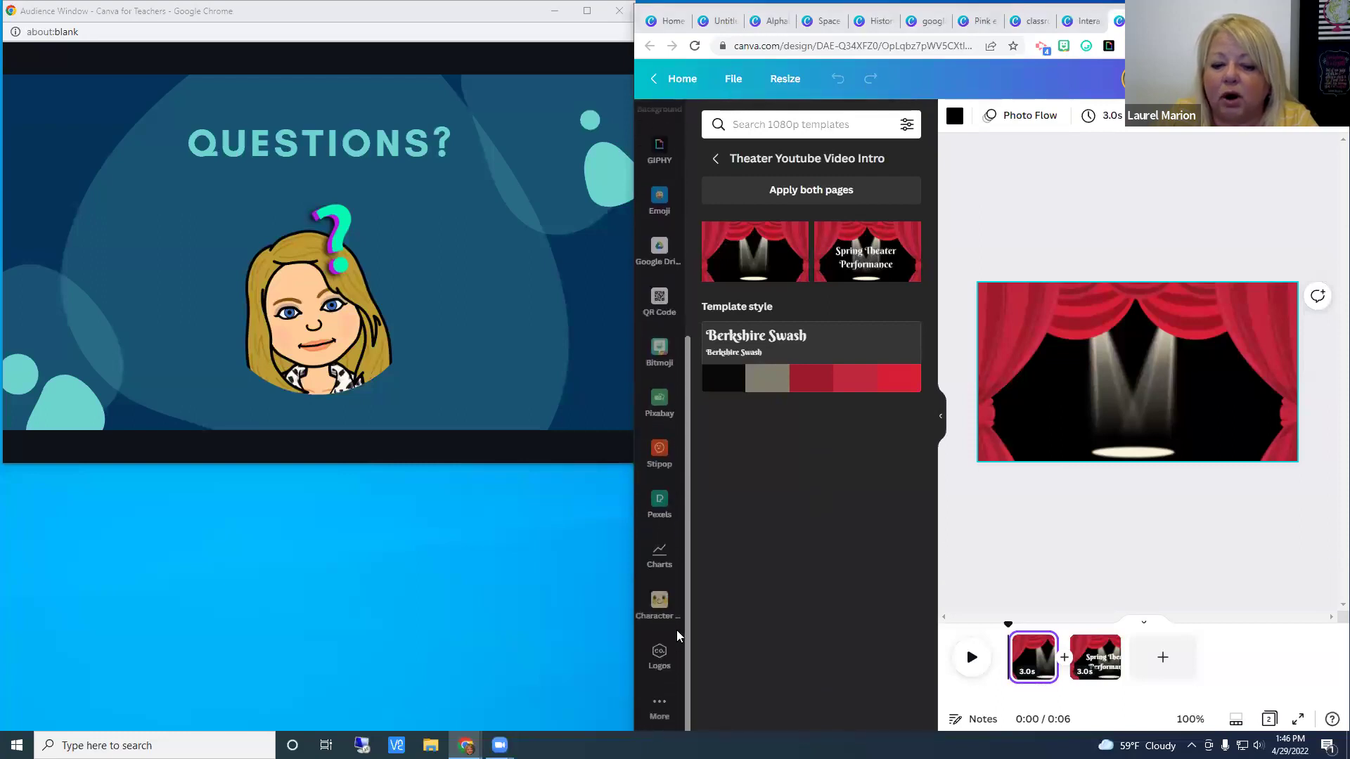
{"action": "left_click", "coordinate": [660, 712]}
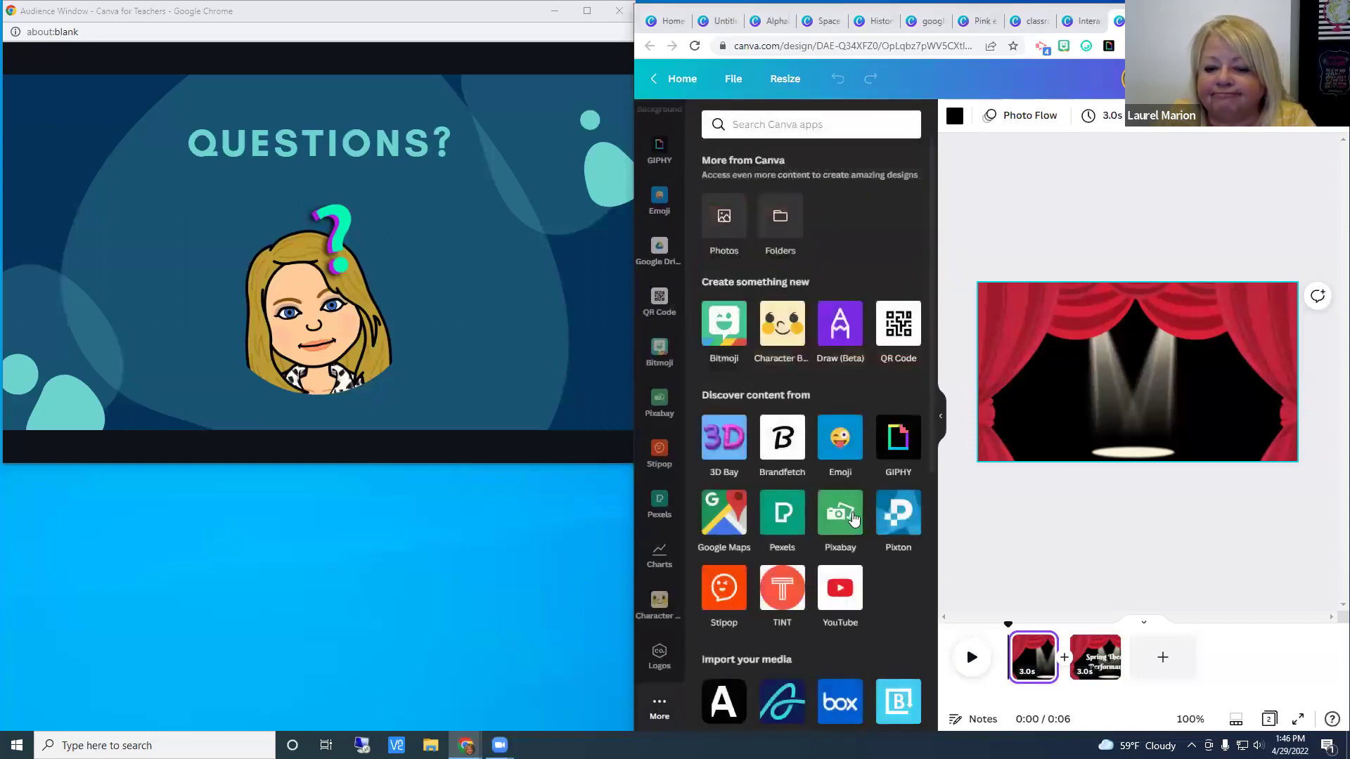
{"action": "left_click", "coordinate": [733, 520]}
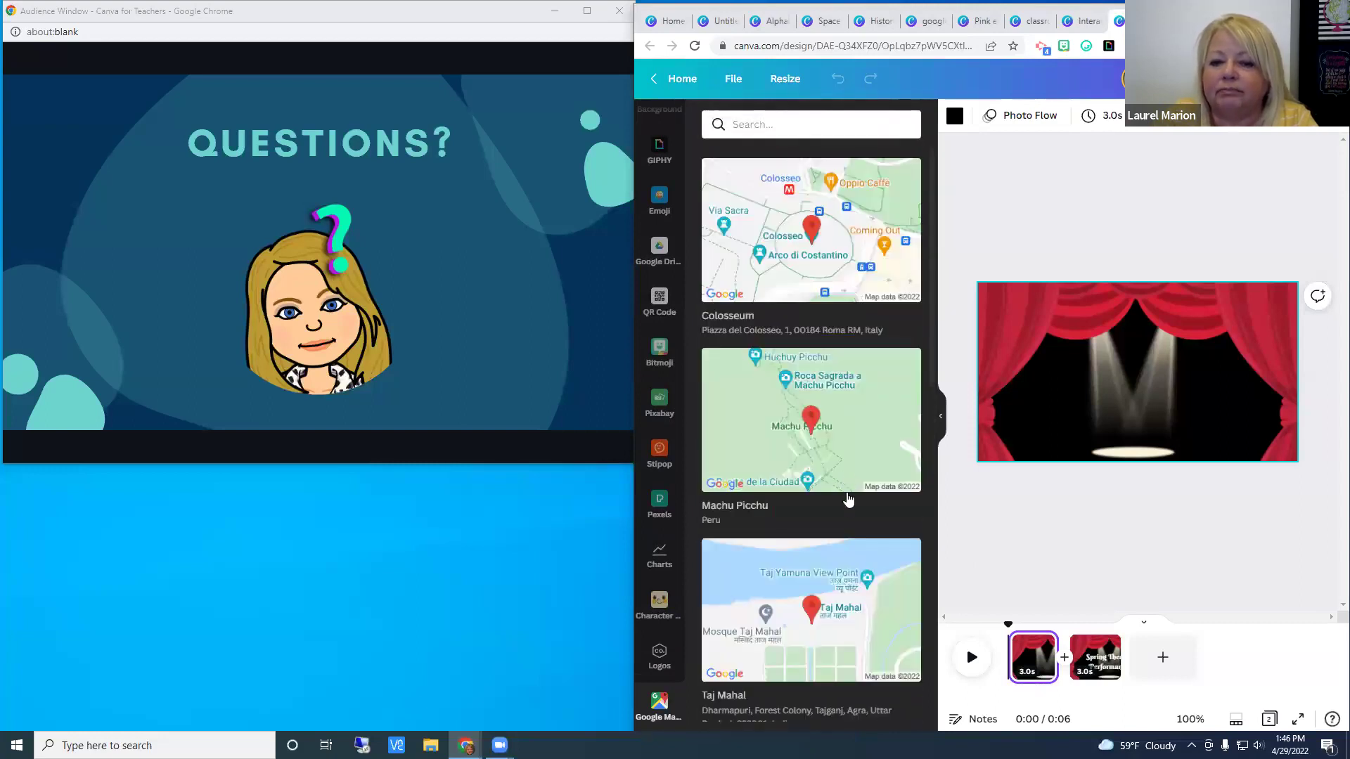
Step: Delete the sky video from the purple "Heading" page of the untitled design and open the Google Maps app there
{"action": "left_click", "coordinate": [718, 23]}
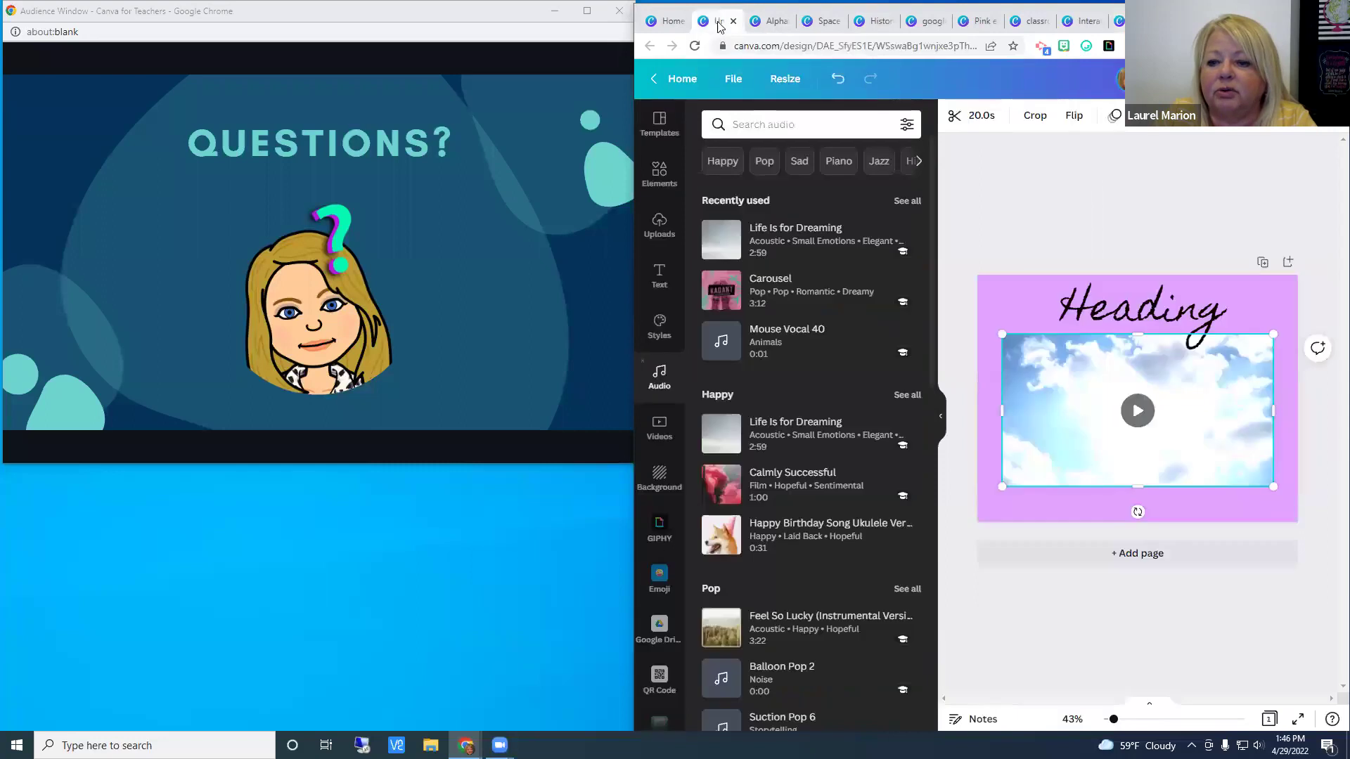
{"action": "key", "text": "Delete"}
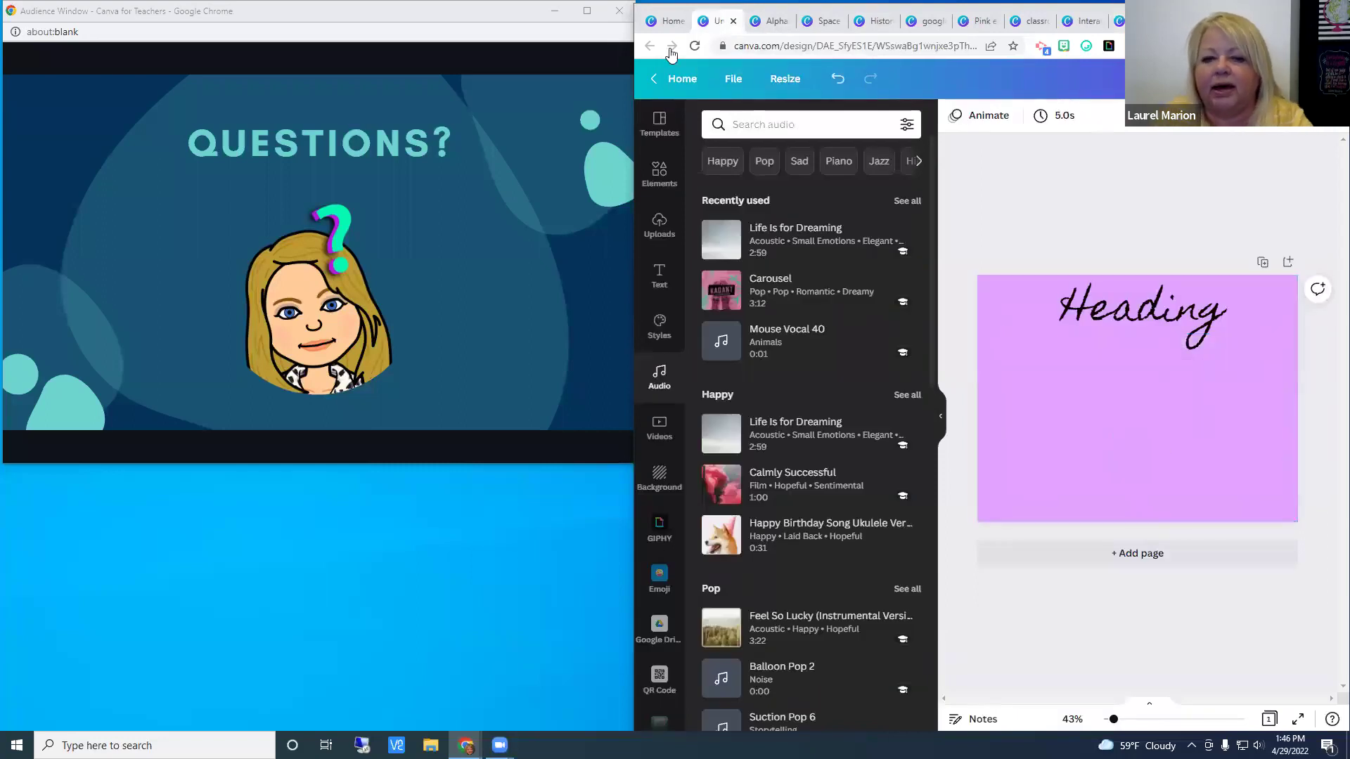
{"action": "scroll", "coordinate": [664, 604], "scroll_direction": "down", "scroll_amount": 4}
{"action": "scroll", "coordinate": [668, 622], "scroll_direction": "down", "scroll_amount": 2}
{"action": "left_click", "coordinate": [660, 706]}
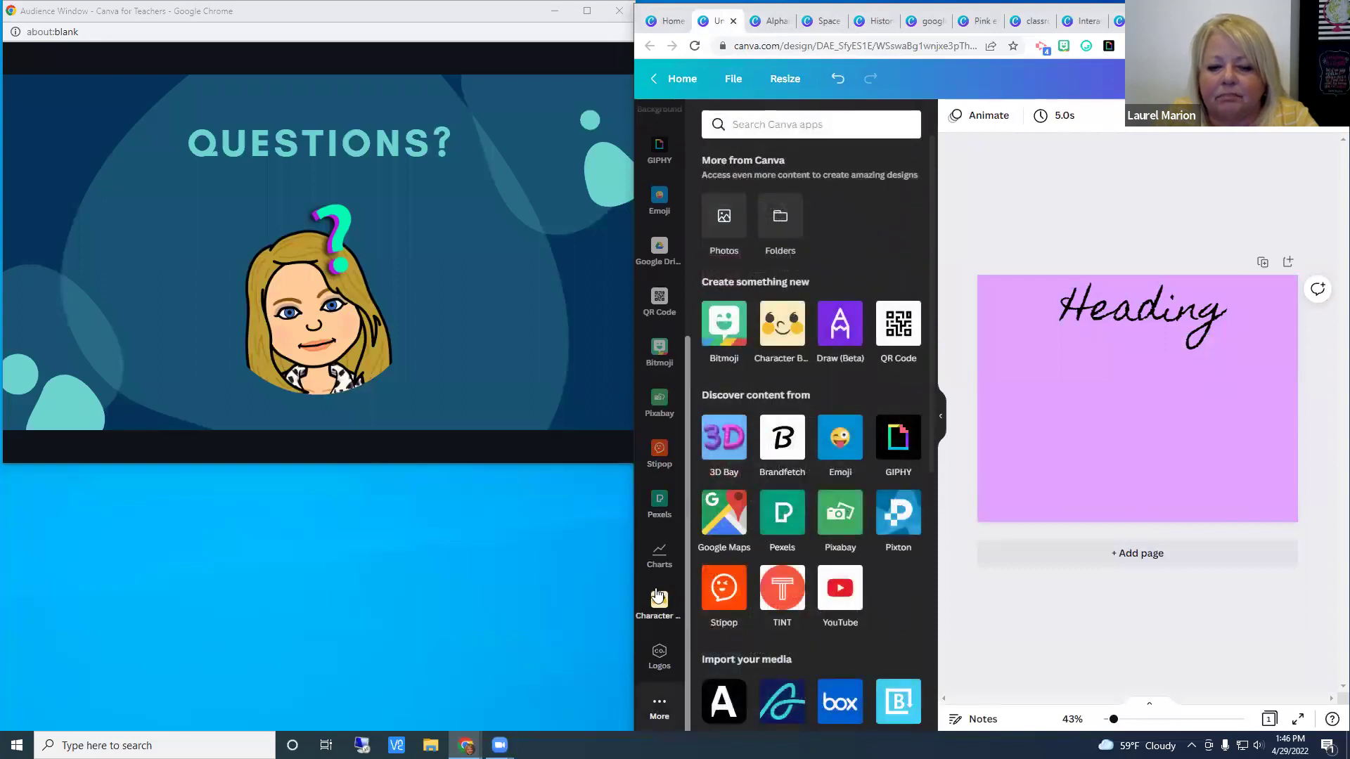
{"action": "left_click", "coordinate": [724, 522]}
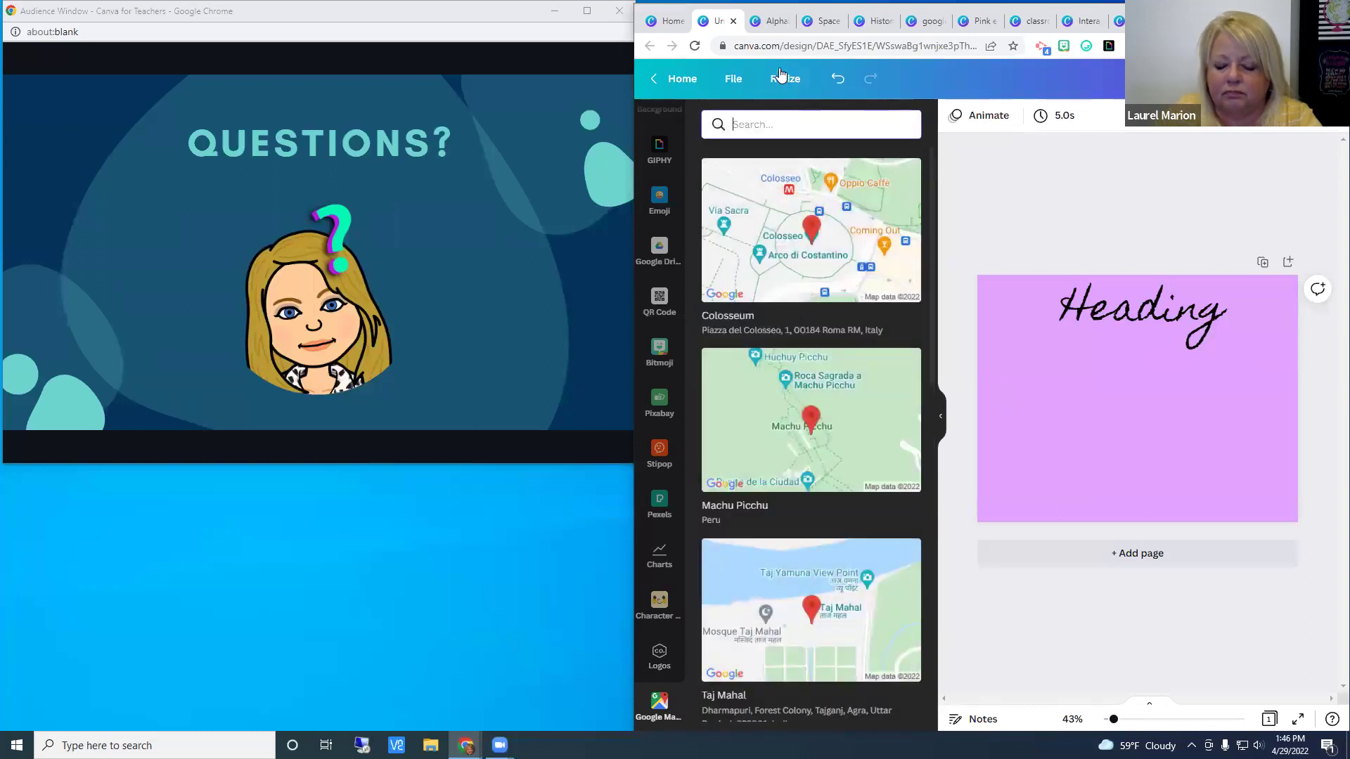
Step: Search Google Maps for Ohio, refine the search to Rio Grande, Ohio, and add its map beneath the heading on the purple page
{"action": "type", "text": "Ohio"}
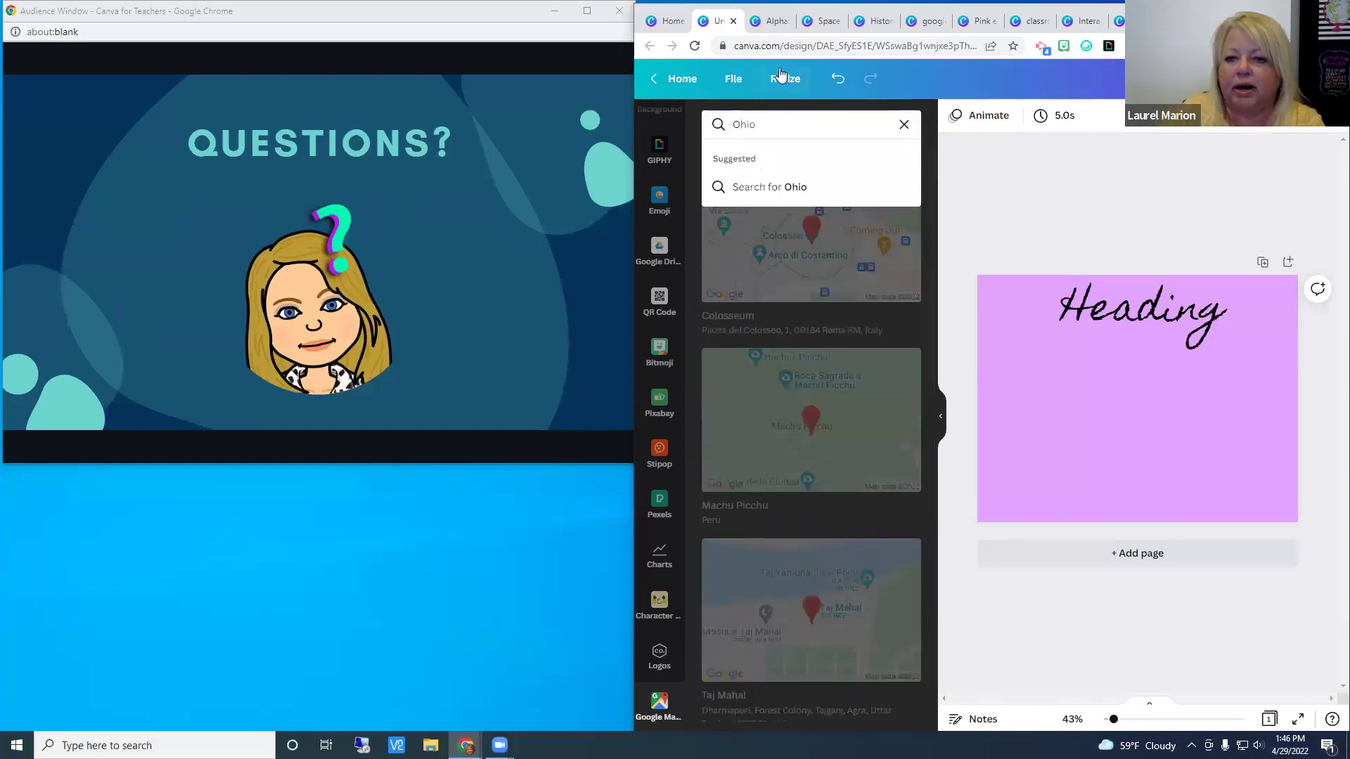
{"action": "key", "text": "Return"}
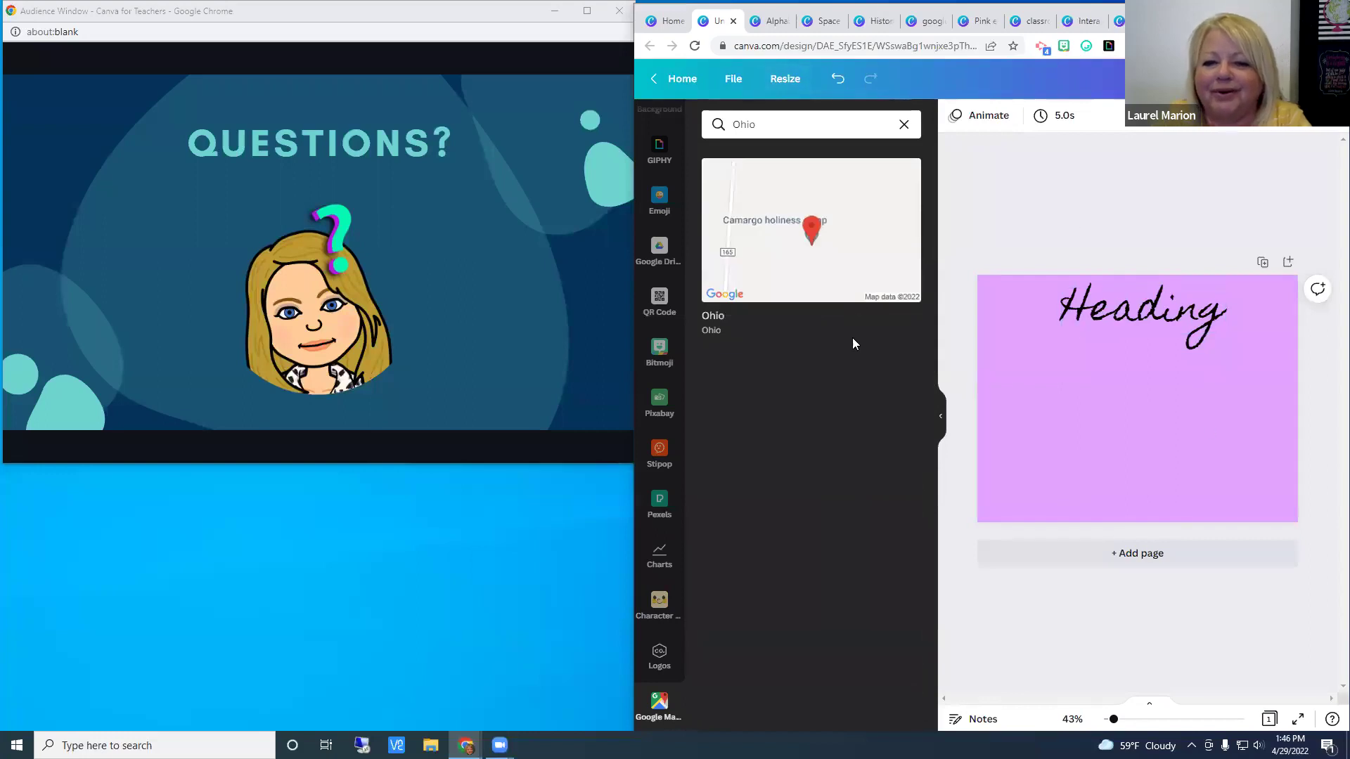
{"action": "left_click", "coordinate": [767, 131]}
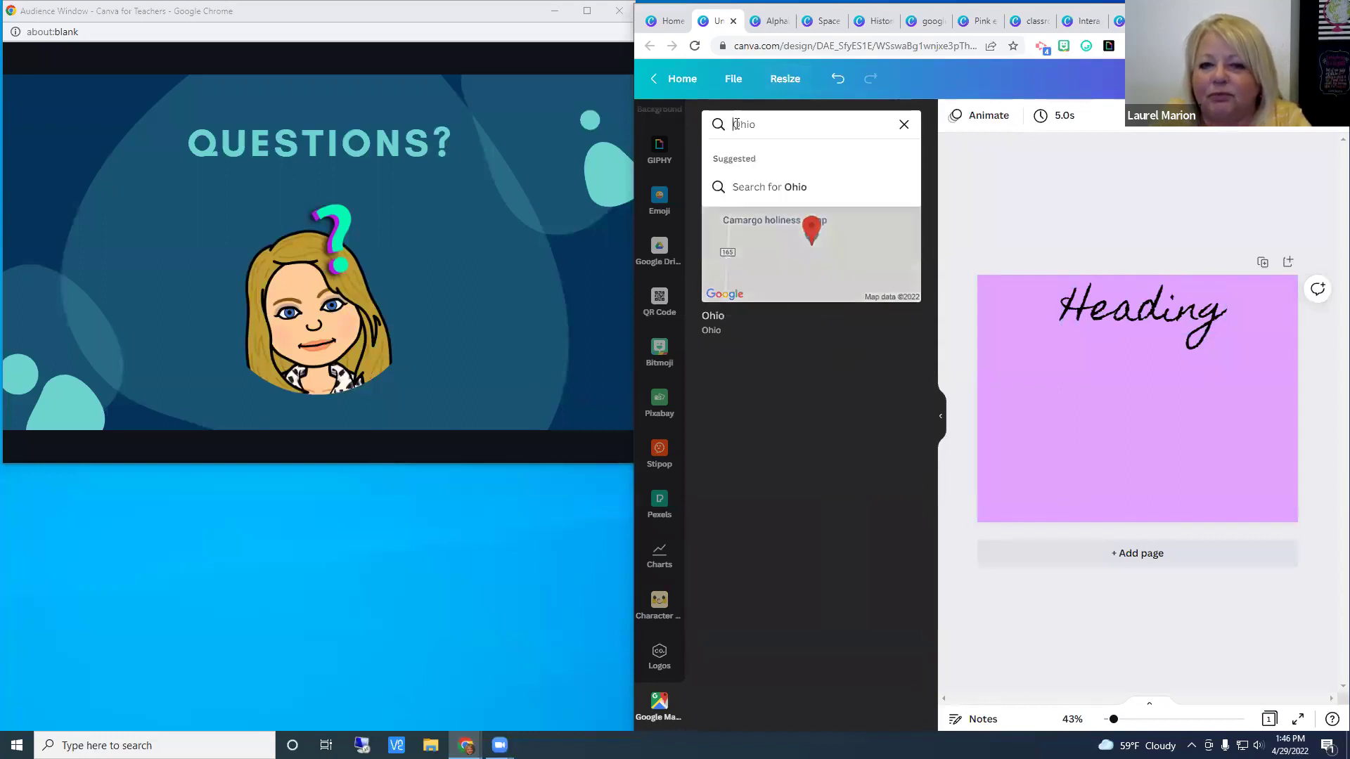
{"action": "type", "text": "Rio "}
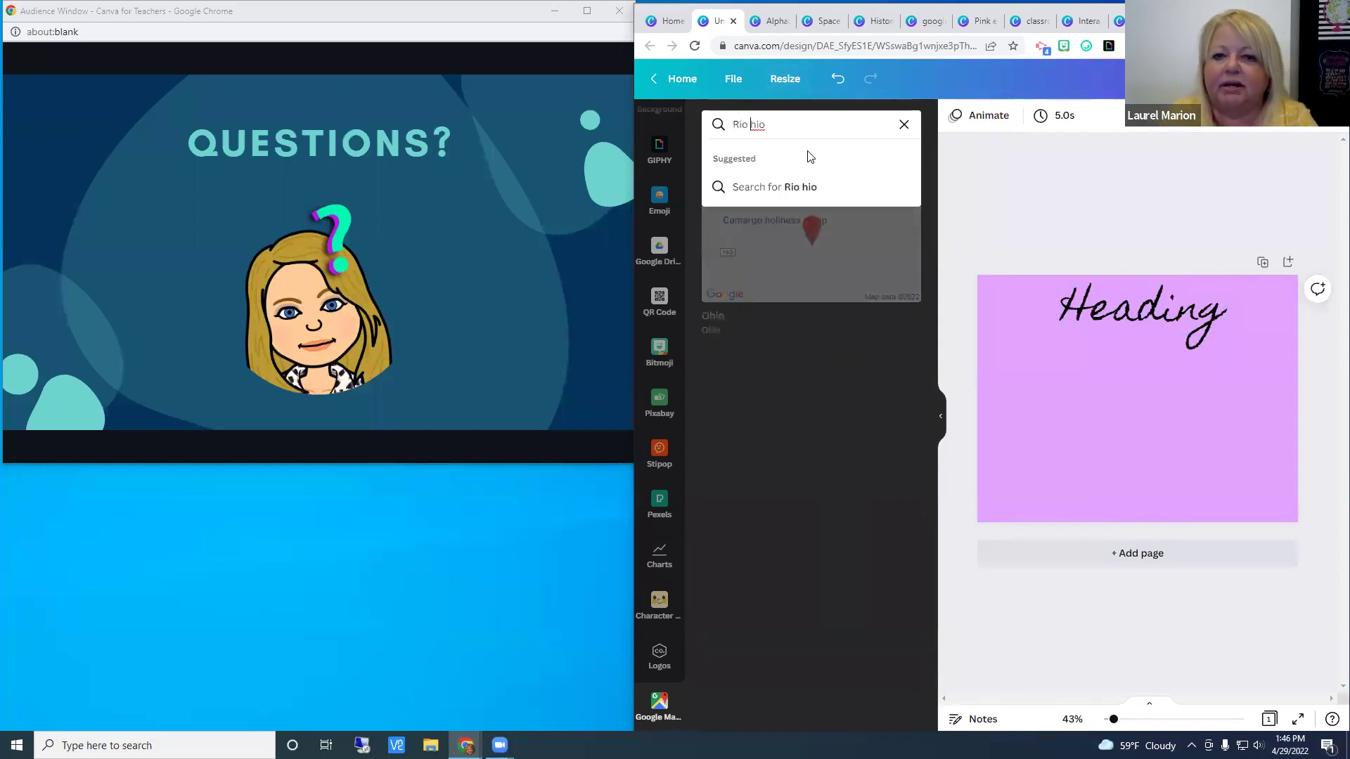
{"action": "type", "text": "Grand,"}
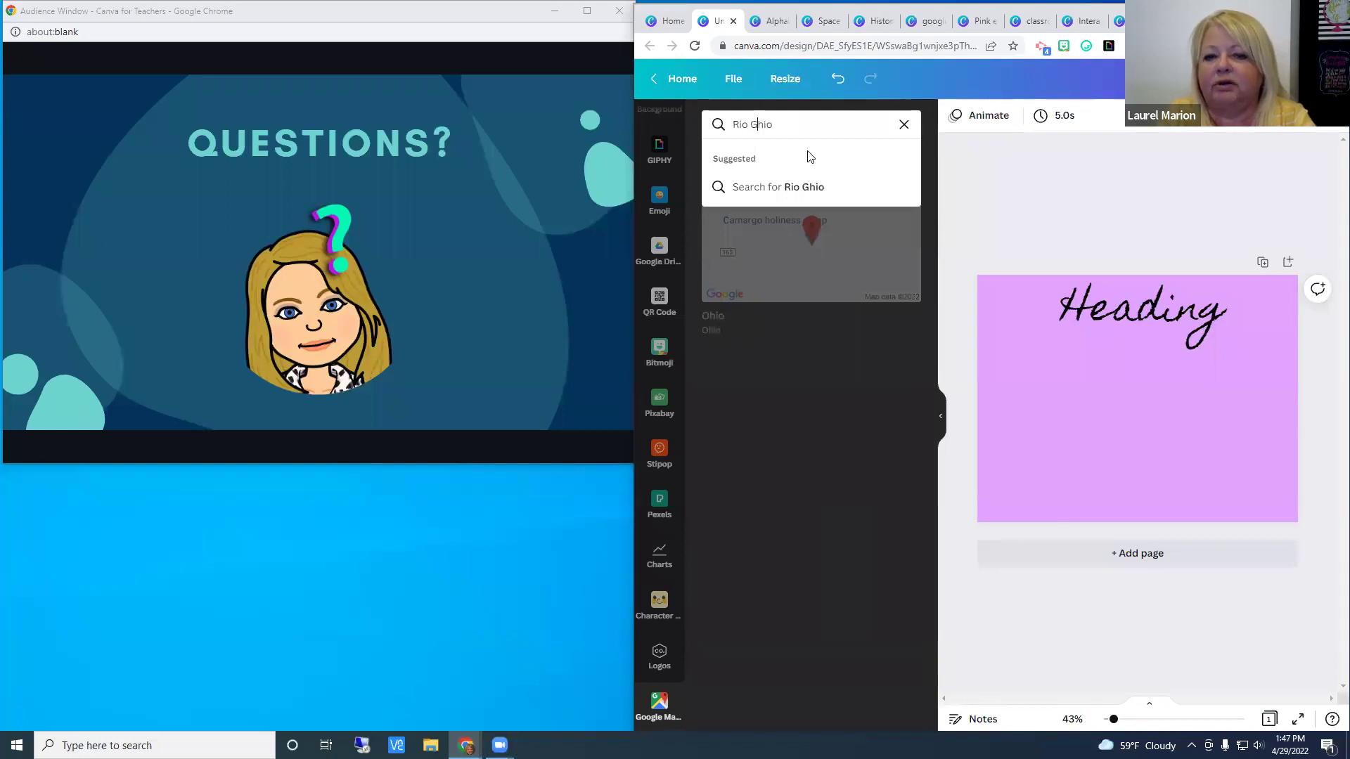
{"action": "key", "text": "BackSpace"}
{"action": "key", "text": "BackSpace"}
{"action": "type", "text": "e, O"}
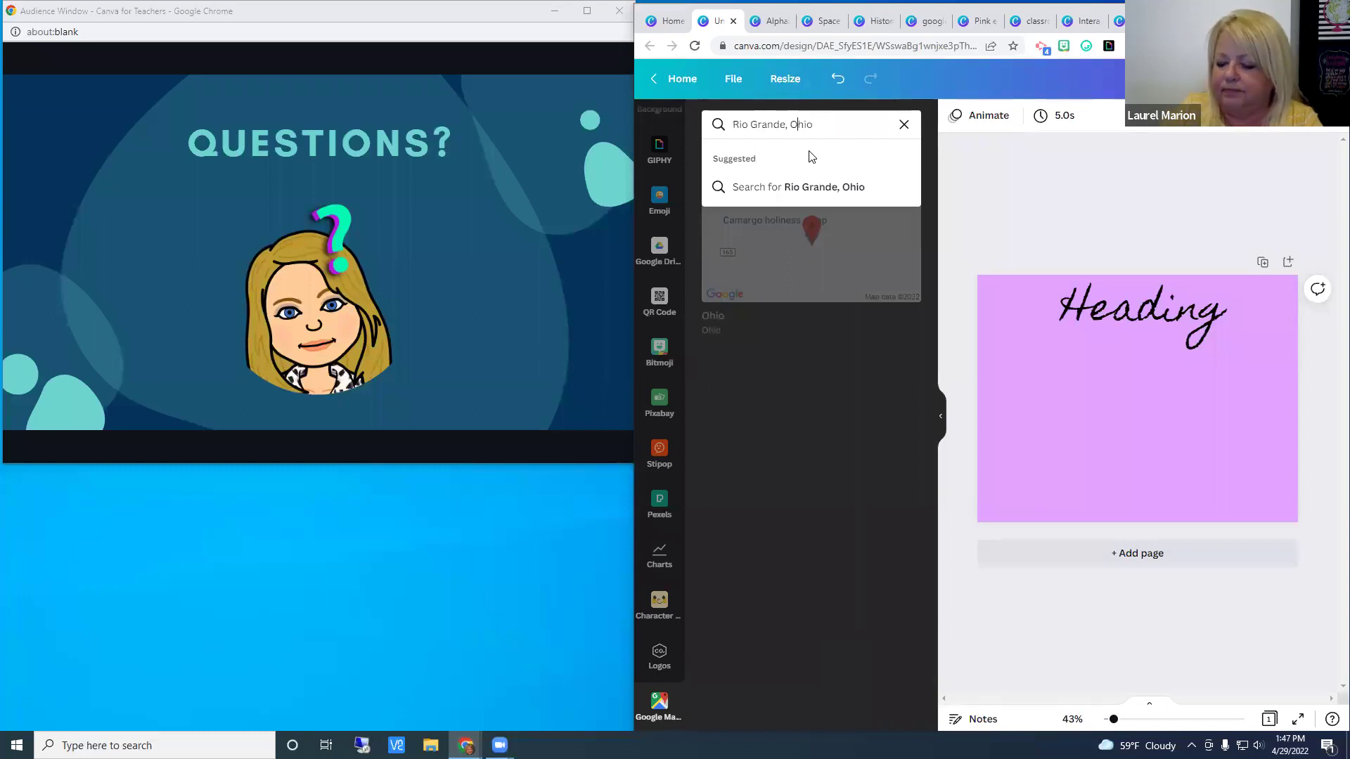
{"action": "key", "text": "Return"}
{"action": "left_click_drag", "start_coordinate": [814, 235], "coordinate": [1155, 426]}
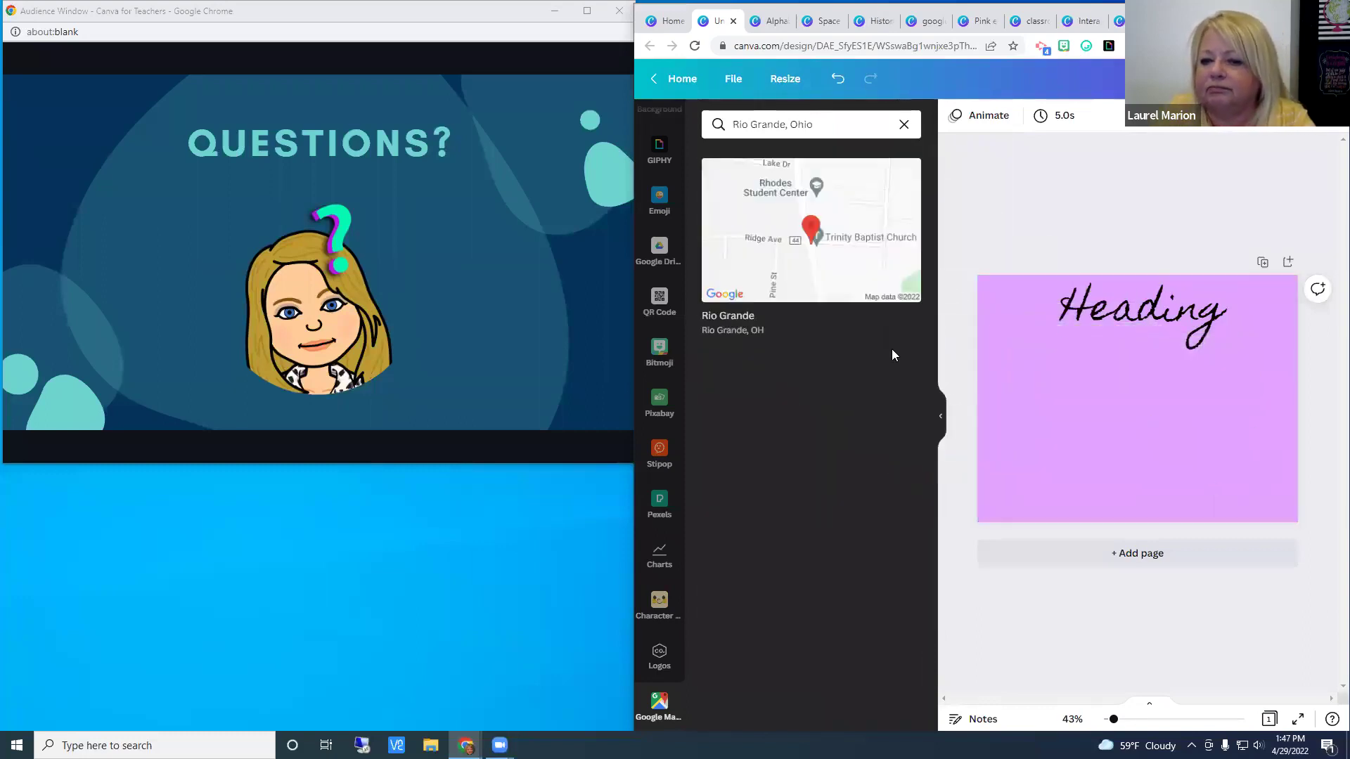
{"action": "left_click", "coordinate": [830, 254]}
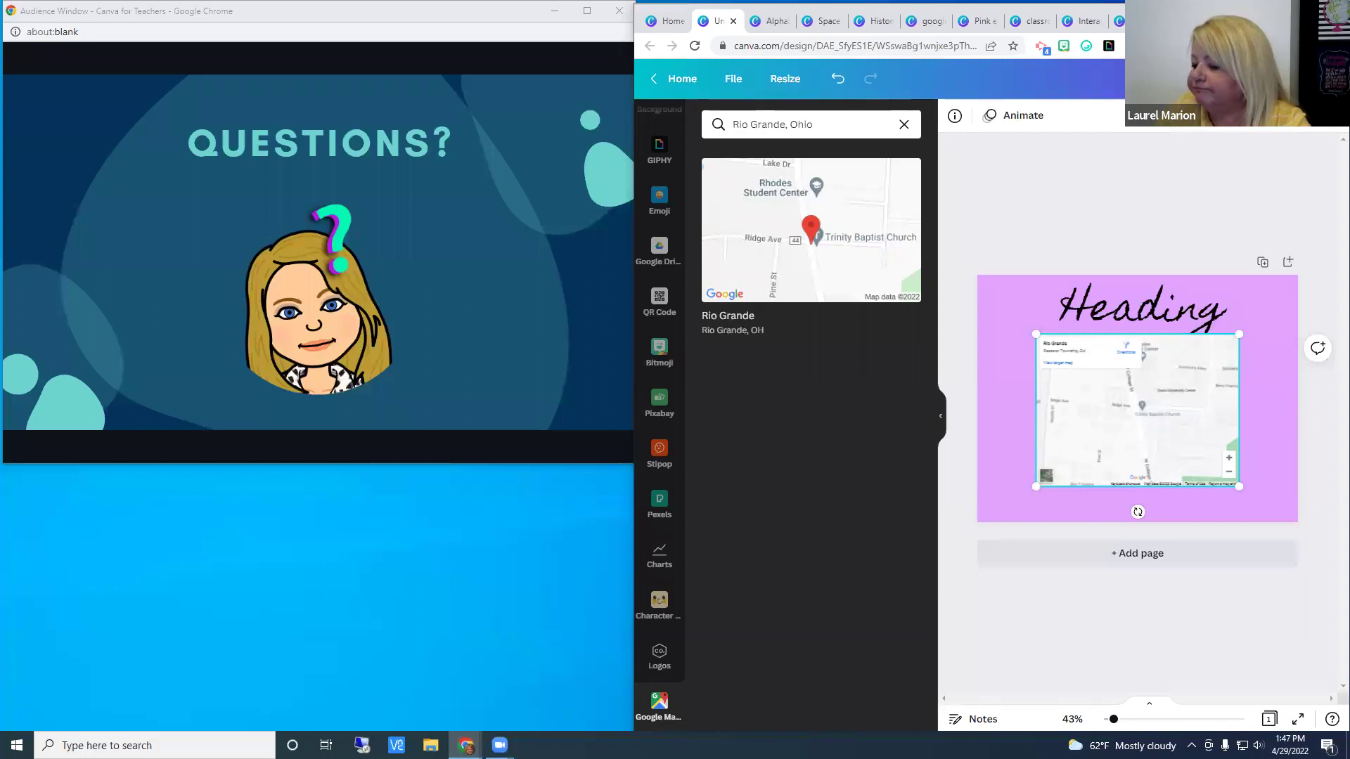
Step: Advance the slideshow from the Questions slide through Ideas, Canva Mobile App, Final Questions and Exit Survey to the Thank You slide
{"action": "key", "text": "Right"}
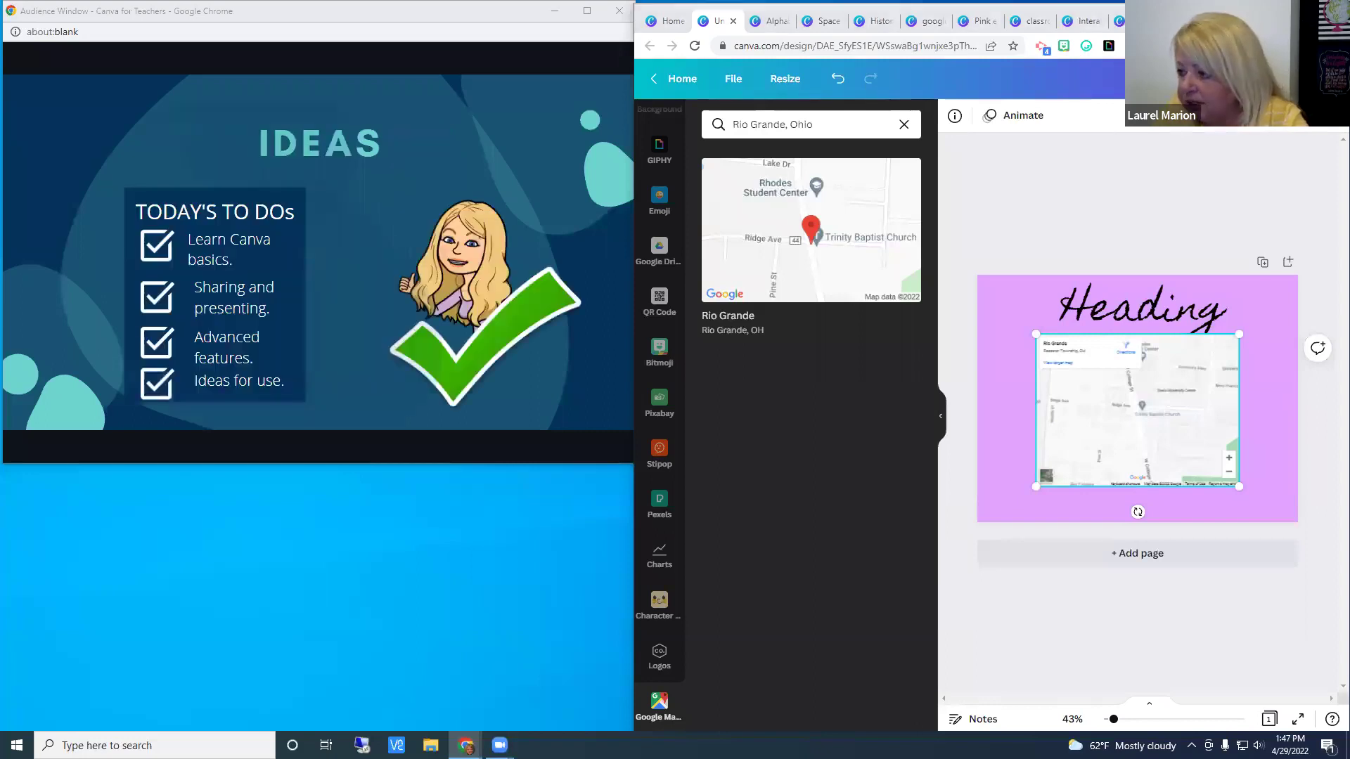
{"action": "key", "text": "Right"}
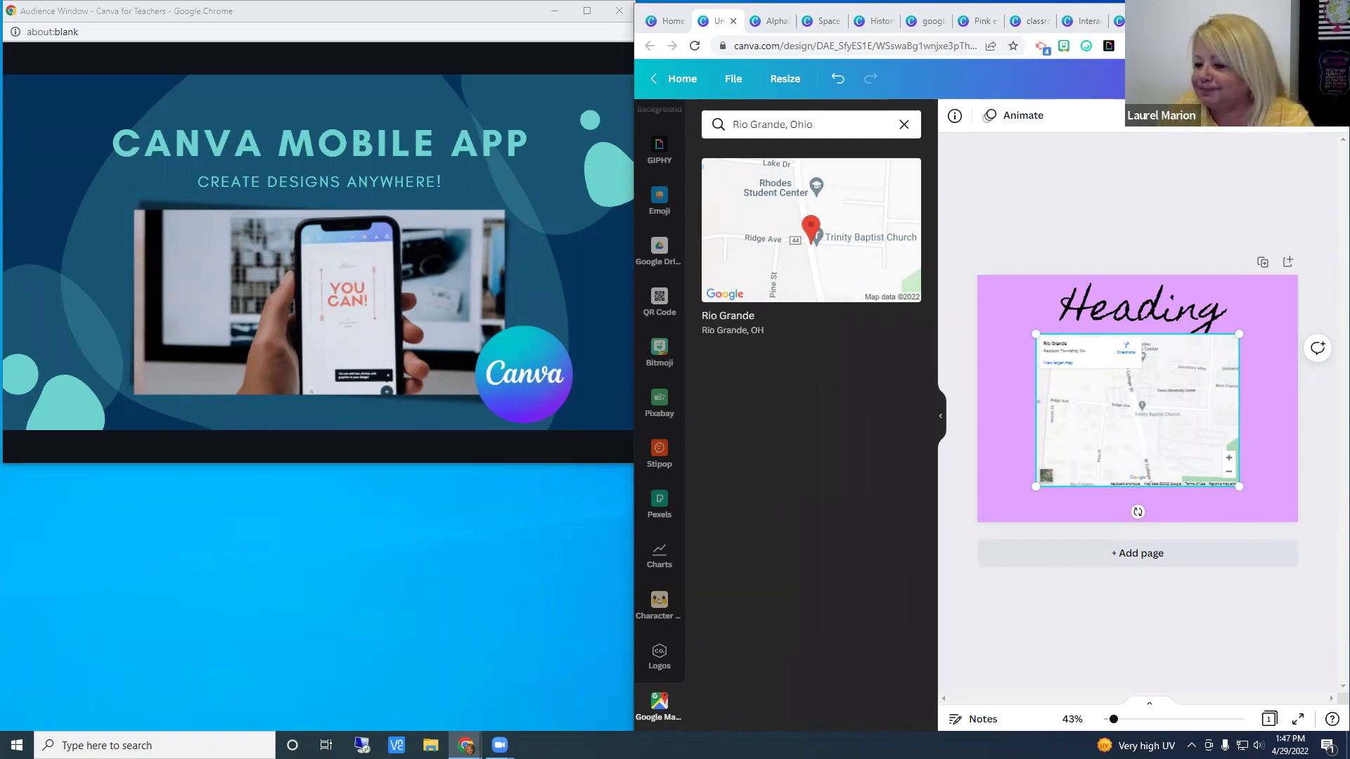
{"action": "key", "text": "Right"}
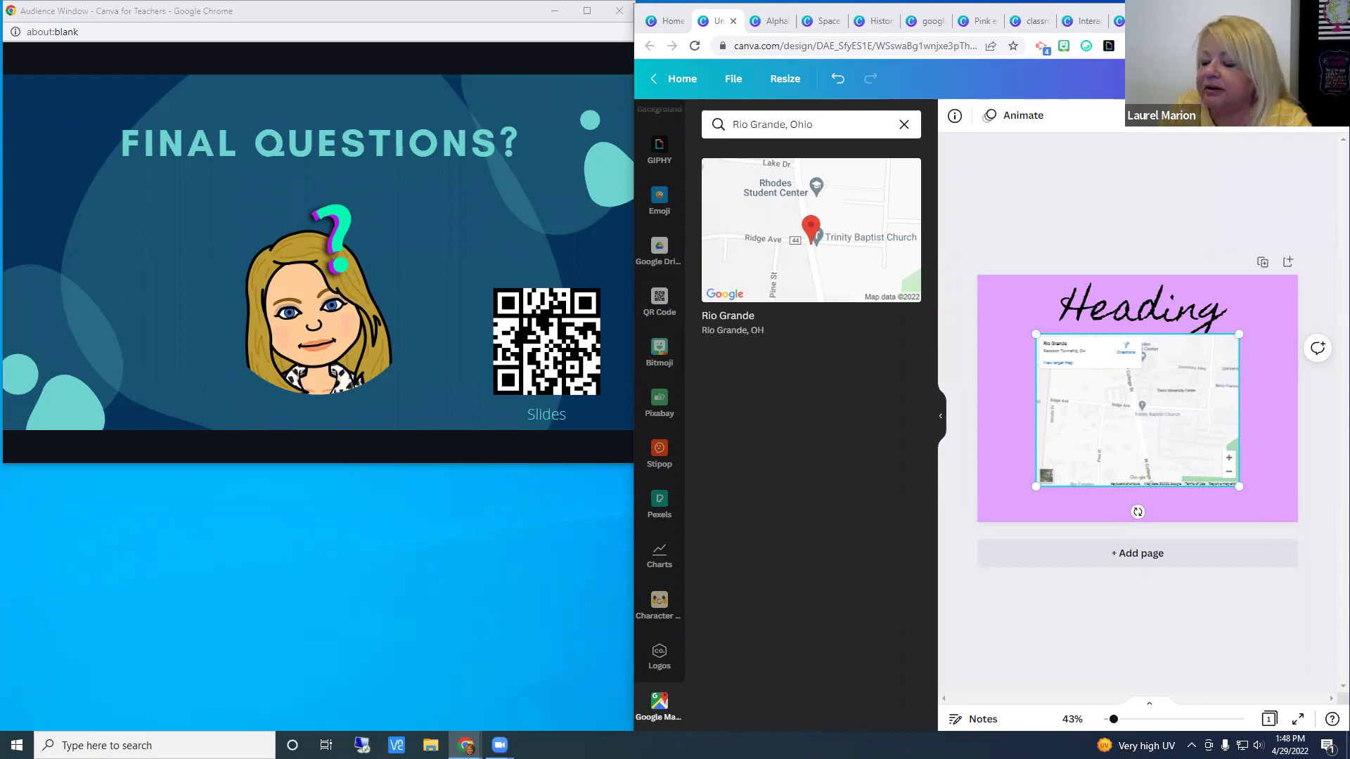
{"action": "key", "text": "Right"}
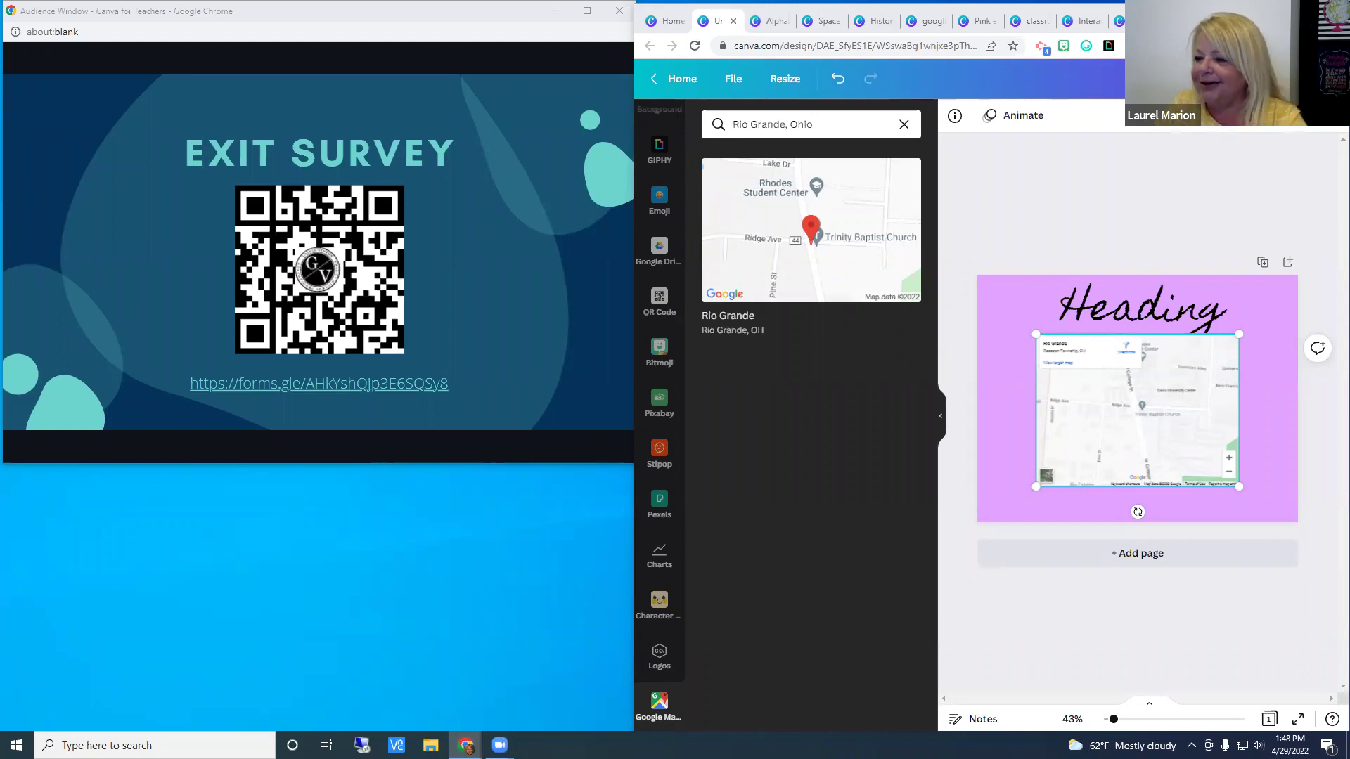
{"action": "key", "text": "Right"}
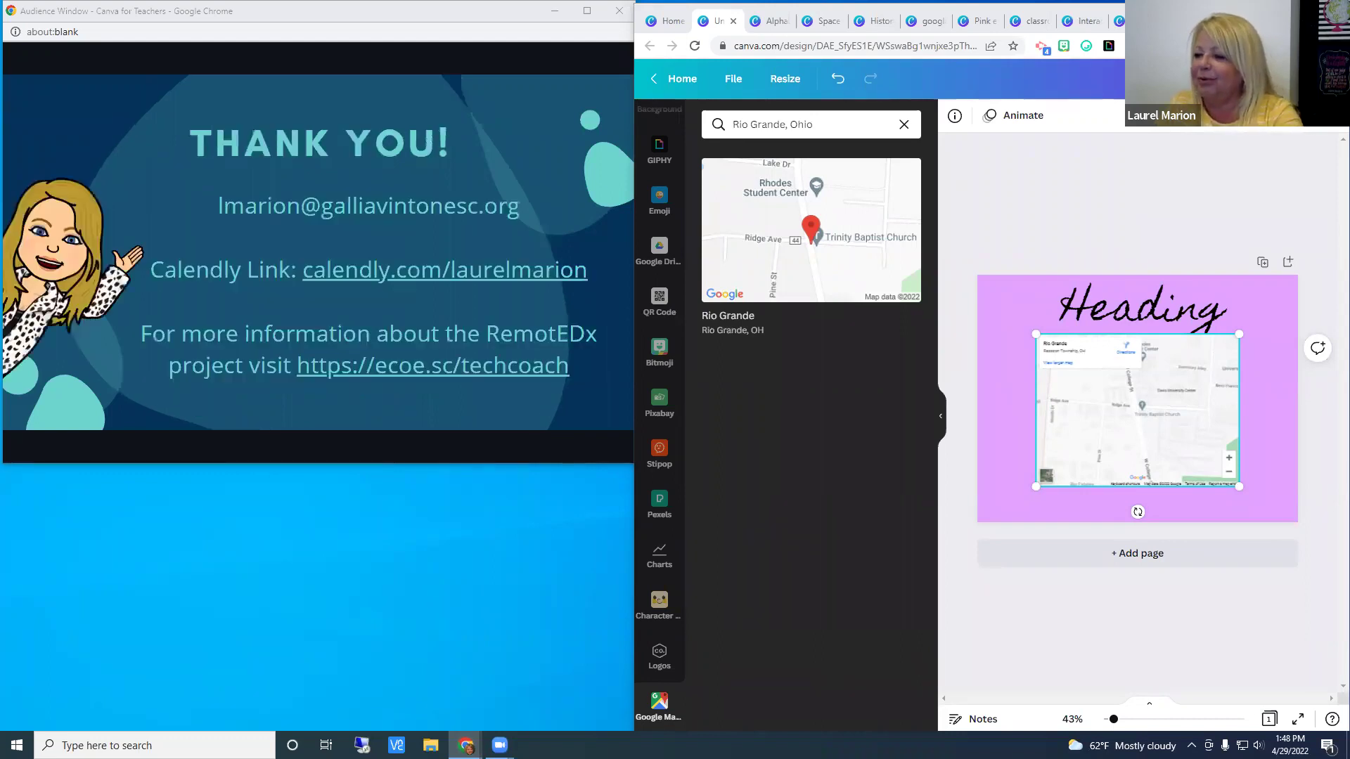